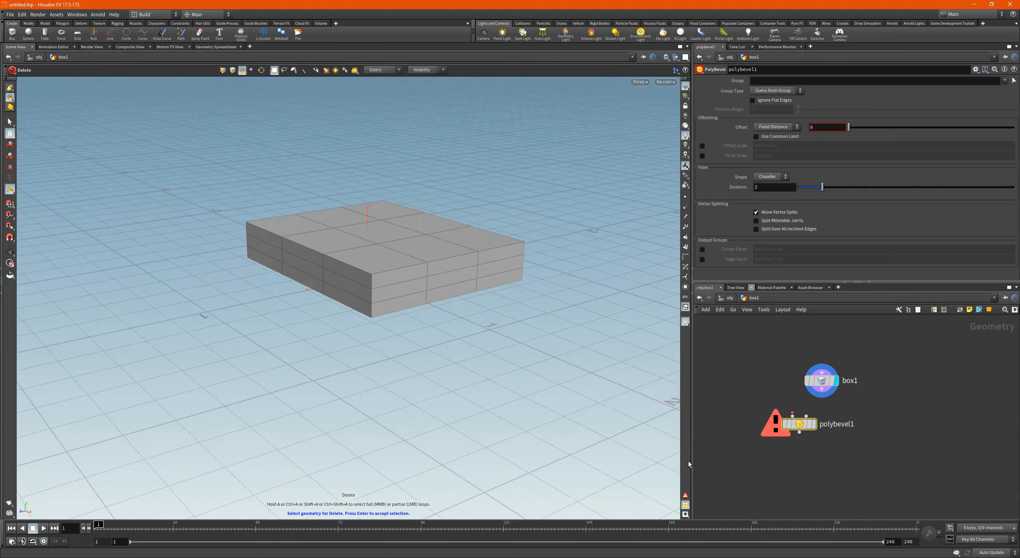
Step: Delete the unconnected polybevel1 node from the box network
{"action": "middle_click_drag", "start_coordinate": [842, 430], "coordinate": [854, 413]}
{"action": "left_click_drag", "start_coordinate": [908, 385], "coordinate": [773, 443]}
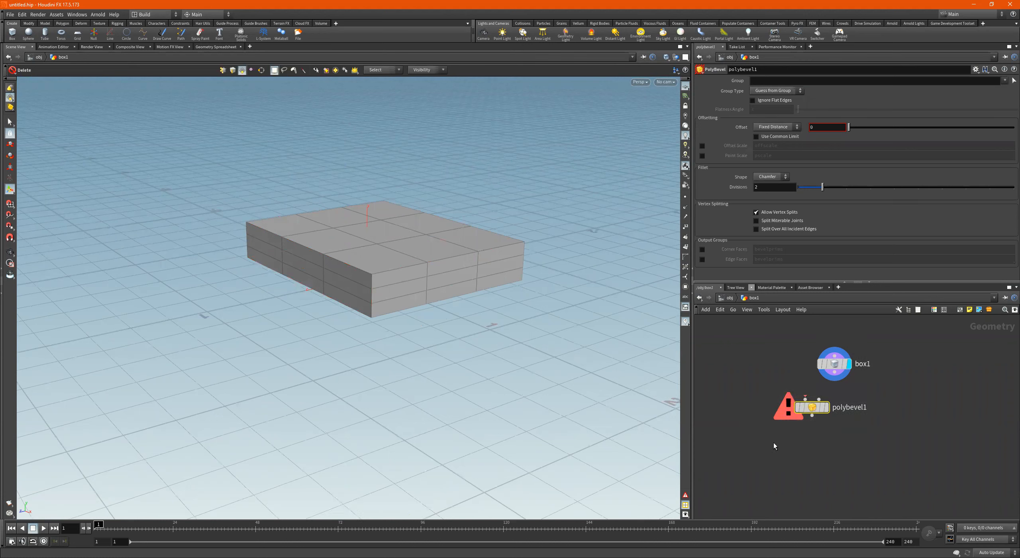
{"action": "key", "text": "Delete"}
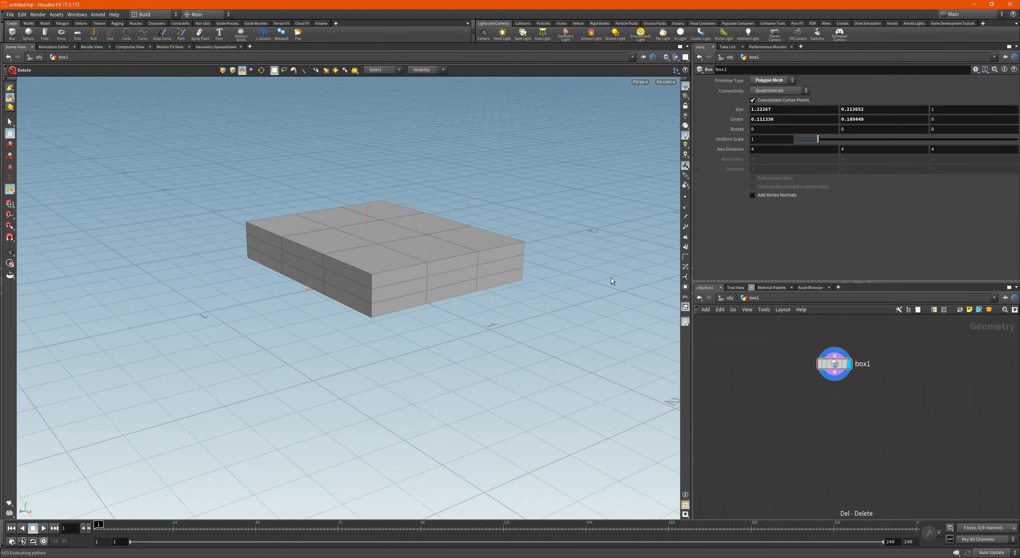
Step: Switch the radial menu set from Main to Poly Modeling
{"action": "left_click", "coordinate": [196, 14]}
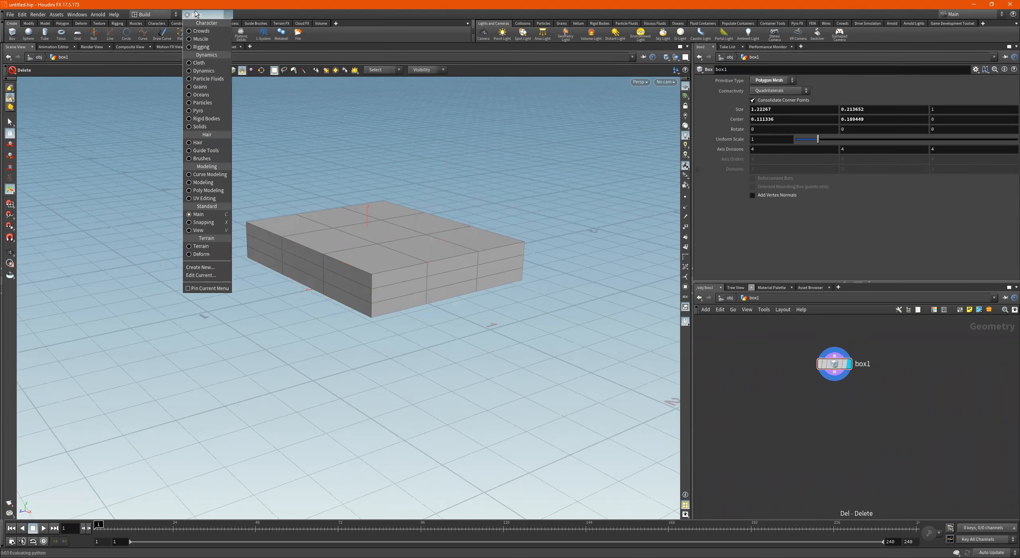
{"action": "left_click", "coordinate": [219, 194]}
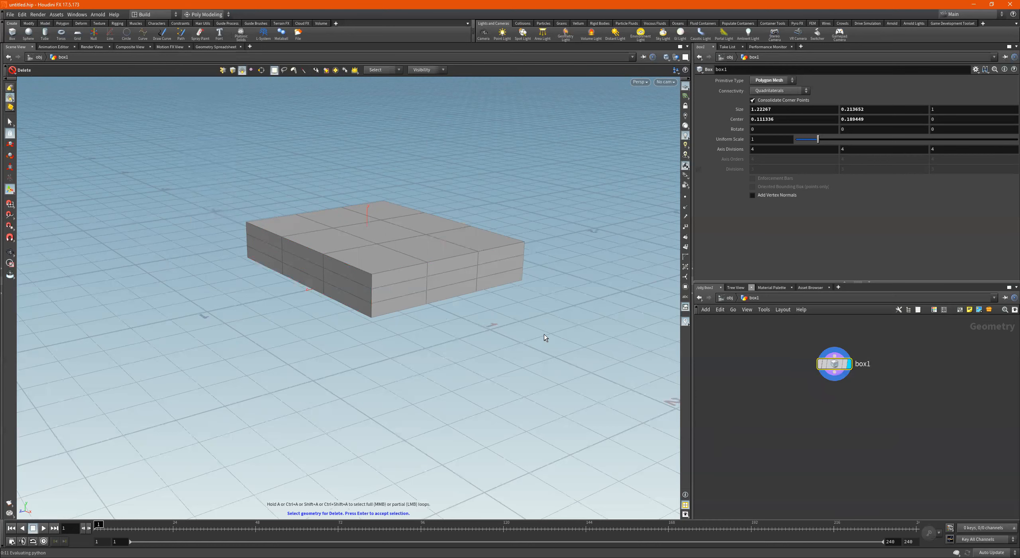
{"action": "key", "text": "c"}
{"action": "left_click_drag", "start_coordinate": [894, 337], "coordinate": [762, 415]}
{"action": "key", "text": "c"}
Step: Select all edges of the box and apply PolyBevel to them
{"action": "key", "text": "s"}
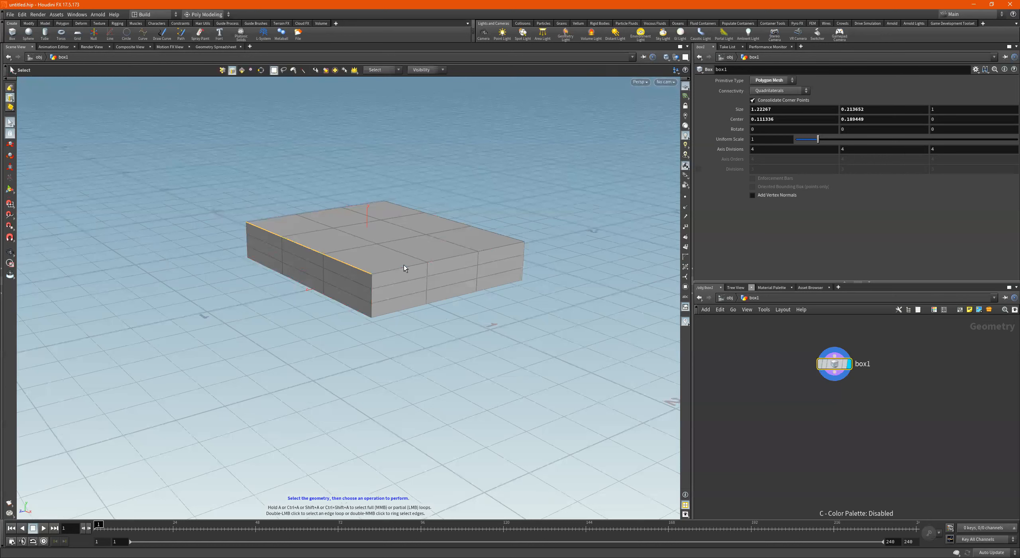
{"action": "double_click", "coordinate": [433, 246]}
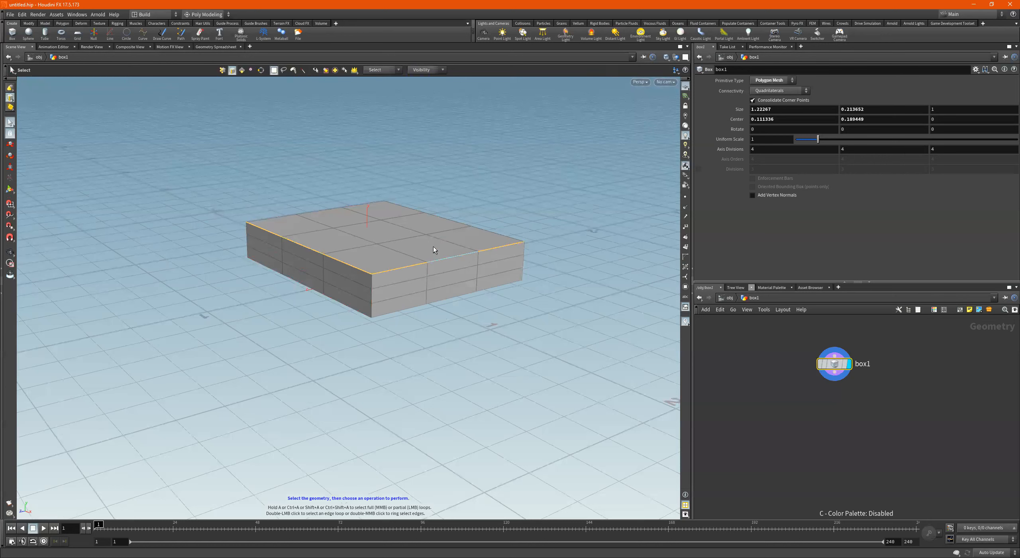
{"action": "double_click", "coordinate": [443, 218], "text": "shift"}
{"action": "double_click", "coordinate": [338, 207], "text": "shift"}
{"action": "key", "text": "n"}
{"action": "key", "text": "c"}
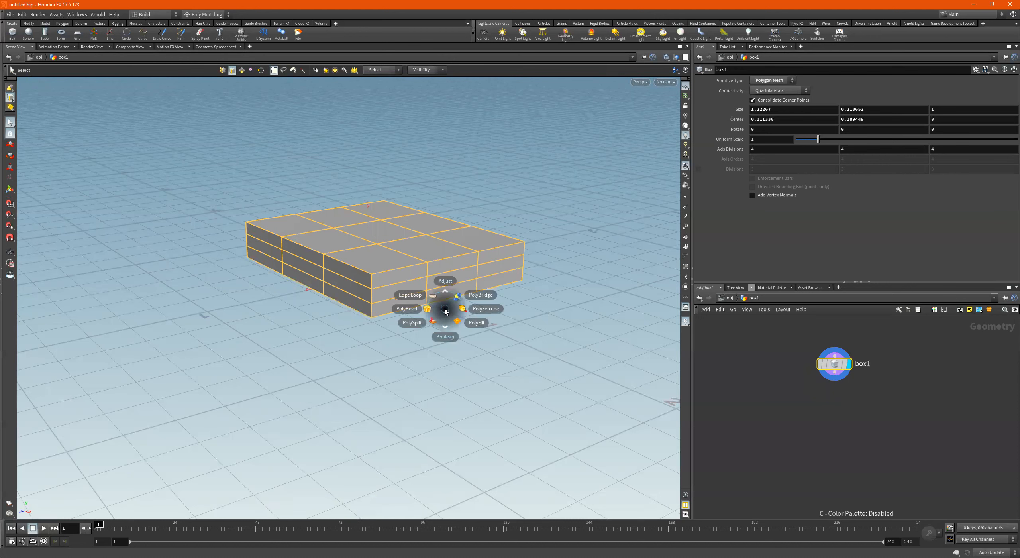
{"action": "left_click", "coordinate": [411, 309]}
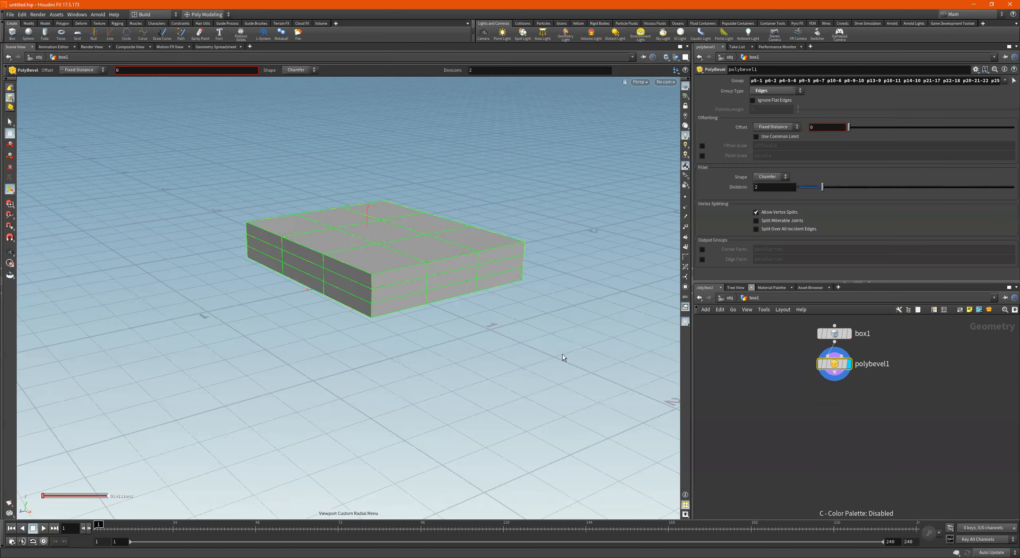
Step: Set the bevel offset to 0.019 and its fillet shape to Round
{"action": "middle_click_drag", "start_coordinate": [896, 413], "coordinate": [835, 453]}
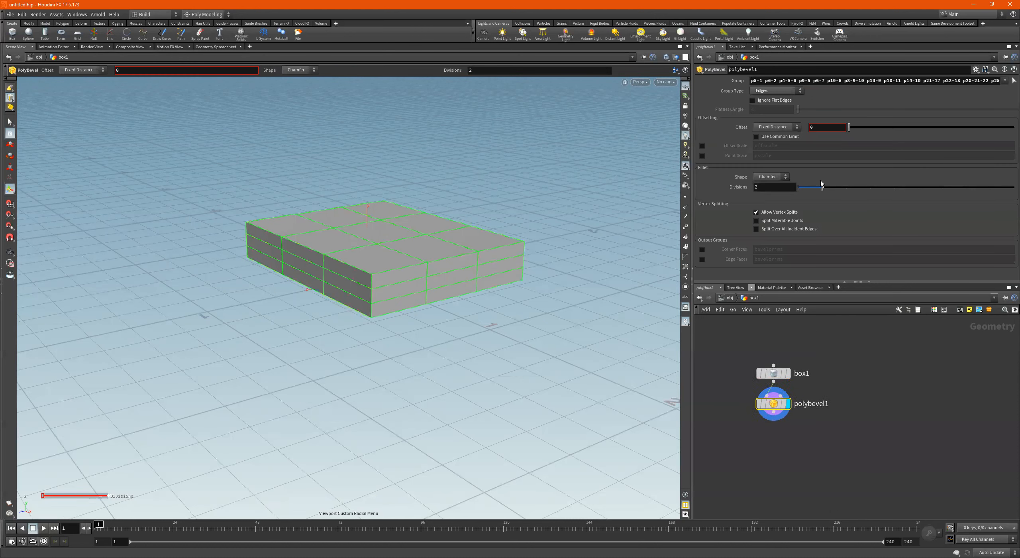
{"action": "left_click_drag", "start_coordinate": [849, 127], "coordinate": [852, 127]}
{"action": "left_click", "coordinate": [771, 176]}
{"action": "left_click", "coordinate": [766, 217]}
Step: Add a Transform node below polybevel1 in the network
{"action": "left_click_drag", "start_coordinate": [390, 351], "coordinate": [499, 383], "text": "alt"}
{"action": "key", "text": "Tab"}
{"action": "type", "text": "tr"}
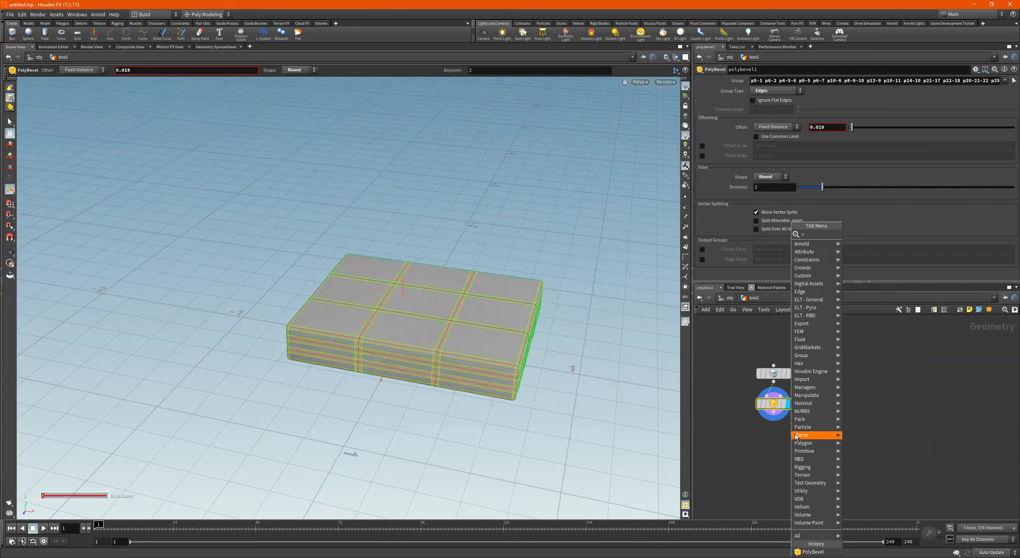
{"action": "type", "text": "ans"}
{"action": "key", "text": "Return"}
{"action": "left_click", "coordinate": [764, 443]}
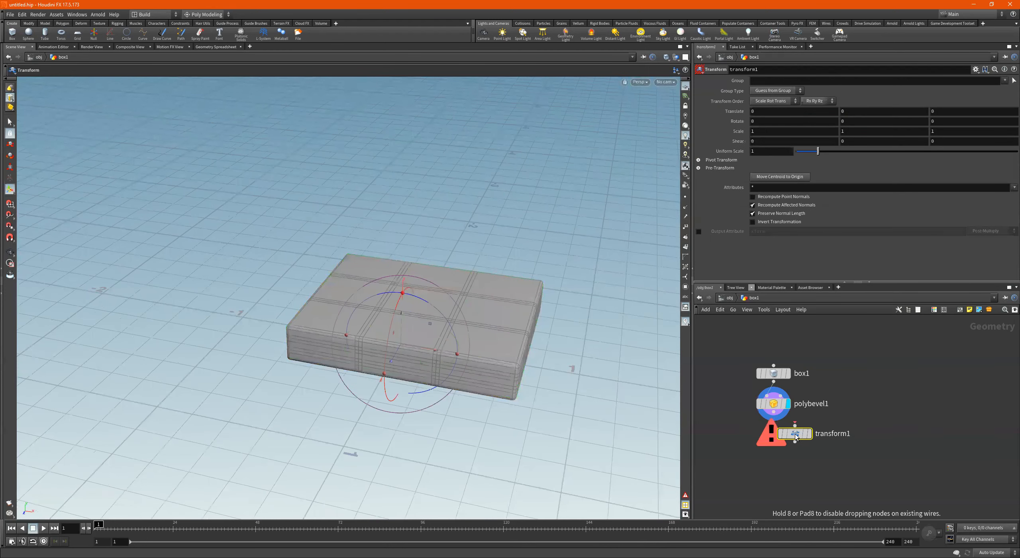
Step: Connect polybevel1's output to the Transform node and duplicate that node with its connection kept
{"action": "left_click_drag", "start_coordinate": [753, 446], "coordinate": [740, 450]}
{"action": "left_click", "coordinate": [751, 439]}
{"action": "left_click", "coordinate": [775, 414]}
{"action": "mouse_move", "coordinate": [751, 447]}
{"action": "left_mouse_down"}
{"action": "mouse_move", "coordinate": [818, 449]}
{"action": "mouse_move", "coordinate": [736, 449]}
{"action": "left_mouse_up"}
{"action": "left_click", "coordinate": [744, 446]}
{"action": "left_click_drag", "start_coordinate": [729, 445], "coordinate": [809, 451], "text": "alt"}
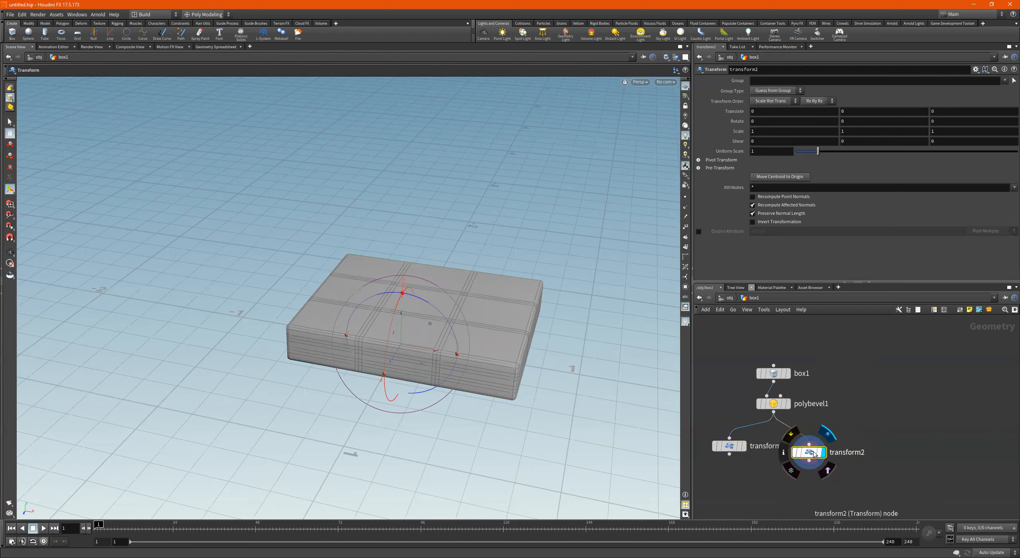
Step: Slide the duplicated block about 1.24 units along X and template the original Transform node
{"action": "left_click_drag", "start_coordinate": [414, 345], "coordinate": [654, 378]}
{"action": "left_click", "coordinate": [740, 446]}
{"action": "scroll", "coordinate": [551, 364], "scroll_direction": "down", "scroll_amount": 2}
{"action": "scroll", "coordinate": [798, 447], "scroll_direction": "down", "scroll_amount": 2}
Step: Duplicate the Transform nodes into two more copies fed by polybevel1, and template transform2 and transform4
{"action": "left_click_drag", "start_coordinate": [733, 472], "coordinate": [829, 435]}
{"action": "left_click_drag", "start_coordinate": [805, 451], "coordinate": [904, 458], "text": "alt"}
{"action": "key", "text": "ctrl+z"}
{"action": "left_click", "coordinate": [849, 453]}
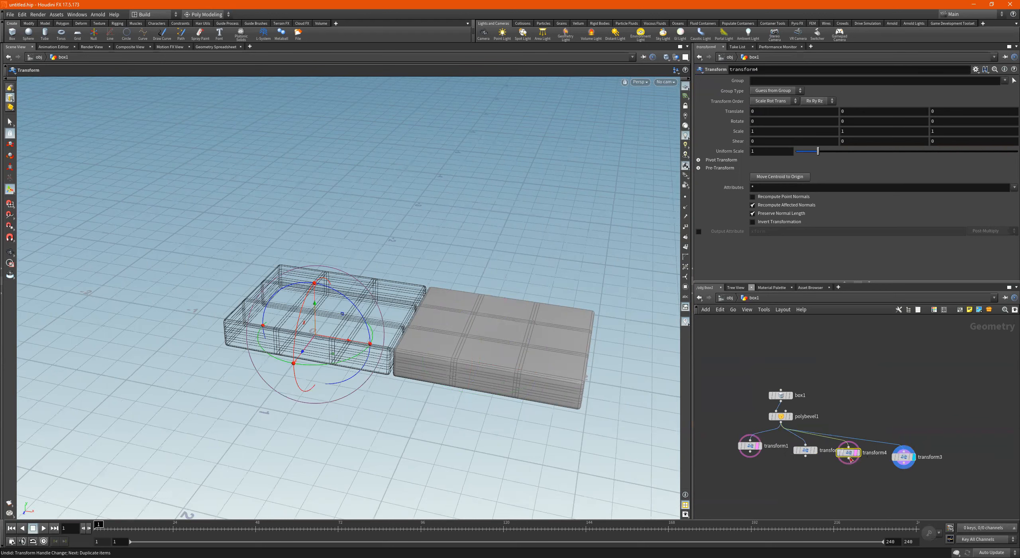
{"action": "left_click_drag", "start_coordinate": [883, 428], "coordinate": [758, 475]}
{"action": "left_click_drag", "start_coordinate": [960, 439], "coordinate": [736, 490]}
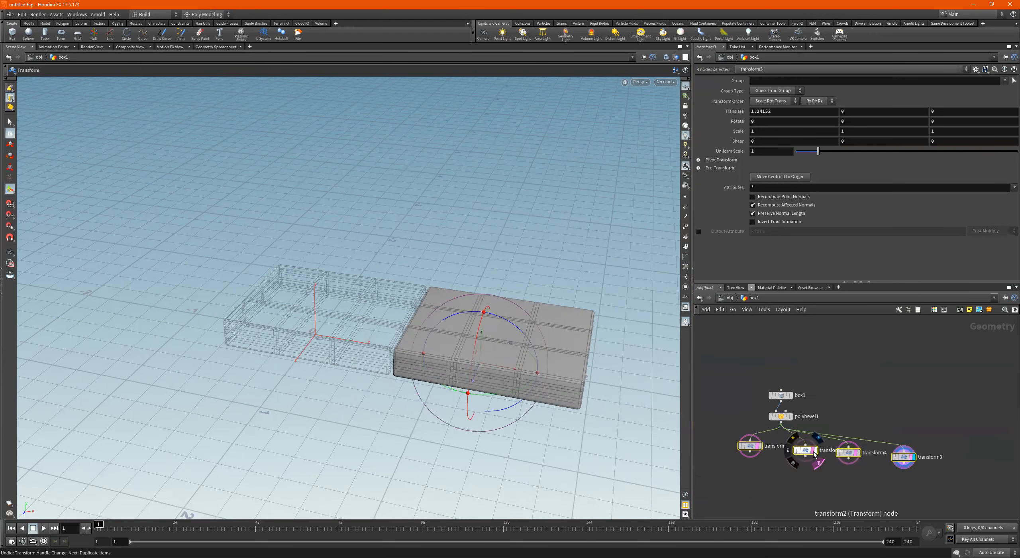
{"action": "left_click", "coordinate": [923, 442]}
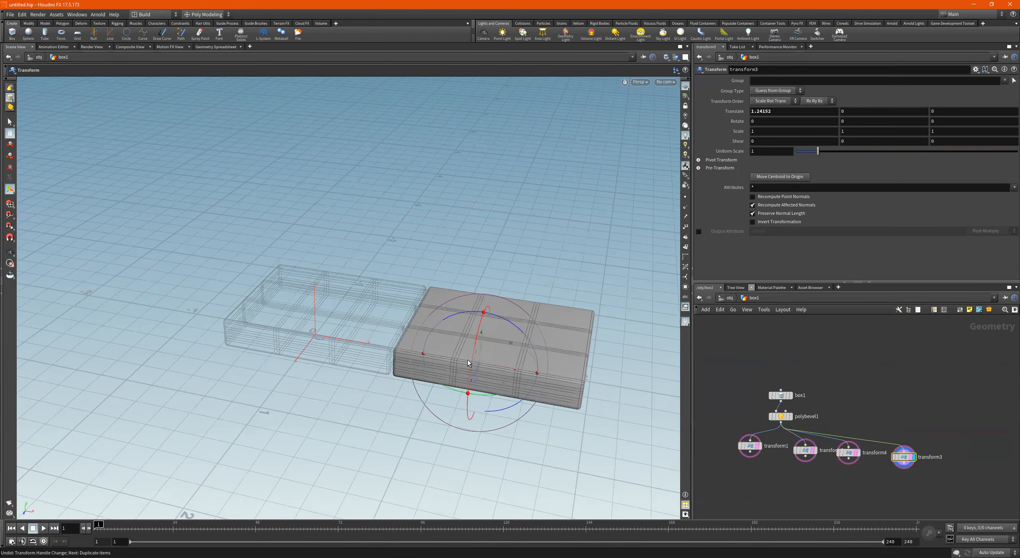
Step: Move the transform3 block to X -1.23699 and the transform4 block to about X -2.45, forming a row
{"action": "left_click_drag", "start_coordinate": [508, 371], "coordinate": [191, 332]}
{"action": "key", "text": "r"}
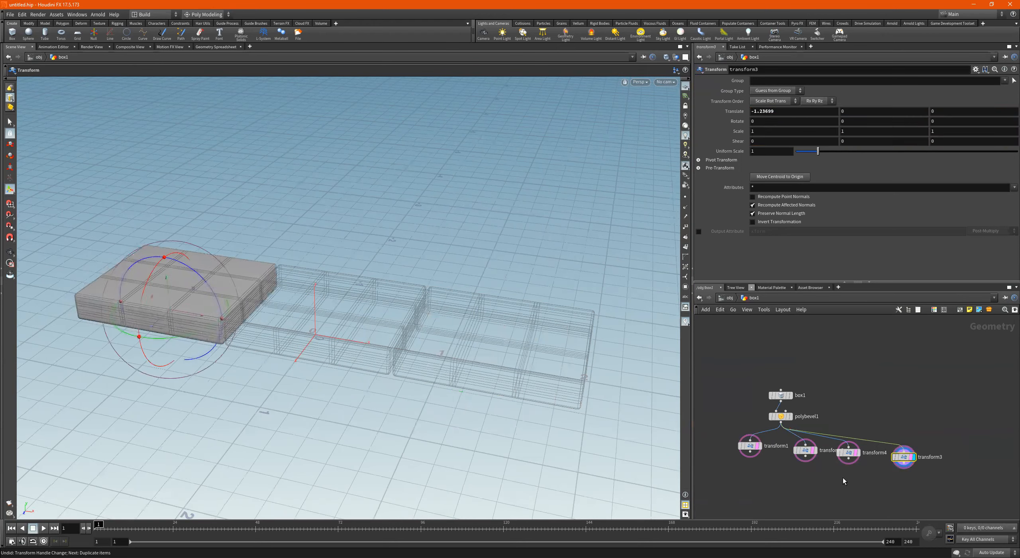
{"action": "left_click_drag", "start_coordinate": [836, 434], "coordinate": [835, 427]}
{"action": "left_click_drag", "start_coordinate": [349, 340], "coordinate": [76, 301]}
{"action": "left_click_drag", "start_coordinate": [303, 375], "coordinate": [367, 378], "text": "alt"}
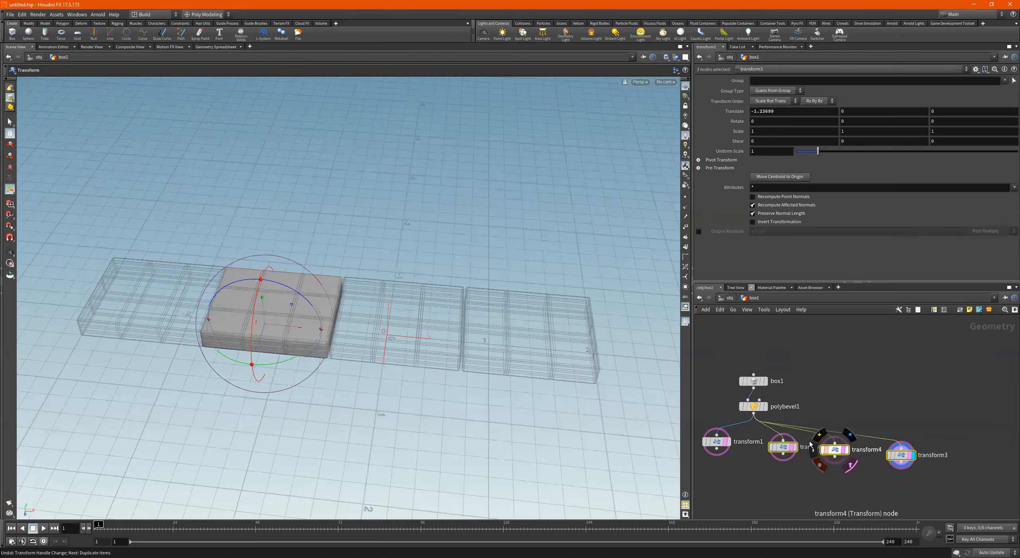
Step: Add a Merge node, connect all four Transform nodes to it, and display the merged result
{"action": "left_click_drag", "start_coordinate": [829, 455], "coordinate": [810, 453]}
{"action": "middle_click_drag", "start_coordinate": [809, 467], "coordinate": [887, 458]}
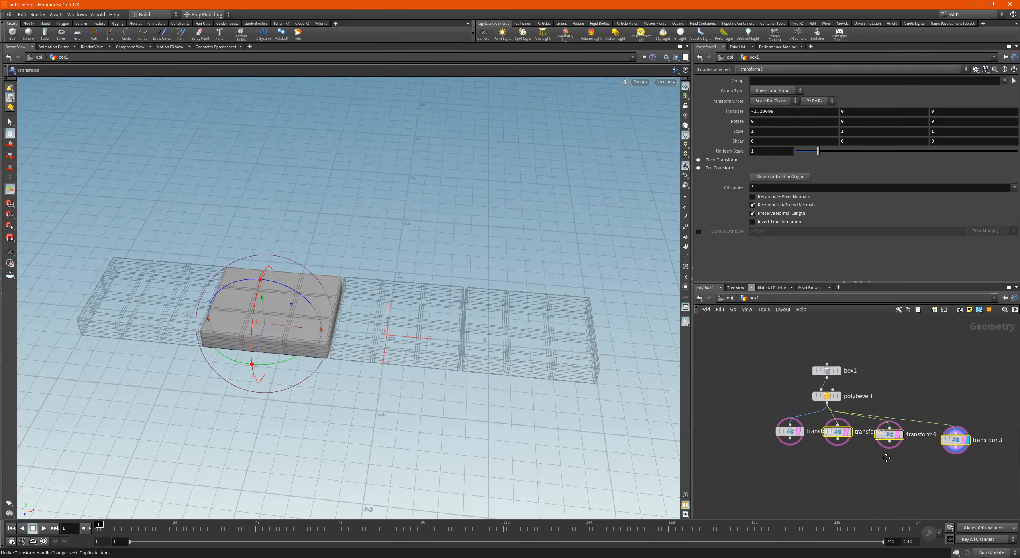
{"action": "key", "text": "Tab"}
{"action": "mouse_move", "coordinate": [846, 475]}
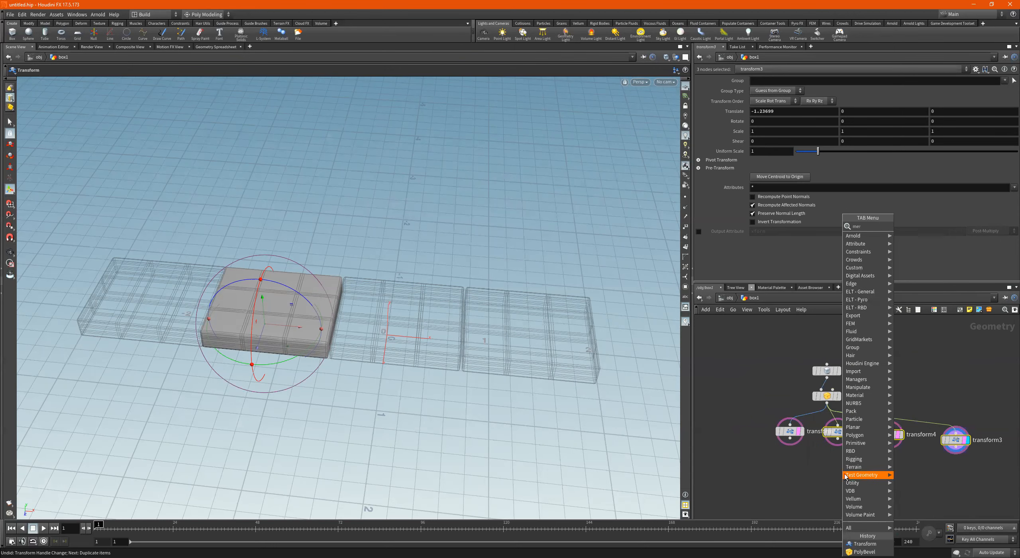
{"action": "key", "text": "Escape"}
{"action": "left_click", "coordinate": [845, 473]}
{"action": "left_click_drag", "start_coordinate": [756, 418], "coordinate": [1008, 453]}
{"action": "left_click_drag", "start_coordinate": [889, 442], "coordinate": [845, 467]}
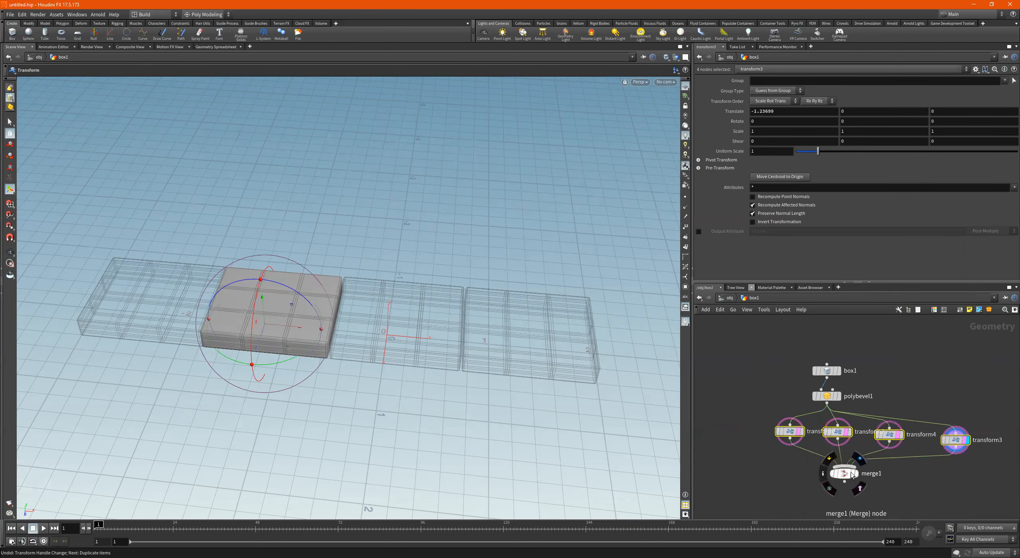
{"action": "left_click", "coordinate": [860, 458]}
{"action": "left_click", "coordinate": [845, 473]}
Step: Shift the box1 and polybevel1 nodes to sit centred above the Transform nodes, and lower the box's height to about 0.194
{"action": "key", "text": "Escape"}
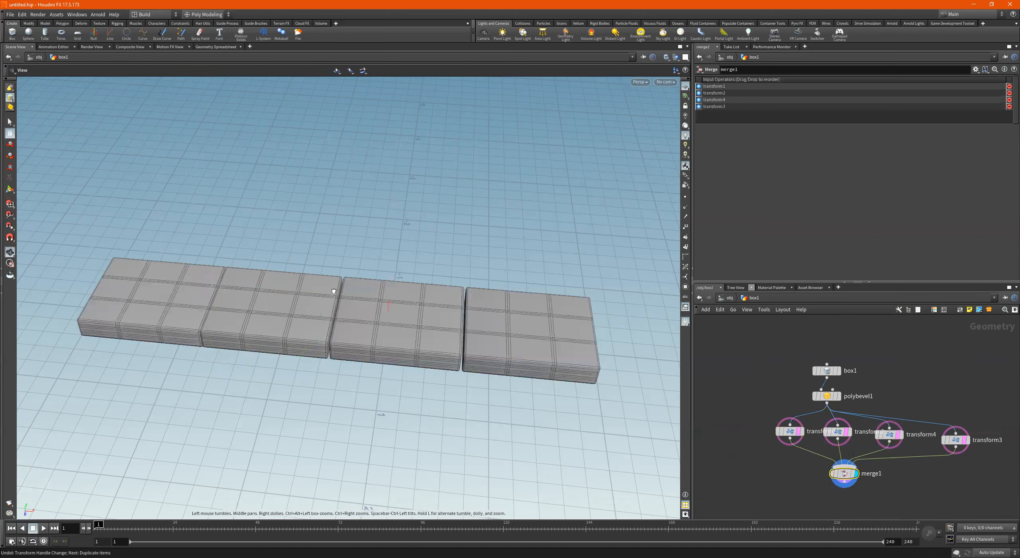
{"action": "left_click_drag", "start_coordinate": [334, 291], "coordinate": [286, 293]}
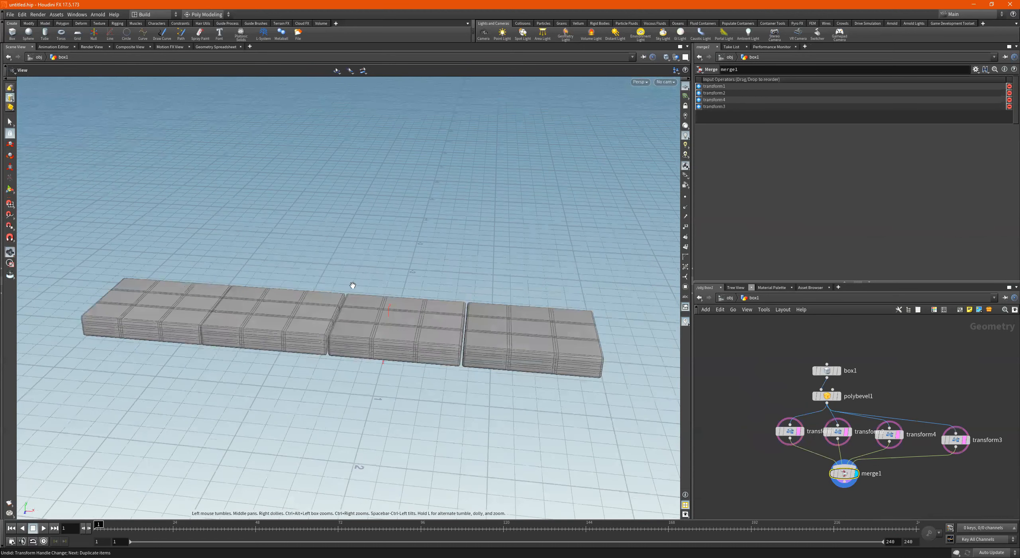
{"action": "left_click_drag", "start_coordinate": [353, 286], "coordinate": [386, 276], "text": "alt"}
{"action": "left_click", "coordinate": [787, 437]}
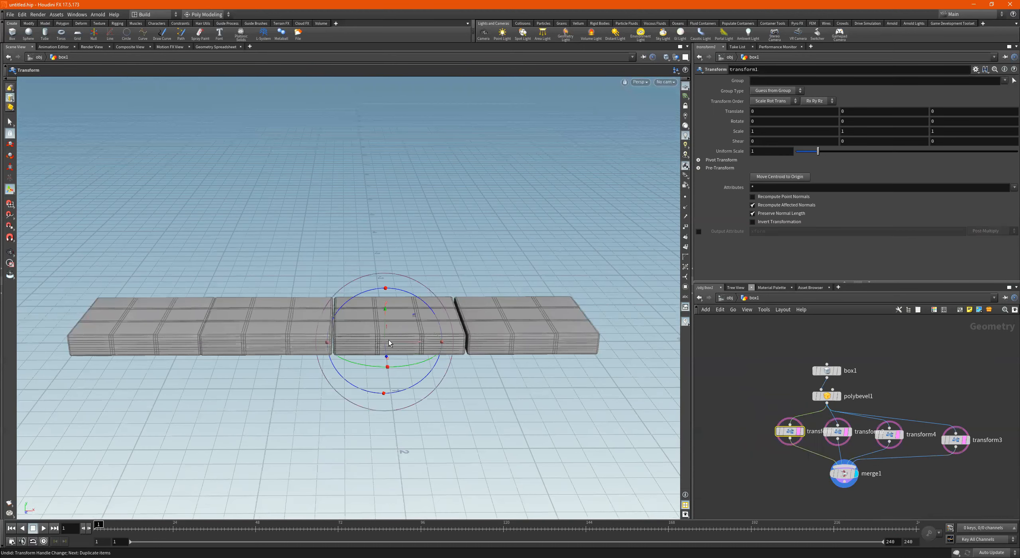
{"action": "left_click_drag", "start_coordinate": [389, 340], "coordinate": [483, 333], "text": "alt"}
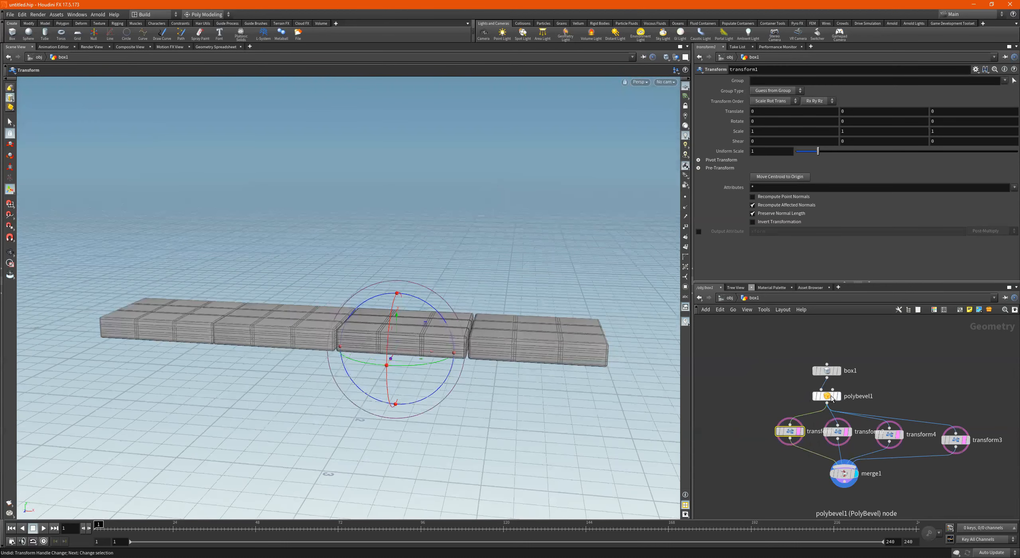
{"action": "left_click_drag", "start_coordinate": [846, 399], "coordinate": [874, 400]}
{"action": "mouse_move", "coordinate": [823, 371]}
{"action": "left_click_drag", "start_coordinate": [823, 370], "coordinate": [851, 371]}
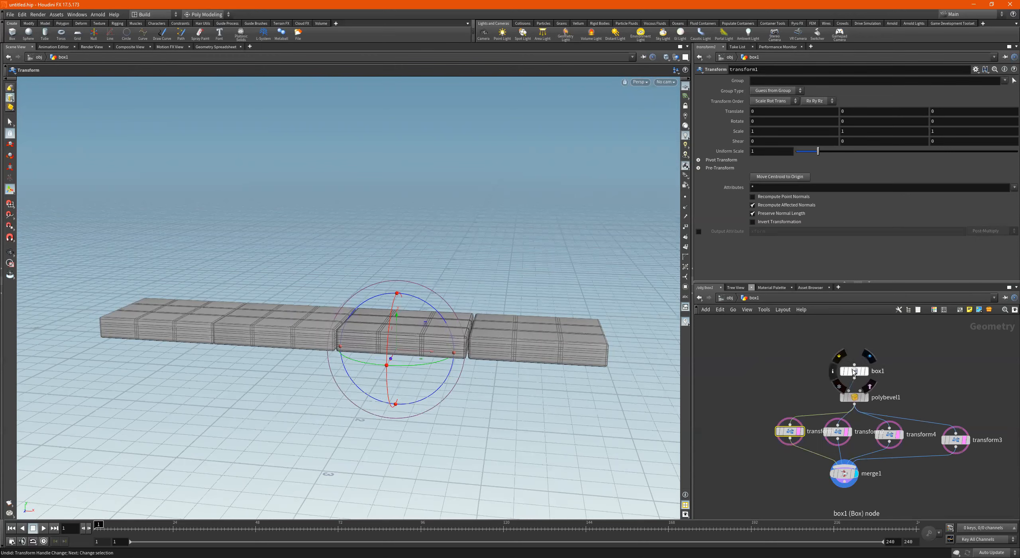
{"action": "left_click", "coordinate": [851, 371]}
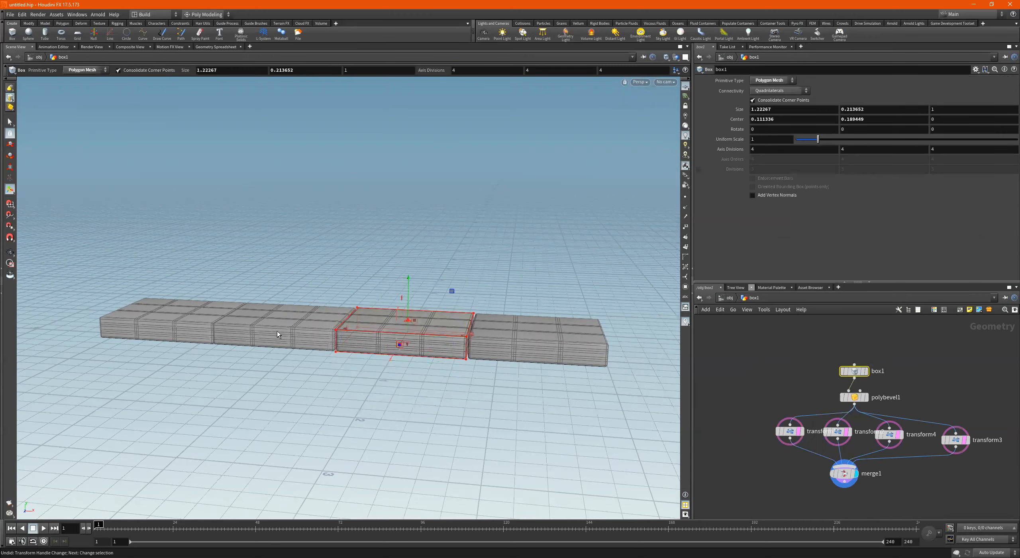
{"action": "mouse_move", "coordinate": [410, 324]}
{"action": "left_mouse_down"}
{"action": "mouse_move", "coordinate": [411, 310]}
{"action": "mouse_move", "coordinate": [413, 325]}
{"action": "left_mouse_up"}
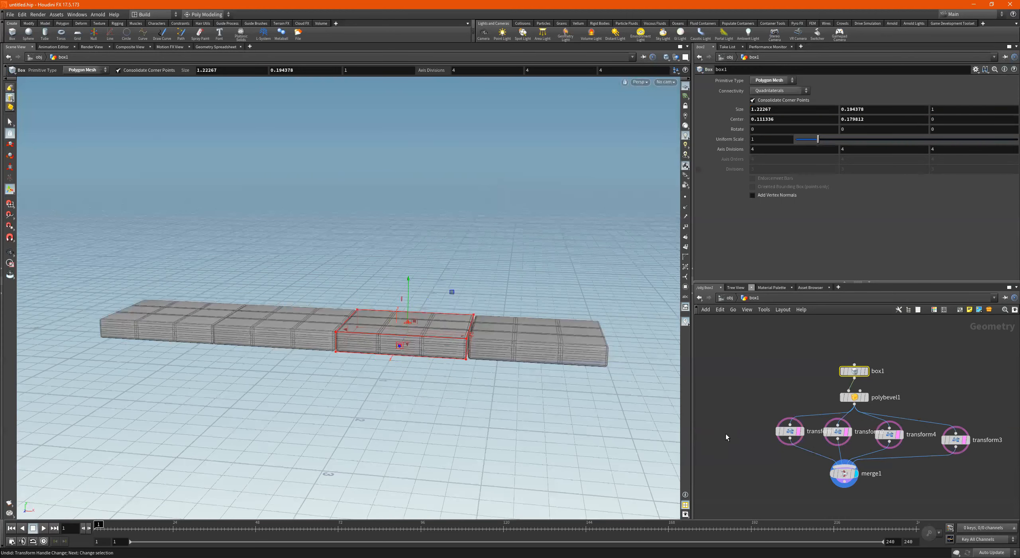
Step: Tilt the transform1 block steeply about the Z axis, undoing the first rotation attempt
{"action": "left_click_drag", "start_coordinate": [799, 397], "coordinate": [763, 475]}
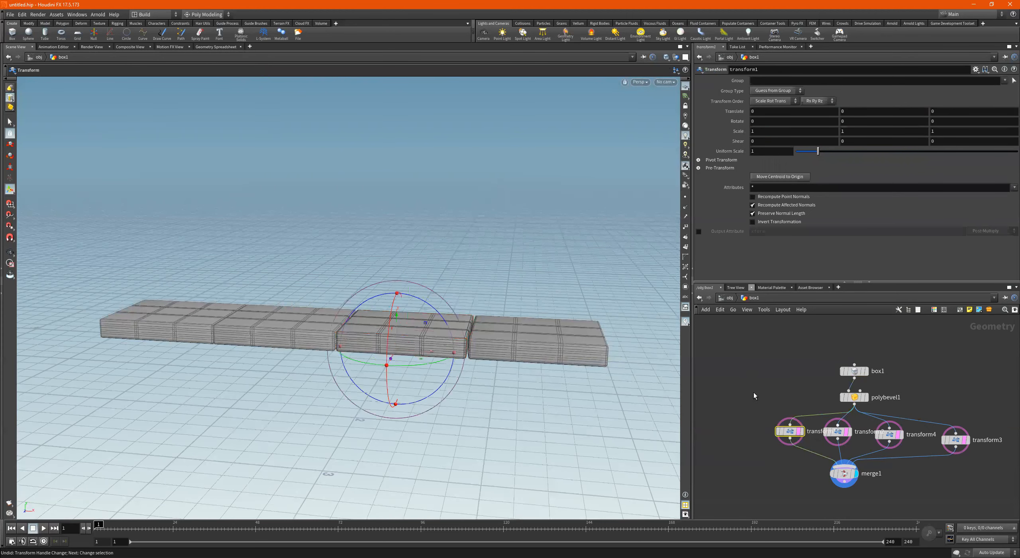
{"action": "key", "text": "Return"}
{"action": "left_click_drag", "start_coordinate": [424, 326], "coordinate": [450, 367]}
{"action": "key", "text": "ctrl+z"}
{"action": "left_click_drag", "start_coordinate": [442, 314], "coordinate": [465, 351]}
Step: Rotate the transform4 block at the far end of the row about 53 degrees around X
{"action": "left_click", "coordinate": [890, 434]}
{"action": "left_click_drag", "start_coordinate": [158, 297], "coordinate": [273, 365]}
{"action": "key", "text": "space"}
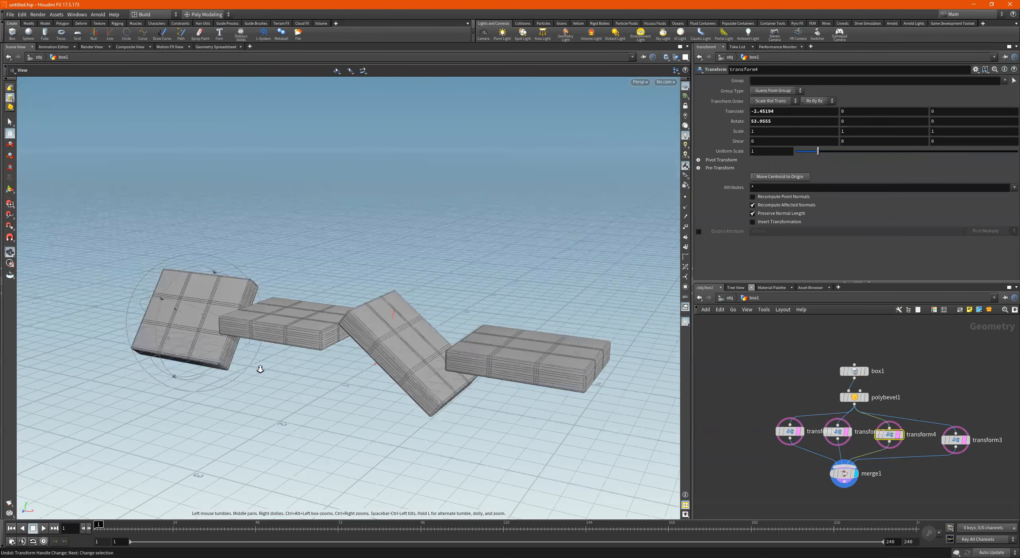
{"action": "left_click_drag", "start_coordinate": [299, 321], "coordinate": [334, 340]}
Step: Collapse the parameter pane and widen the network editor, leaving free space beside the node tree
{"action": "middle_click_drag", "start_coordinate": [936, 357], "coordinate": [872, 342]}
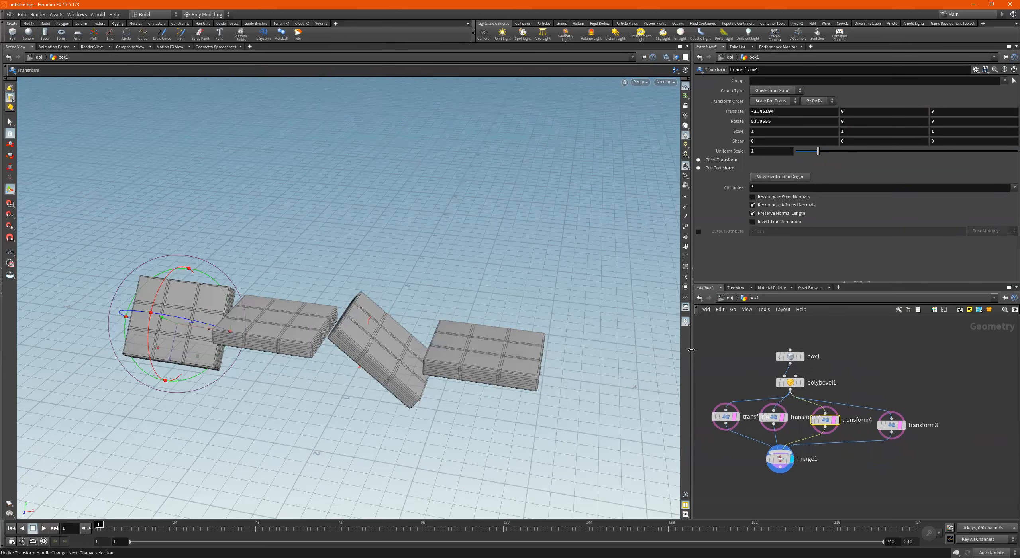
{"action": "left_click", "coordinate": [845, 282]}
{"action": "left_click_drag", "start_coordinate": [692, 346], "coordinate": [532, 346]}
{"action": "scroll", "coordinate": [449, 334], "scroll_direction": "down", "scroll_amount": 2}
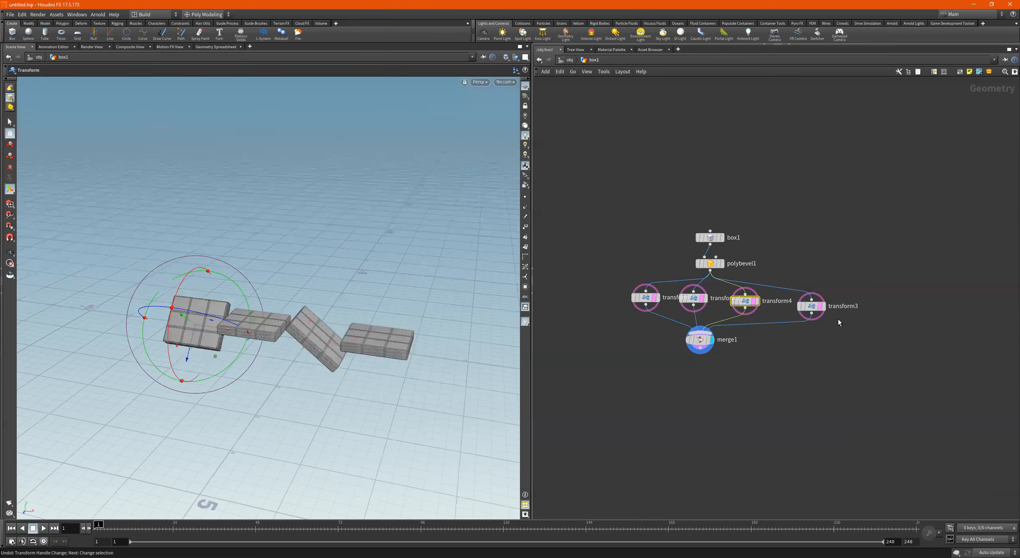
{"action": "middle_click_drag", "start_coordinate": [757, 307], "coordinate": [686, 353]}
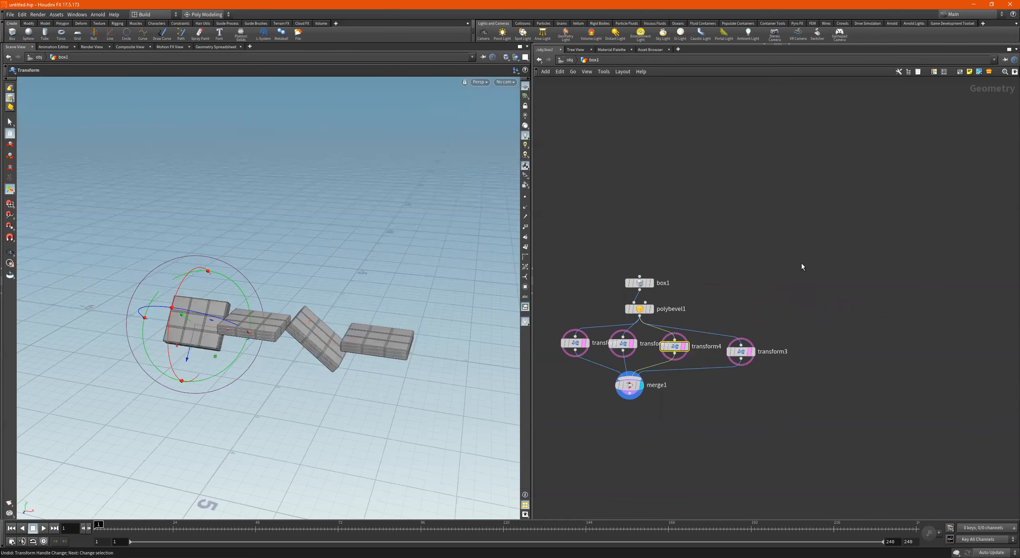
Step: Add a File node in the empty area beside the box network
{"action": "key", "text": "Tab"}
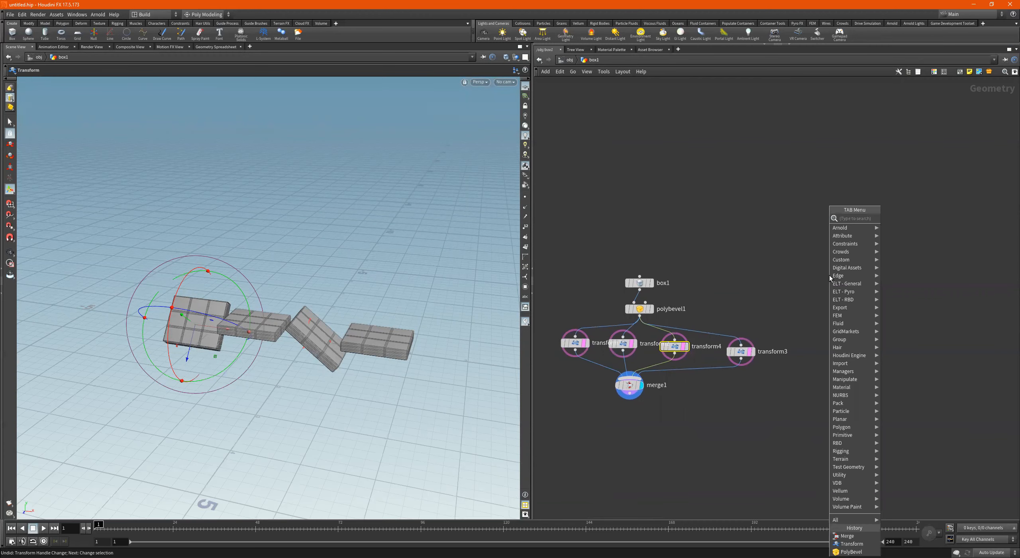
{"action": "type", "text": "file"}
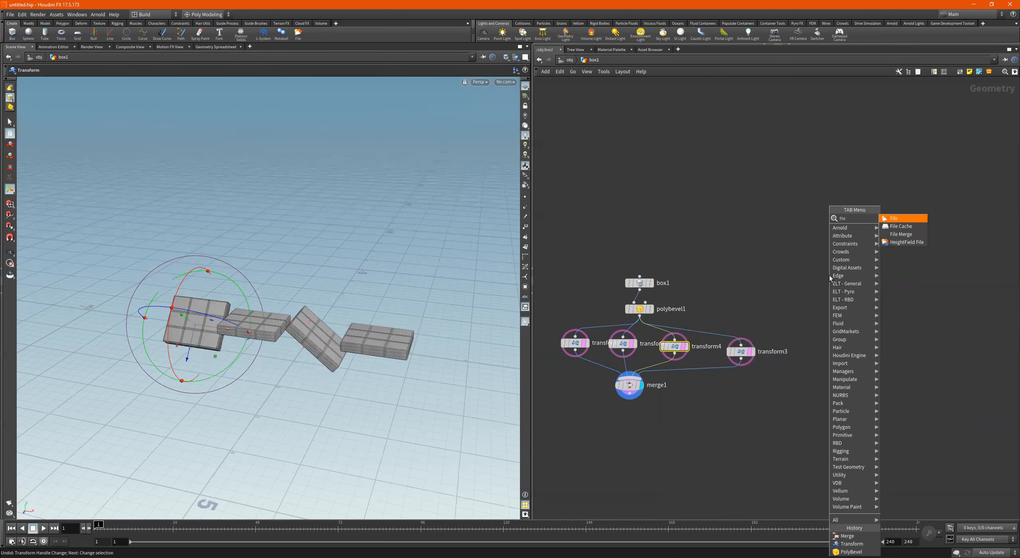
{"action": "key", "text": "Return"}
{"action": "left_click", "coordinate": [830, 277]}
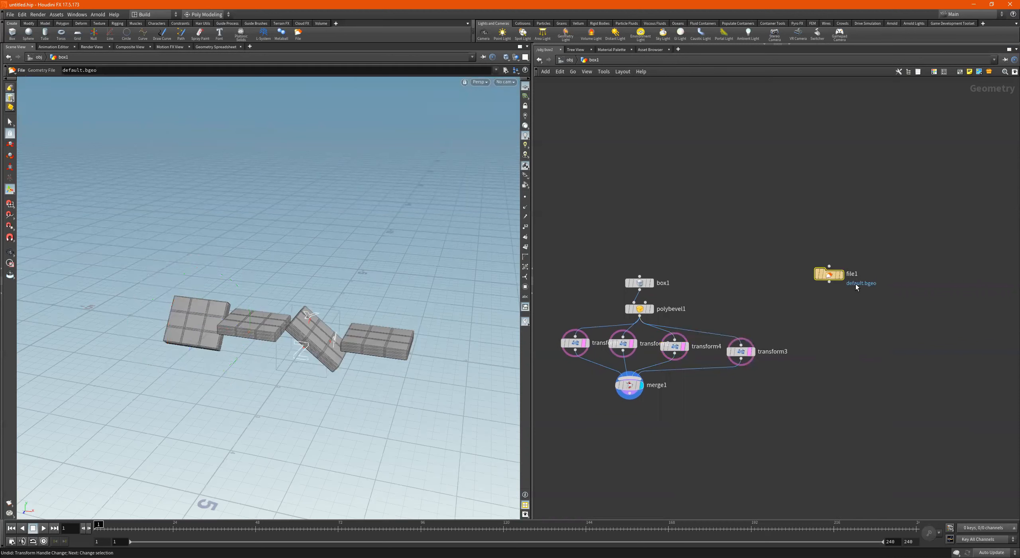
Step: Show the file1 node's parameters inside the network editor and move the node slightly closer to the box network
{"action": "mouse_move", "coordinate": [831, 277]}
{"action": "key", "text": "p"}
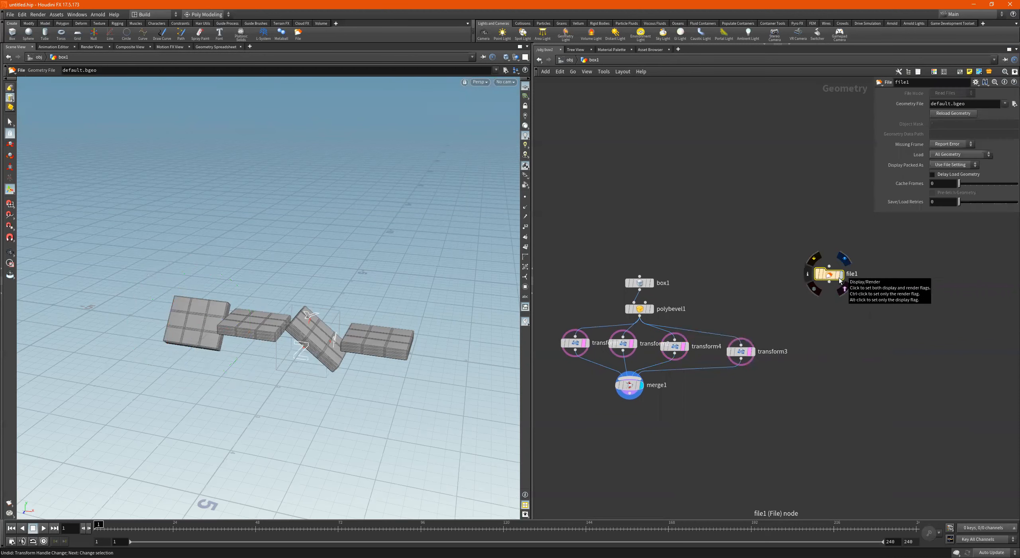
{"action": "middle_click_drag", "start_coordinate": [874, 256], "coordinate": [853, 278]}
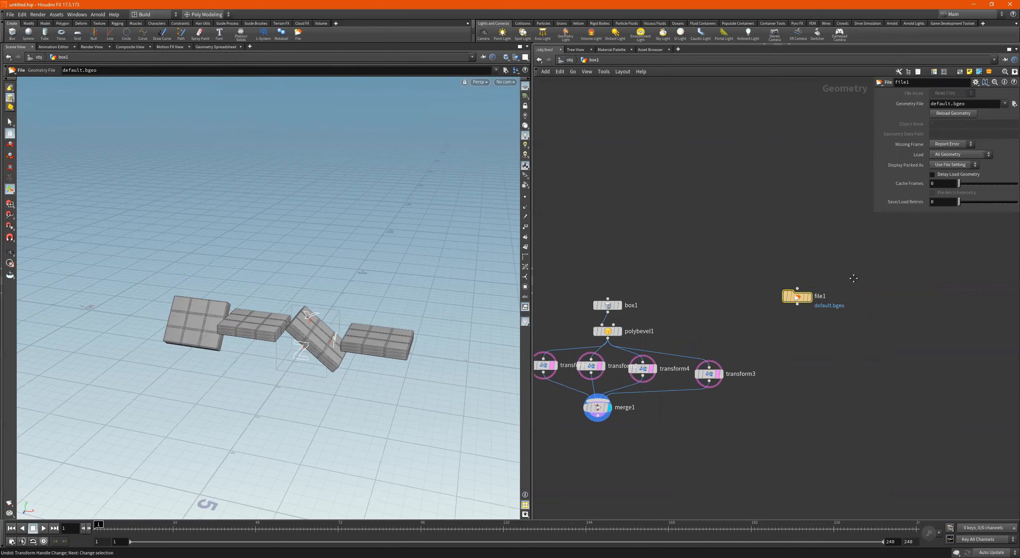
{"action": "left_click_drag", "start_coordinate": [849, 278], "coordinate": [771, 332]}
{"action": "left_click_drag", "start_coordinate": [795, 296], "coordinate": [766, 308]}
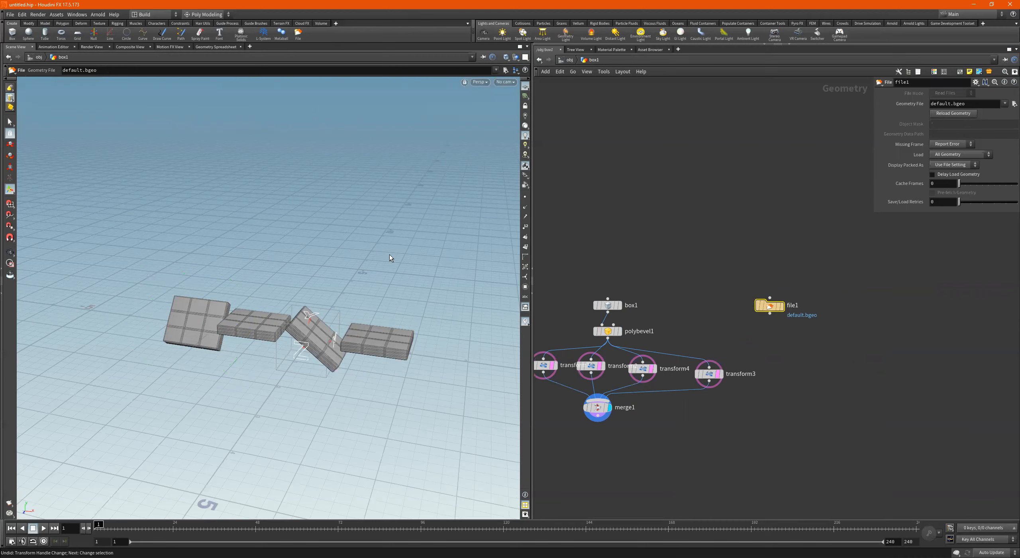
{"action": "scroll", "coordinate": [763, 303], "scroll_direction": "up", "scroll_amount": 2}
{"action": "mouse_move", "coordinate": [775, 309]}
{"action": "mouse_move", "coordinate": [776, 309]}
{"action": "left_mouse_down"}
{"action": "mouse_move", "coordinate": [775, 330]}
{"action": "mouse_move", "coordinate": [776, 309]}
{"action": "left_mouse_up"}
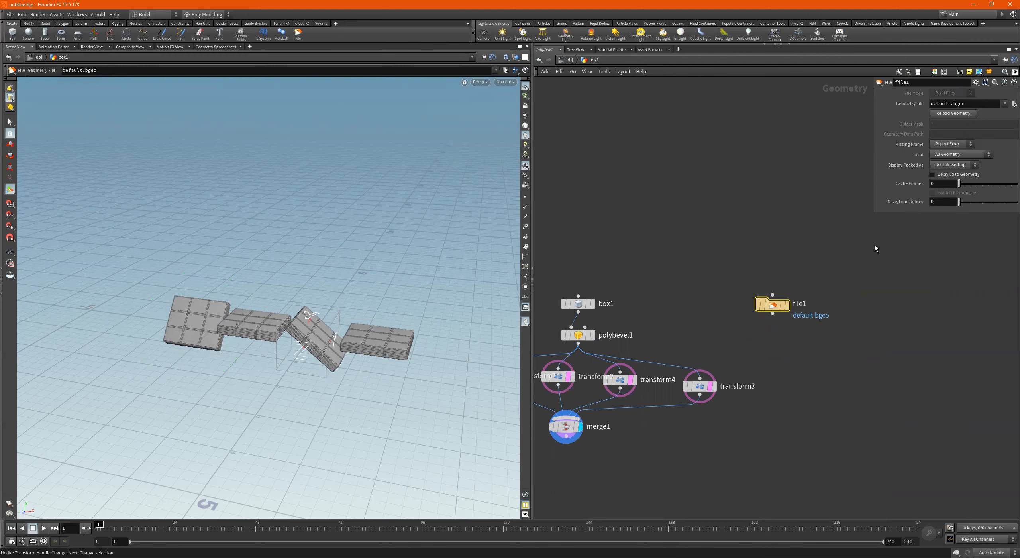
Step: Load Wall_Set.obj from the Desktop folder into the File node, sorting the file list by last-modified date
{"action": "left_click", "coordinate": [1013, 104]}
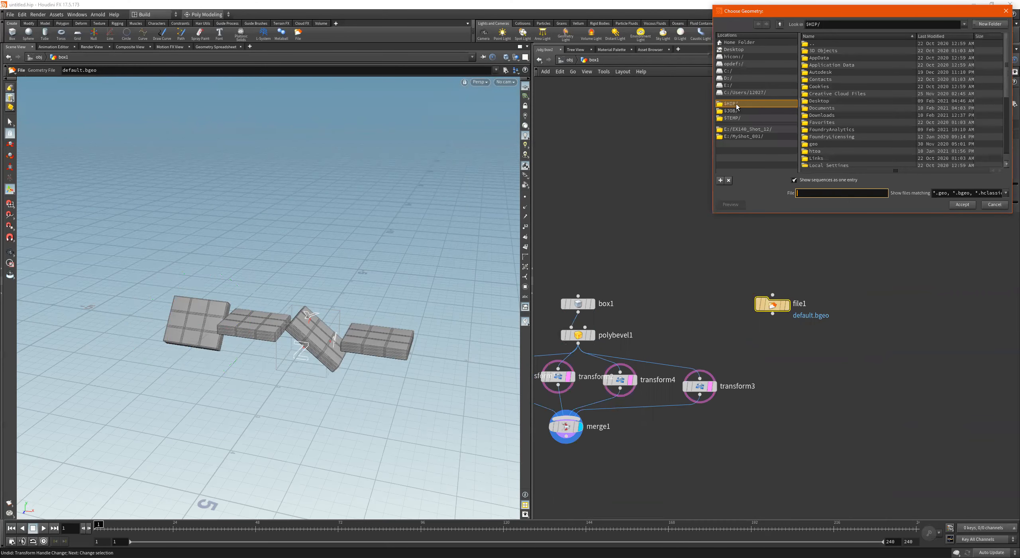
{"action": "left_click", "coordinate": [738, 49]}
{"action": "scroll", "coordinate": [889, 79], "scroll_direction": "down", "scroll_amount": 5}
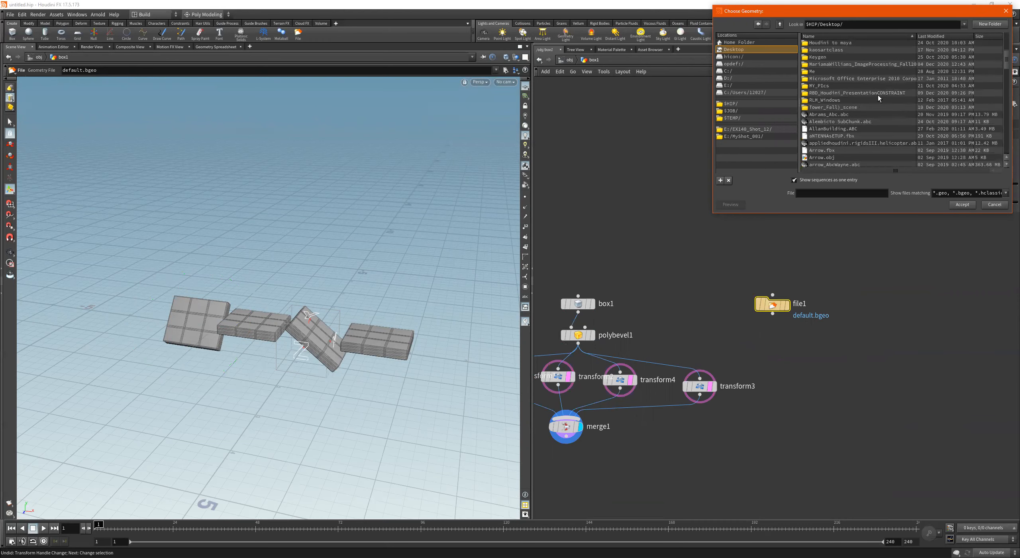
{"action": "left_click", "coordinate": [938, 35]}
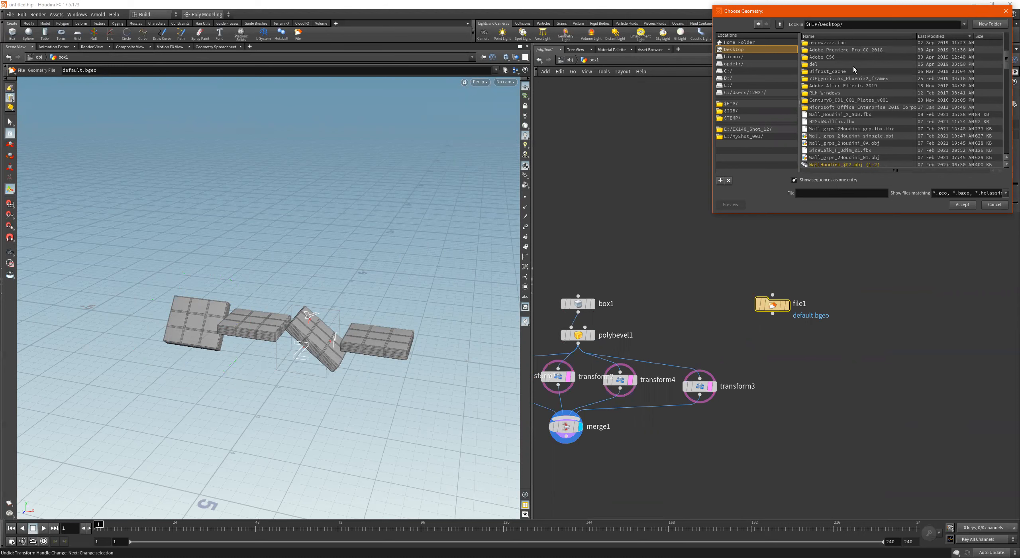
{"action": "left_click", "coordinate": [835, 116]}
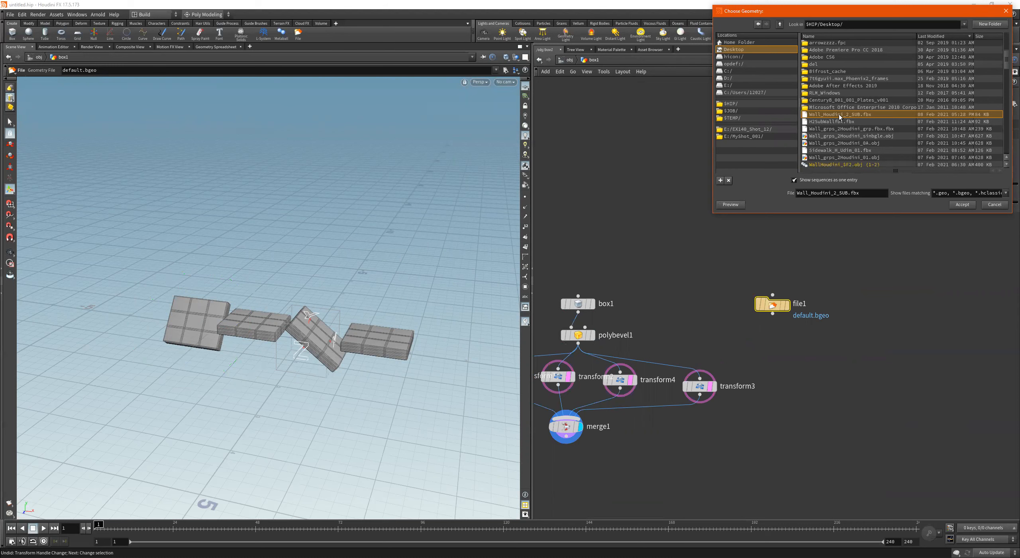
{"action": "scroll", "coordinate": [859, 128], "scroll_direction": "down", "scroll_amount": 3}
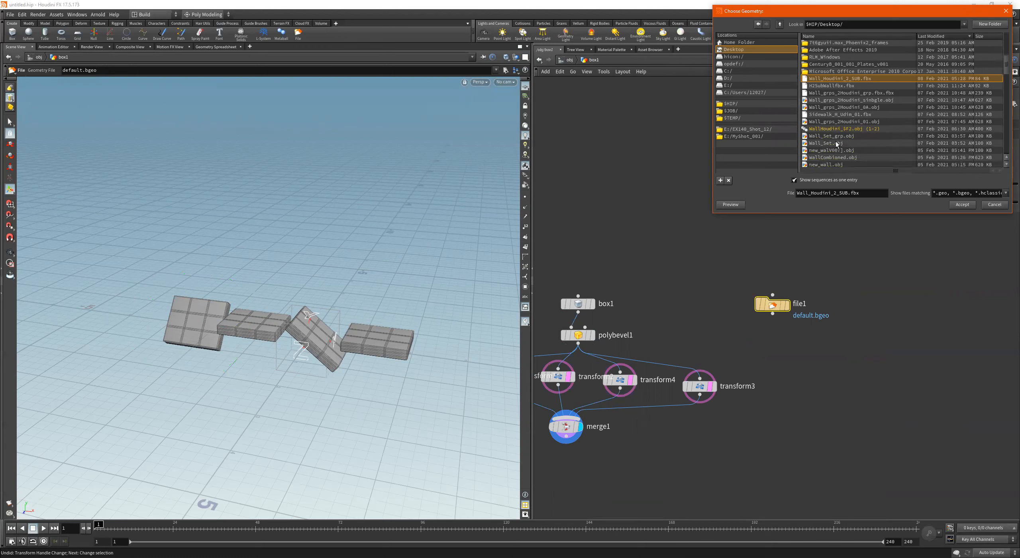
{"action": "left_click", "coordinate": [835, 142]}
{"action": "double_click", "coordinate": [836, 141]}
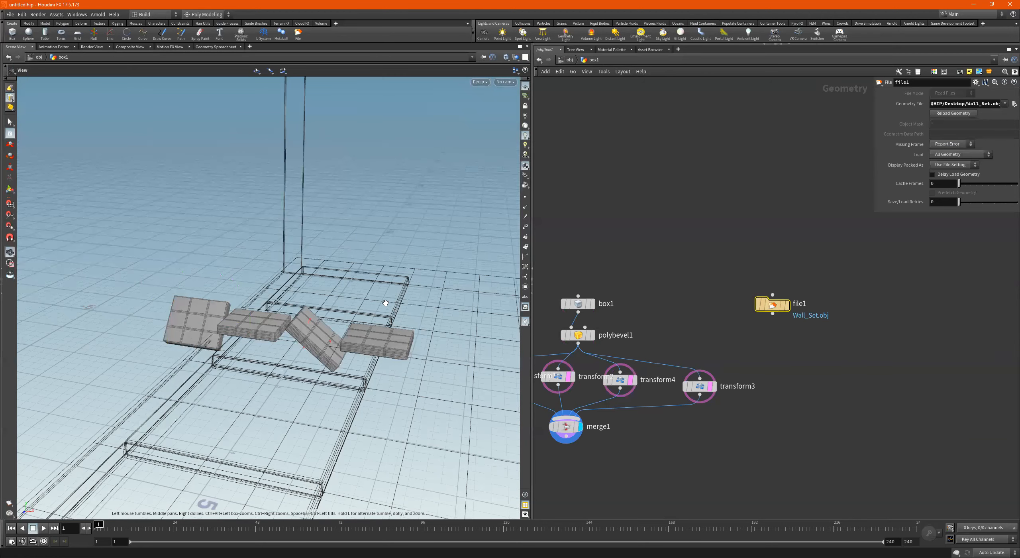
Step: Set the display flag on the file1 node to show the imported wall set
{"action": "left_click_drag", "start_coordinate": [385, 303], "coordinate": [290, 306]}
{"action": "right_click_drag", "start_coordinate": [289, 306], "coordinate": [194, 311]}
{"action": "mouse_move", "coordinate": [226, 282]}
{"action": "left_mouse_down"}
{"action": "mouse_move", "coordinate": [204, 263]}
{"action": "mouse_move", "coordinate": [227, 274]}
{"action": "left_mouse_up"}
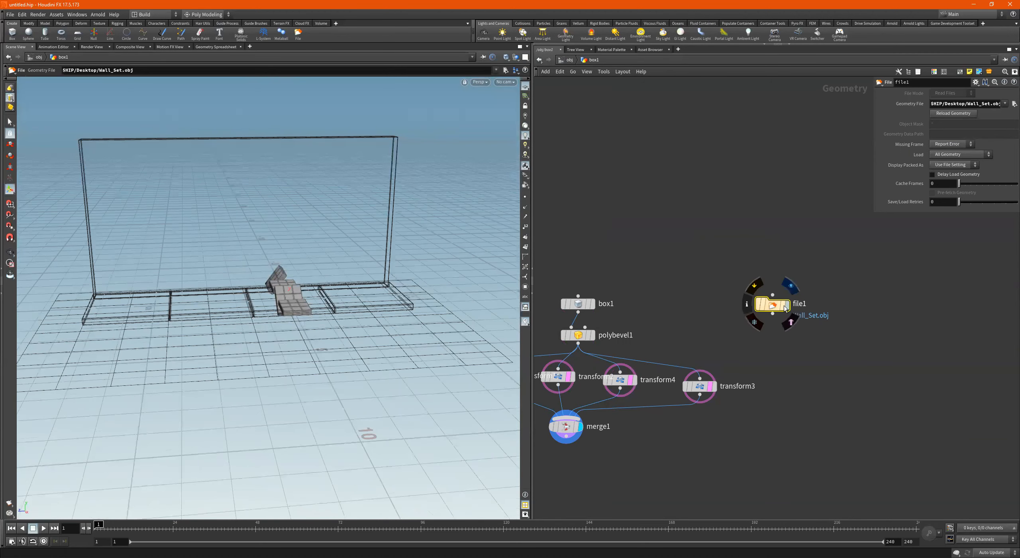
{"action": "left_click", "coordinate": [788, 305]}
{"action": "left_click_drag", "start_coordinate": [438, 323], "coordinate": [462, 331], "text": "alt"}
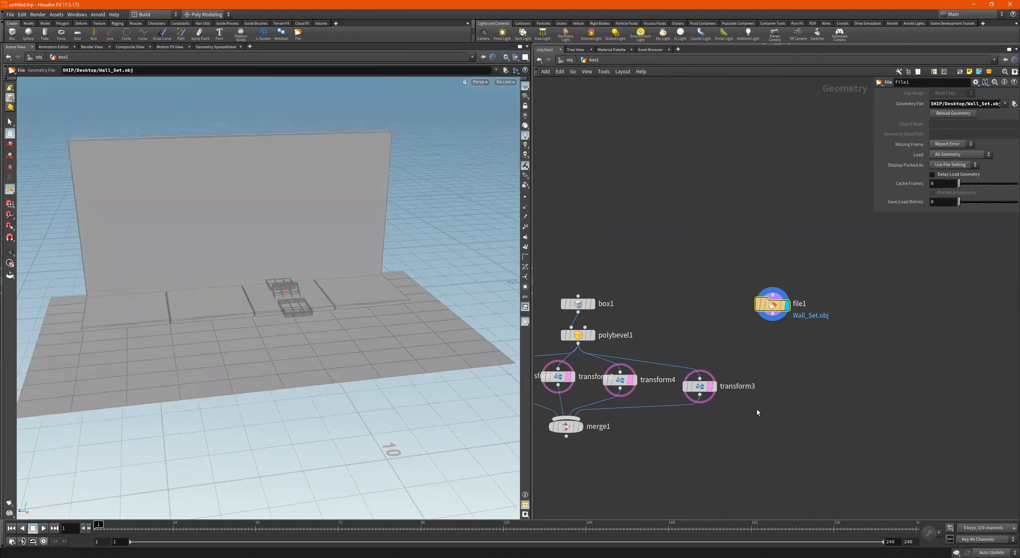
Step: Select the four Transform nodes and turn off their template flags
{"action": "scroll", "coordinate": [758, 411], "scroll_direction": "down", "scroll_amount": 2}
{"action": "middle_click_drag", "start_coordinate": [814, 421], "coordinate": [877, 423]}
{"action": "mouse_move", "coordinate": [210, 303]}
{"action": "left_mouse_down", "text": "alt"}
{"action": "mouse_move", "coordinate": [319, 278]}
{"action": "mouse_move", "coordinate": [295, 263]}
{"action": "mouse_move", "coordinate": [259, 297]}
{"action": "mouse_move", "coordinate": [196, 304]}
{"action": "left_mouse_up", "text": "alt"}
{"action": "scroll", "coordinate": [738, 381], "scroll_direction": "up", "scroll_amount": 2}
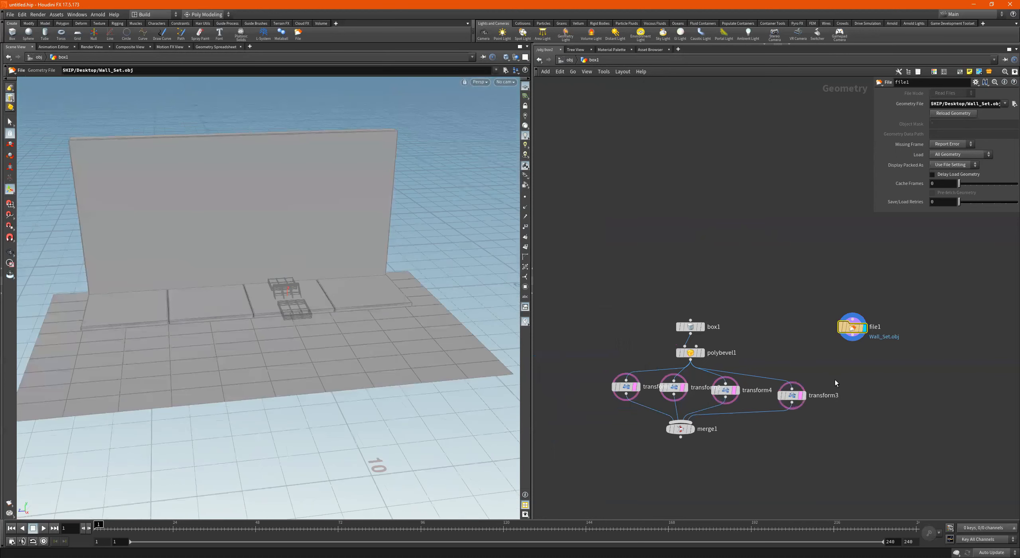
{"action": "left_click_drag", "start_coordinate": [850, 413], "coordinate": [603, 372]}
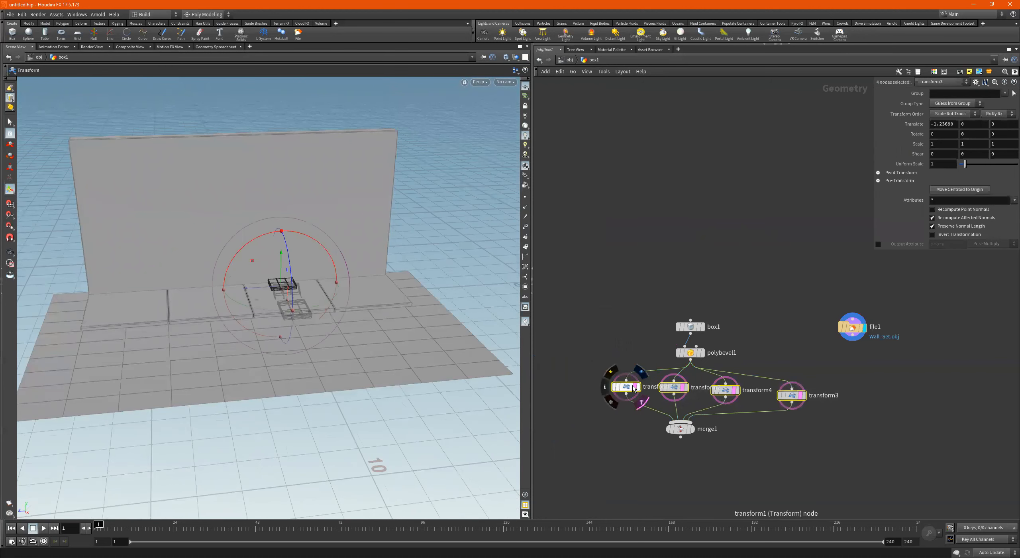
{"action": "left_click", "coordinate": [642, 402]}
{"action": "left_click_drag", "start_coordinate": [358, 276], "coordinate": [276, 255], "text": "alt"}
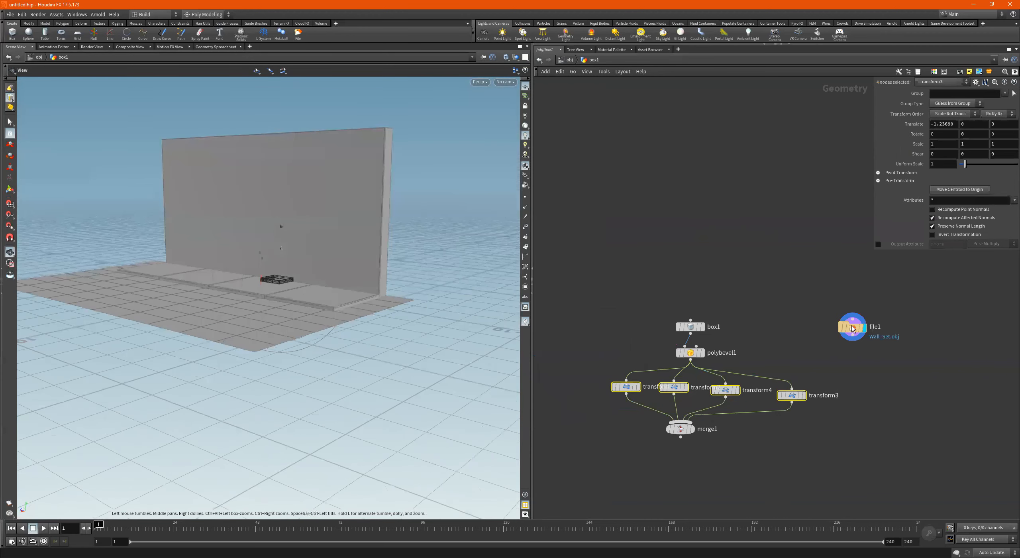
Step: Select the whole box, bevel, Transform and Merge network and delete it, keeping only file1
{"action": "scroll", "coordinate": [780, 357], "scroll_direction": "down", "scroll_amount": 1}
{"action": "middle_click_drag", "start_coordinate": [780, 358], "coordinate": [737, 348]}
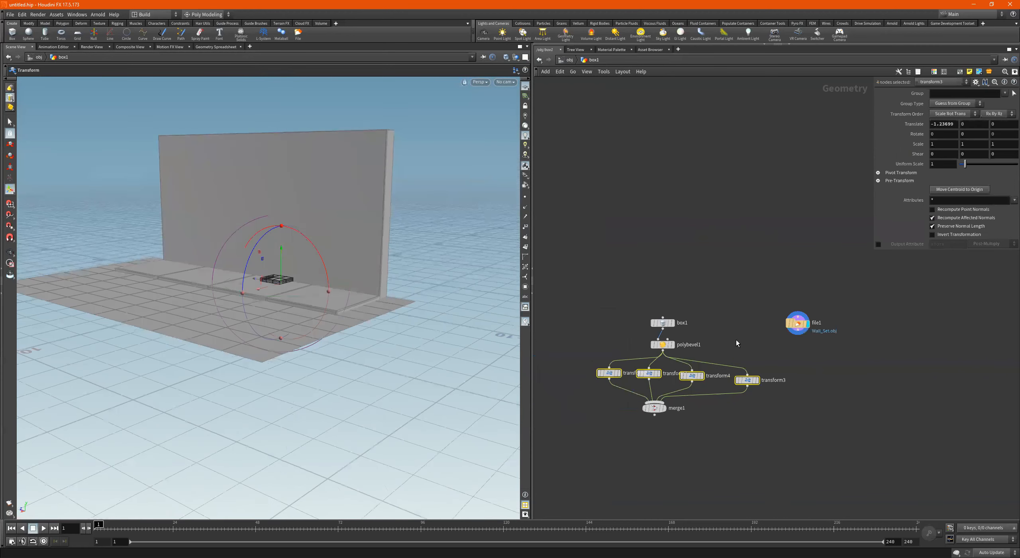
{"action": "left_click_drag", "start_coordinate": [778, 290], "coordinate": [597, 417]}
{"action": "key", "text": "Delete"}
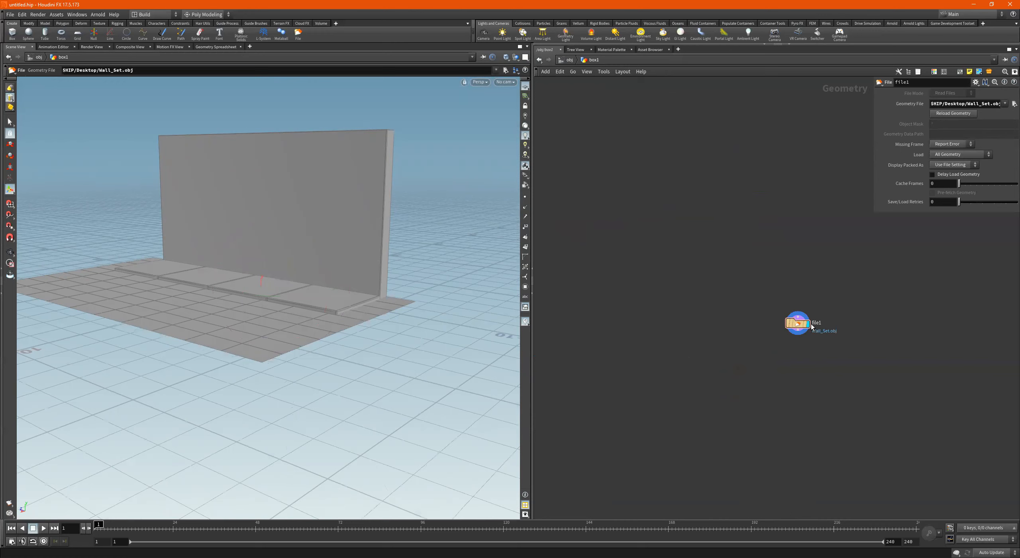
Step: Frame the remaining file1 node in the network editor and examine the wall set from several angles
{"action": "mouse_move", "coordinate": [803, 323]}
{"action": "key", "text": "space+h"}
{"action": "middle_click_drag", "start_coordinate": [847, 347], "coordinate": [739, 343]}
{"action": "right_click_drag", "start_coordinate": [678, 314], "coordinate": [569, 350]}
{"action": "key", "text": "space+h"}
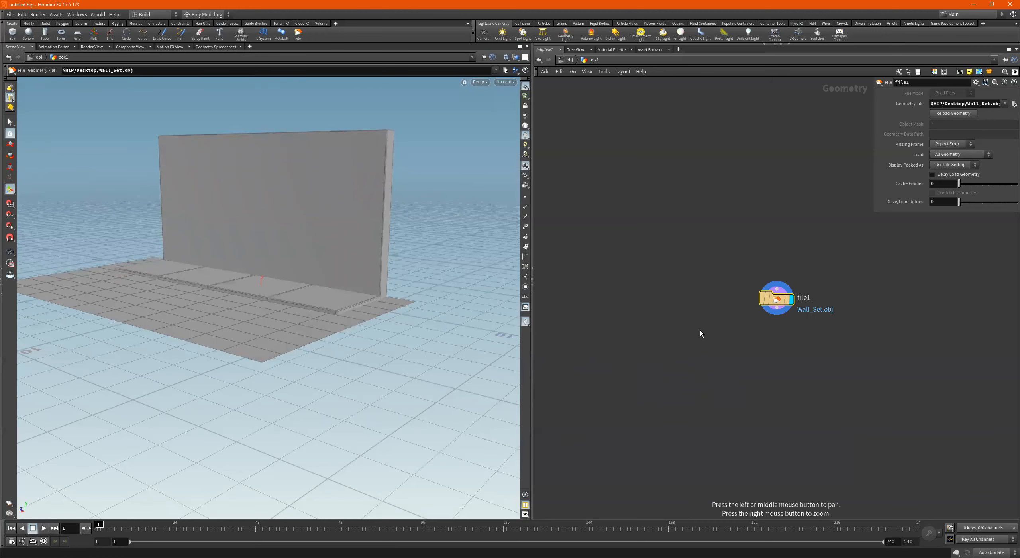
{"action": "right_click_drag", "start_coordinate": [837, 321], "coordinate": [854, 323]}
{"action": "middle_click_drag", "start_coordinate": [864, 323], "coordinate": [836, 338]}
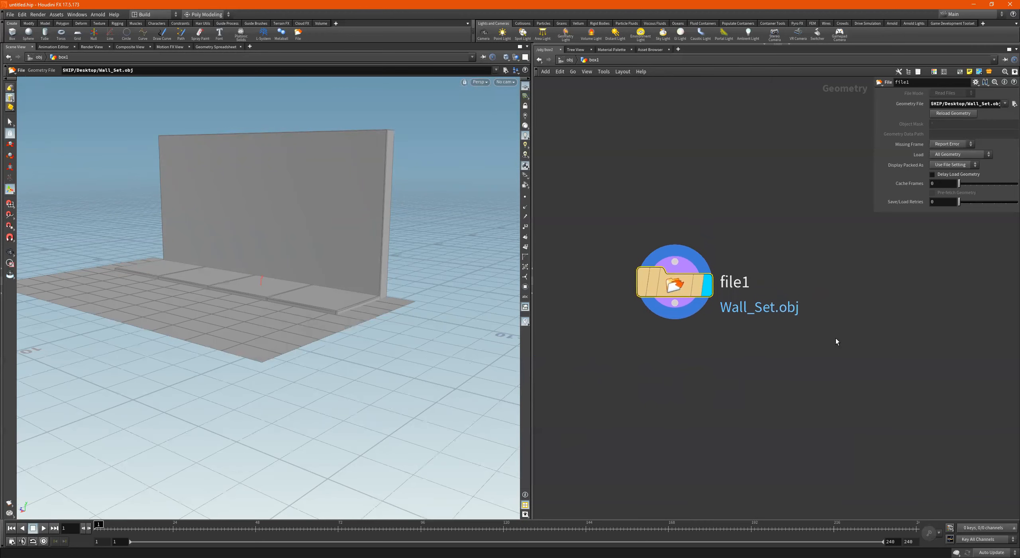
{"action": "key", "text": "space"}
{"action": "left_click_drag", "start_coordinate": [347, 275], "coordinate": [369, 284]}
{"action": "right_click_drag", "start_coordinate": [369, 285], "coordinate": [325, 285]}
{"action": "middle_click_drag", "start_coordinate": [325, 285], "coordinate": [385, 285]}
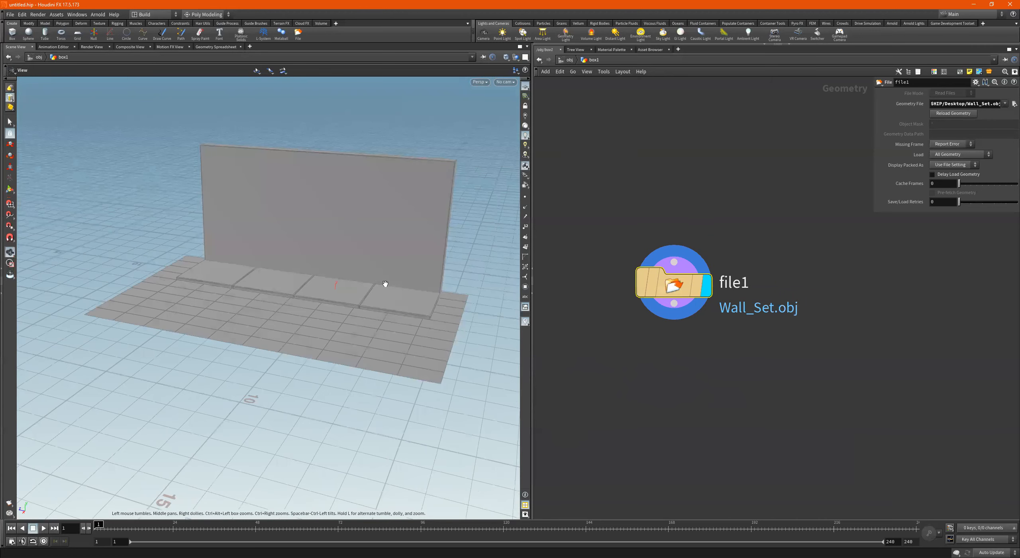
{"action": "key", "text": "h"}
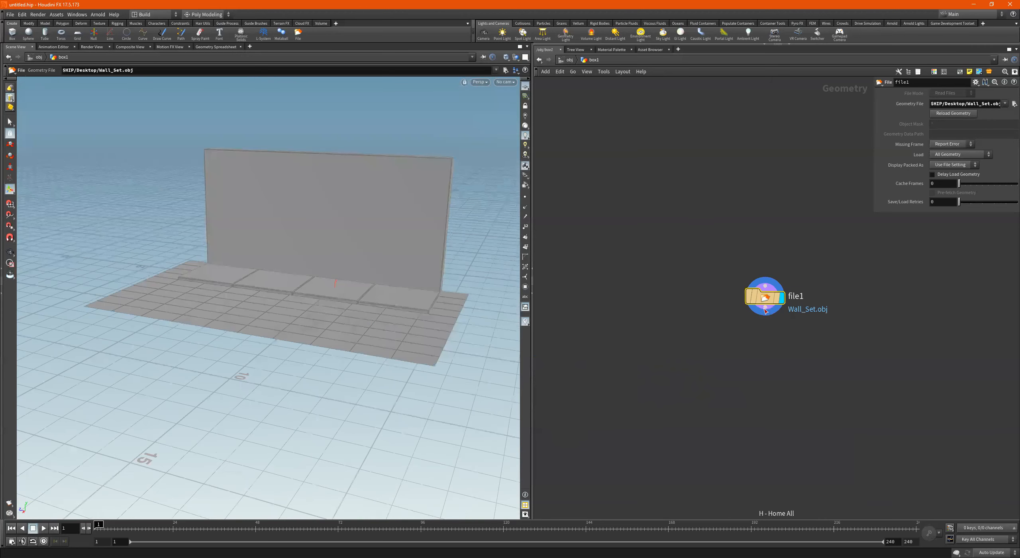
{"action": "right_click_drag", "start_coordinate": [654, 321], "coordinate": [795, 317]}
{"action": "middle_click_drag", "start_coordinate": [791, 311], "coordinate": [601, 326]}
{"action": "key", "text": "space"}
{"action": "left_click_drag", "start_coordinate": [293, 246], "coordinate": [314, 250]}
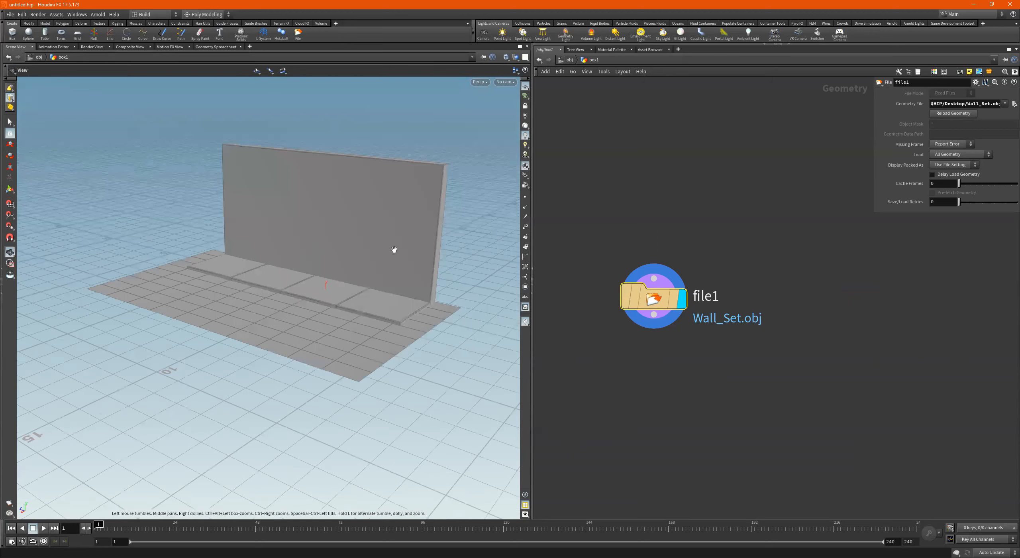
{"action": "left_click_drag", "start_coordinate": [394, 249], "coordinate": [508, 163]}
{"action": "key", "text": "Return"}
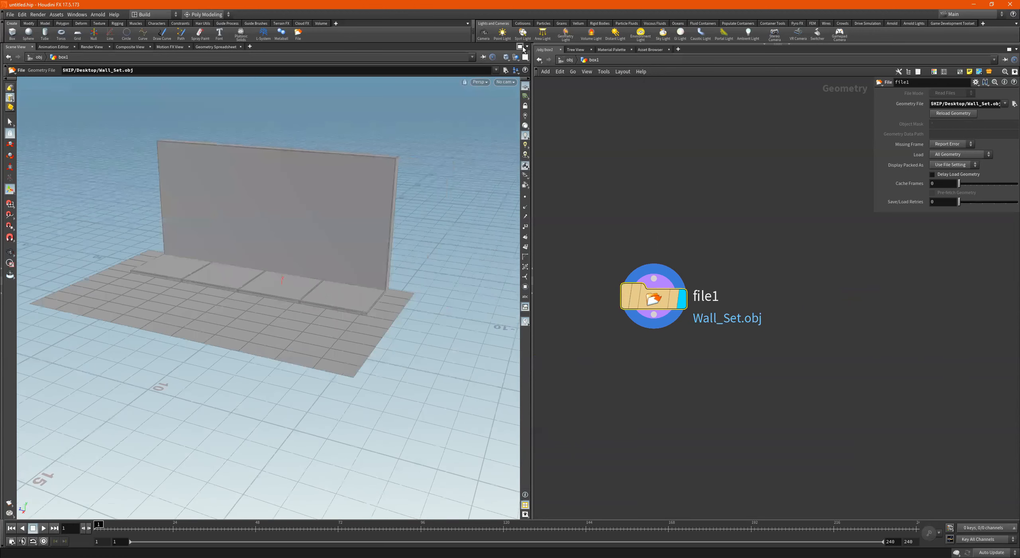
Step: Split the scene view into two views side by side and bring the wall set into sight in them
{"action": "left_click", "coordinate": [525, 57]}
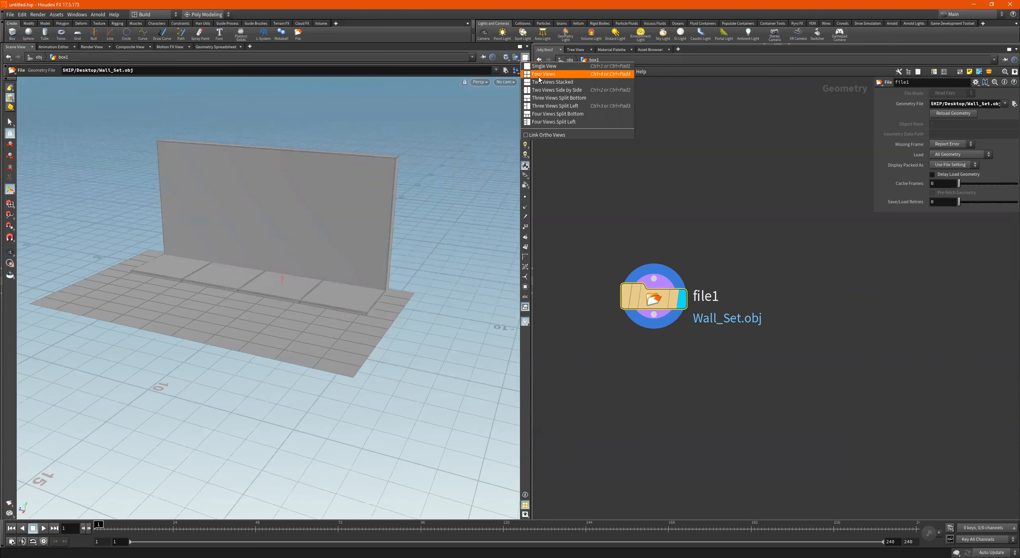
{"action": "left_click", "coordinate": [557, 89]}
{"action": "scroll", "coordinate": [100, 268], "scroll_direction": "down", "scroll_amount": 5}
{"action": "left_click_drag", "start_coordinate": [105, 239], "coordinate": [75, 238]}
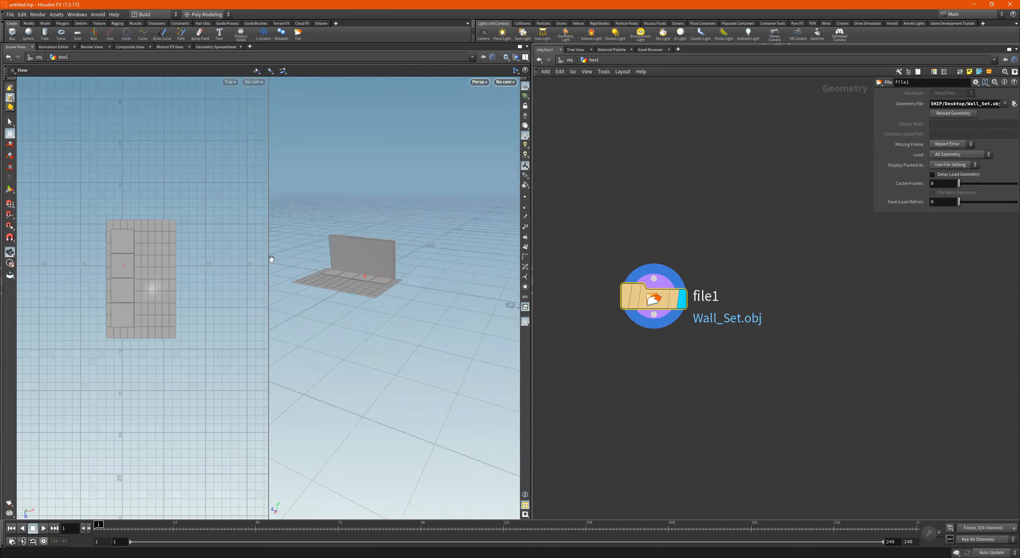
{"action": "key", "text": "Return"}
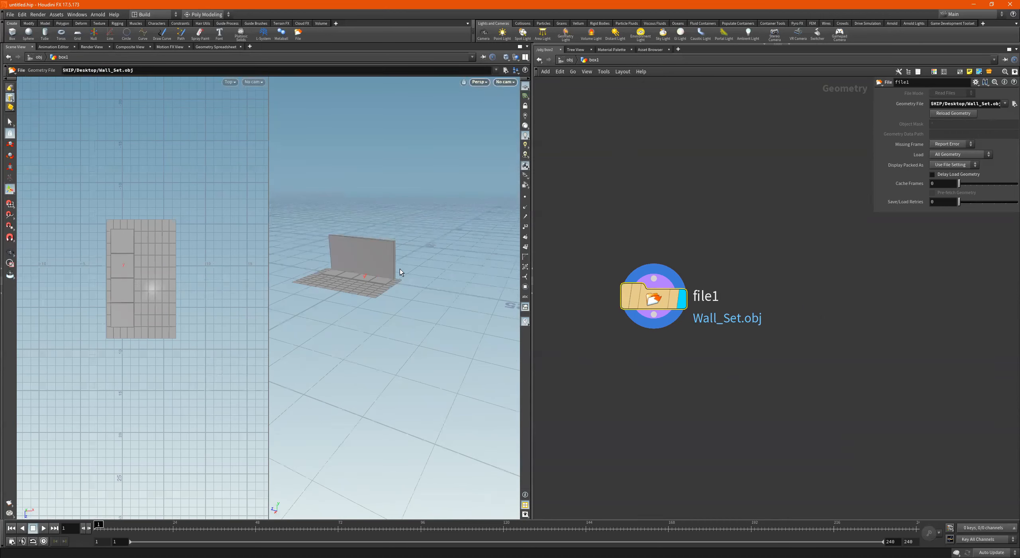
{"action": "mouse_move", "coordinate": [156, 257]}
{"action": "middle_mouse_down", "text": "alt"}
{"action": "mouse_move", "coordinate": [162, 238]}
{"action": "mouse_move", "coordinate": [155, 252]}
{"action": "middle_mouse_up", "text": "alt"}
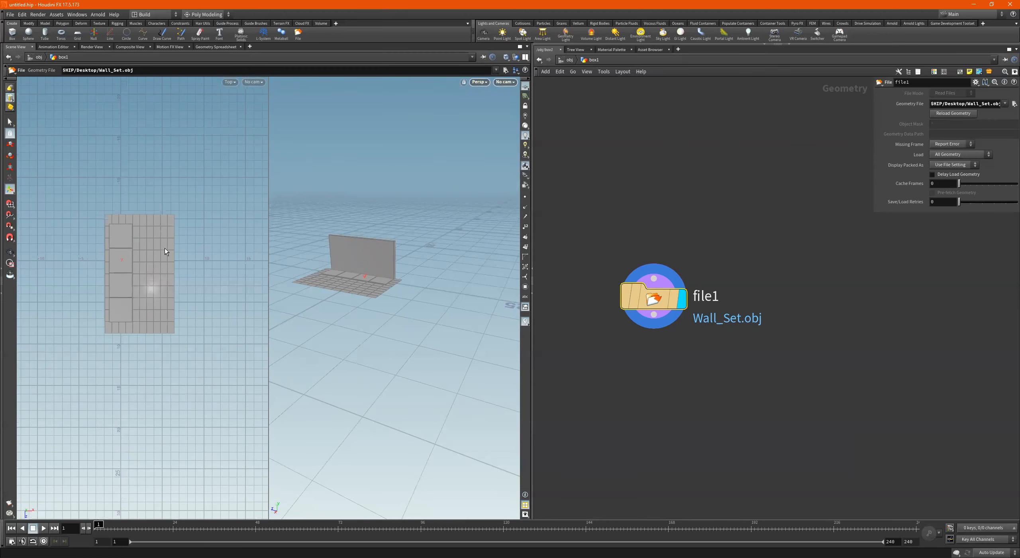
Step: Switch the top view to perspective and the other view to the UV view, and widen the scene view slightly
{"action": "key", "text": "space+1"}
{"action": "left_click_drag", "start_coordinate": [131, 335], "coordinate": [125, 361]}
{"action": "key", "text": "space+5"}
{"action": "middle_click_drag", "start_coordinate": [398, 328], "coordinate": [383, 319]}
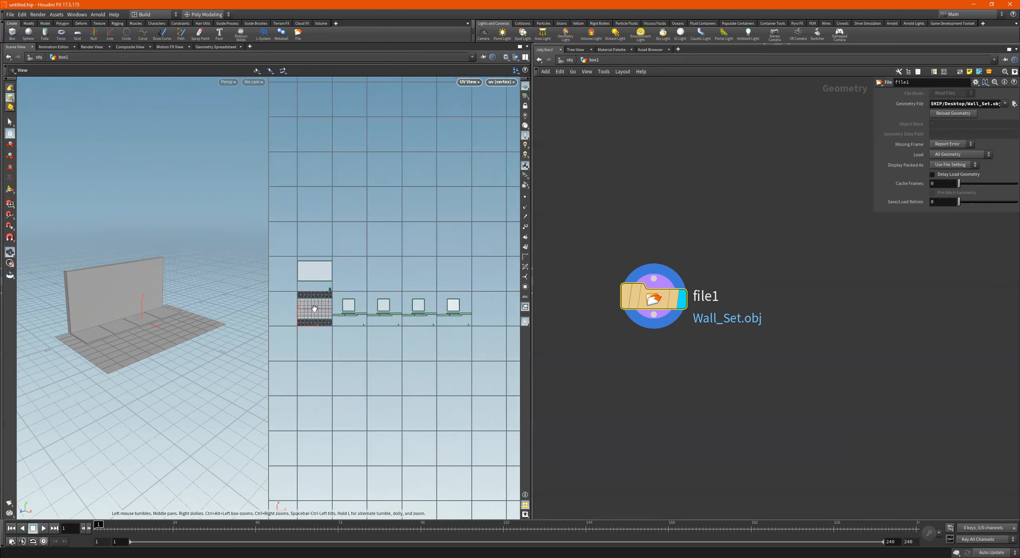
{"action": "right_click_drag", "start_coordinate": [314, 308], "coordinate": [339, 316]}
{"action": "mouse_move", "coordinate": [532, 372]}
{"action": "left_mouse_down"}
{"action": "mouse_move", "coordinate": [576, 371]}
{"action": "mouse_move", "coordinate": [548, 372]}
{"action": "left_mouse_up"}
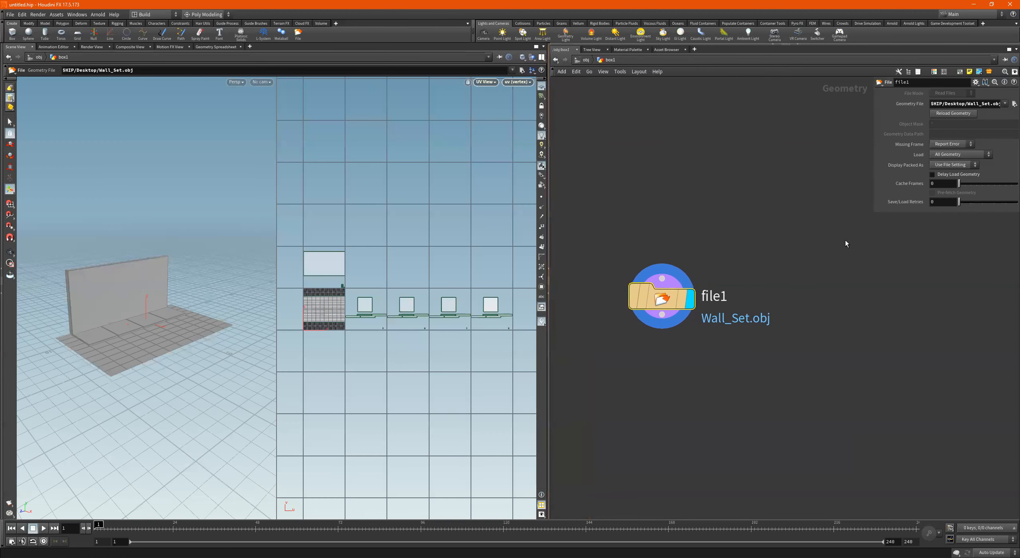
Step: Expand and collapse the separate parameter pane, and hide and show the file1 parameters in the network editor
{"action": "left_click", "coordinate": [784, 46]}
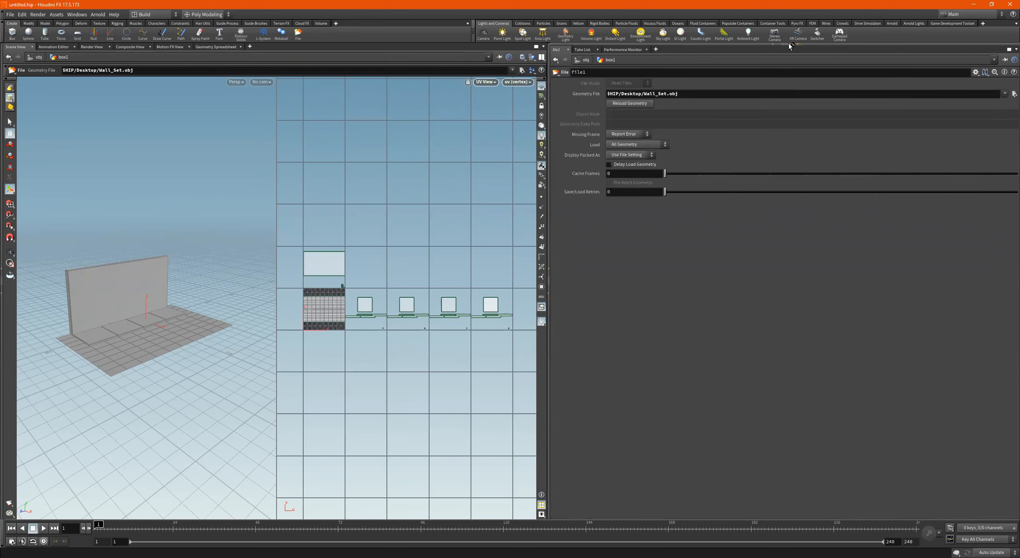
{"action": "left_click", "coordinate": [790, 44]}
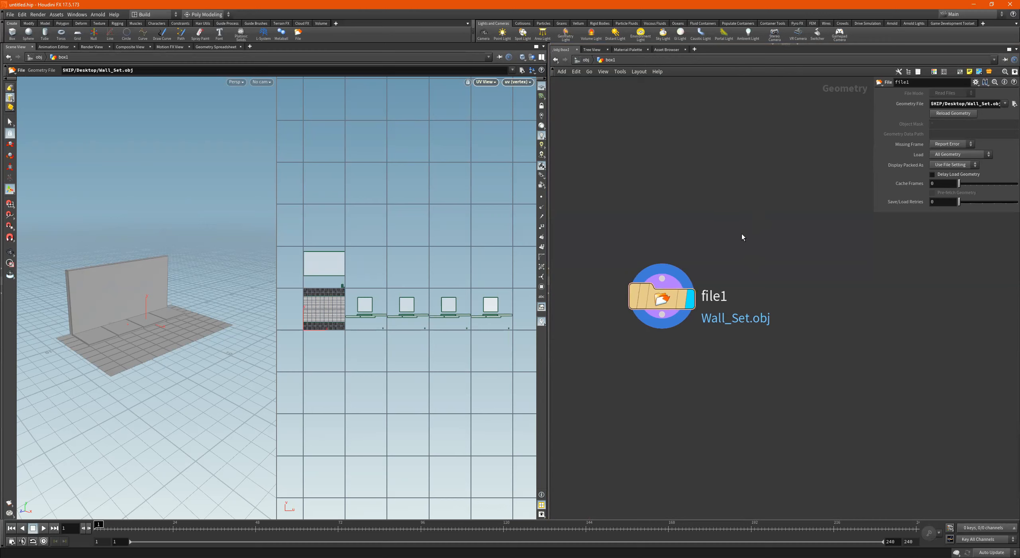
{"action": "key", "text": "p"}
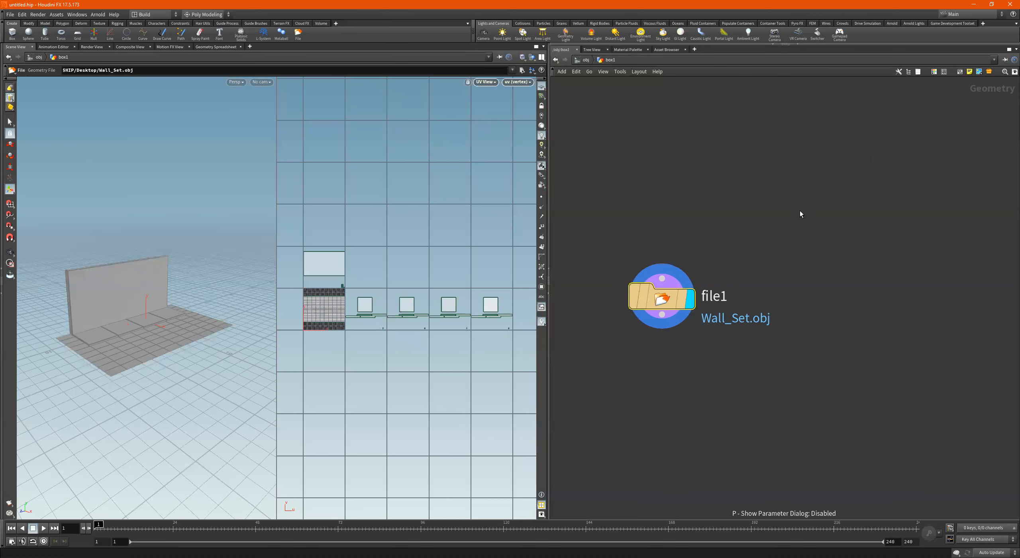
{"action": "key", "text": "p"}
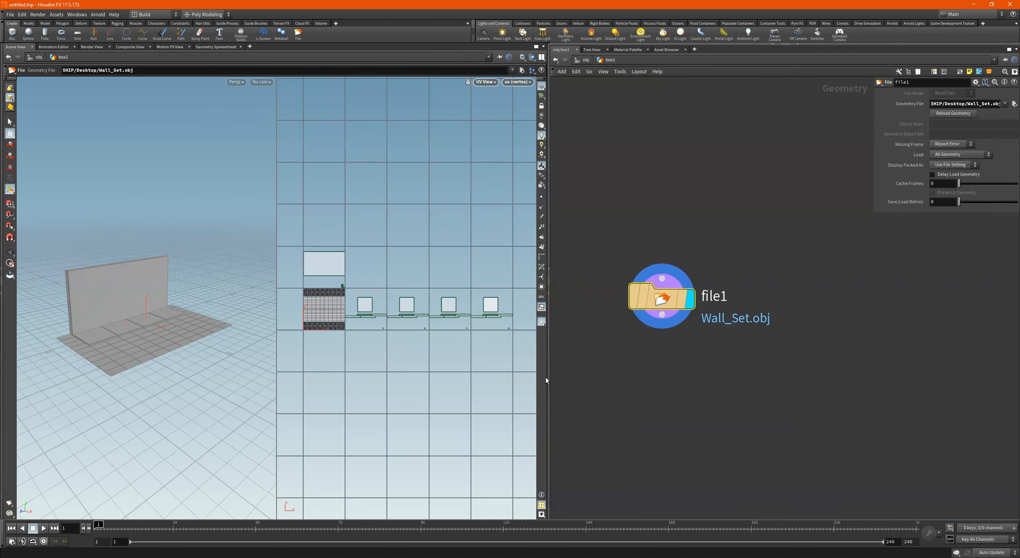
Step: Widen the scene view further to give the perspective and UV views more room
{"action": "left_click_drag", "start_coordinate": [552, 380], "coordinate": [639, 386]}
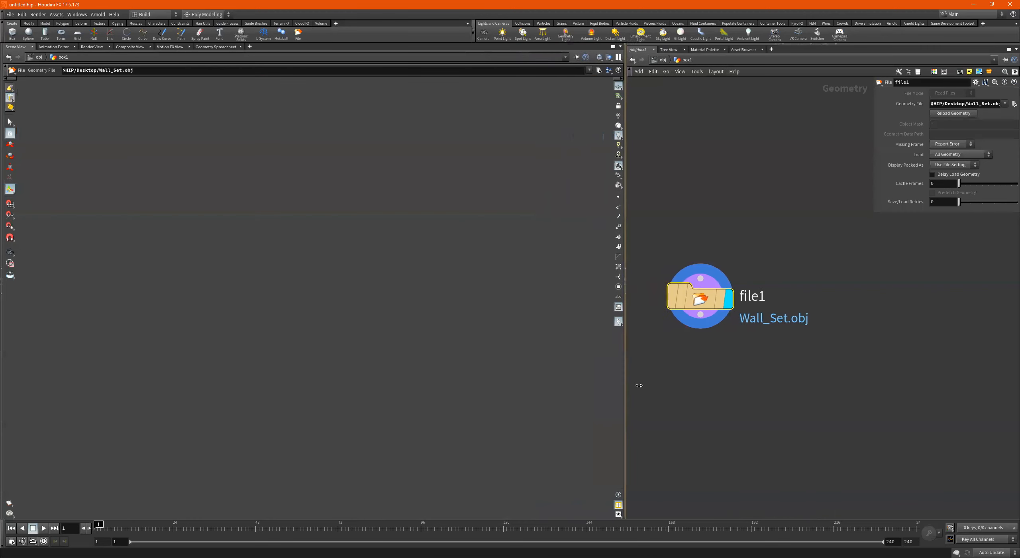
{"action": "key", "text": "Escape"}
{"action": "mouse_move", "coordinate": [221, 296]}
{"action": "left_mouse_down"}
{"action": "mouse_move", "coordinate": [205, 302]}
{"action": "mouse_move", "coordinate": [213, 310]}
{"action": "left_mouse_up"}
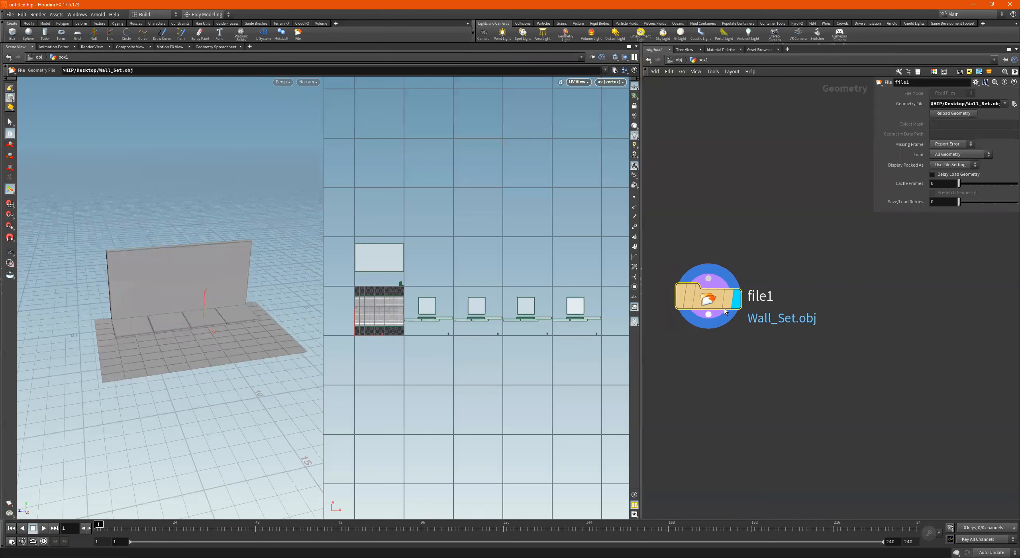
Step: Reposition the file1 node in the network and connect a new Attribute Delete node to its output
{"action": "left_click_drag", "start_coordinate": [717, 303], "coordinate": [764, 295]}
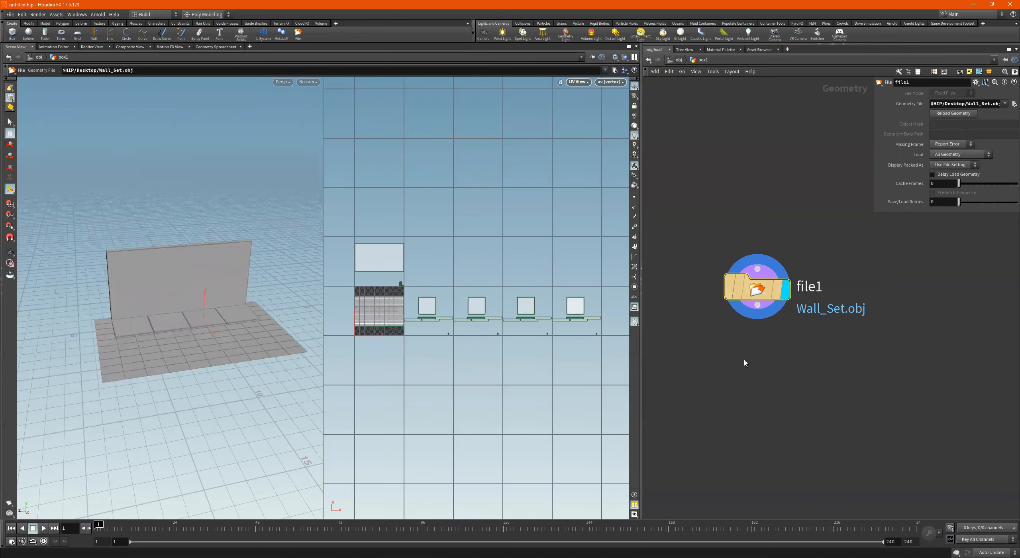
{"action": "key", "text": "Tab"}
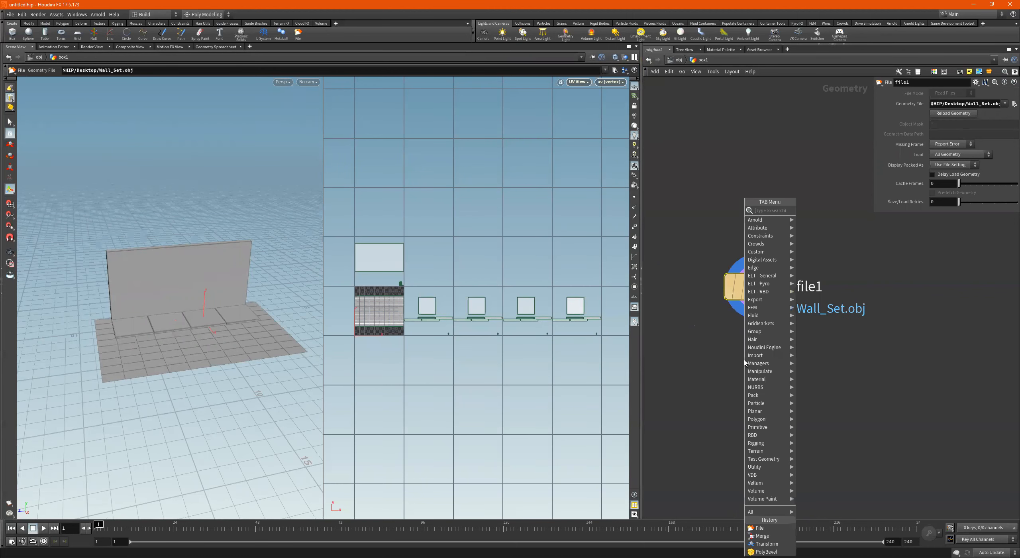
{"action": "left_click", "coordinate": [713, 335]}
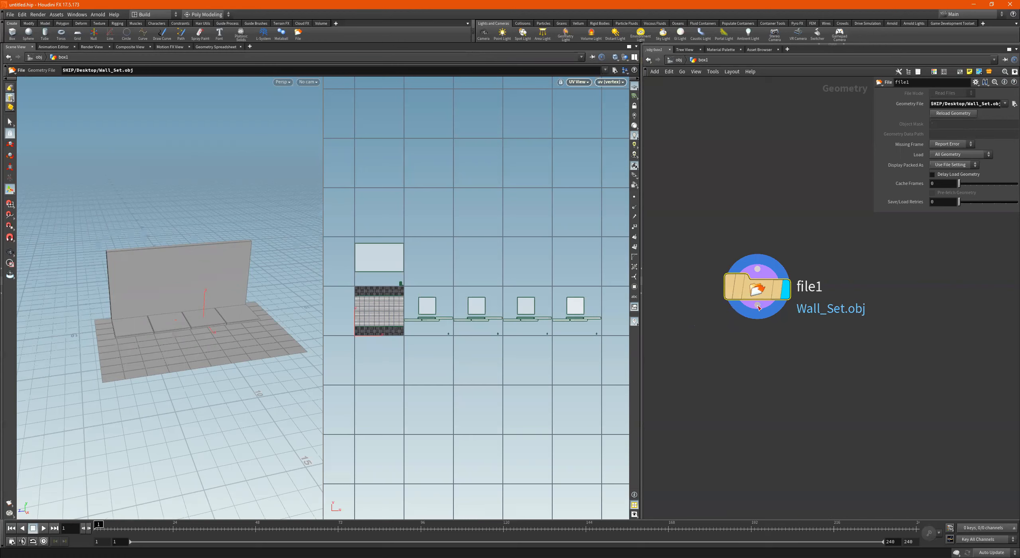
{"action": "left_click", "coordinate": [757, 307]}
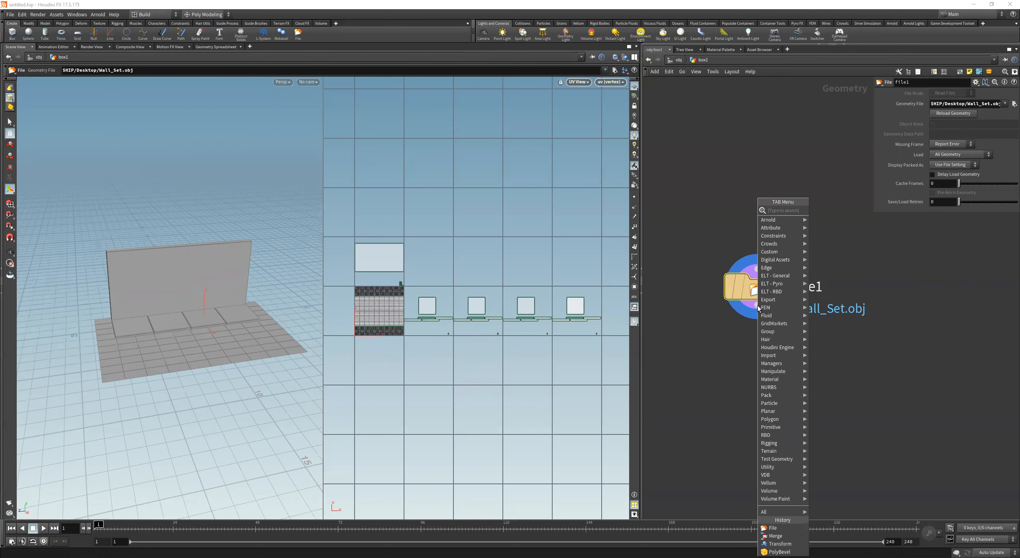
{"action": "left_click", "coordinate": [720, 315]}
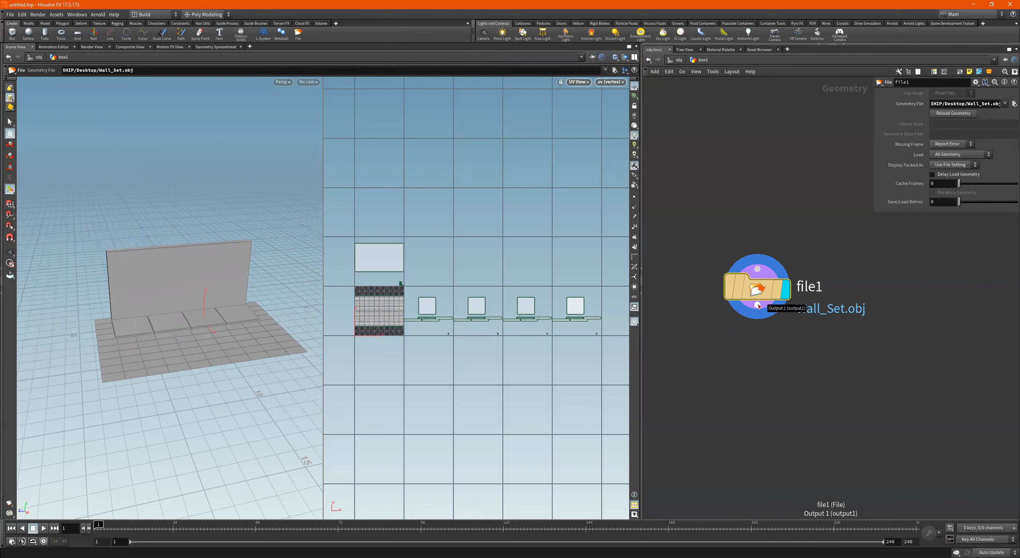
{"action": "left_click", "coordinate": [758, 306]}
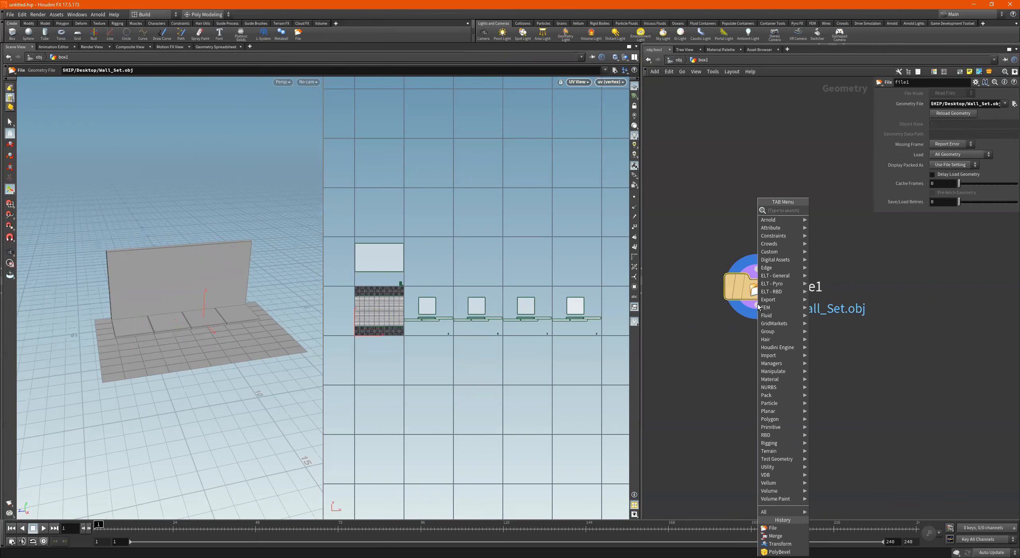
{"action": "type", "text": "attde"}
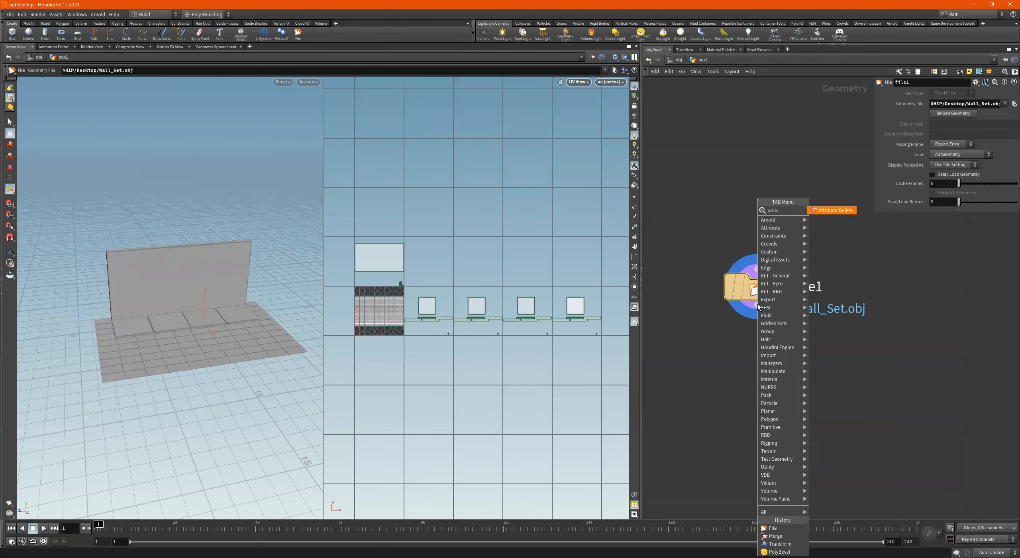
{"action": "key", "text": "Return"}
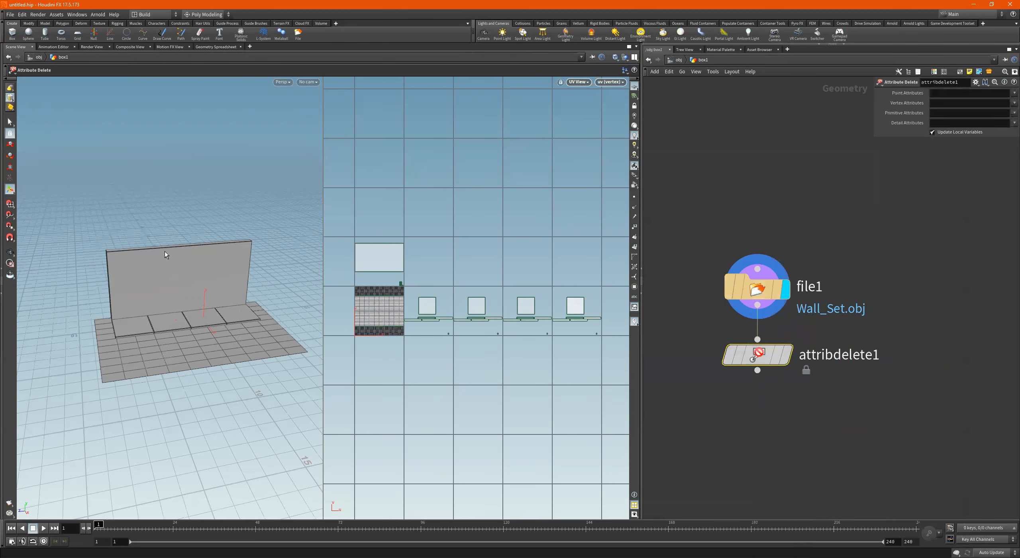
Step: Examine the node information of file1, including its attributes and primitive groups, and close the information window
{"action": "left_click", "coordinate": [760, 289]}
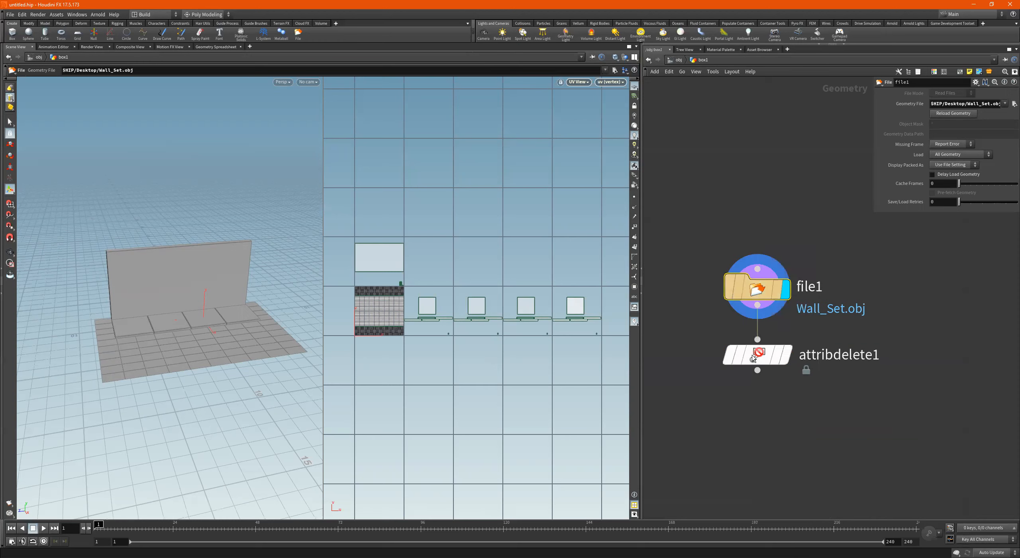
{"action": "middle_click", "coordinate": [758, 290]}
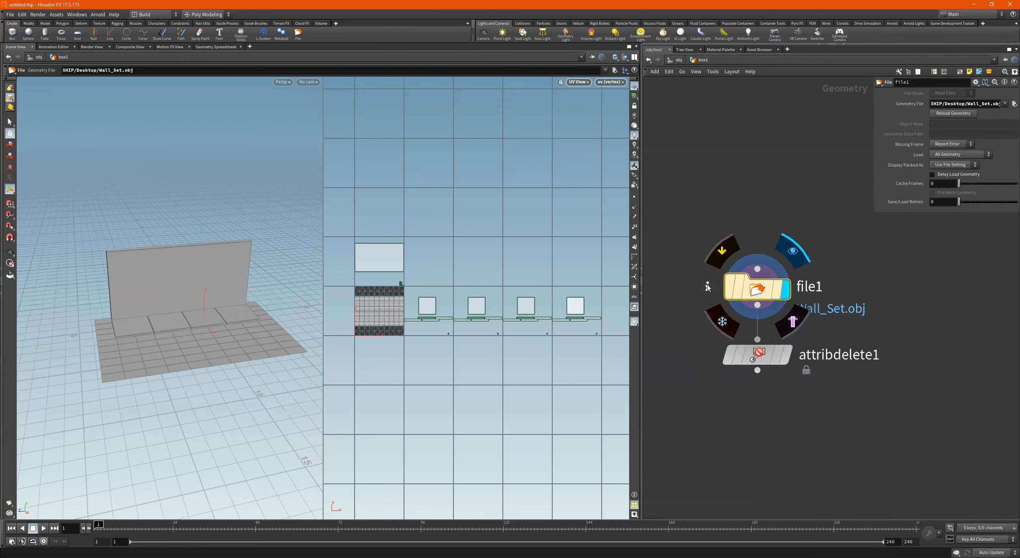
{"action": "left_click", "coordinate": [708, 285]}
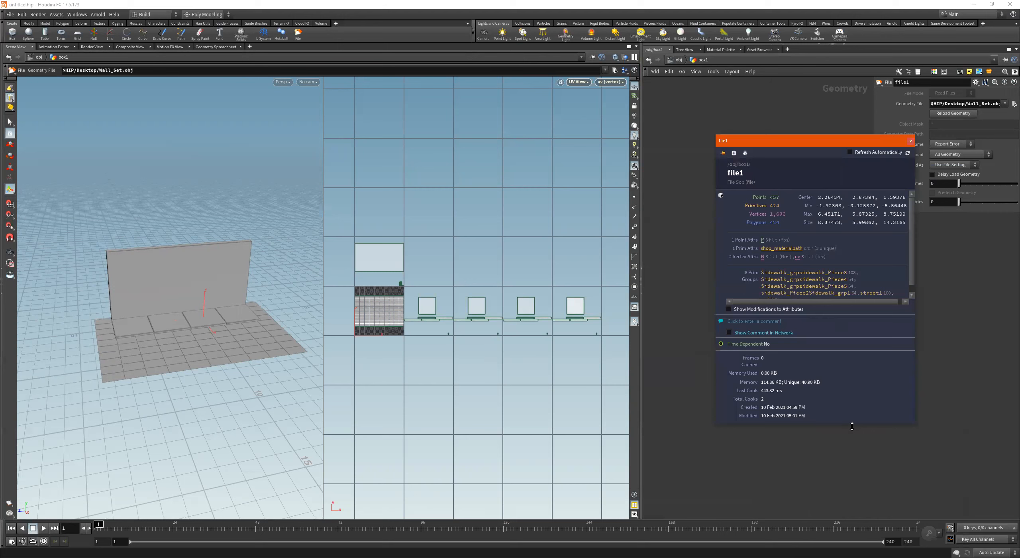
{"action": "left_click_drag", "start_coordinate": [852, 426], "coordinate": [852, 457]}
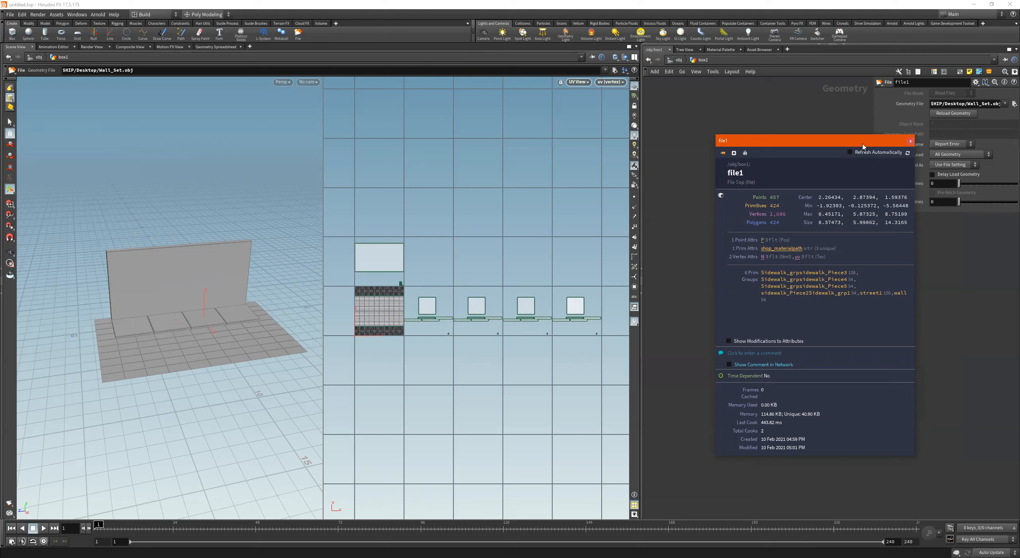
{"action": "left_click", "coordinate": [911, 141]}
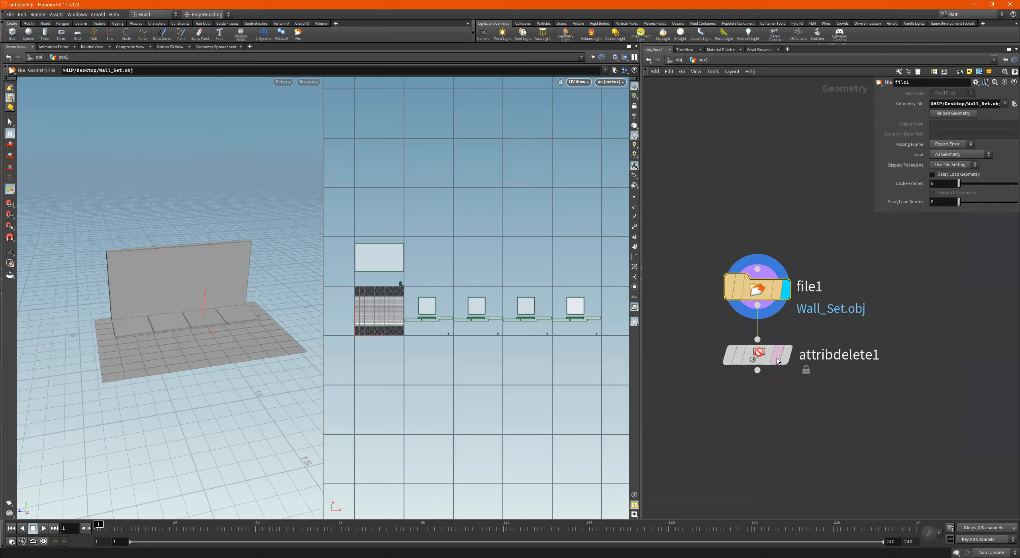
Step: Display attribdelete1 and look through the point, vertex and primitive attributes it offers for deletion
{"action": "left_click", "coordinate": [759, 358]}
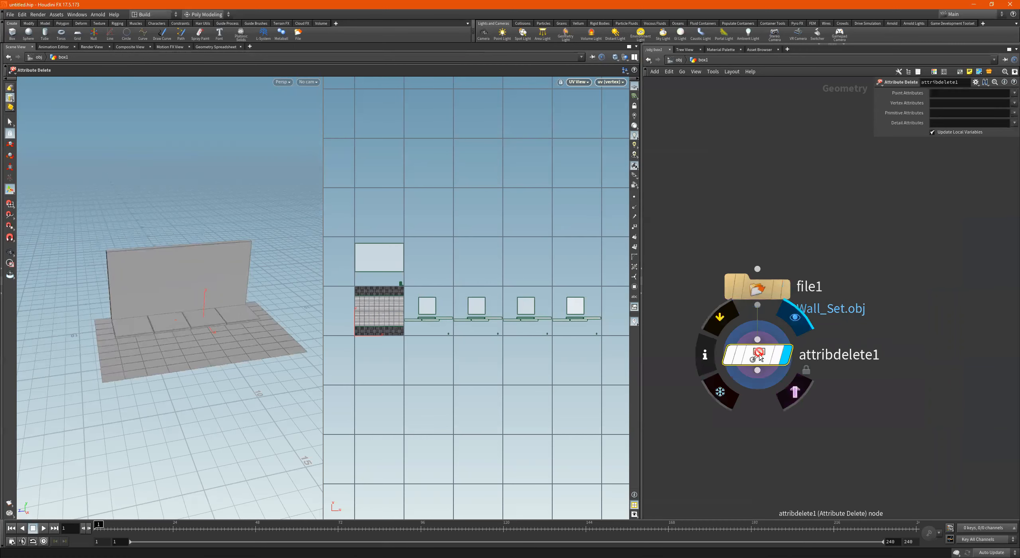
{"action": "left_click", "coordinate": [1013, 93]}
{"action": "left_click", "coordinate": [1012, 94]}
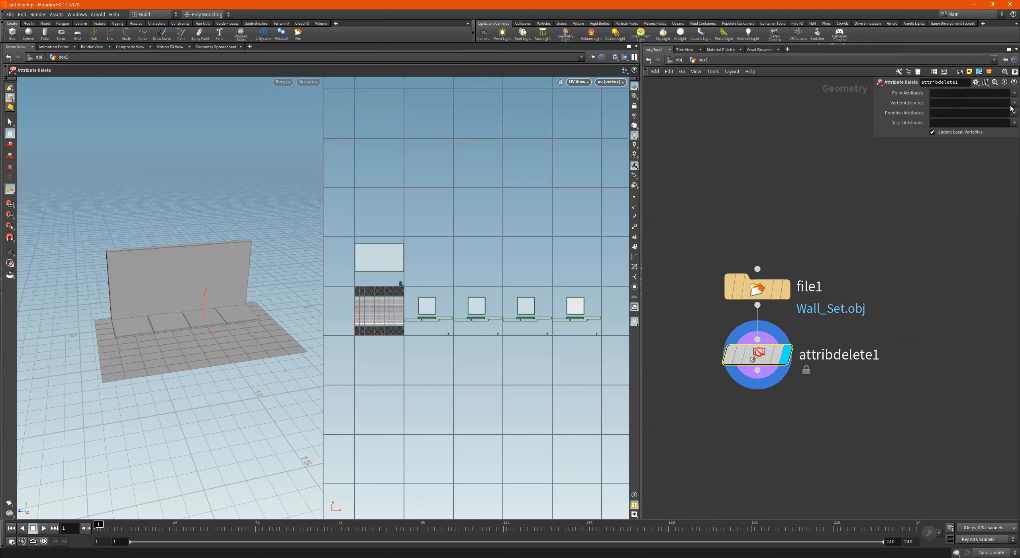
{"action": "left_click", "coordinate": [1012, 102]}
{"action": "left_click", "coordinate": [1012, 103]}
{"action": "left_click", "coordinate": [1013, 103]}
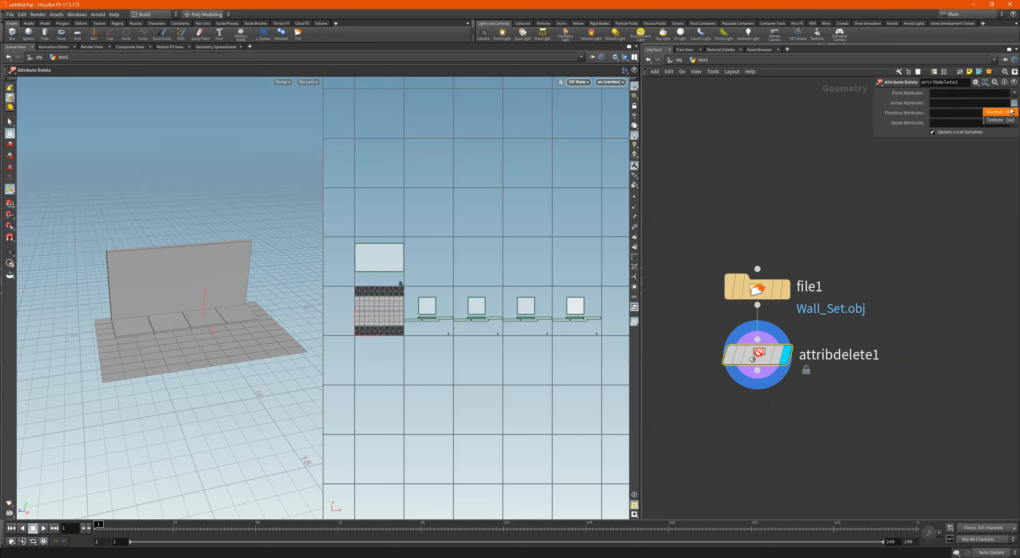
{"action": "left_click", "coordinate": [1011, 105]}
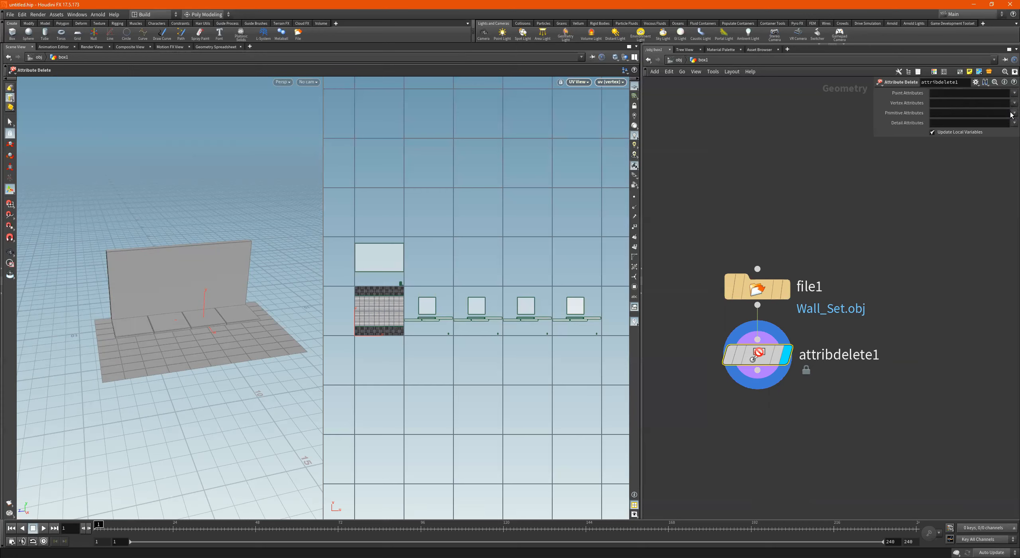
{"action": "left_click", "coordinate": [1012, 113]}
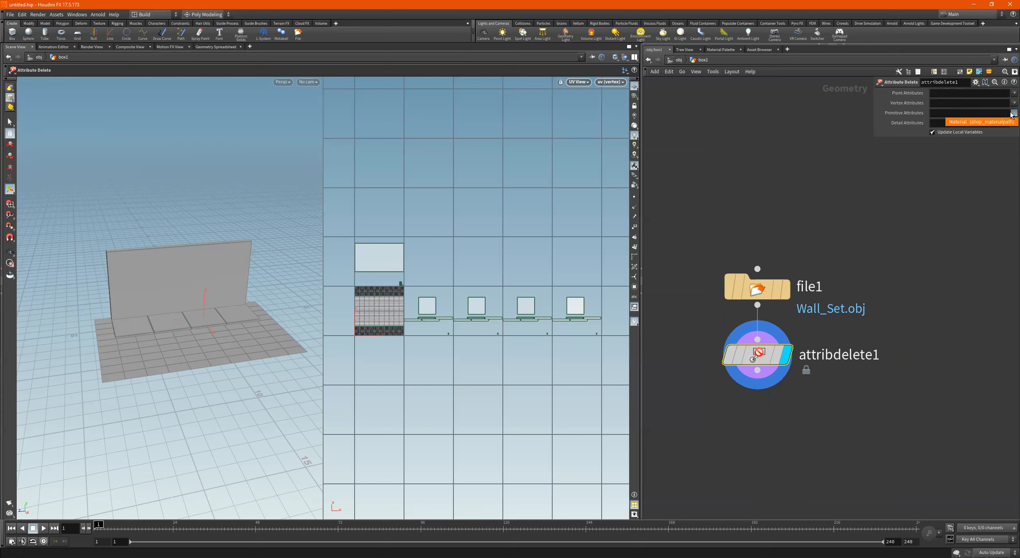
{"action": "left_click", "coordinate": [1012, 114]}
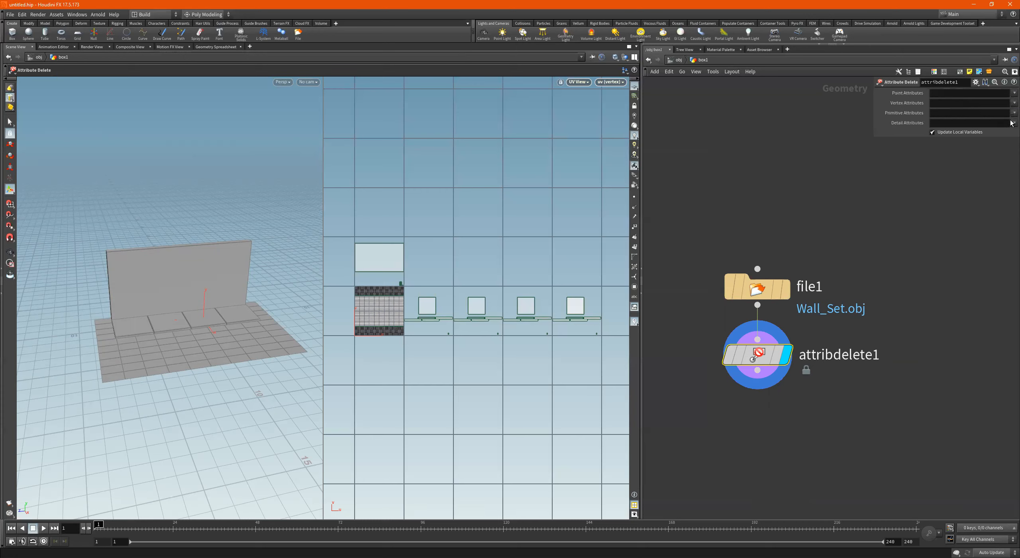
Step: Set the point, vertex, primitive and detail attributes of attribdelete1 to * so that all of them are deleted
{"action": "left_click", "coordinate": [978, 95]}
{"action": "key", "text": "Tab"}
{"action": "type", "text": "*"}
{"action": "key", "text": "Tab"}
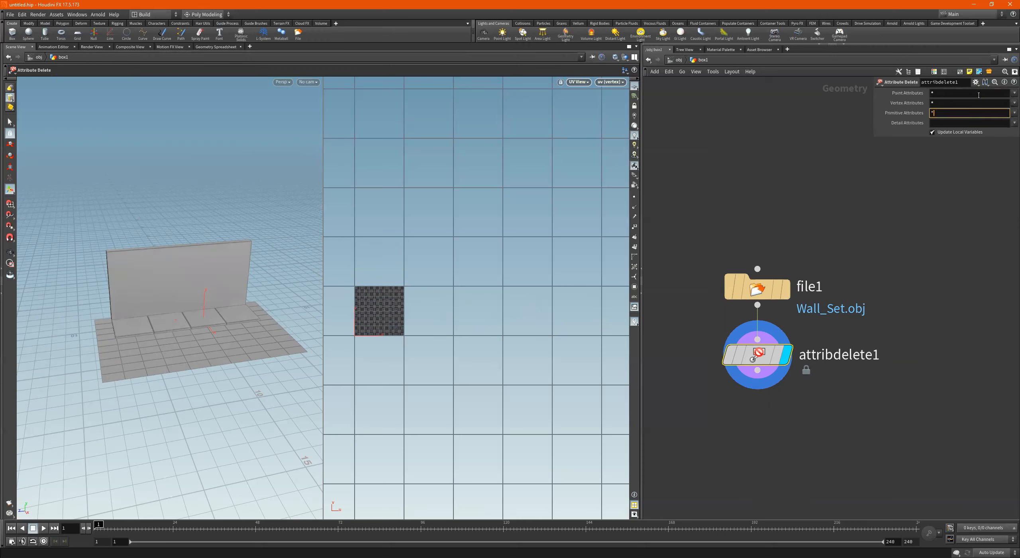
{"action": "key", "text": "Tab"}
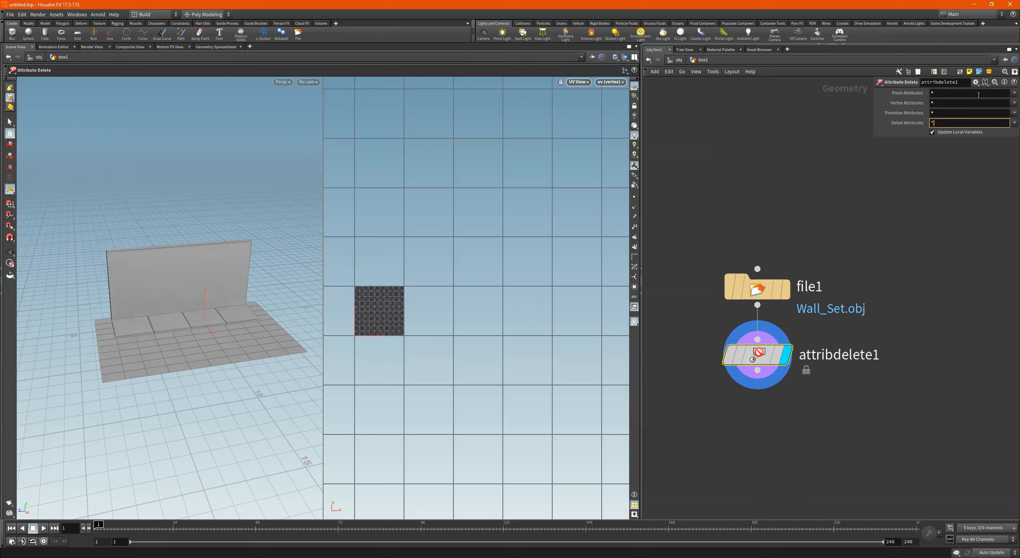
{"action": "left_click", "coordinate": [936, 243]}
Step: Compare the wall set and its UVs before and after the attribute deletion by displaying file1 and attribdelete1 in turn
{"action": "mouse_move", "coordinate": [753, 356]}
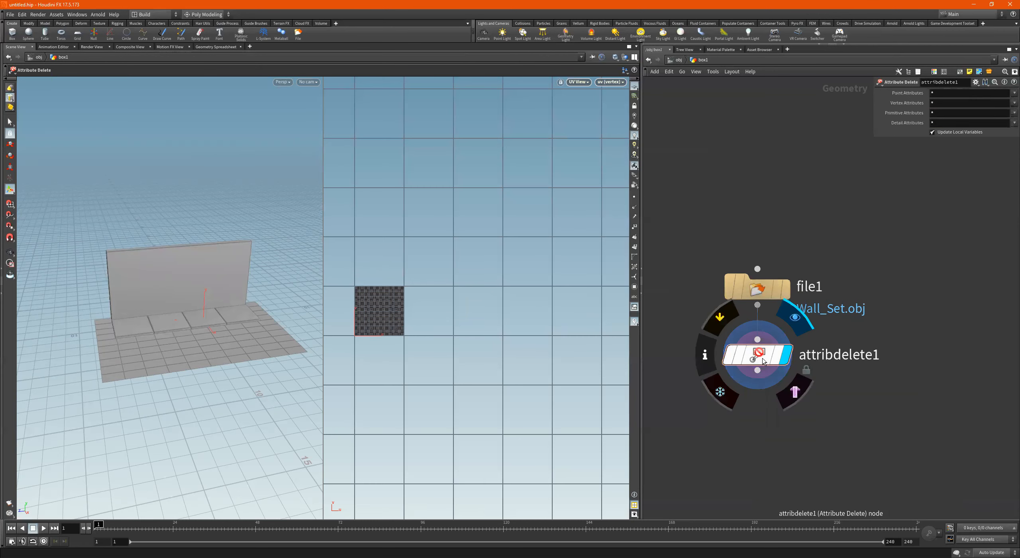
{"action": "left_click", "coordinate": [760, 291]}
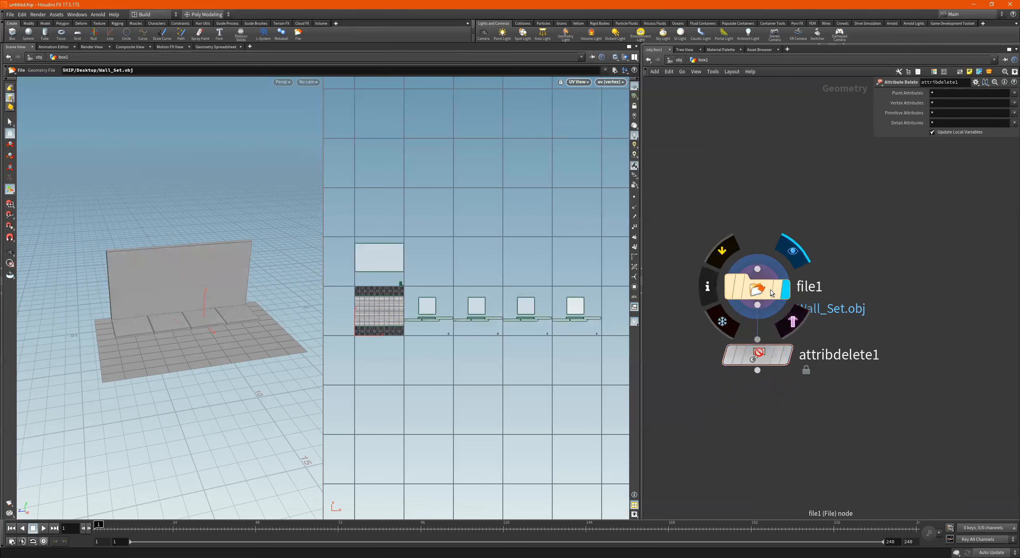
{"action": "middle_click", "coordinate": [761, 291]}
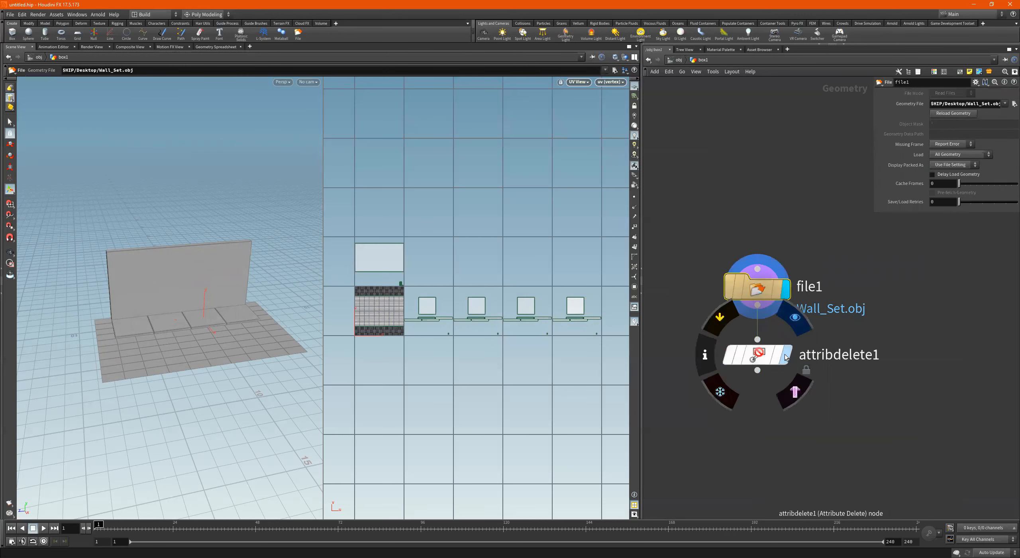
{"action": "left_click", "coordinate": [761, 355]}
{"action": "middle_click", "coordinate": [761, 355]}
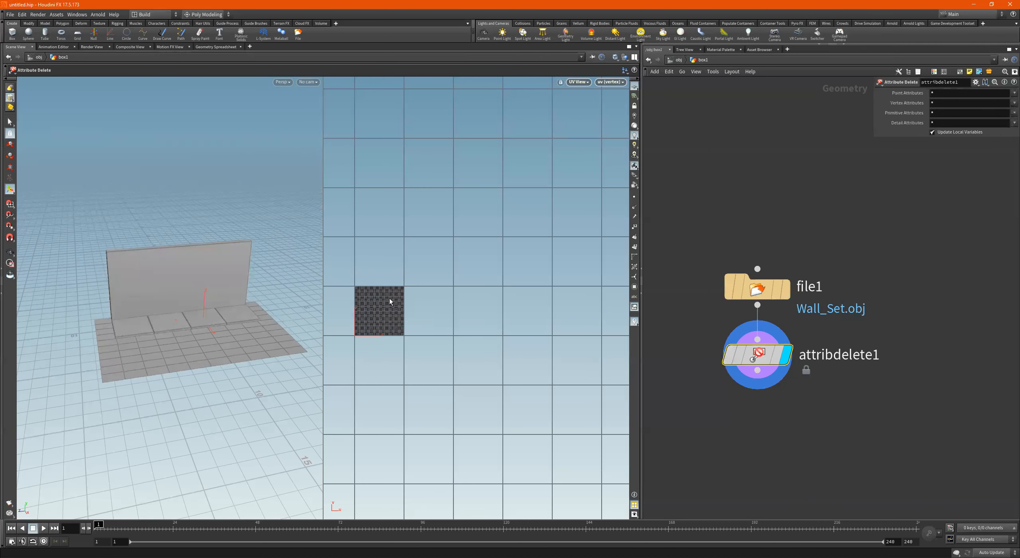
{"action": "left_click_drag", "start_coordinate": [232, 335], "coordinate": [248, 321], "text": "alt"}
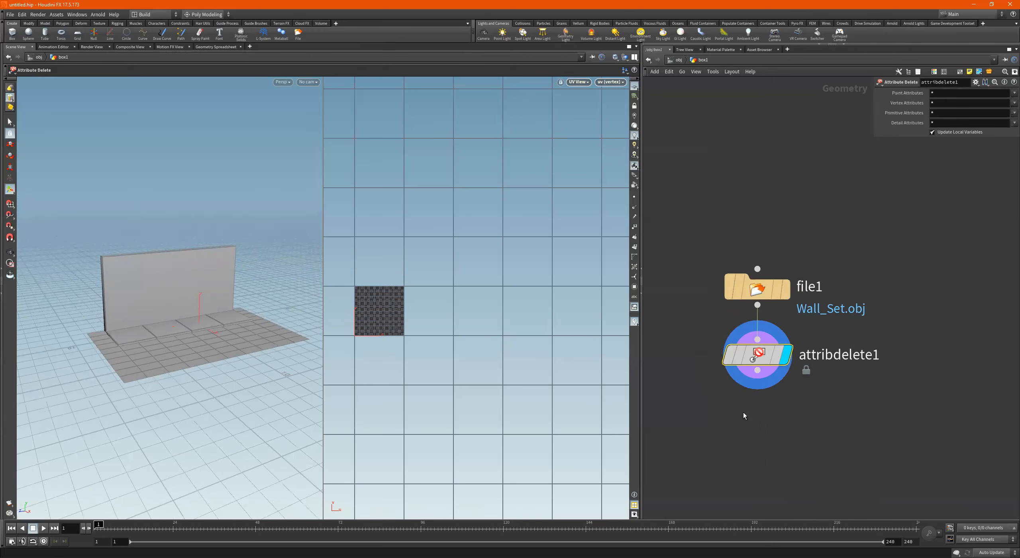
Step: Add a UV Quick Shade node fed by attribdelete1, display it and inspect the checker texture on the wall and floor
{"action": "key", "text": "Tab"}
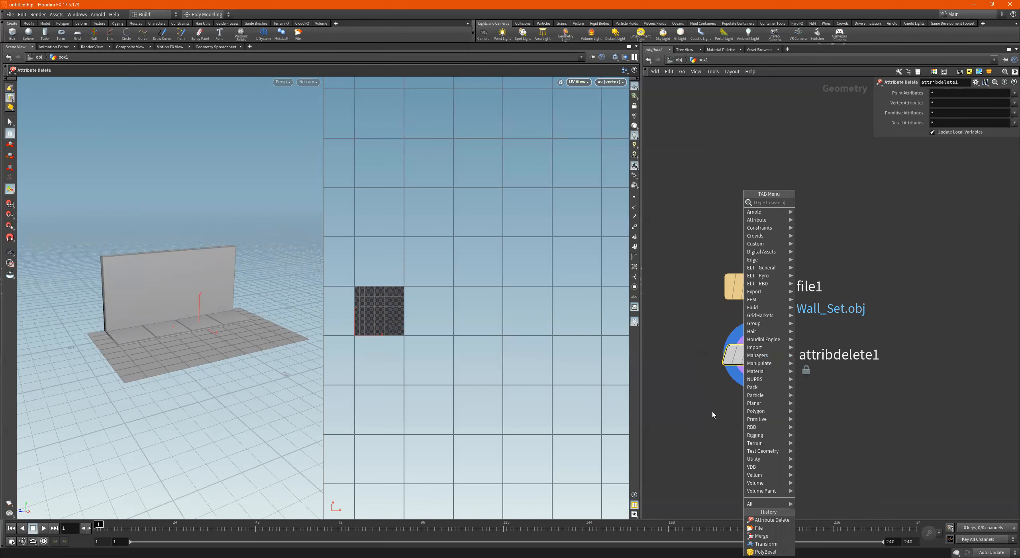
{"action": "type", "text": "uv"}
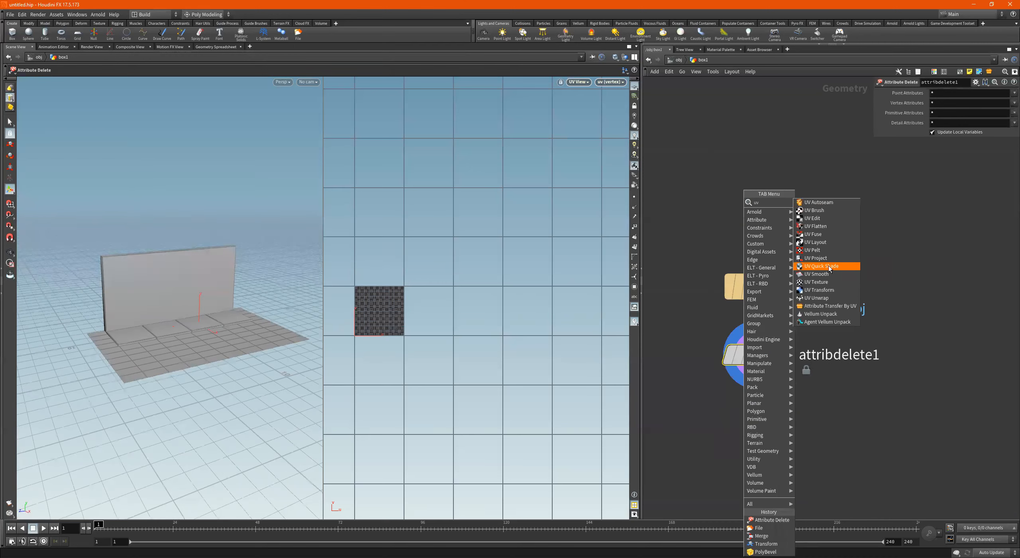
{"action": "key", "text": "Return"}
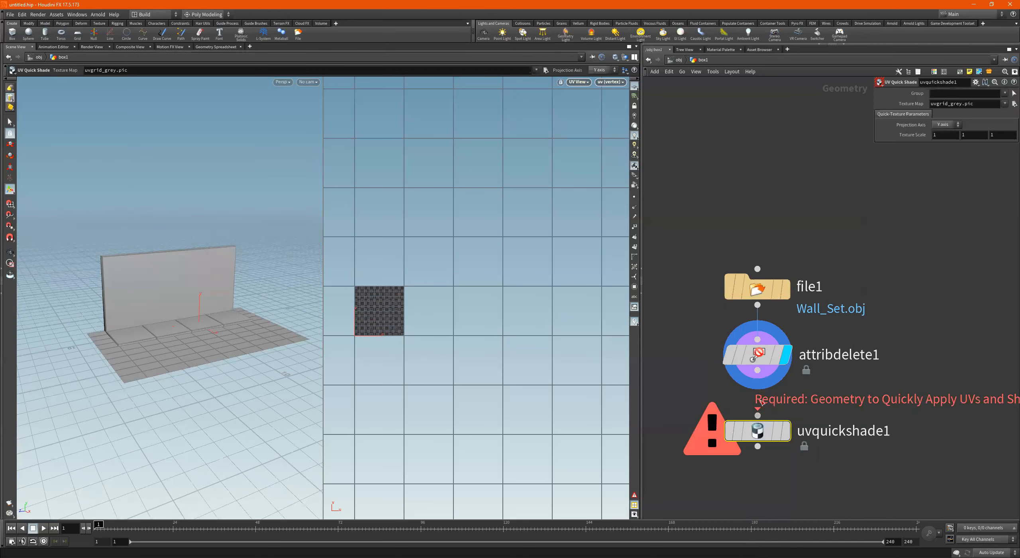
{"action": "left_click", "coordinate": [786, 431]}
{"action": "left_click_drag", "start_coordinate": [763, 430], "coordinate": [723, 460]}
{"action": "key", "text": "Escape"}
{"action": "scroll", "coordinate": [183, 299], "scroll_direction": "up", "scroll_amount": 3}
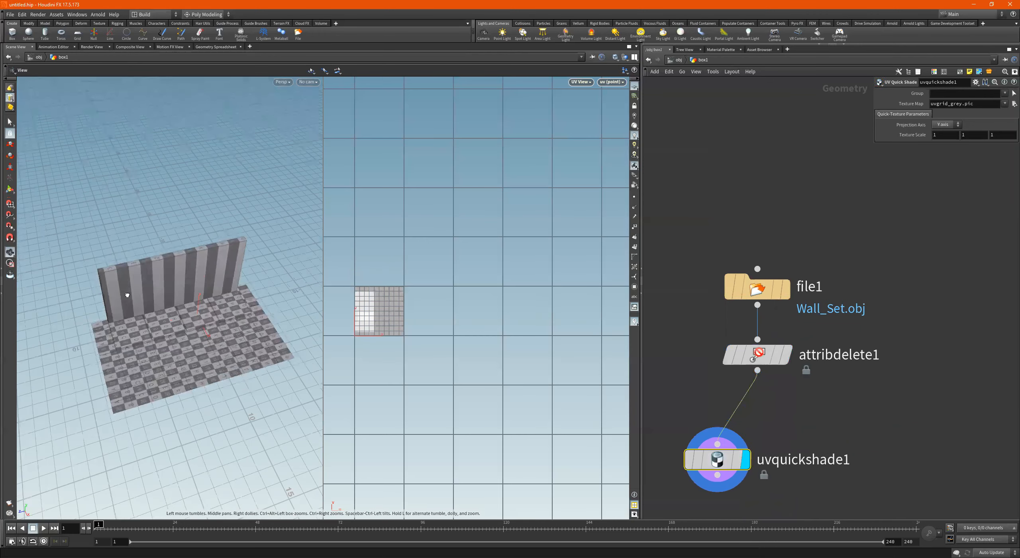
{"action": "scroll", "coordinate": [192, 305], "scroll_direction": "up", "scroll_amount": 3}
{"action": "left_click_drag", "start_coordinate": [192, 305], "coordinate": [177, 240]}
{"action": "middle_click_drag", "start_coordinate": [246, 297], "coordinate": [187, 242], "text": "alt"}
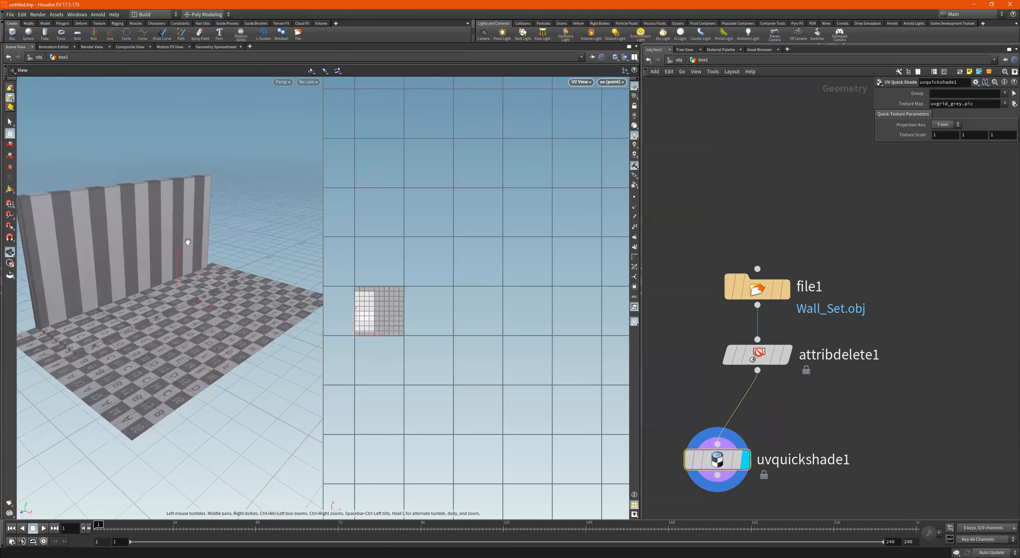
{"action": "left_click_drag", "start_coordinate": [187, 241], "coordinate": [157, 245], "text": "alt"}
Step: Insert a UV Project node between attribdelete1 and uvquickshade1
{"action": "key", "text": "Tab"}
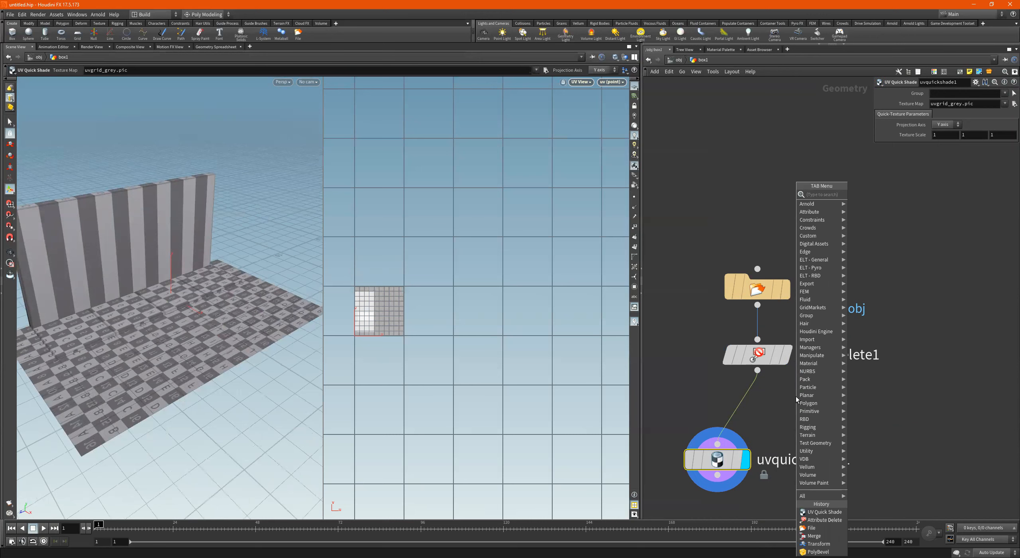
{"action": "key", "text": "Escape"}
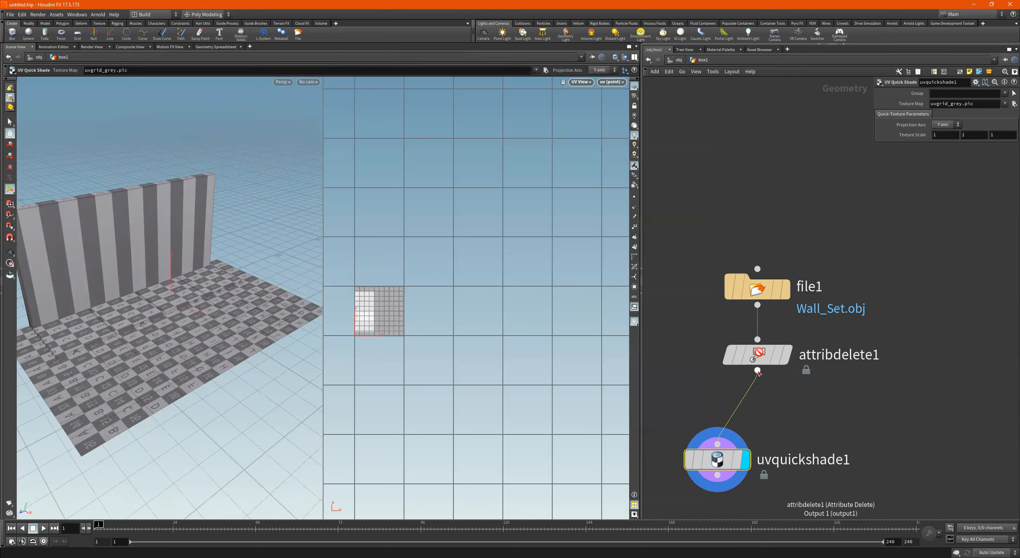
{"action": "key", "text": "Tab"}
{"action": "mouse_move", "coordinate": [760, 372]}
{"action": "type", "text": "uv"}
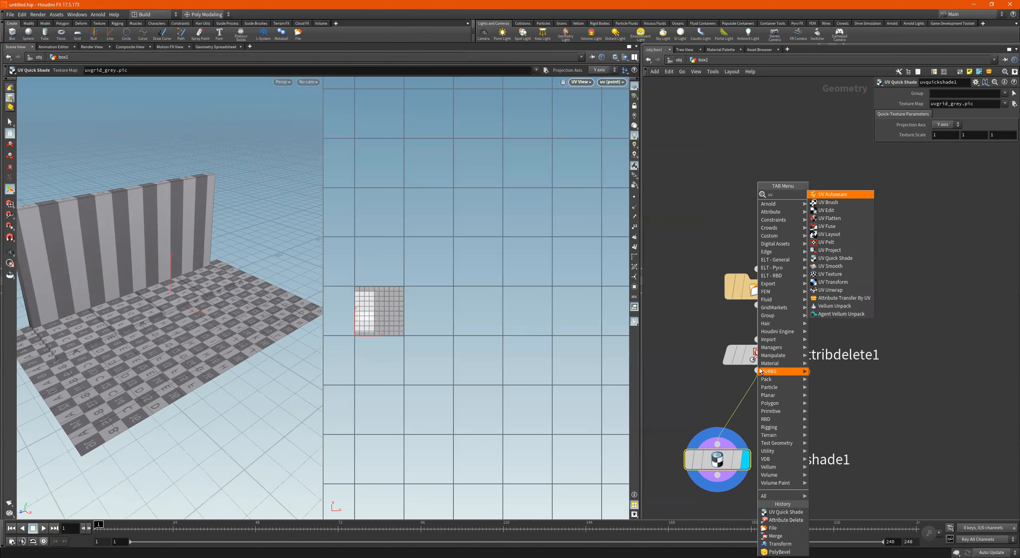
{"action": "key", "text": "Down"}
{"action": "key", "text": "Down"}
{"action": "key", "text": "Down"}
{"action": "key", "text": "Down"}
{"action": "key", "text": "Down"}
{"action": "key", "text": "Down"}
{"action": "key", "text": "Down"}
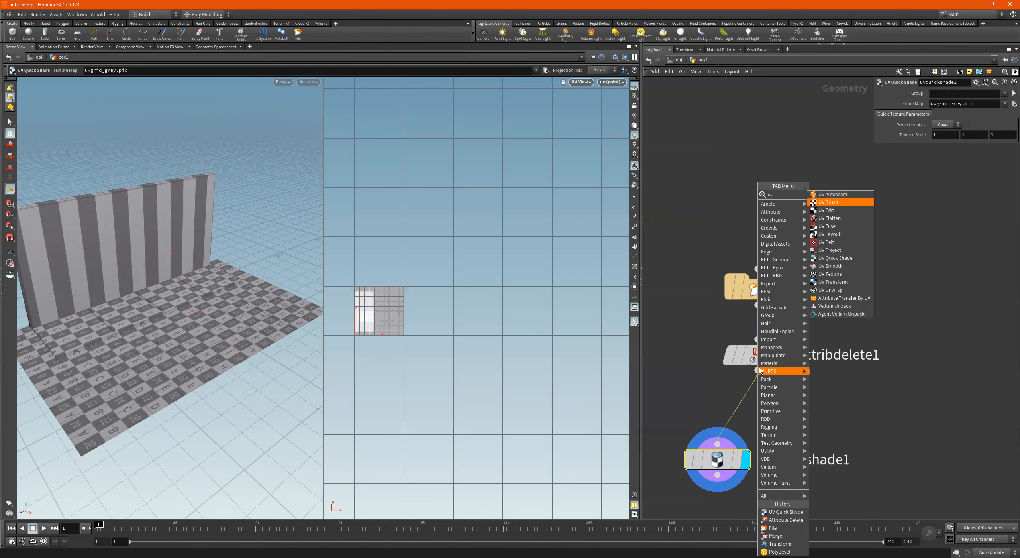
{"action": "key", "text": "Return"}
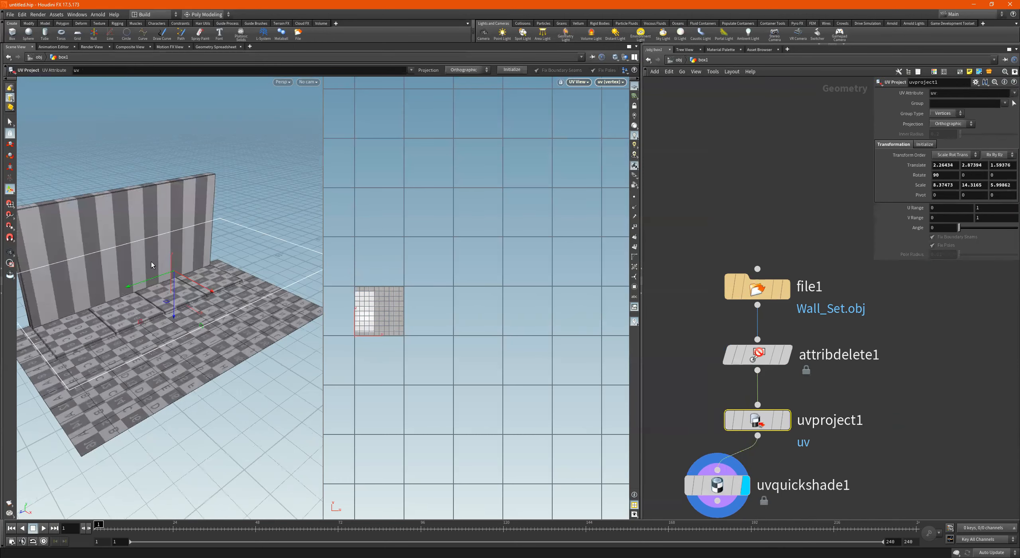
Step: Compare the Polar, Cylindrical, Toroidal and Plastic Wrap projections of uvproject1 on the wall set, and return it to Orthographic
{"action": "left_click", "coordinate": [956, 124]}
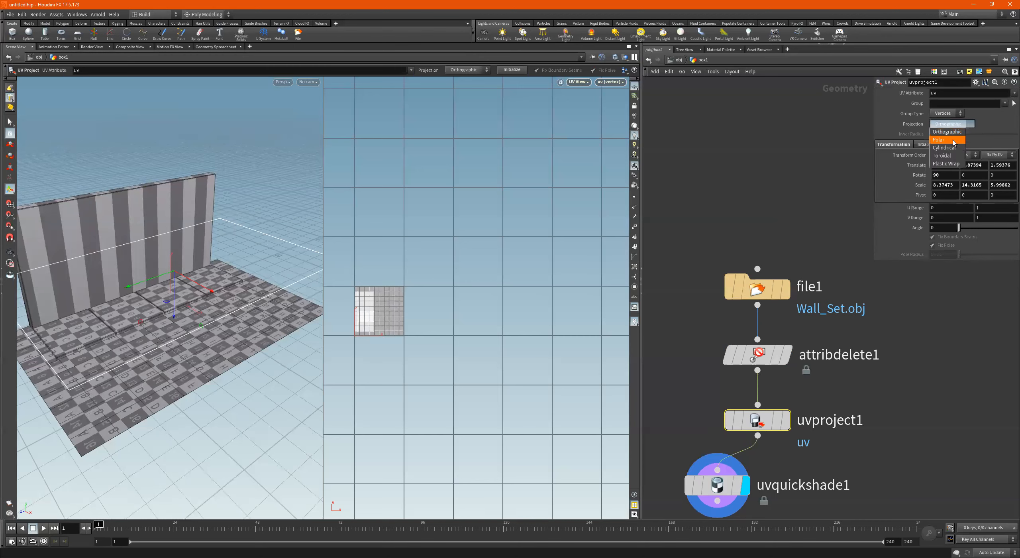
{"action": "left_click", "coordinate": [954, 143]}
{"action": "left_click_drag", "start_coordinate": [209, 291], "coordinate": [195, 315], "text": "alt"}
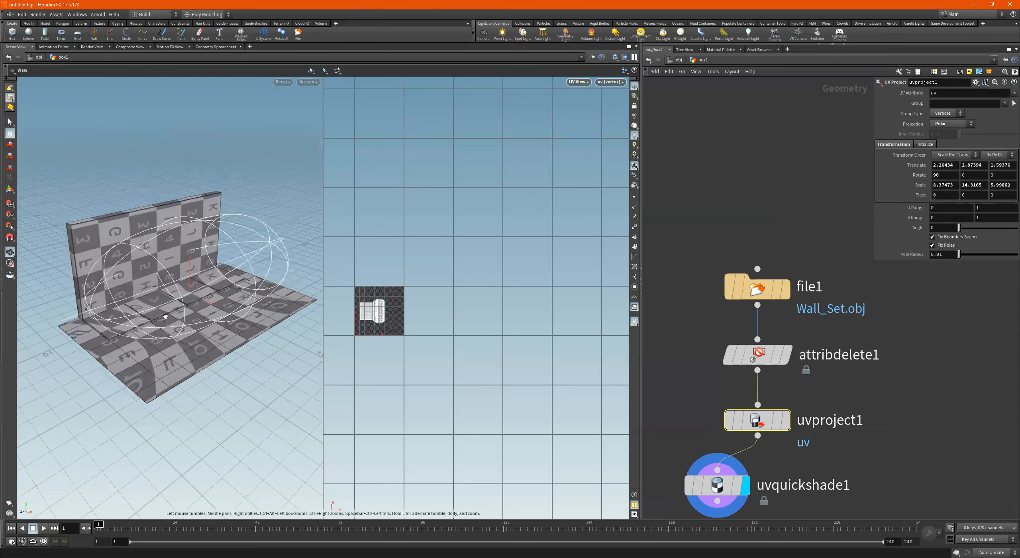
{"action": "left_click", "coordinate": [958, 125]}
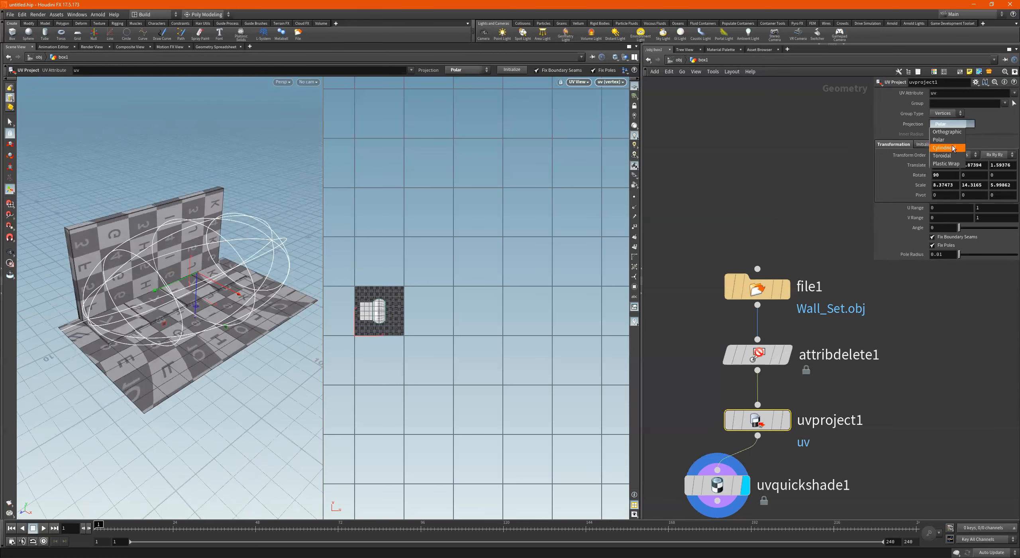
{"action": "left_click", "coordinate": [946, 147]}
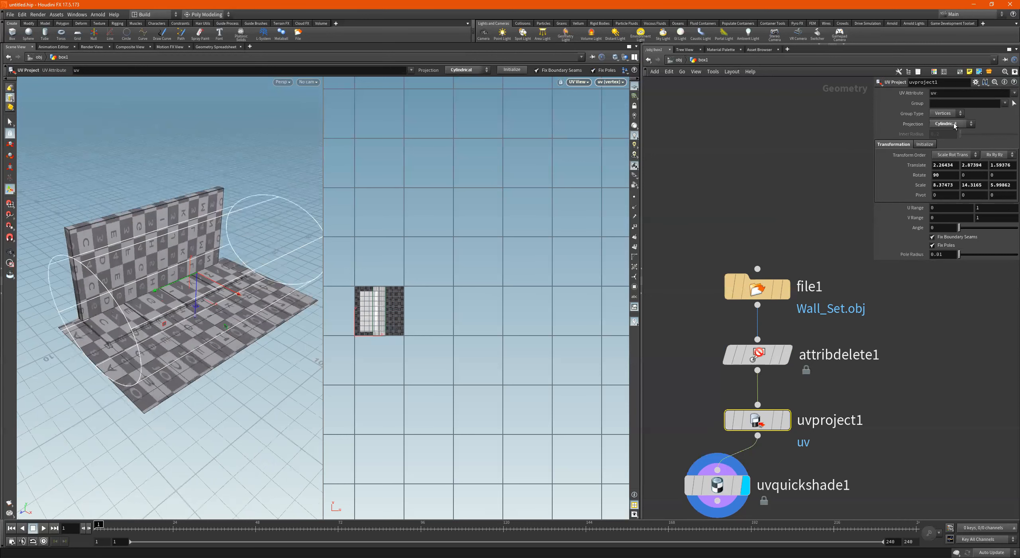
{"action": "left_click", "coordinate": [955, 126]}
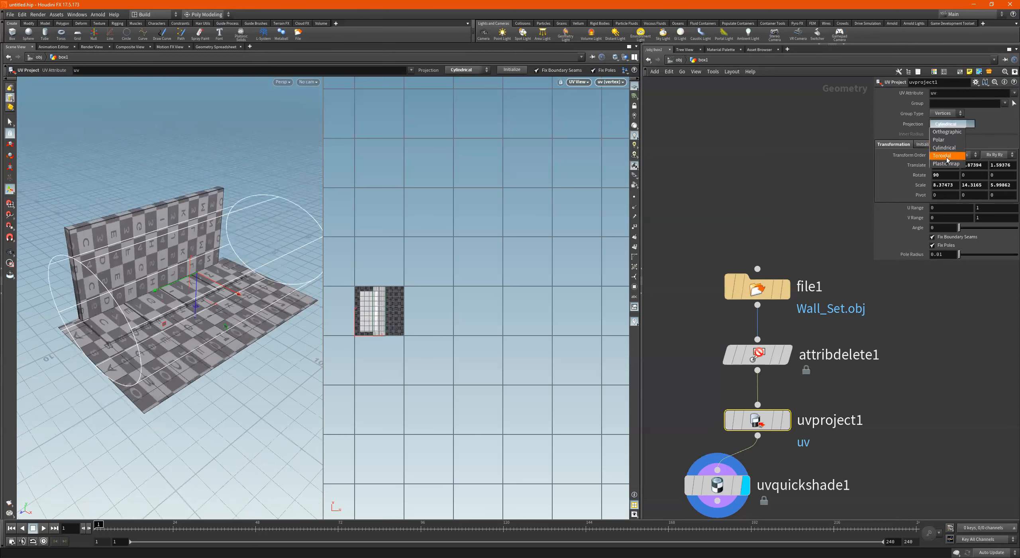
{"action": "left_click", "coordinate": [945, 156]}
{"action": "left_click", "coordinate": [948, 123]}
{"action": "left_click", "coordinate": [946, 163]}
{"action": "left_click", "coordinate": [948, 124]}
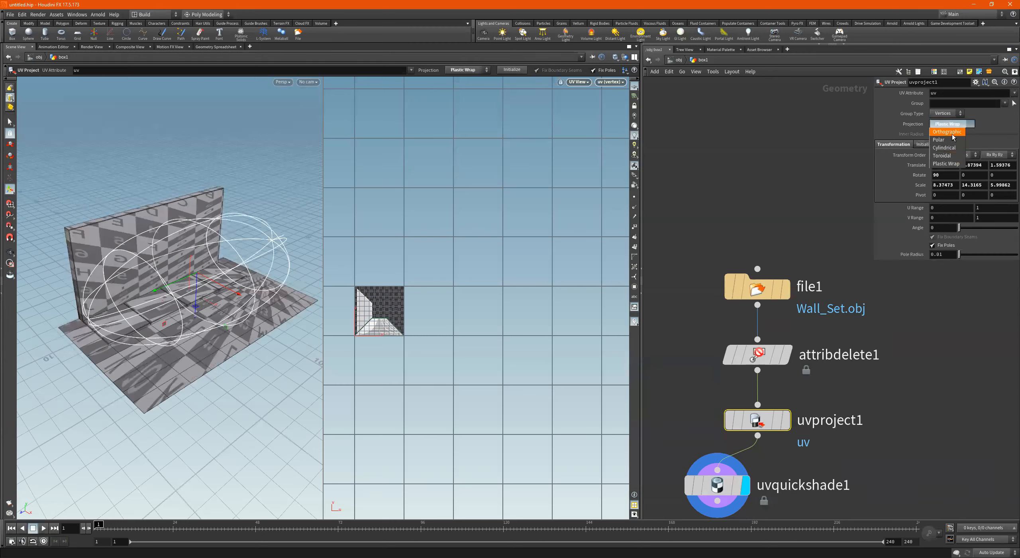
{"action": "left_click", "coordinate": [953, 133]}
{"action": "mouse_move", "coordinate": [63, 305]}
{"action": "left_mouse_down", "text": "alt"}
{"action": "mouse_move", "coordinate": [74, 259]}
{"action": "mouse_move", "coordinate": [51, 295]}
{"action": "mouse_move", "coordinate": [66, 311]}
{"action": "left_mouse_up", "text": "alt"}
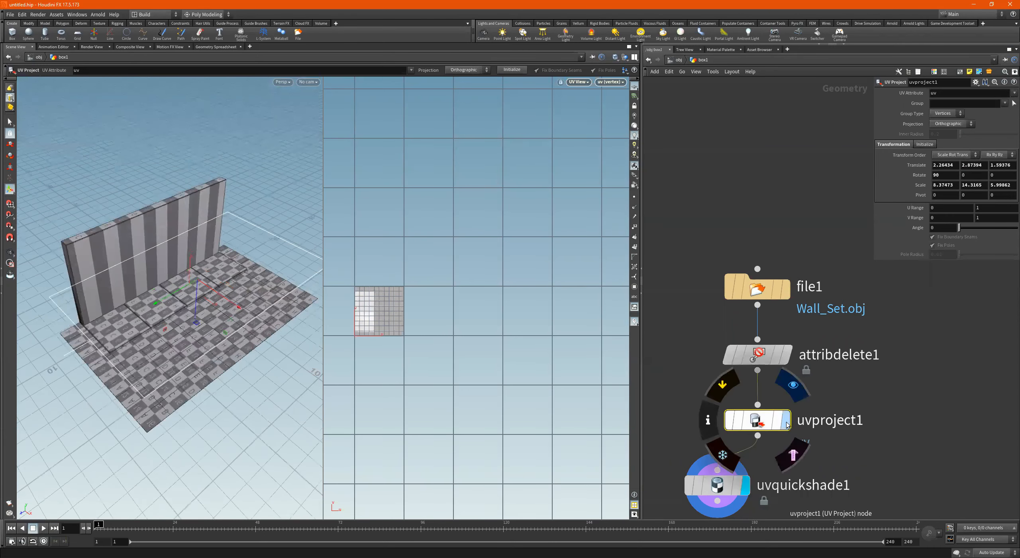
Step: Move uvproject1 and uvquickshade1 aside to make room for another branch below attribdelete1
{"action": "scroll", "coordinate": [773, 429], "scroll_direction": "down", "scroll_amount": 1}
{"action": "middle_click_drag", "start_coordinate": [822, 430], "coordinate": [880, 358]}
{"action": "left_click_drag", "start_coordinate": [819, 349], "coordinate": [693, 338]}
{"action": "left_click_drag", "start_coordinate": [785, 404], "coordinate": [687, 426]}
Step: Add a UV Flatten node fed by attribdelete1 and display its result
{"action": "key", "text": "Tab"}
{"action": "type", "text": "uv"}
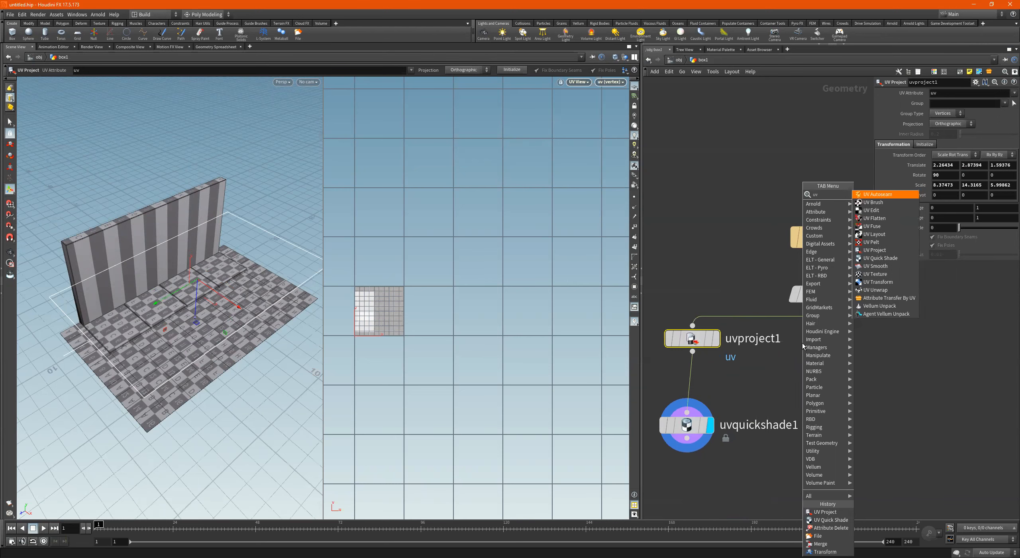
{"action": "key", "text": "Down"}
{"action": "key", "text": "Down"}
{"action": "key", "text": "Down"}
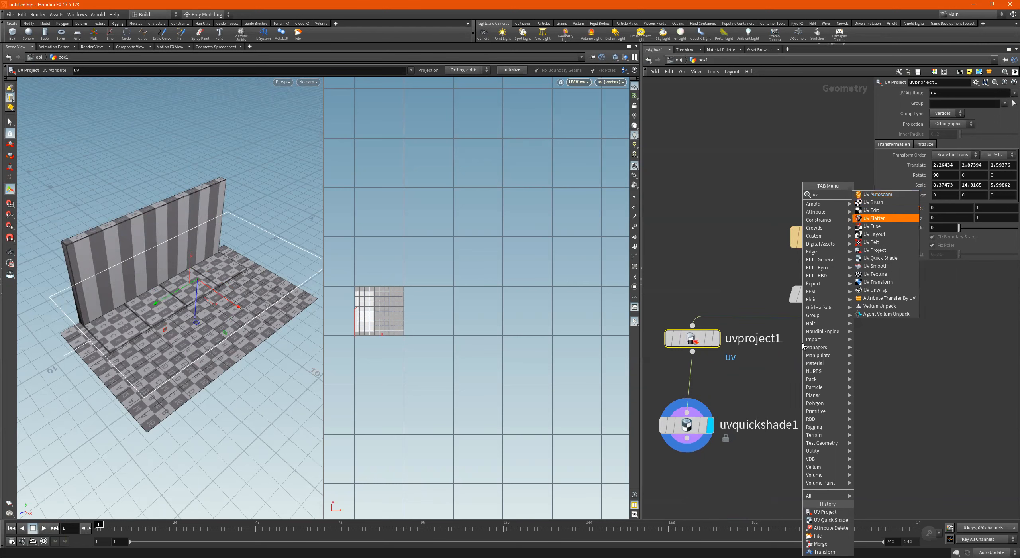
{"action": "key", "text": "Return"}
{"action": "left_click", "coordinate": [802, 343]}
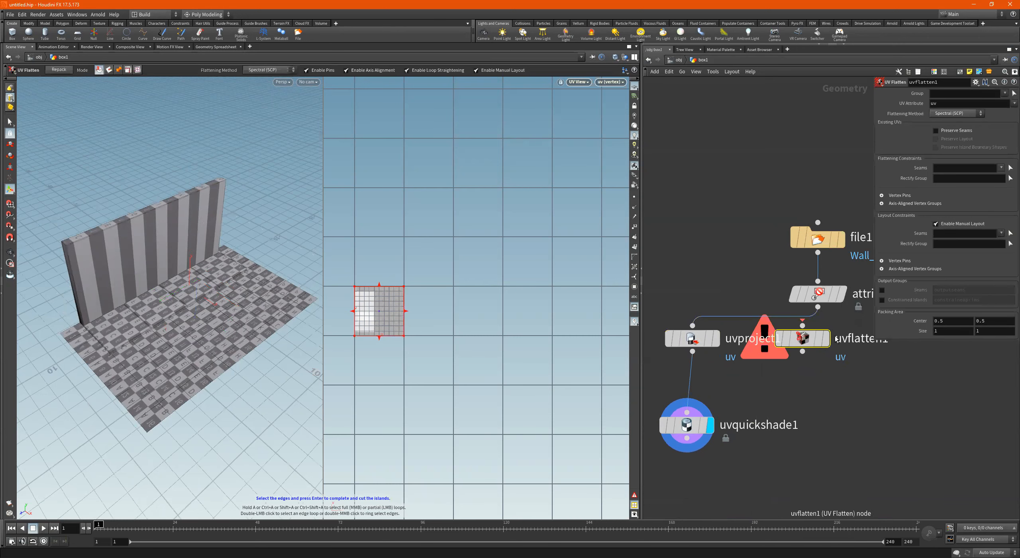
{"action": "left_click_drag", "start_coordinate": [805, 339], "coordinate": [818, 307]}
{"action": "left_click", "coordinate": [843, 375]}
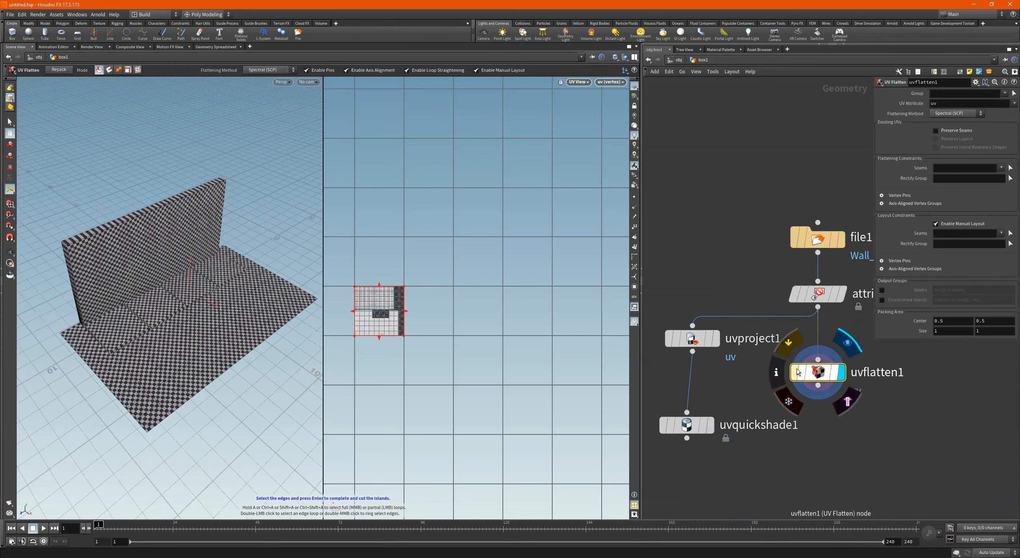
Step: Feed uvquickshade1 from uvflatten1, display it and inspect the grid texture on the wall and floor
{"action": "left_click_drag", "start_coordinate": [211, 314], "coordinate": [224, 259], "text": "alt"}
{"action": "scroll", "coordinate": [216, 263], "scroll_direction": "up", "scroll_amount": 4}
{"action": "left_click_drag", "start_coordinate": [689, 381], "coordinate": [783, 391]}
{"action": "left_click", "coordinate": [705, 434]}
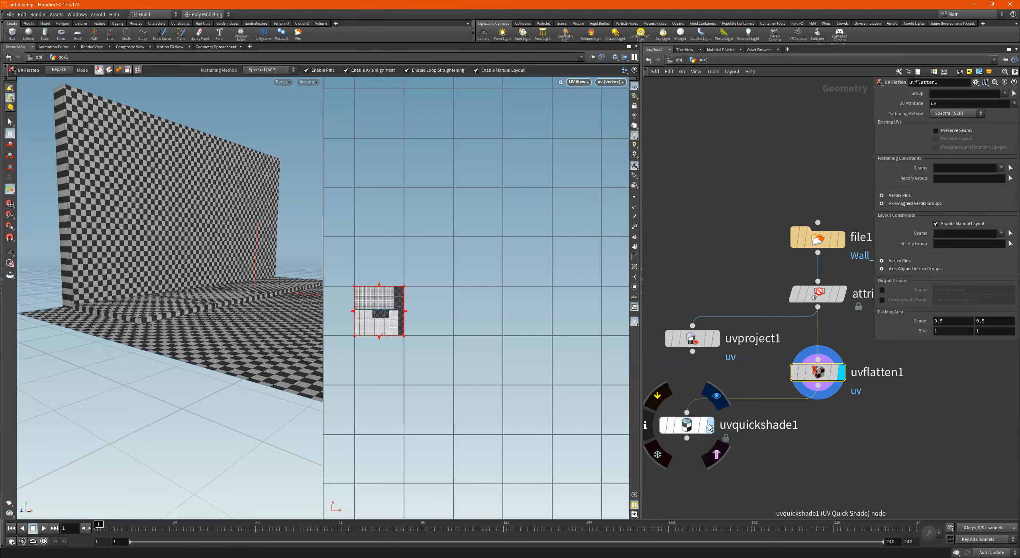
{"action": "left_click_drag", "start_coordinate": [174, 314], "coordinate": [171, 189]}
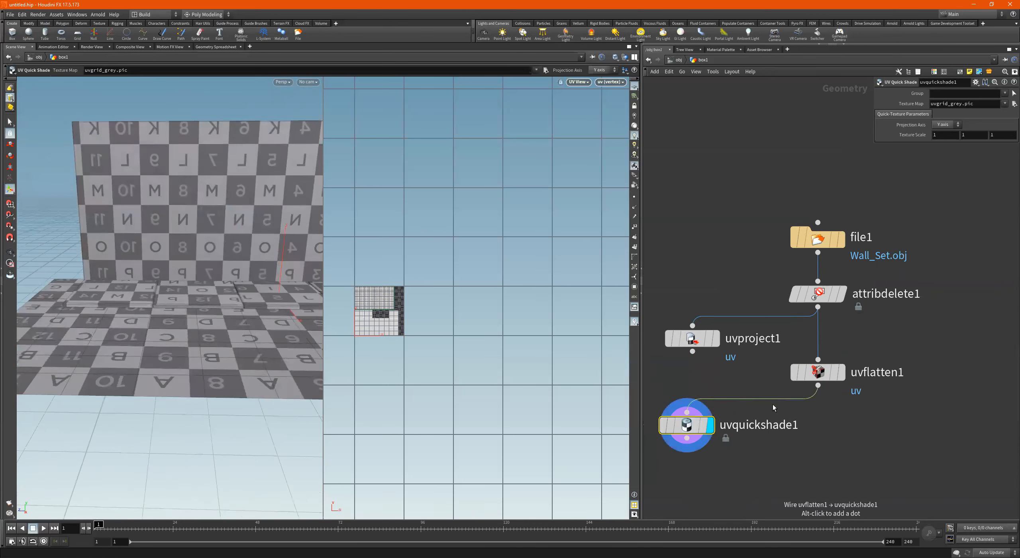
Step: Add a UV Layout node beside uvflatten1, feed it from attribdelete1 and display it
{"action": "key", "text": "Tab"}
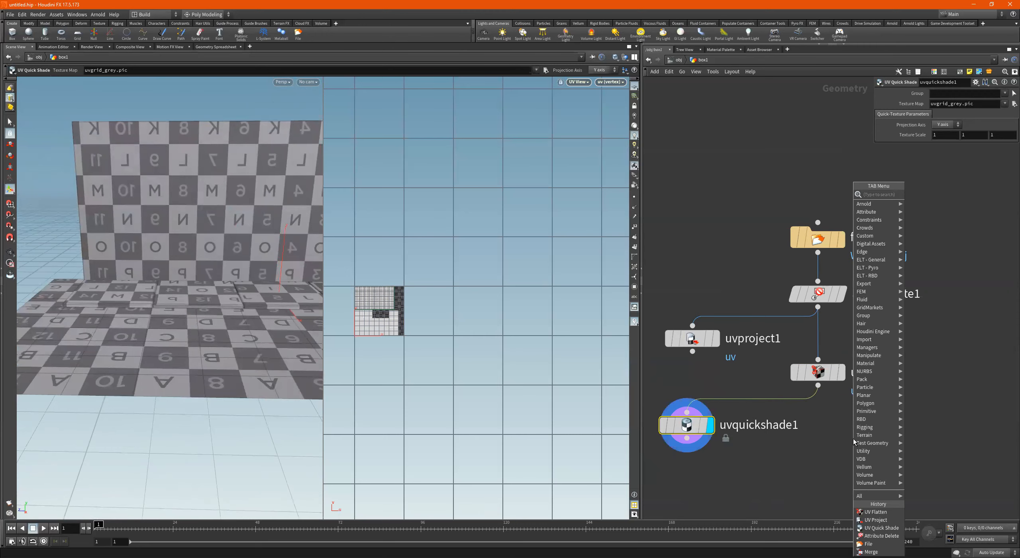
{"action": "type", "text": "uvla"}
{"action": "key", "text": "Return"}
{"action": "left_click", "coordinate": [853, 438]}
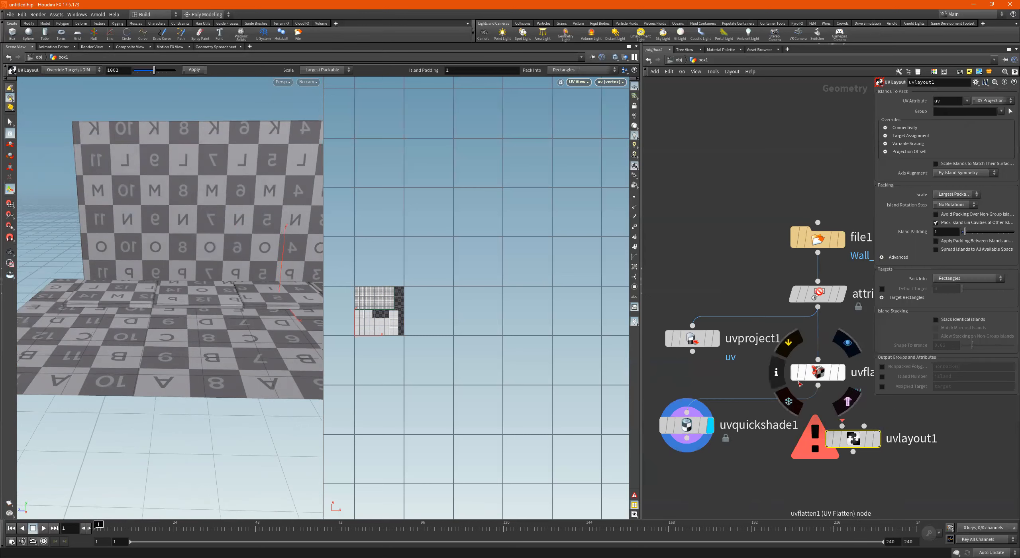
{"action": "middle_click_drag", "start_coordinate": [732, 373], "coordinate": [699, 373]}
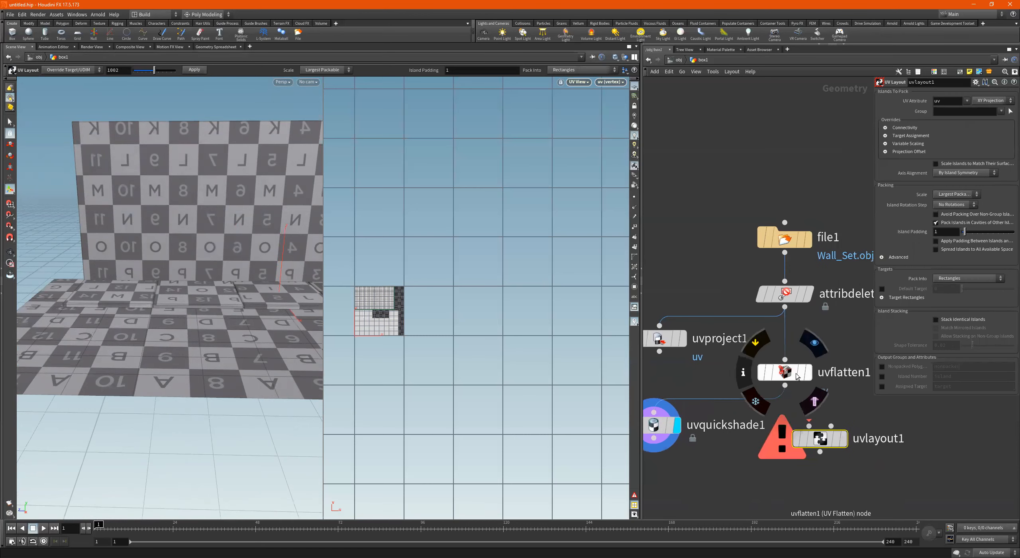
{"action": "left_click_drag", "start_coordinate": [796, 376], "coordinate": [751, 362]}
{"action": "left_click", "coordinate": [809, 425]}
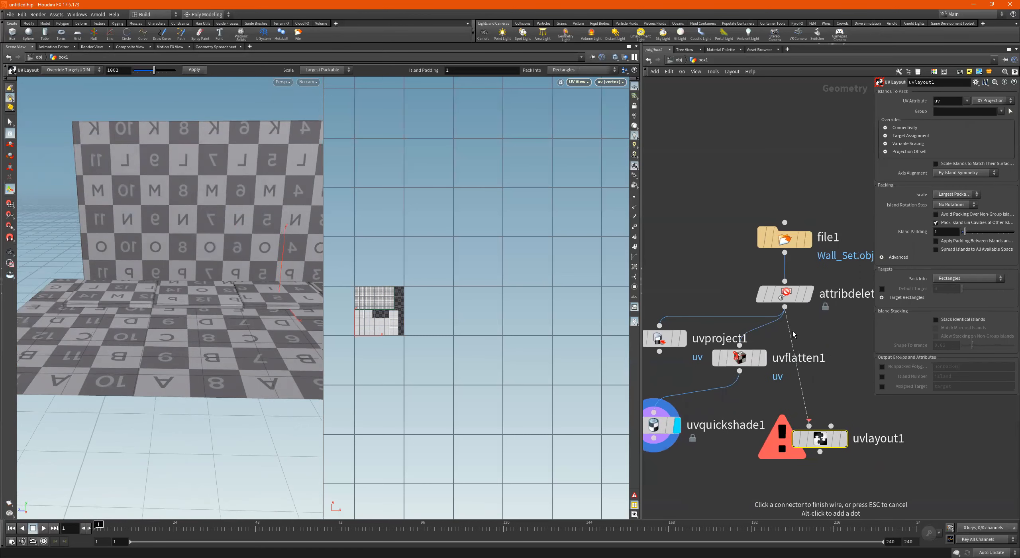
{"action": "left_click", "coordinate": [785, 308]}
{"action": "left_click_drag", "start_coordinate": [845, 443], "coordinate": [828, 396]}
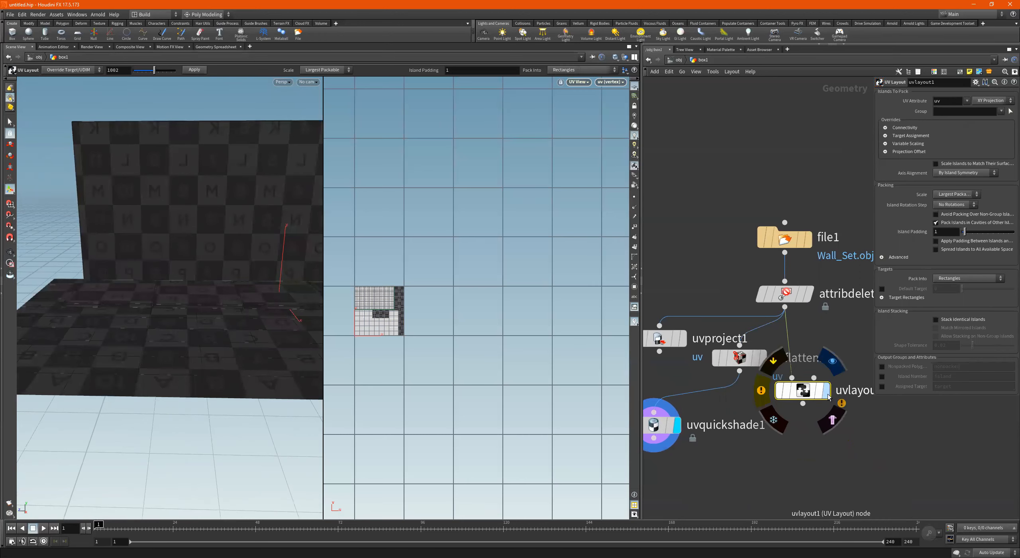
{"action": "left_click", "coordinate": [829, 396]}
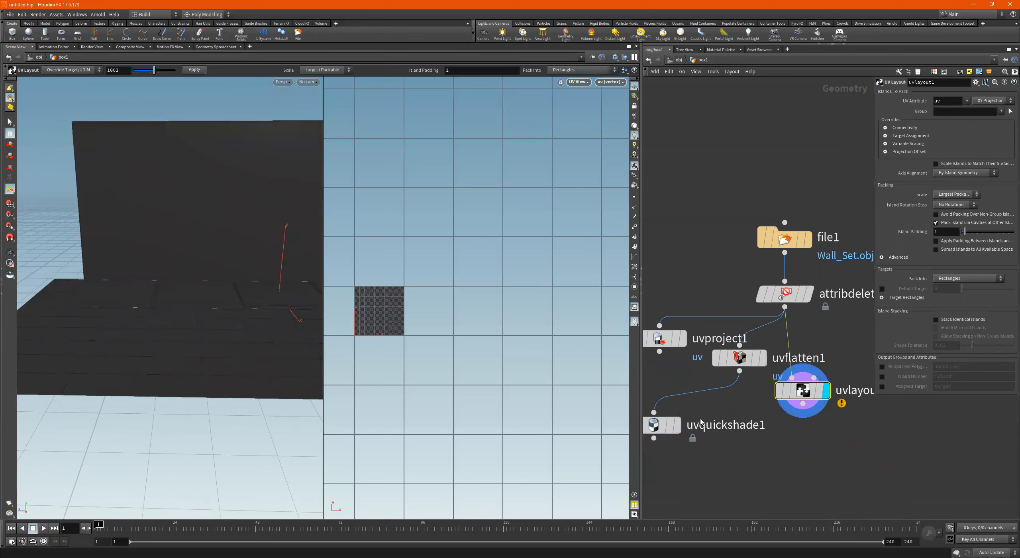
Step: Select the UV Project, UV Flatten and UV Layout nodes together and dismiss the fatal error dialog
{"action": "scroll", "coordinate": [701, 422], "scroll_direction": "down", "scroll_amount": 2}
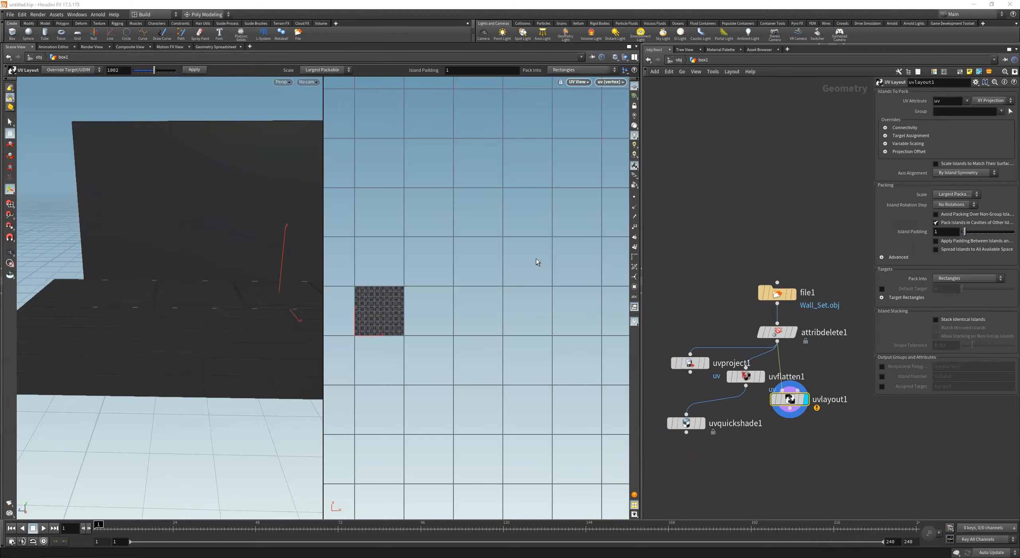
{"action": "left_click_drag", "start_coordinate": [842, 366], "coordinate": [690, 417]}
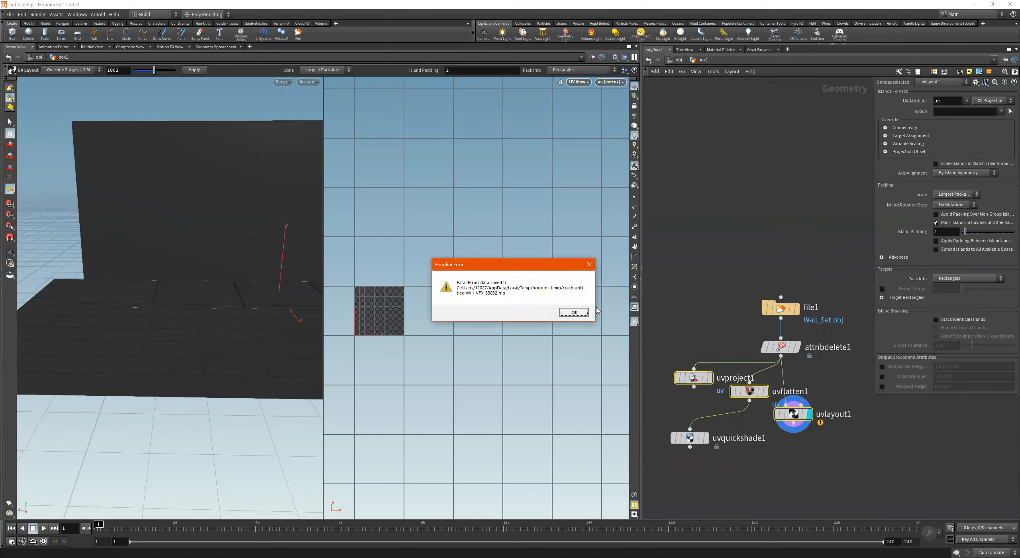
{"action": "left_click", "coordinate": [573, 313]}
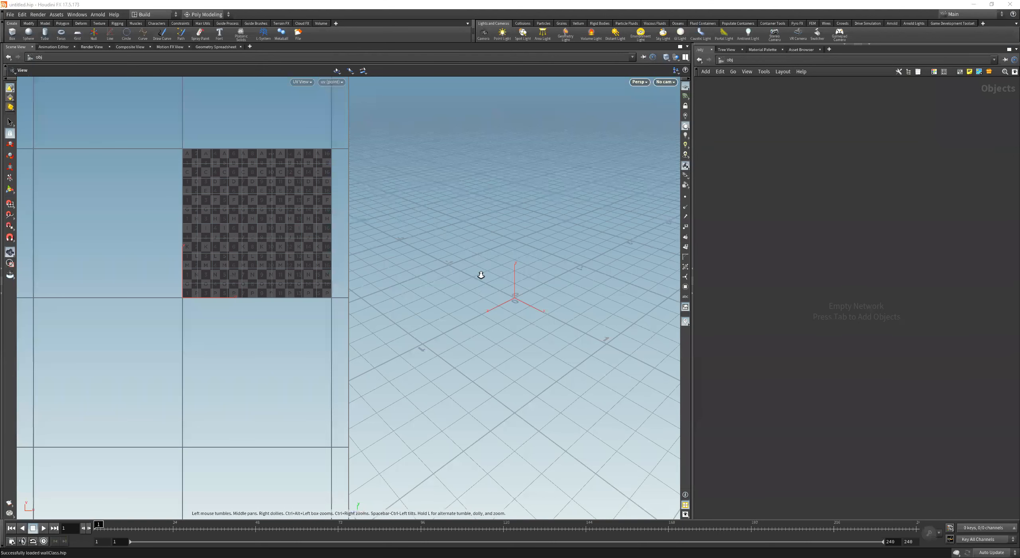
Step: Create a Geometry object in the empty object network and go inside it
{"action": "left_click_drag", "start_coordinate": [485, 296], "coordinate": [522, 220]}
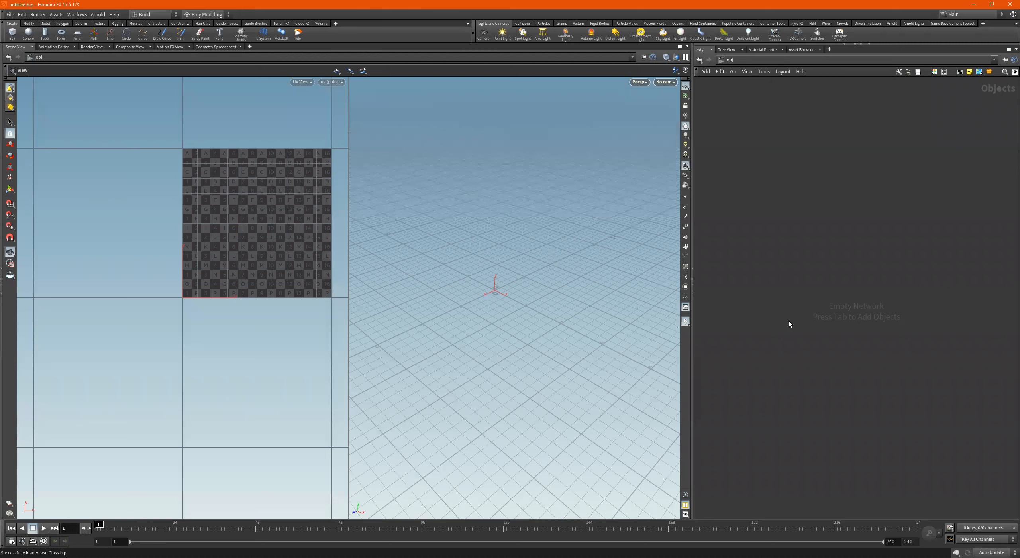
{"action": "key", "text": "Tab"}
{"action": "type", "text": "geo"}
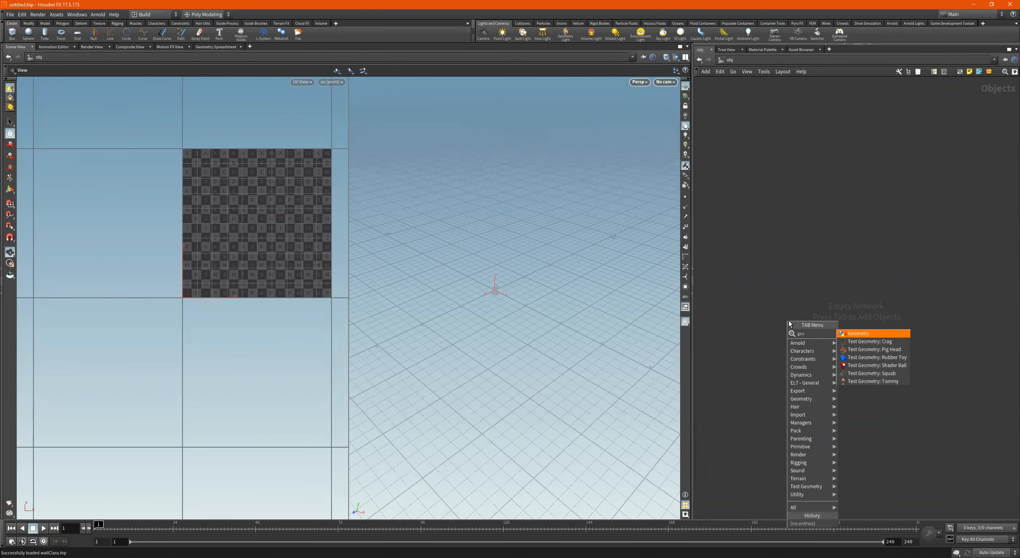
{"action": "key", "text": "Return"}
{"action": "left_click", "coordinate": [789, 323]}
{"action": "double_click", "coordinate": [789, 322]}
Step: Place a File node inside the new geometry object
{"action": "key", "text": "Tab"}
{"action": "type", "text": "file"}
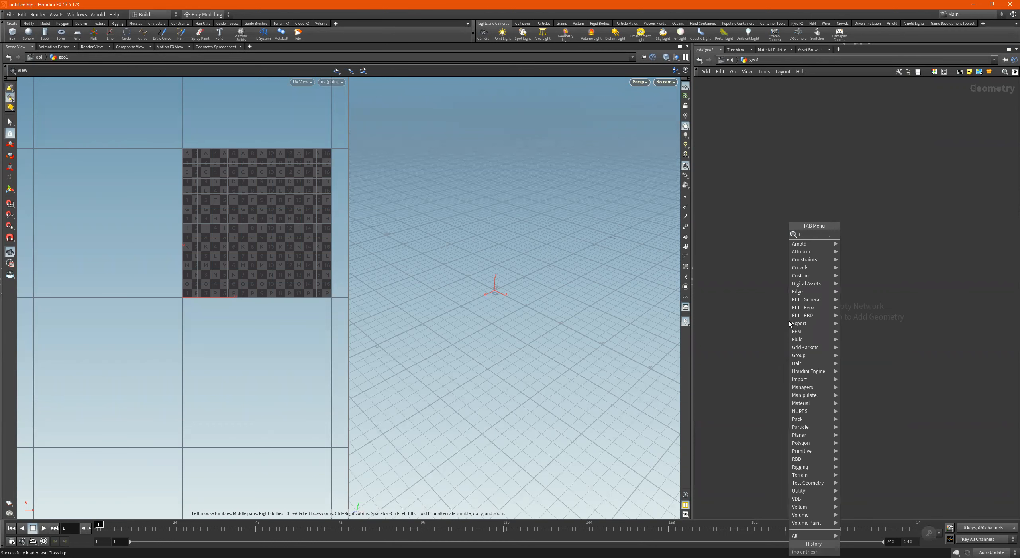
{"action": "key", "text": "Return"}
{"action": "left_click", "coordinate": [790, 323]}
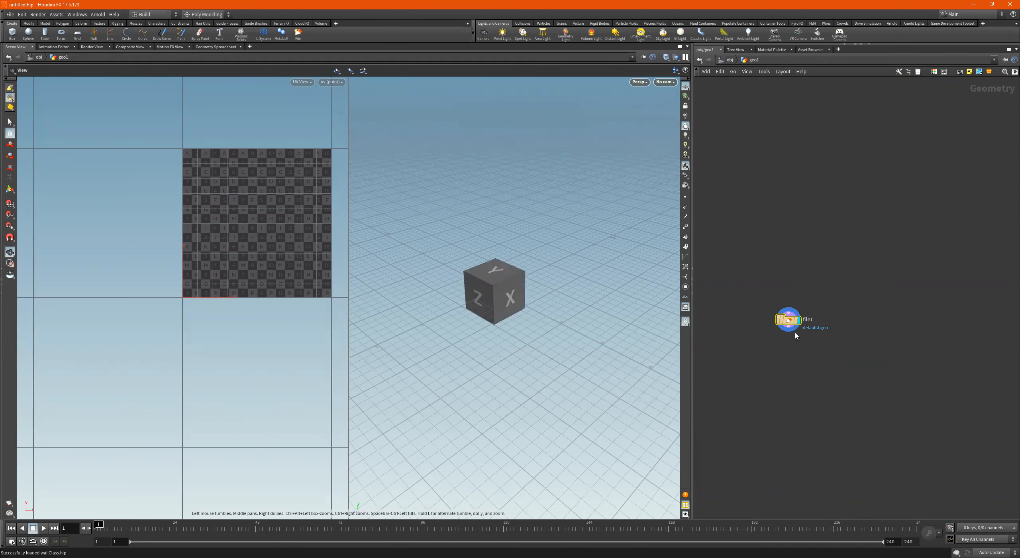
Step: Load wallCombioned.obj from the Desktop folder into the file1 node, sorting the files by modification date to find it
{"action": "key", "text": "p"}
{"action": "left_click", "coordinate": [1015, 104]}
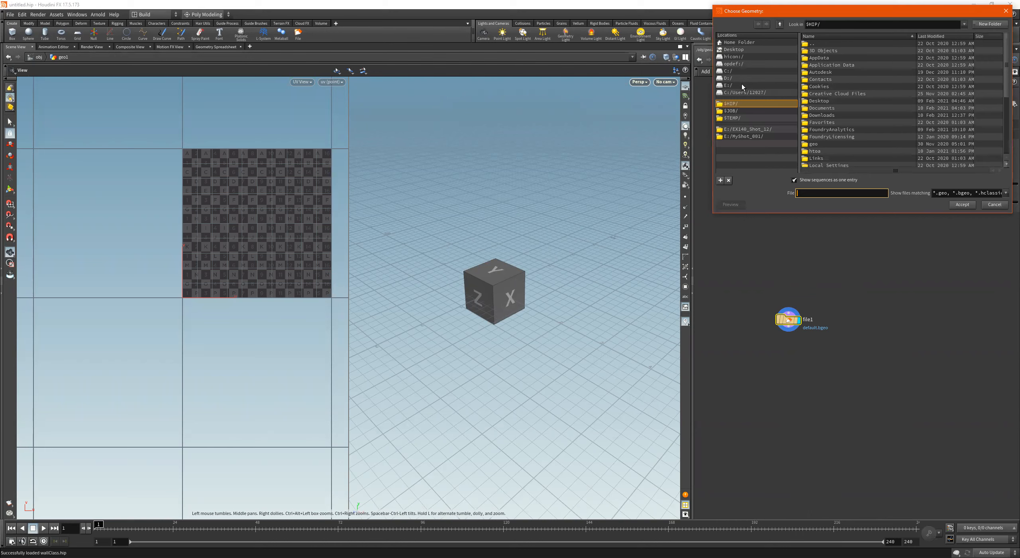
{"action": "left_click", "coordinate": [742, 50]}
{"action": "scroll", "coordinate": [878, 106], "scroll_direction": "down", "scroll_amount": 5}
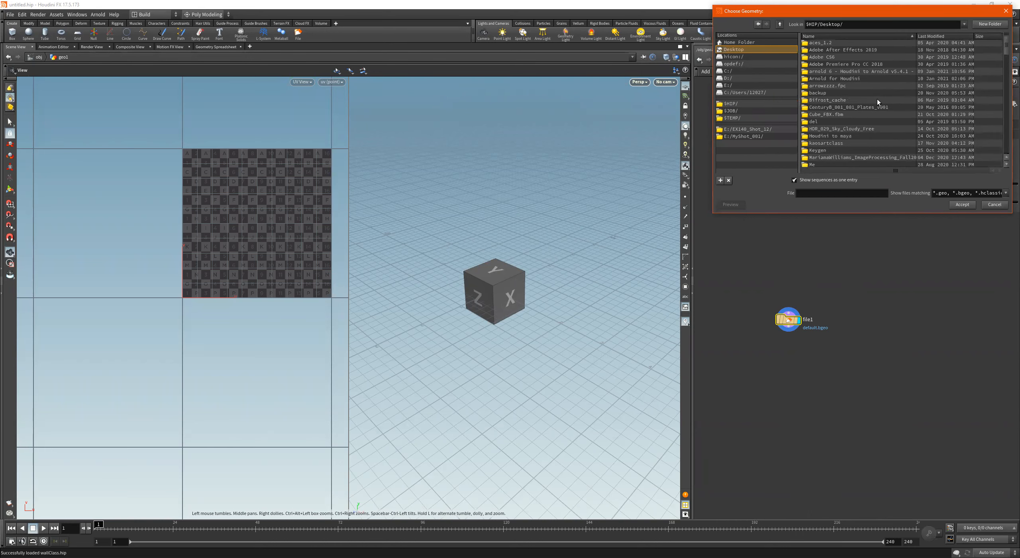
{"action": "scroll", "coordinate": [878, 106], "scroll_direction": "down", "scroll_amount": 2}
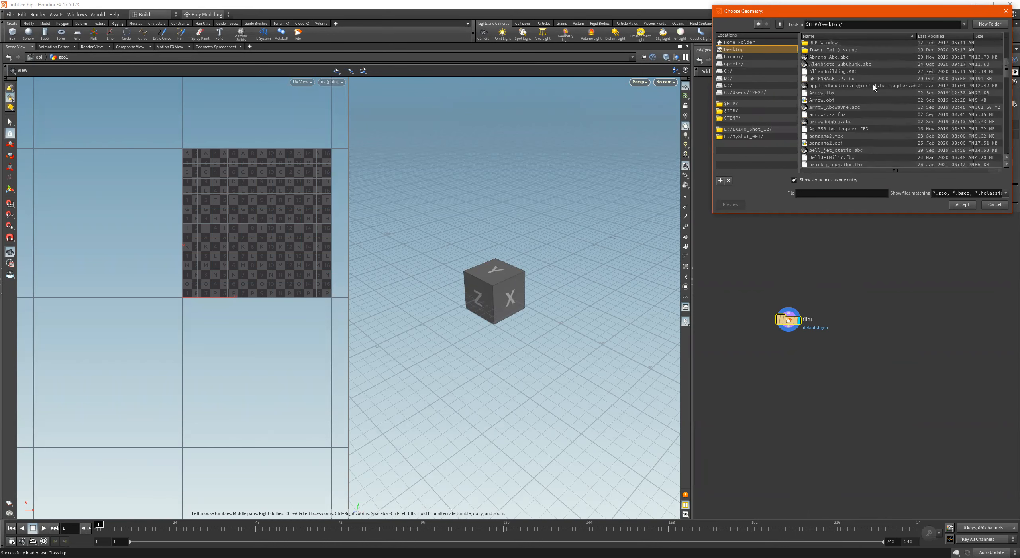
{"action": "left_click", "coordinate": [935, 36]}
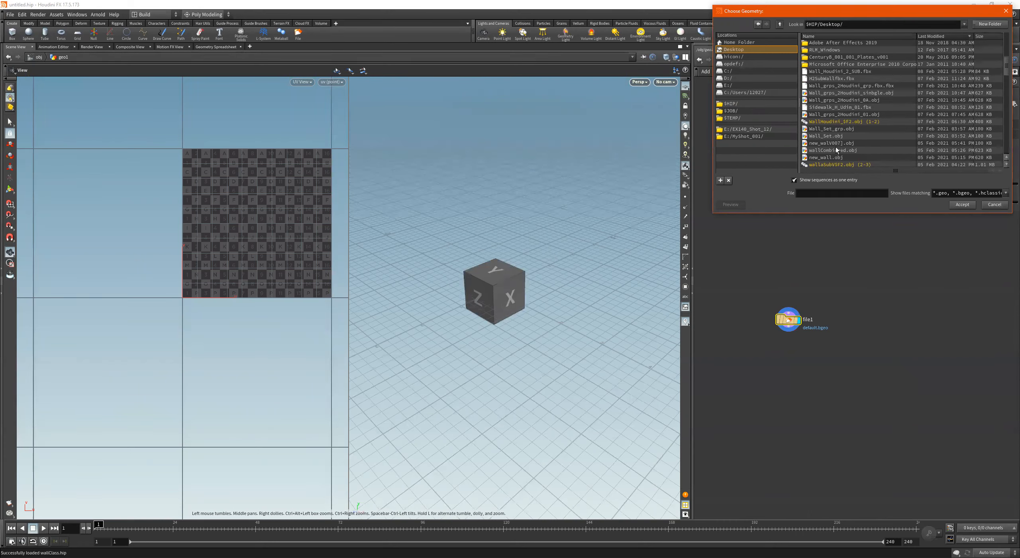
{"action": "double_click", "coordinate": [833, 150]}
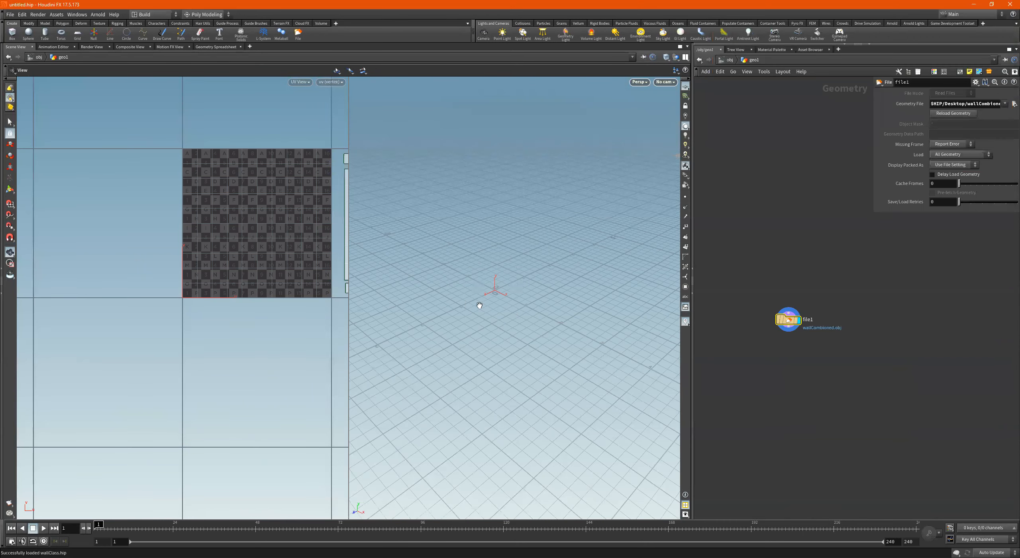
Step: Add an Attribute Delete node below file1, fed by it, and display its result
{"action": "key", "text": "f"}
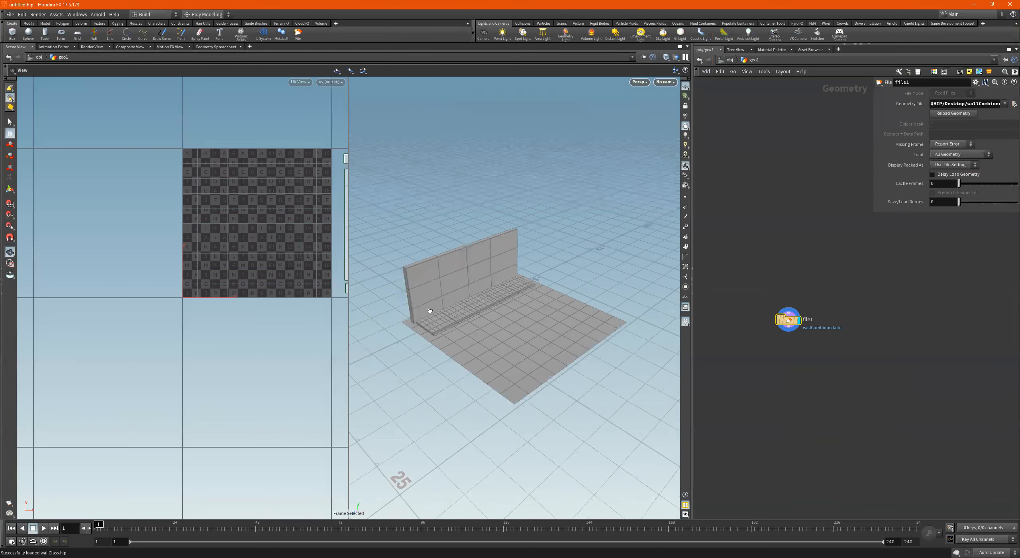
{"action": "left_click_drag", "start_coordinate": [431, 308], "coordinate": [493, 290]}
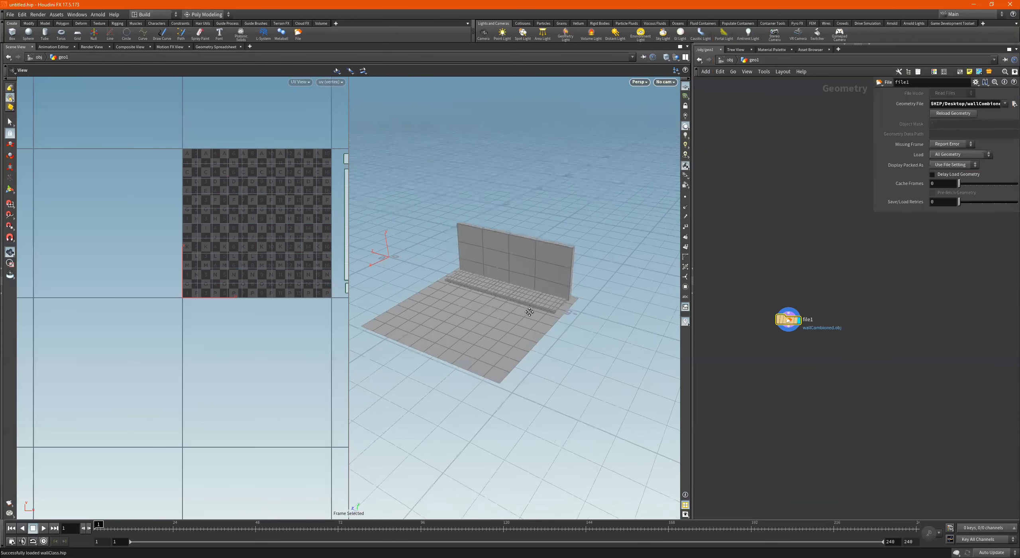
{"action": "key", "text": "f"}
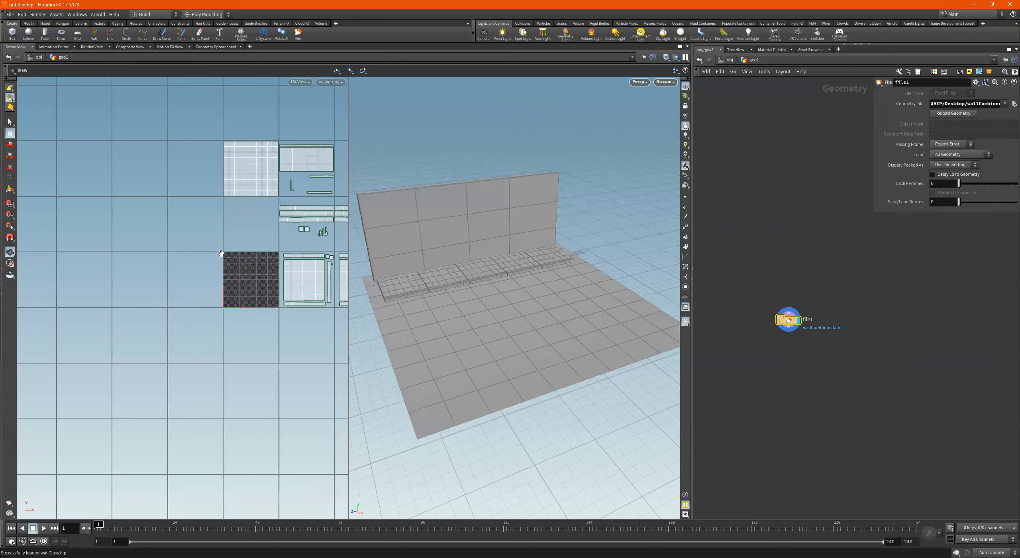
{"action": "scroll", "coordinate": [289, 258], "scroll_direction": "down", "scroll_amount": 3}
{"action": "scroll", "coordinate": [287, 253], "scroll_direction": "up", "scroll_amount": 2}
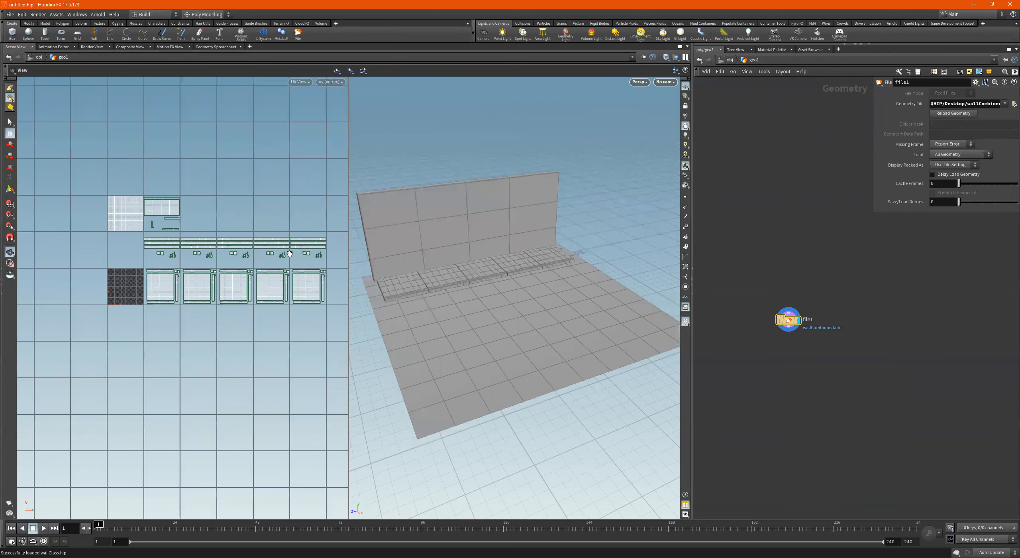
{"action": "scroll", "coordinate": [783, 355], "scroll_direction": "up", "scroll_amount": 2}
{"action": "key", "text": "Tab"}
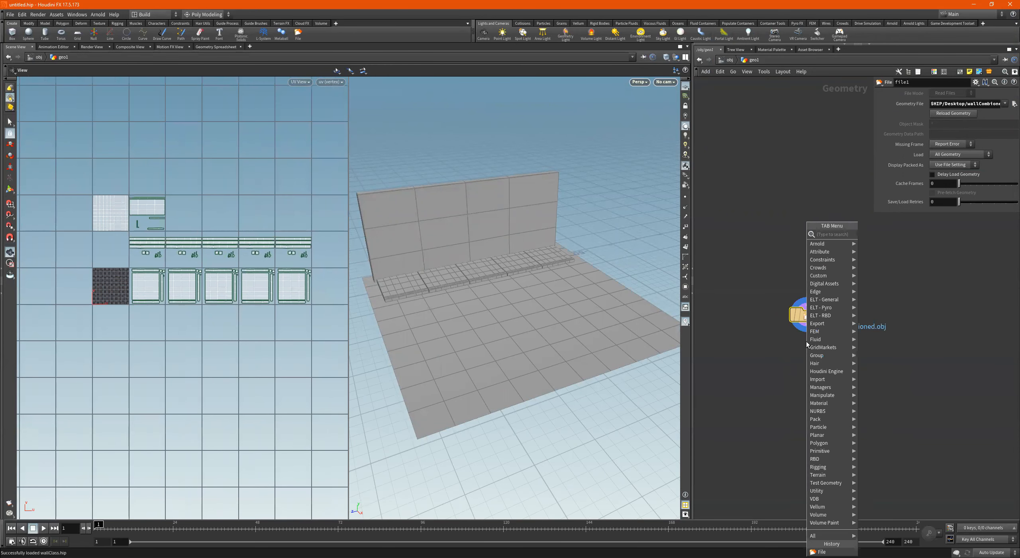
{"action": "type", "text": "attribdelete"}
{"action": "key", "text": "Return"}
{"action": "left_click", "coordinate": [795, 350]}
{"action": "scroll", "coordinate": [826, 333], "scroll_direction": "up", "scroll_amount": 2}
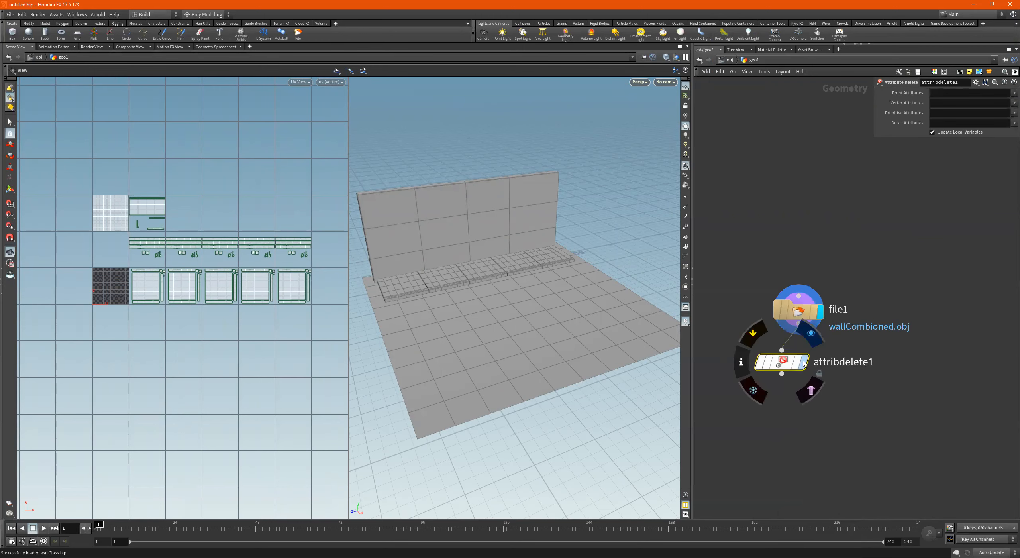
{"action": "left_click", "coordinate": [805, 362]}
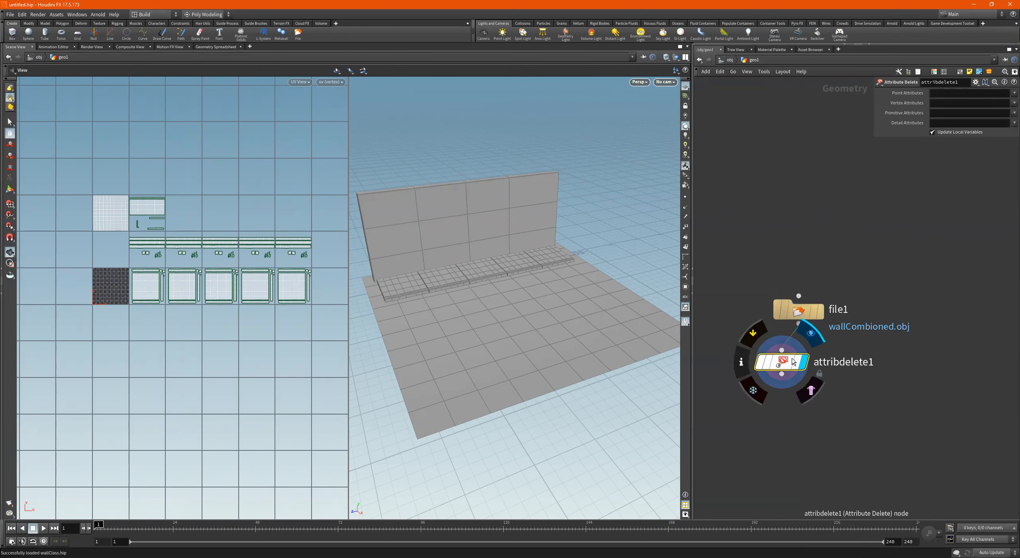
Step: Set the Attribute Delete node's Vertex Attributes to * so that every vertex attribute is removed
{"action": "left_click", "coordinate": [1001, 103]}
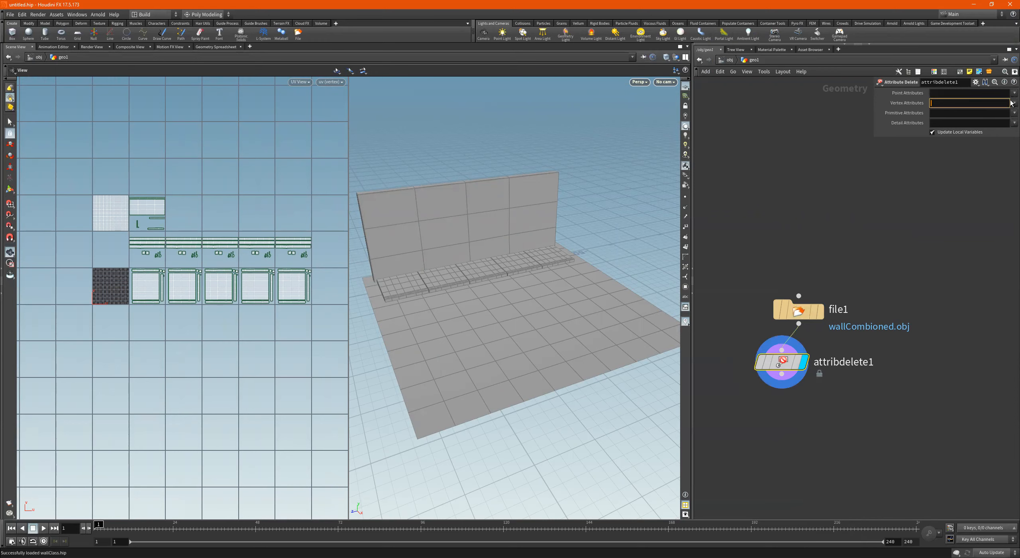
{"action": "type", "text": "*"}
{"action": "key", "text": "Return"}
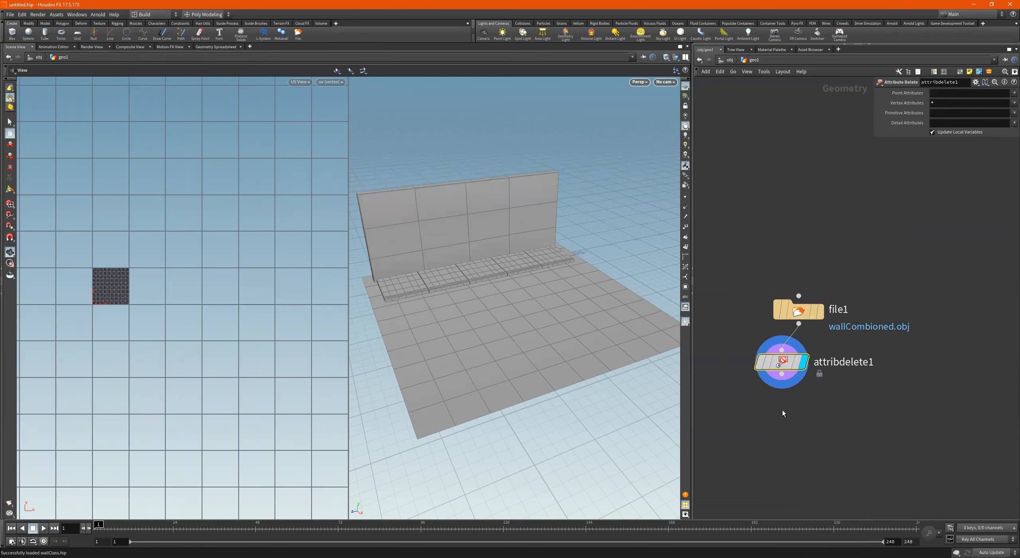
Step: Add a UV Unwrap node below attribdelete1, wire attribdelete1 into its first input and display it
{"action": "key", "text": "Tab"}
{"action": "type", "text": "connecti"}
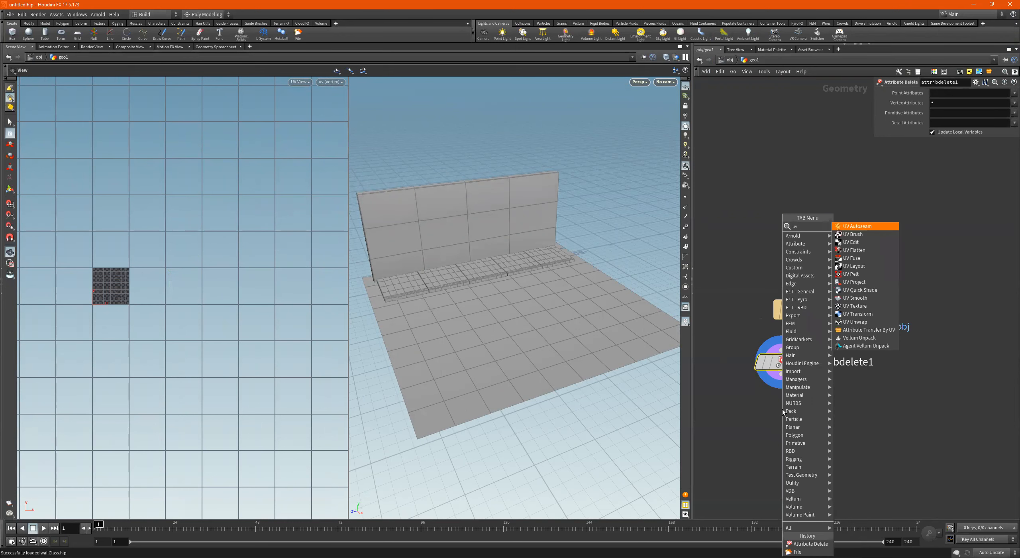
{"action": "key", "text": "Return"}
{"action": "left_click", "coordinate": [783, 410]}
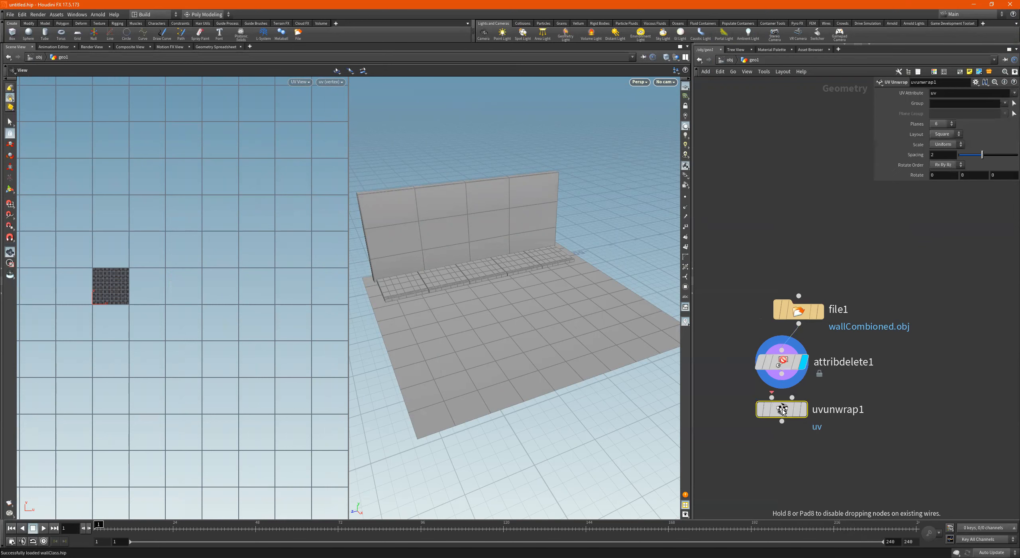
{"action": "left_click_drag", "start_coordinate": [782, 374], "coordinate": [772, 397]}
{"action": "left_click", "coordinate": [804, 409]}
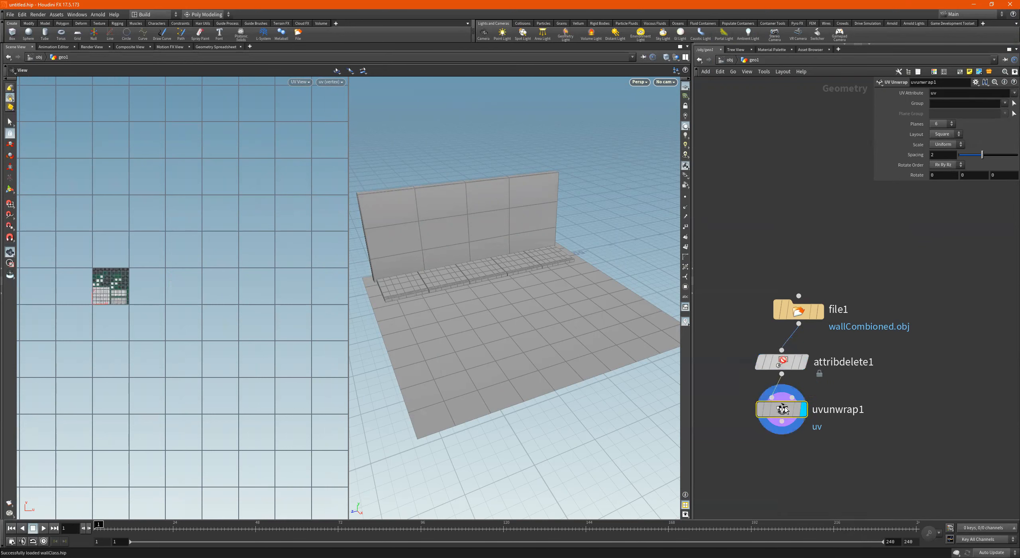
Step: Swap the two viewports so the first shows the perspective view and the second shows the UV view
{"action": "scroll", "coordinate": [177, 278], "scroll_direction": "up", "scroll_amount": 4}
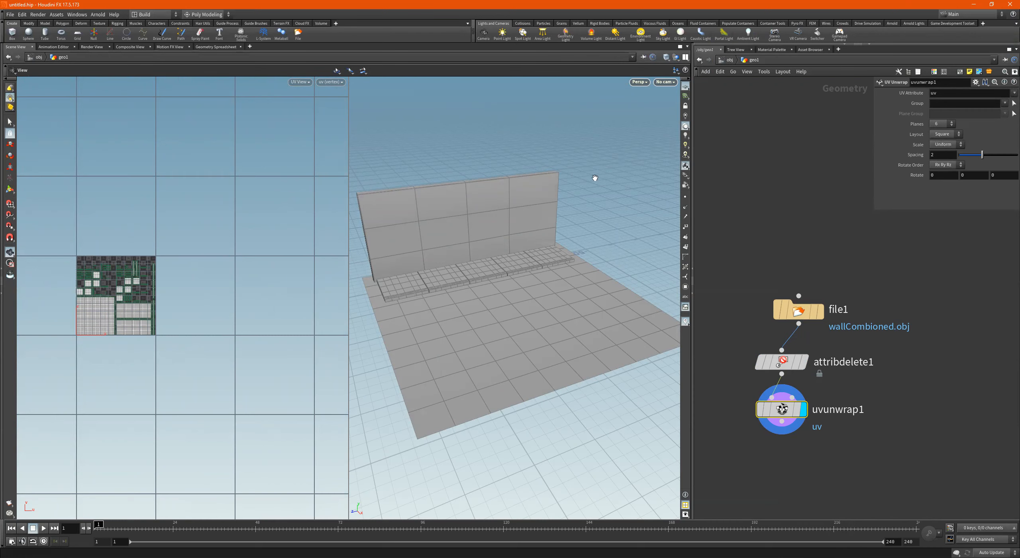
{"action": "scroll", "coordinate": [146, 293], "scroll_direction": "up", "scroll_amount": 3}
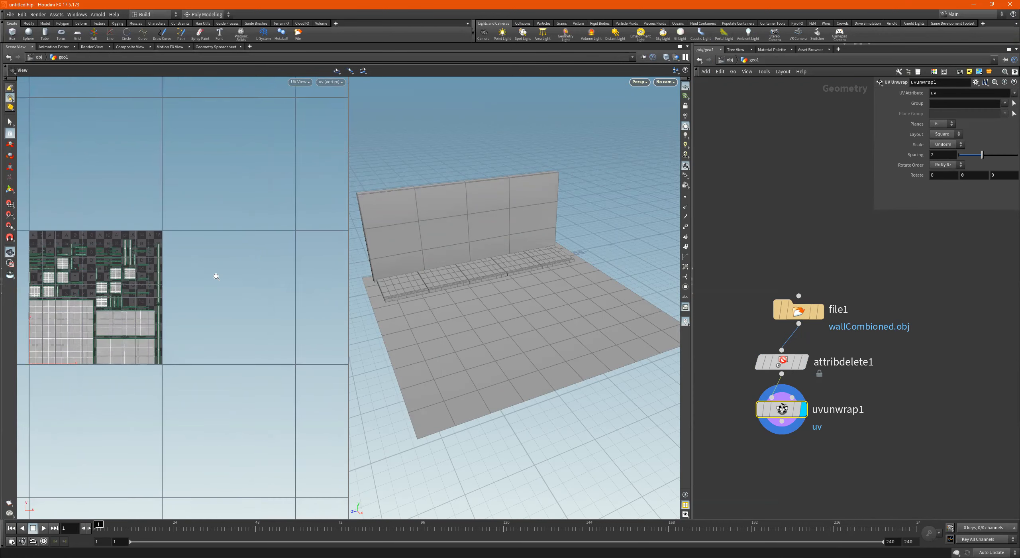
{"action": "scroll", "coordinate": [187, 317], "scroll_direction": "down", "scroll_amount": 3}
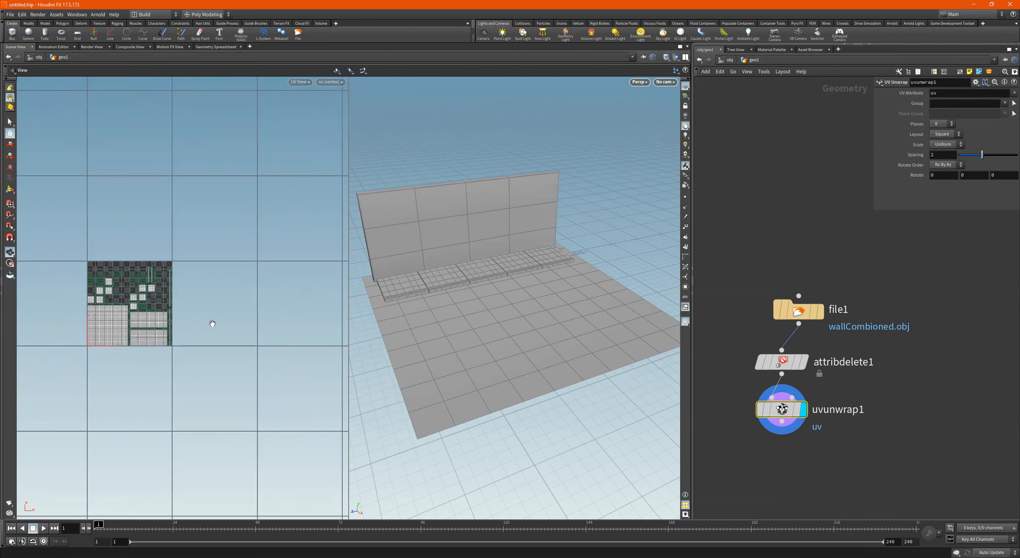
{"action": "key", "text": "space+1"}
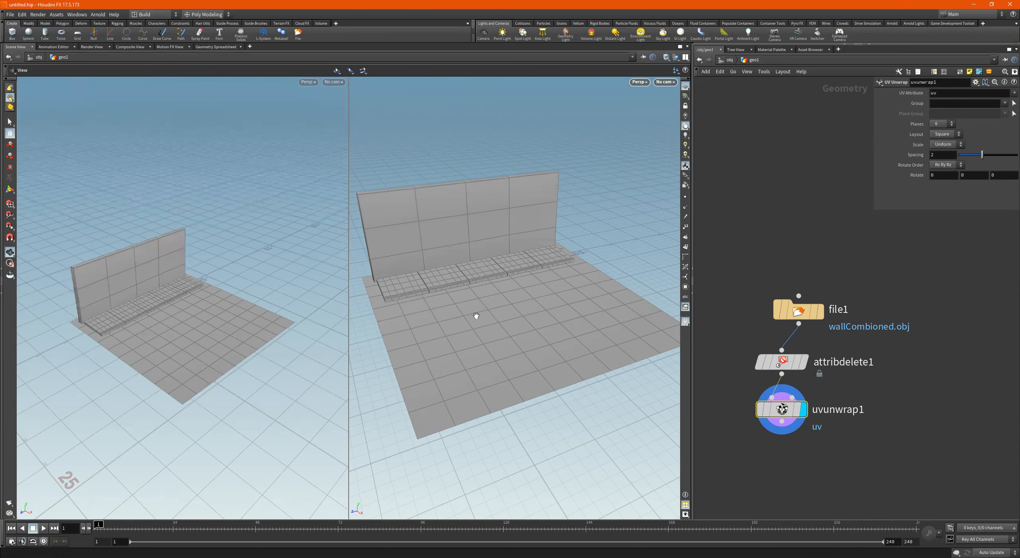
{"action": "key", "text": "space+5"}
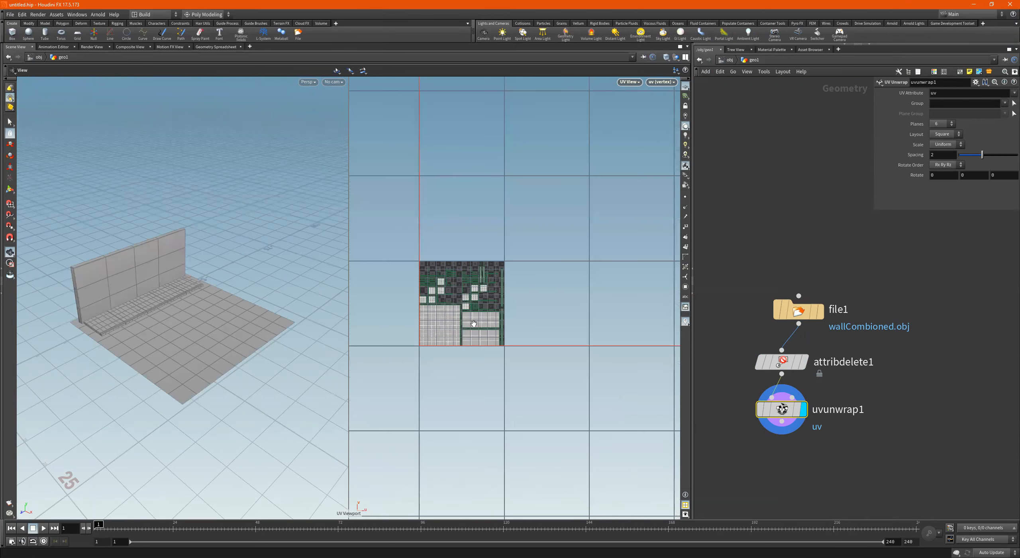
Step: Add a UV Layout node below uvunwrap1, feed it from uvunwrap1 and display it
{"action": "key", "text": "Tab"}
{"action": "mouse_move", "coordinate": [829, 459]}
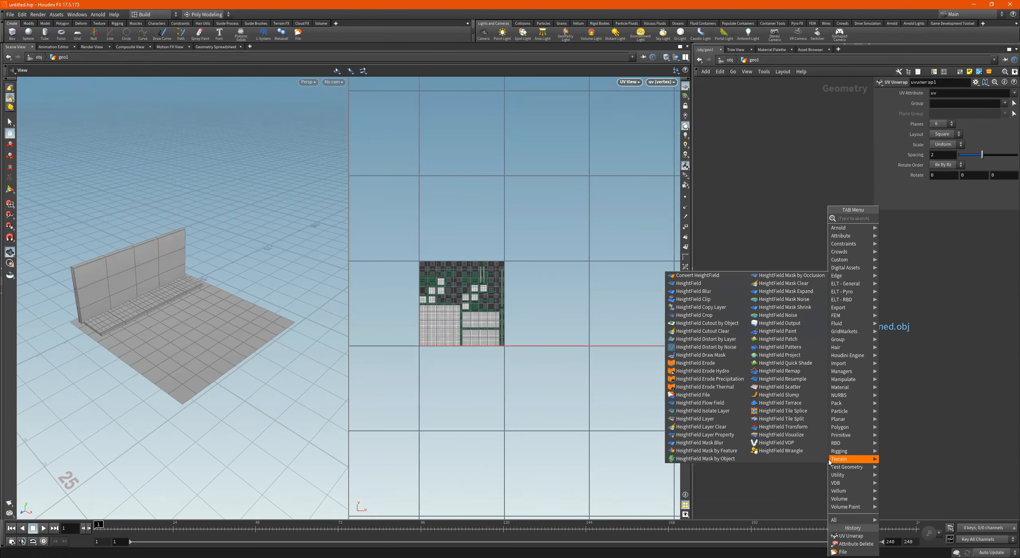
{"action": "type", "text": "uvl"}
{"action": "key", "text": "Return"}
{"action": "left_click", "coordinate": [829, 459]}
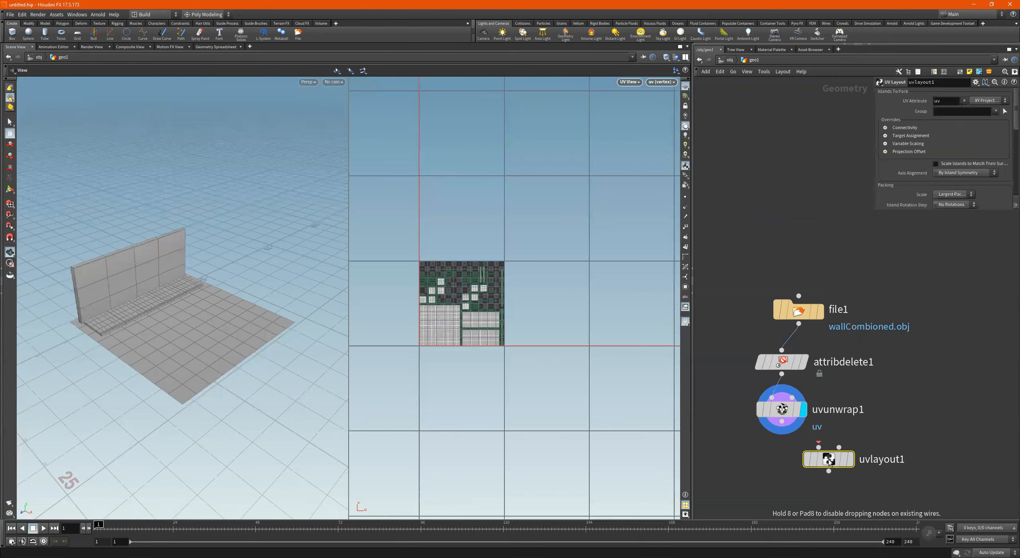
{"action": "mouse_move", "coordinate": [782, 422]}
{"action": "left_mouse_down"}
{"action": "mouse_move", "coordinate": [819, 447]}
{"action": "mouse_move", "coordinate": [807, 459]}
{"action": "left_mouse_up"}
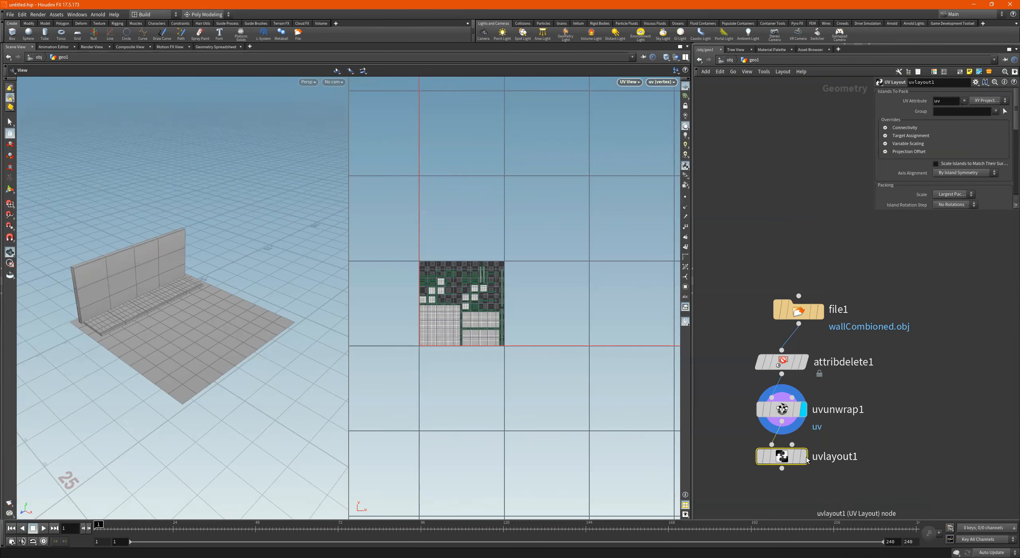
{"action": "left_click", "coordinate": [805, 456]}
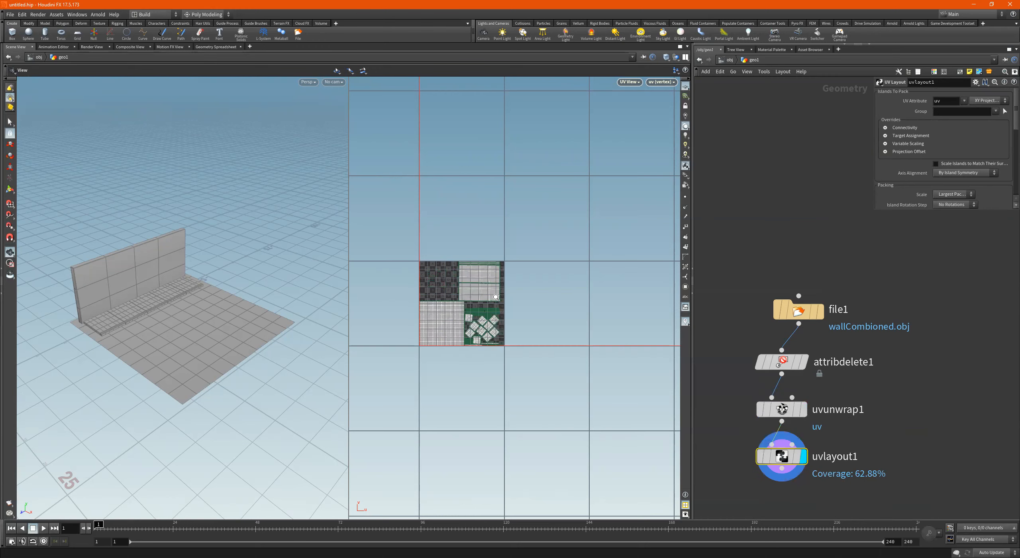
Step: Enlarge the UV Layout parameter area and widen the network pane so all nodes and packing options fit
{"action": "scroll", "coordinate": [497, 297], "scroll_direction": "up", "scroll_amount": 5}
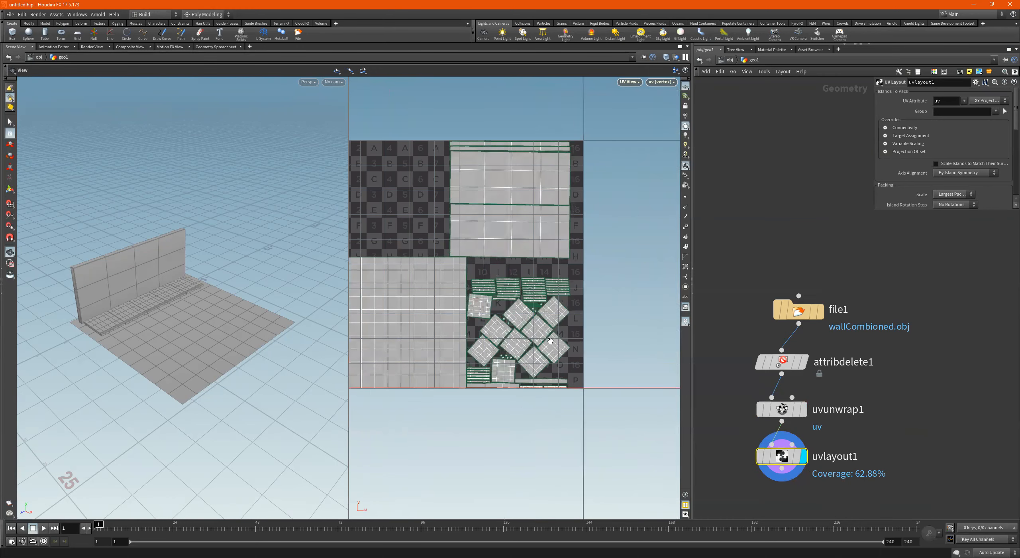
{"action": "scroll", "coordinate": [551, 341], "scroll_direction": "down", "scroll_amount": 2}
{"action": "left_click_drag", "start_coordinate": [878, 211], "coordinate": [825, 358]}
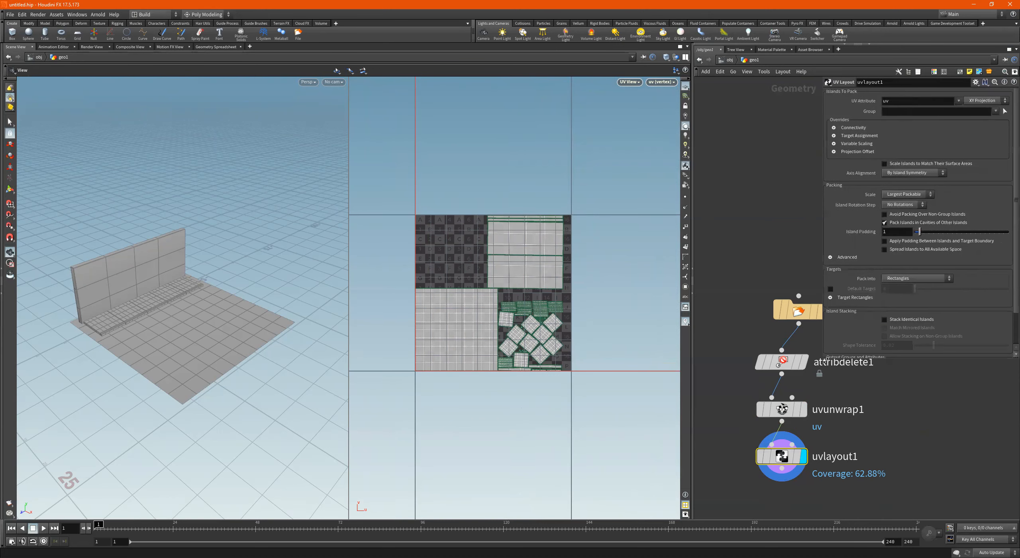
{"action": "left_click_drag", "start_coordinate": [694, 343], "coordinate": [542, 347]}
{"action": "scroll", "coordinate": [654, 375], "scroll_direction": "down", "scroll_amount": 1}
{"action": "middle_click_drag", "start_coordinate": [656, 371], "coordinate": [609, 346]}
{"action": "scroll", "coordinate": [629, 315], "scroll_direction": "up", "scroll_amount": 1}
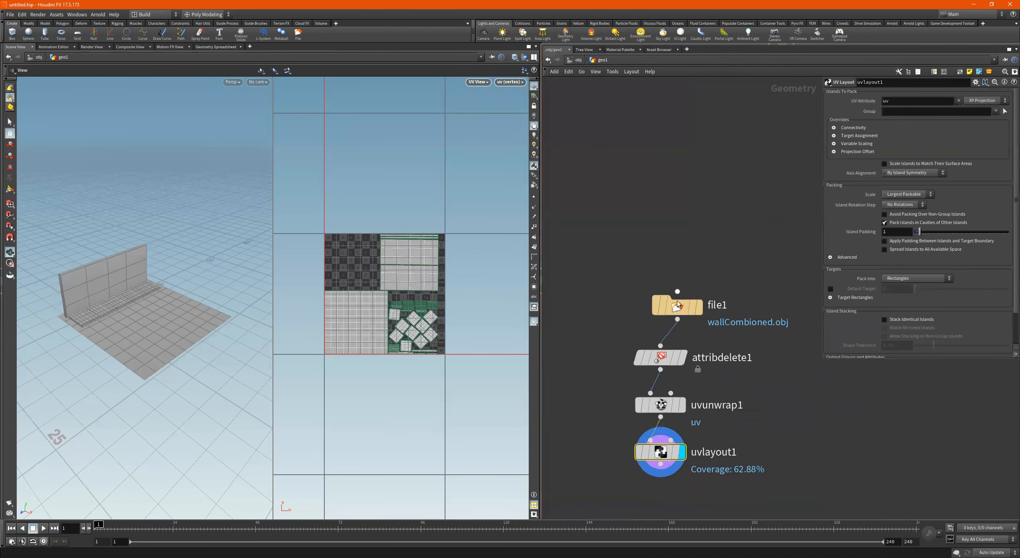
{"action": "middle_click_drag", "start_coordinate": [752, 400], "coordinate": [720, 230]}
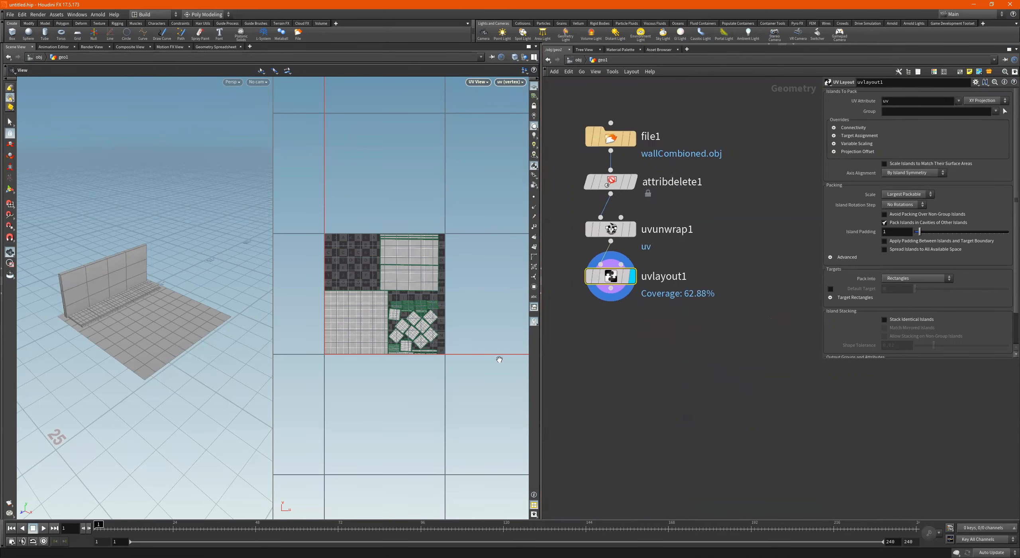
Step: Set the UV Layout node's Axis Alignment to By Island Position in 3D
{"action": "scroll", "coordinate": [399, 365], "scroll_direction": "up", "scroll_amount": 4}
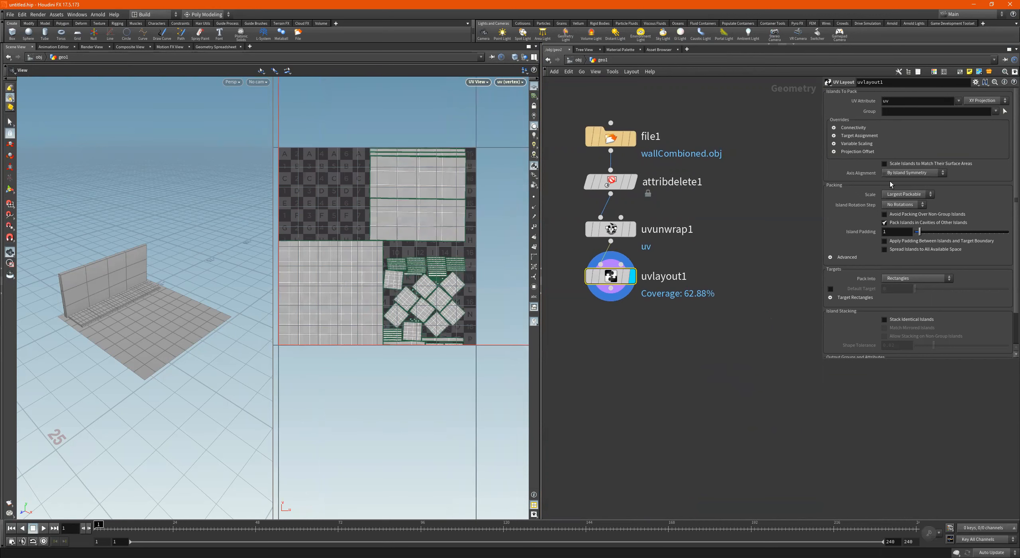
{"action": "left_click", "coordinate": [899, 164]}
{"action": "left_click", "coordinate": [898, 164]}
{"action": "left_click", "coordinate": [912, 173]}
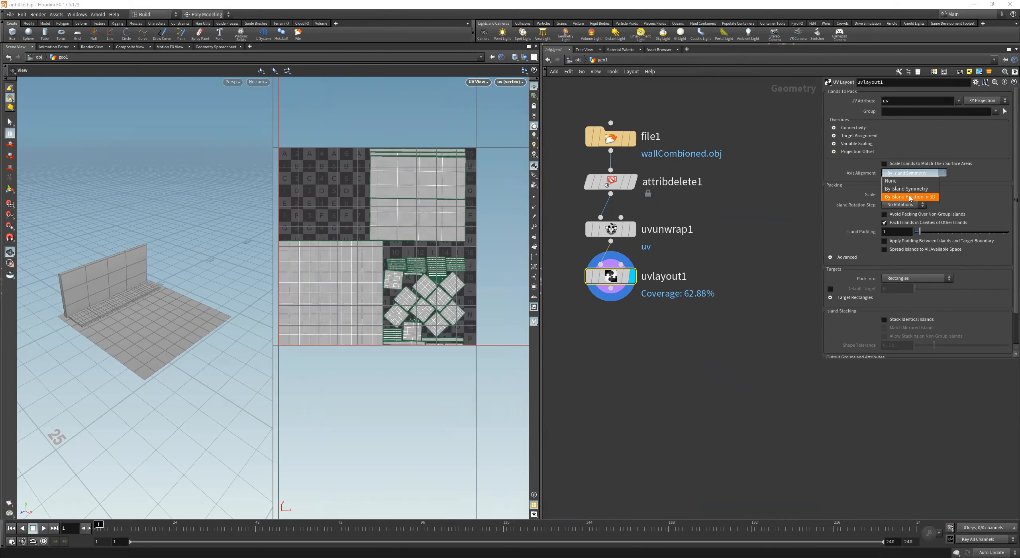
{"action": "left_click", "coordinate": [911, 197]}
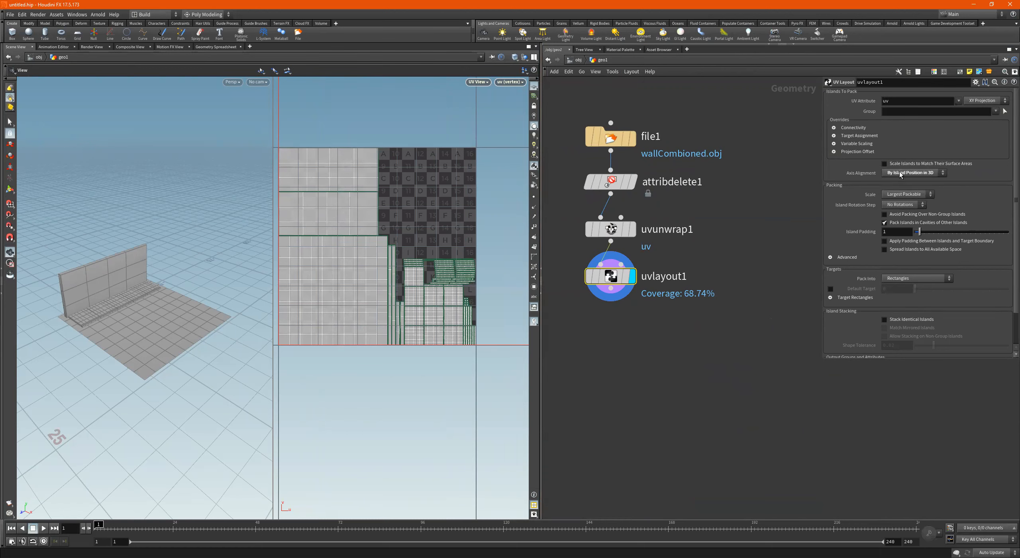
Step: Set the UV Layout packing scale to Fixed and pack the islands into UDIM Tiles
{"action": "scroll", "coordinate": [465, 289], "scroll_direction": "down", "scroll_amount": 3}
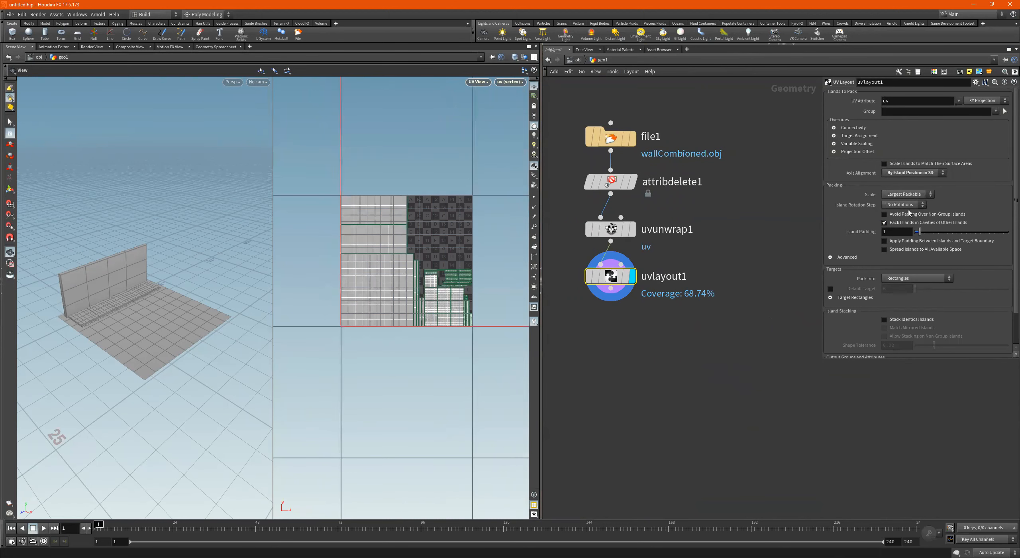
{"action": "left_click", "coordinate": [910, 194]}
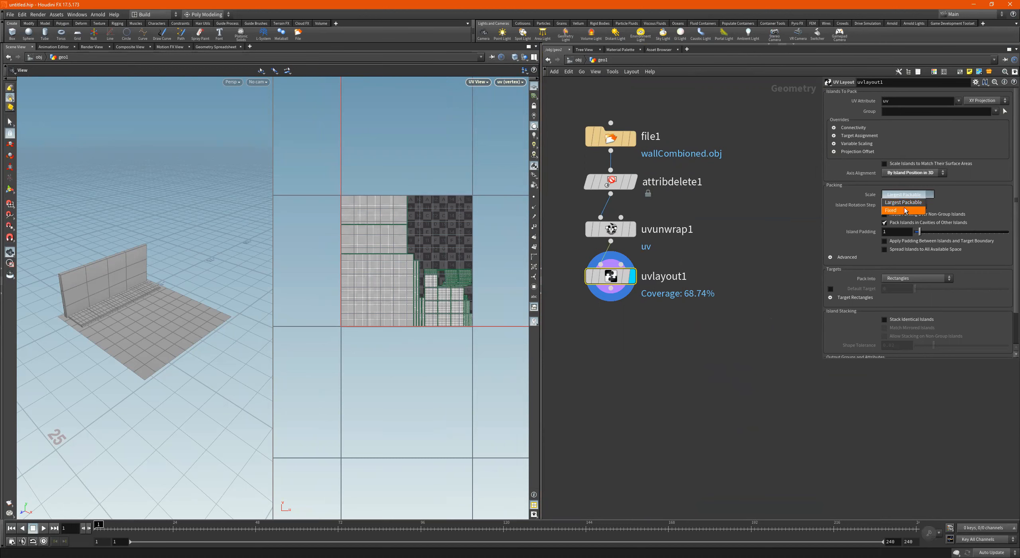
{"action": "left_click", "coordinate": [905, 211]}
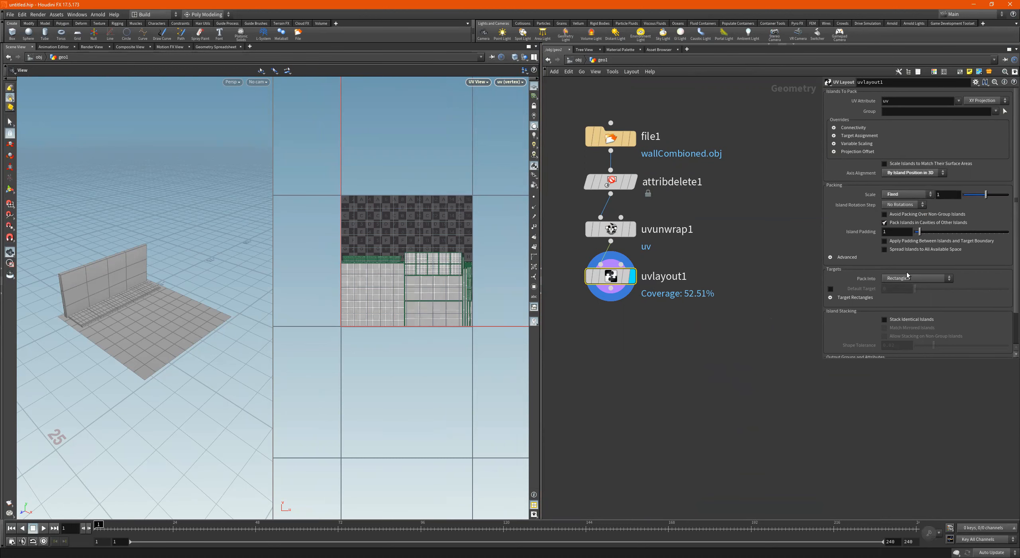
{"action": "left_click", "coordinate": [910, 278]}
{"action": "left_click", "coordinate": [896, 294]}
Step: Raise the UV Layout's fixed scale to 1.32
{"action": "middle_click", "coordinate": [955, 194]}
{"action": "middle_click_drag", "start_coordinate": [969, 210], "coordinate": [1008, 211]}
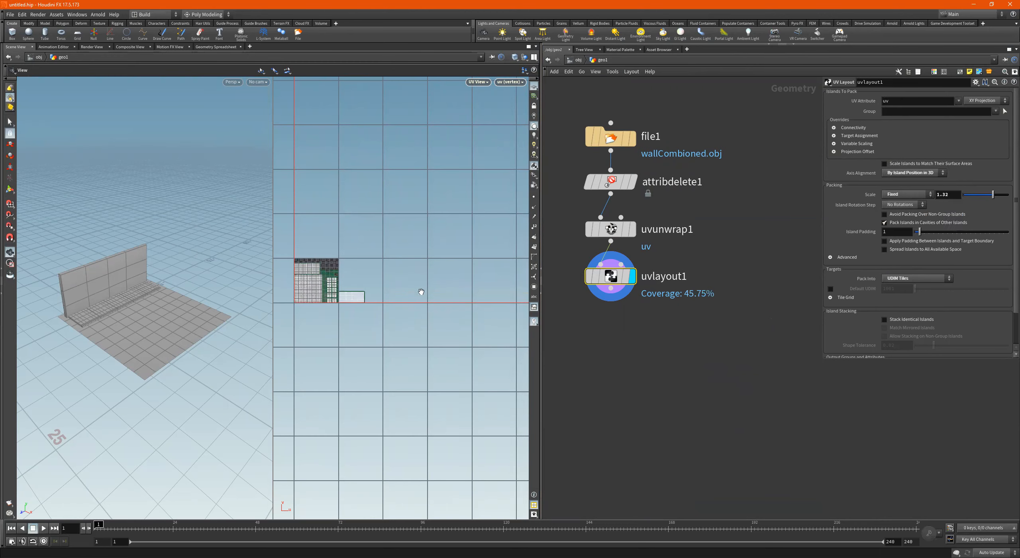
{"action": "right_click_drag", "start_coordinate": [332, 292], "coordinate": [405, 278]}
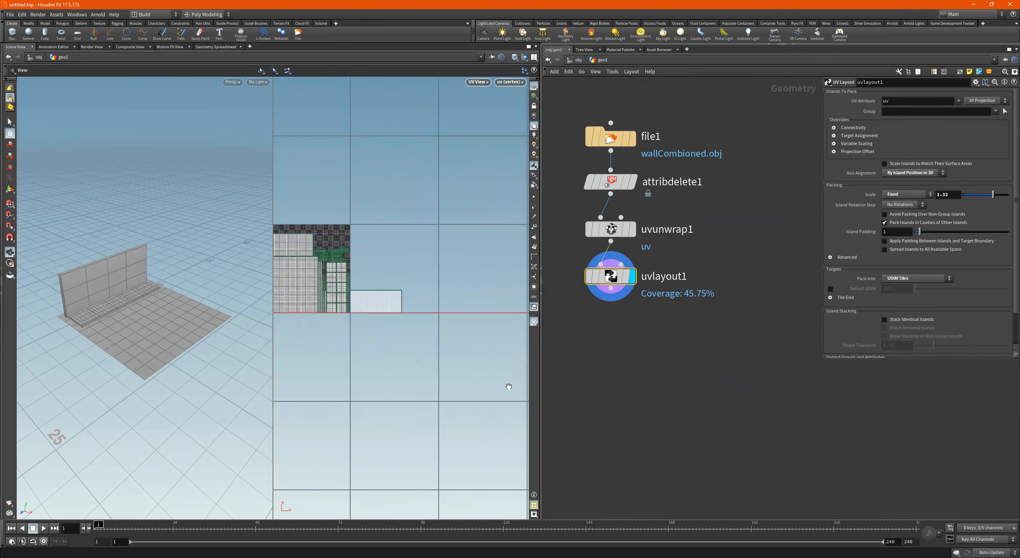
Step: Widen the viewport area and increase the UV Layout's fixed scale to 2.061 so the islands spread over more tiles
{"action": "left_click_drag", "start_coordinate": [541, 391], "coordinate": [701, 411]}
{"action": "right_click_drag", "start_coordinate": [558, 410], "coordinate": [461, 338]}
{"action": "middle_click_drag", "start_coordinate": [461, 338], "coordinate": [446, 323]}
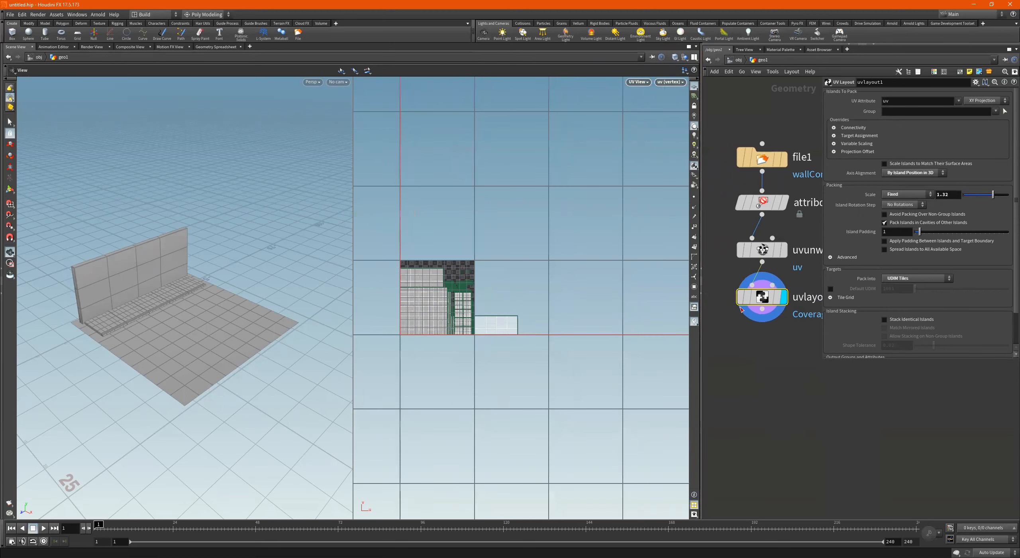
{"action": "right_click_drag", "start_coordinate": [441, 304], "coordinate": [471, 305]}
{"action": "middle_click_drag", "start_coordinate": [417, 316], "coordinate": [475, 300]}
{"action": "left_click_drag", "start_coordinate": [993, 194], "coordinate": [1009, 195]}
{"action": "right_click_drag", "start_coordinate": [578, 239], "coordinate": [479, 236]}
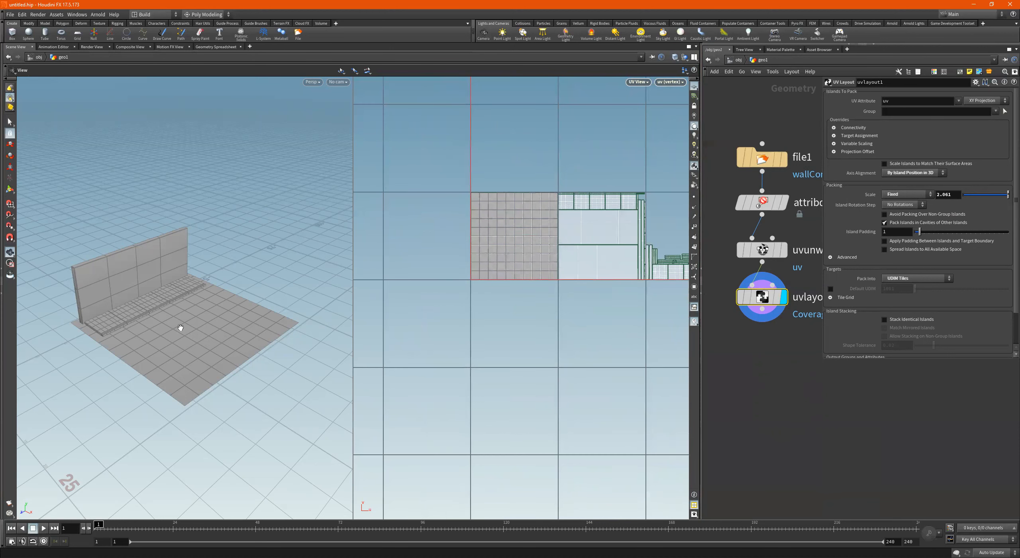
{"action": "middle_click_drag", "start_coordinate": [549, 279], "coordinate": [475, 341]}
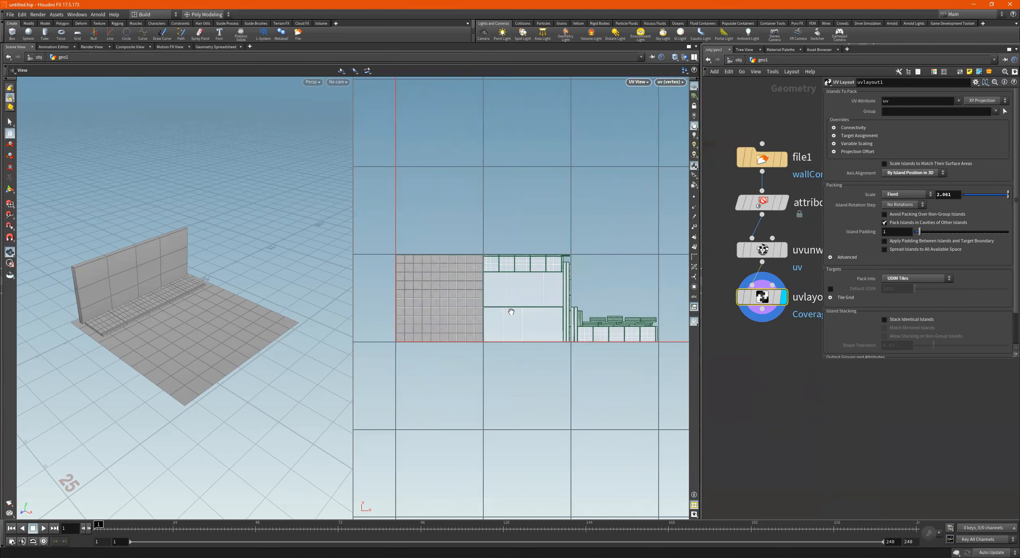
Step: Add a UV Quick Shade node below uvlayout1, feed it from uvlayout1 and display it
{"action": "scroll", "coordinate": [743, 346], "scroll_direction": "down", "scroll_amount": 2}
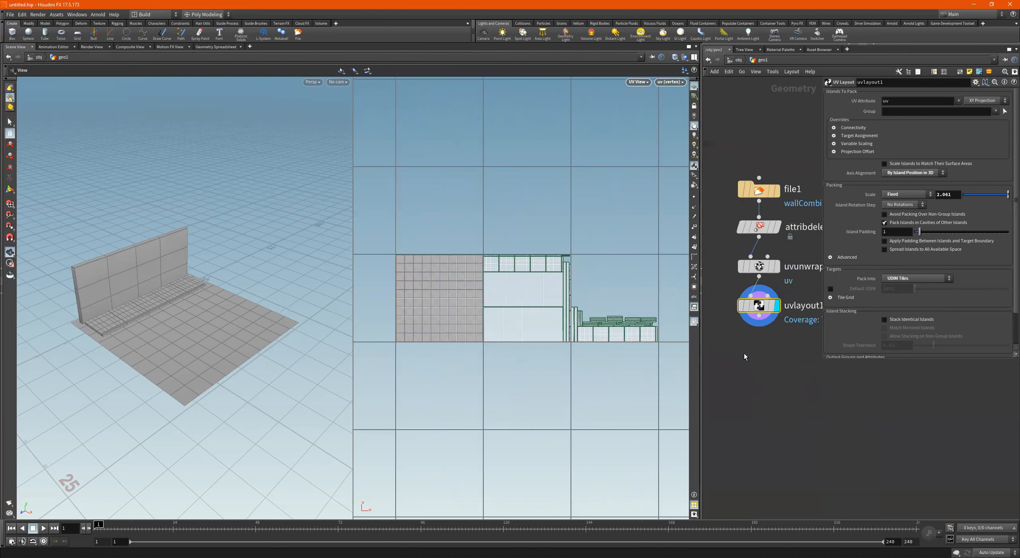
{"action": "key", "text": "Tab"}
{"action": "mouse_move", "coordinate": [746, 350]}
{"action": "type", "text": "uv"}
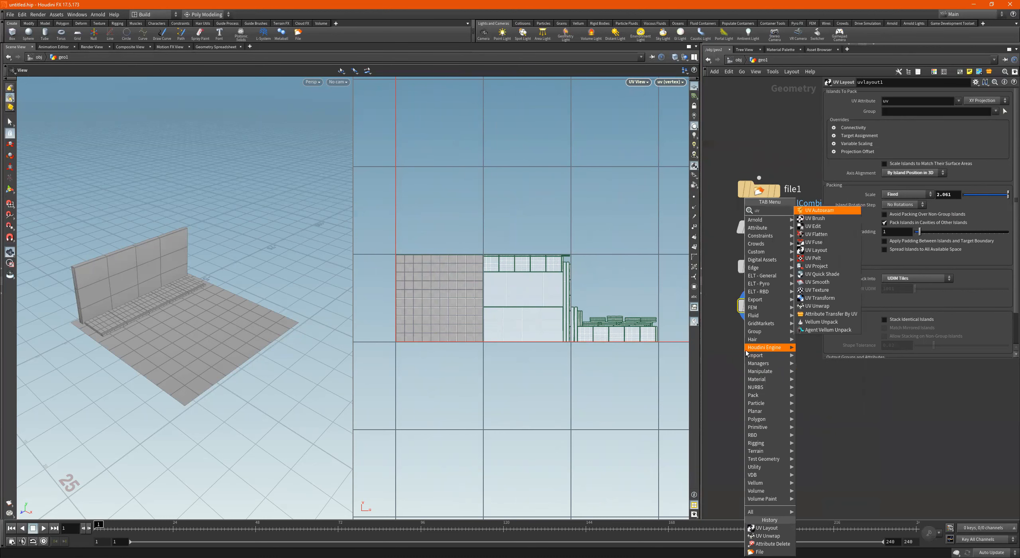
{"action": "type", "text": "q"}
{"action": "key", "text": "Return"}
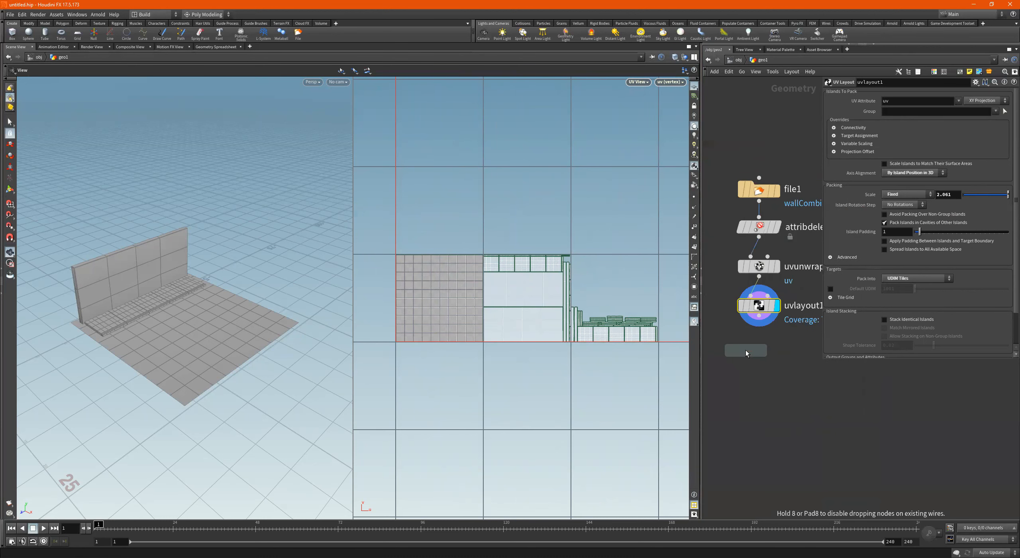
{"action": "left_click", "coordinate": [746, 350]}
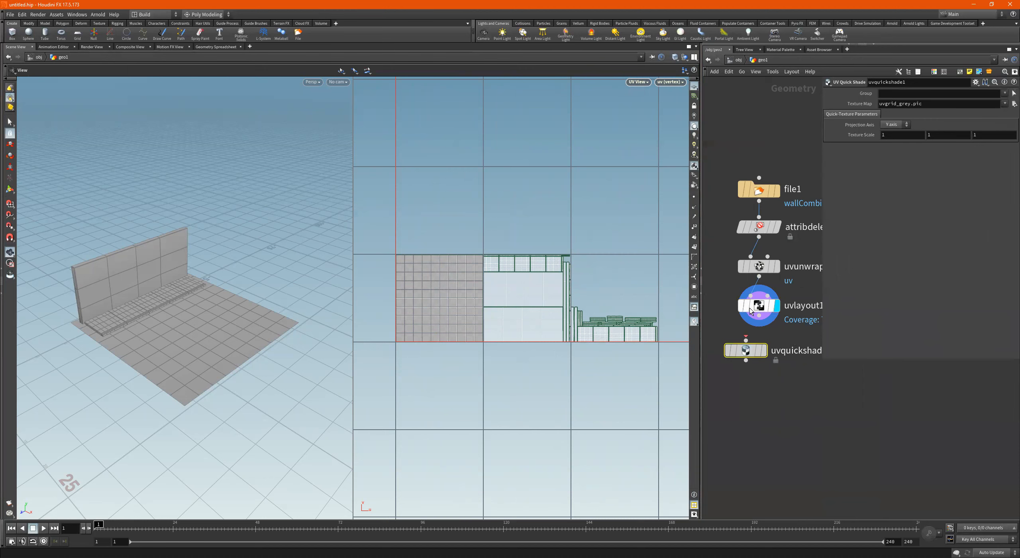
{"action": "left_click_drag", "start_coordinate": [759, 315], "coordinate": [760, 350]}
{"action": "left_click", "coordinate": [761, 350]}
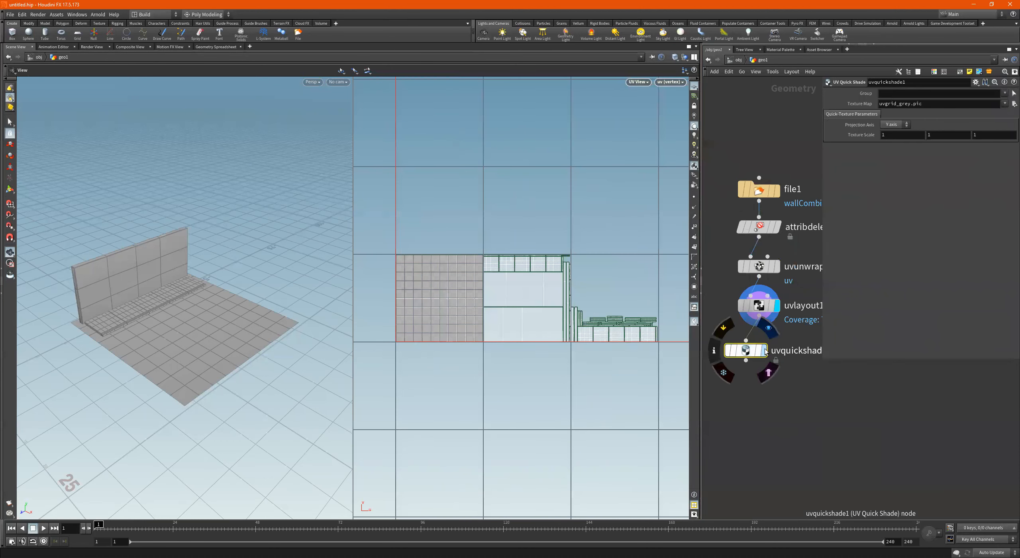
Step: Inspect the grid texture on the wall and floor up close and from other angles, along with the UV tiles
{"action": "left_click_drag", "start_coordinate": [188, 325], "coordinate": [163, 338]}
{"action": "scroll", "coordinate": [163, 338], "scroll_direction": "up", "scroll_amount": 2}
{"action": "scroll", "coordinate": [172, 283], "scroll_direction": "up", "scroll_amount": 5}
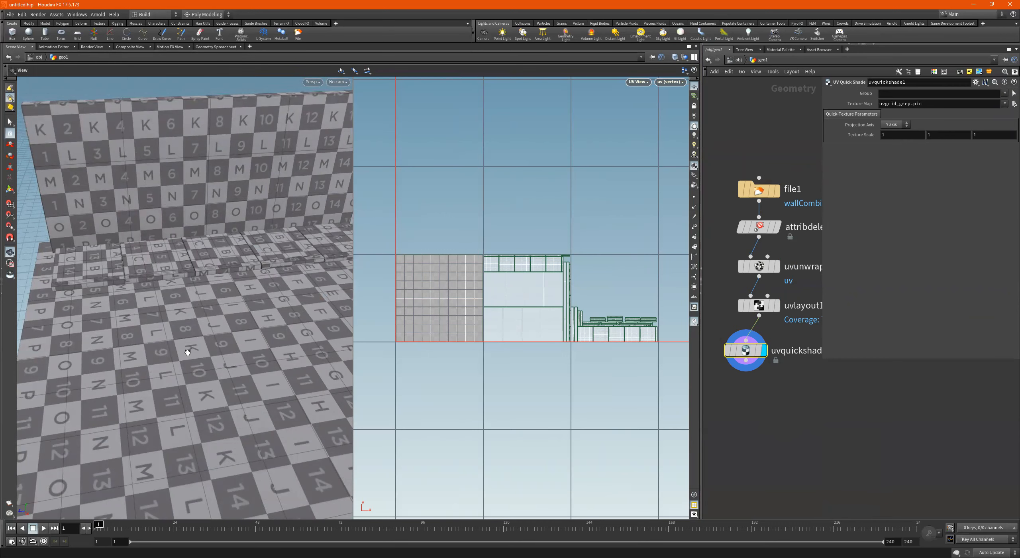
{"action": "scroll", "coordinate": [138, 342], "scroll_direction": "down", "scroll_amount": 3}
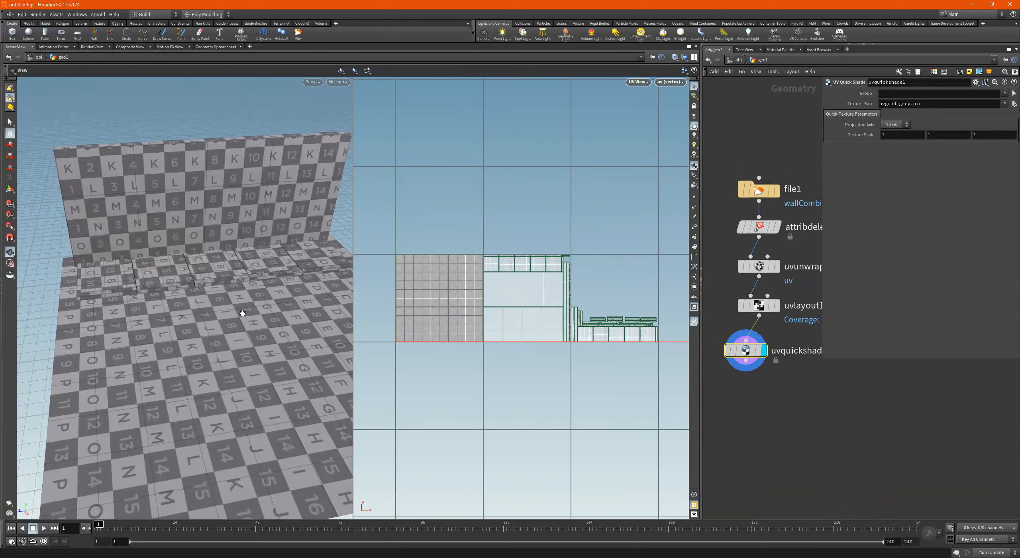
{"action": "scroll", "coordinate": [180, 320], "scroll_direction": "down", "scroll_amount": 1}
{"action": "left_click_drag", "start_coordinate": [180, 320], "coordinate": [219, 319]}
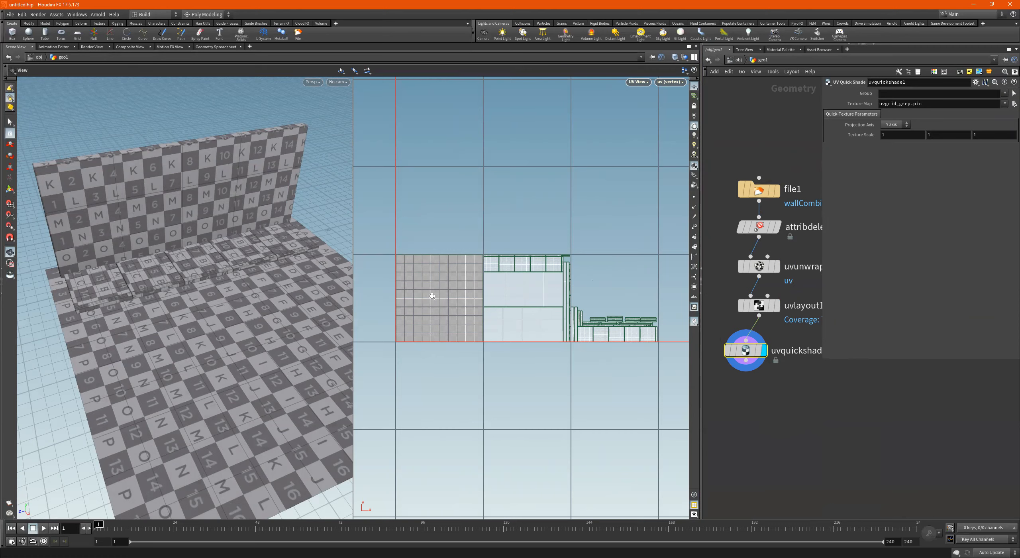
{"action": "scroll", "coordinate": [463, 295], "scroll_direction": "down", "scroll_amount": 2}
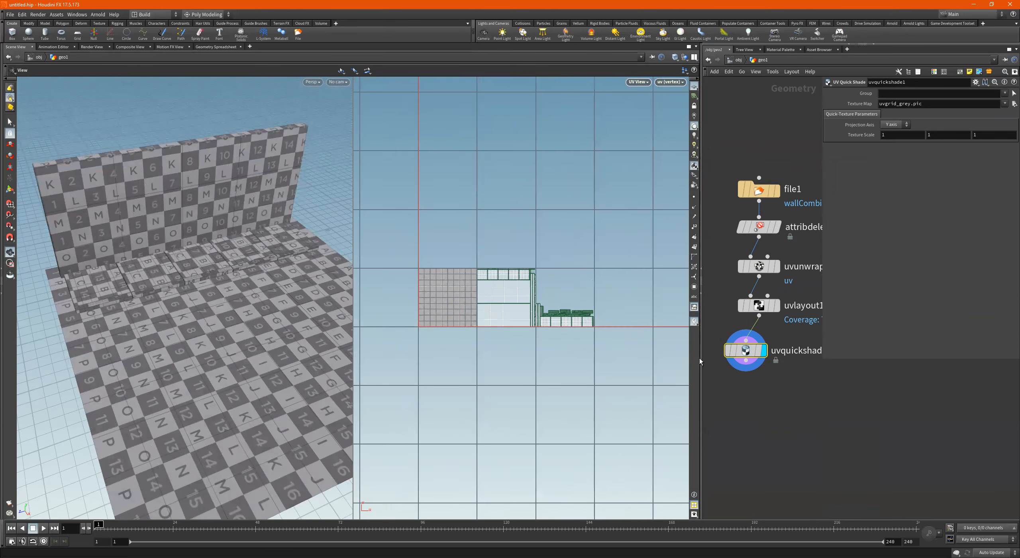
Step: Widen the network pane and display uvunwrap1 followed by uvlayout1 to compare their UVs
{"action": "left_click_drag", "start_coordinate": [700, 358], "coordinate": [578, 358]}
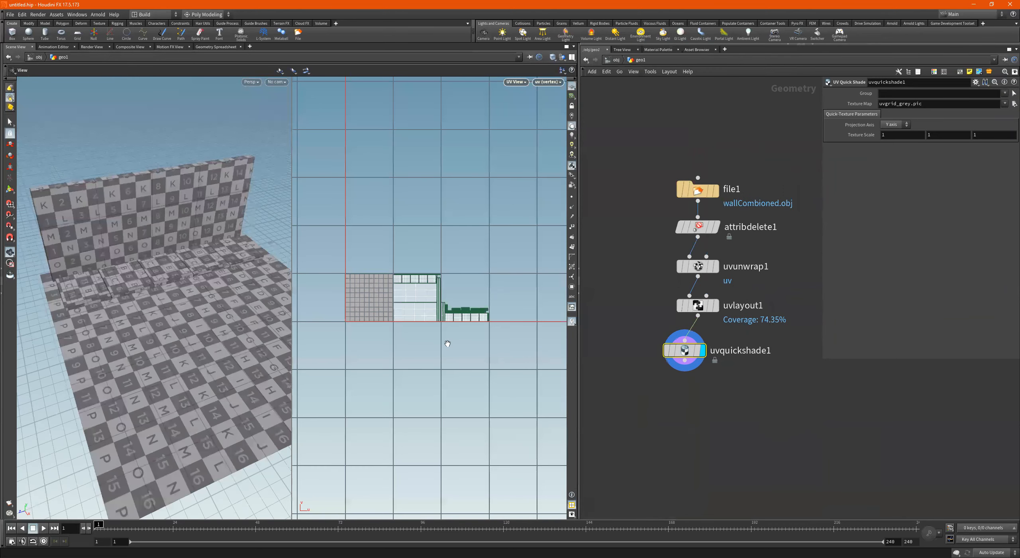
{"action": "key", "text": "h"}
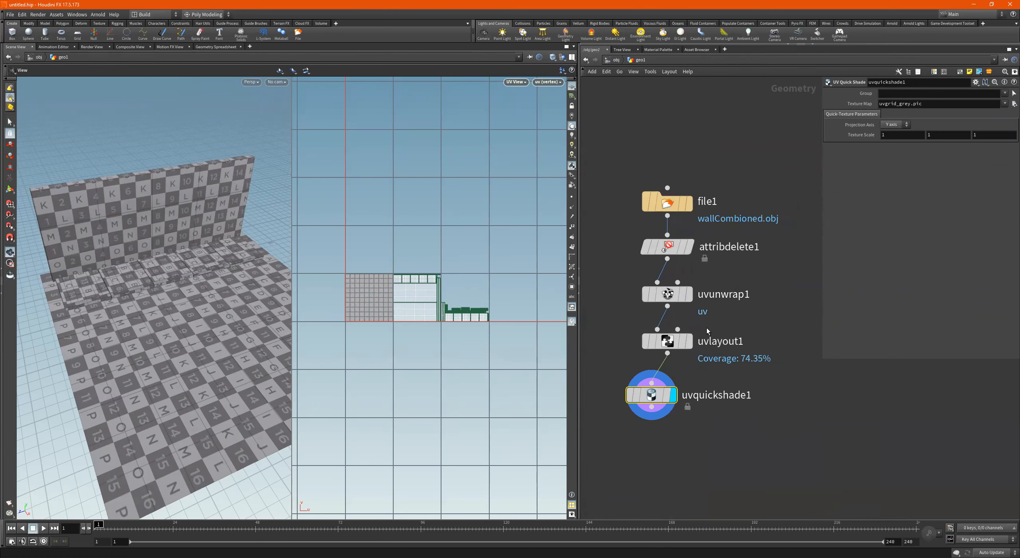
{"action": "left_click", "coordinate": [689, 295]}
{"action": "left_click", "coordinate": [670, 294]}
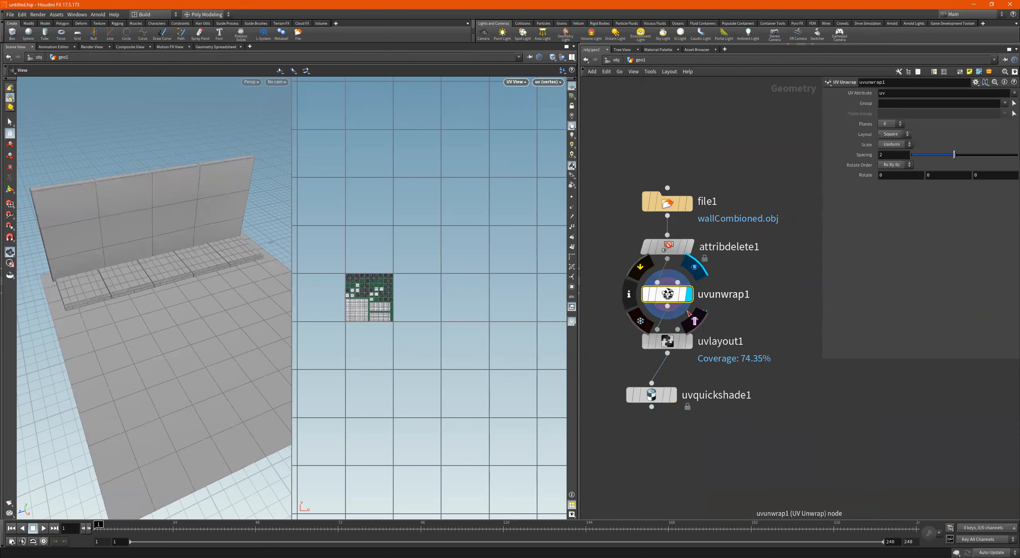
{"action": "left_click", "coordinate": [689, 341]}
{"action": "left_click", "coordinate": [668, 343]}
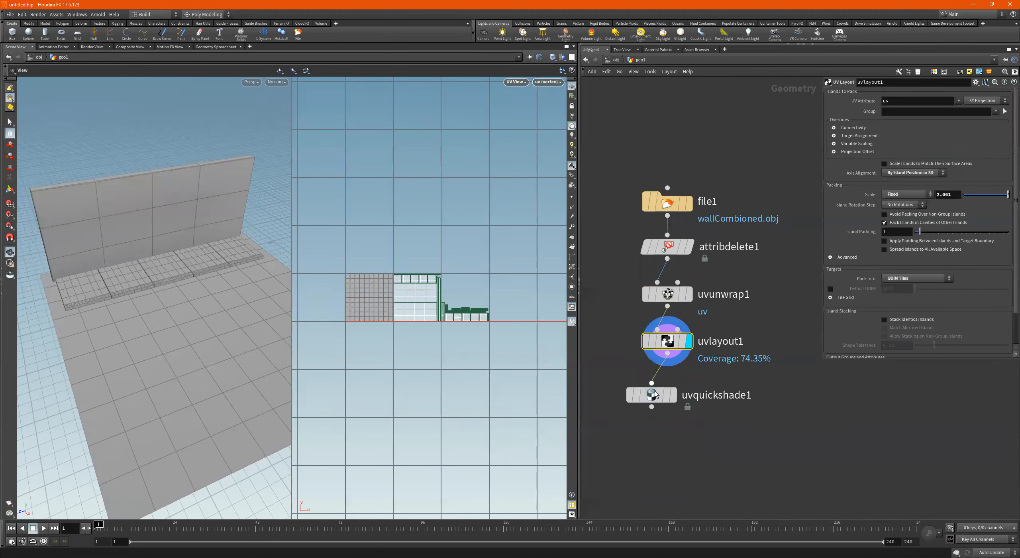
Step: Move uvquickshade1 away from the main chain and compare the UVs of uvunwrap1 and uvlayout1 once more, ending on uvlayout1
{"action": "left_click_drag", "start_coordinate": [655, 394], "coordinate": [628, 402]}
{"action": "middle_click_drag", "start_coordinate": [382, 297], "coordinate": [398, 299]}
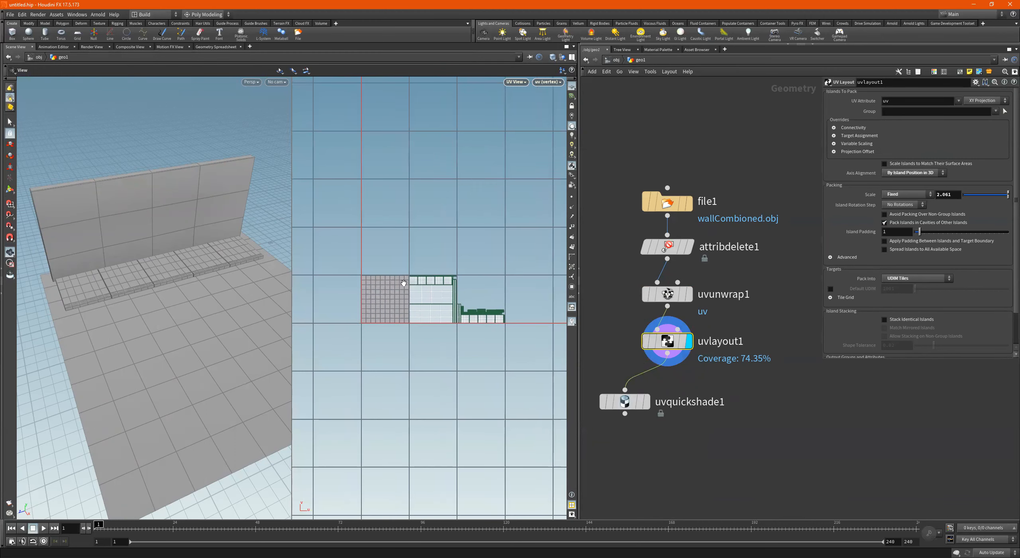
{"action": "mouse_move", "coordinate": [683, 258]}
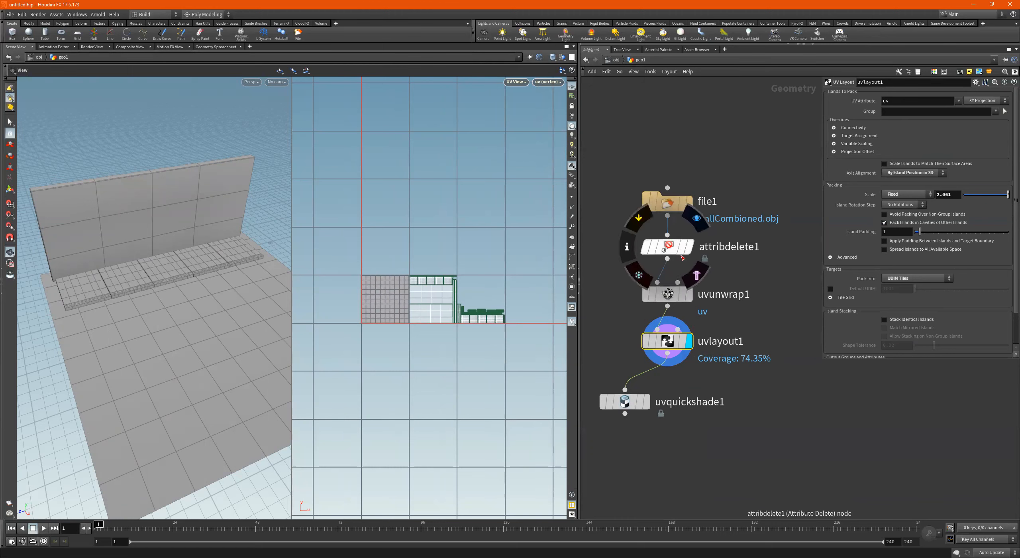
{"action": "left_click", "coordinate": [688, 295]}
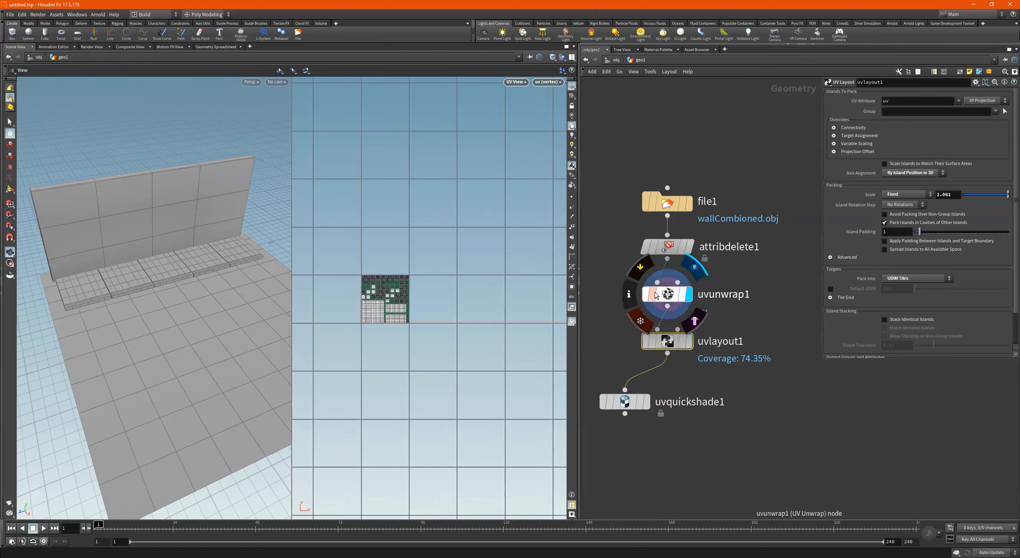
{"action": "left_click", "coordinate": [688, 344]}
{"action": "scroll", "coordinate": [391, 293], "scroll_direction": "up", "scroll_amount": 1}
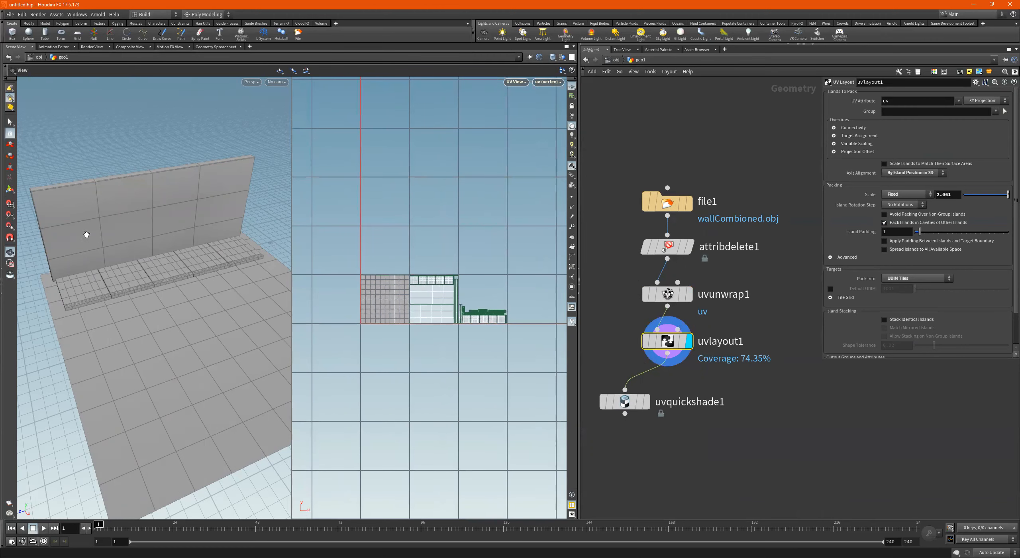
Step: Add a UV Edit node after uvlayout1 for moving a single face of the floor island
{"action": "left_click", "coordinate": [10, 189]}
{"action": "left_click", "coordinate": [376, 288]}
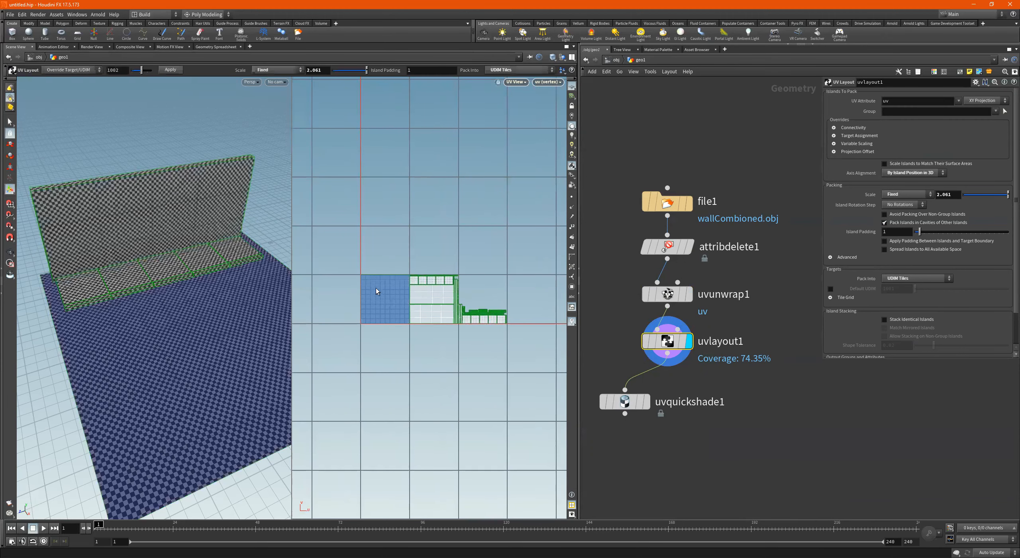
{"action": "key", "text": "e"}
{"action": "key", "text": "t"}
{"action": "left_click", "coordinate": [377, 291]}
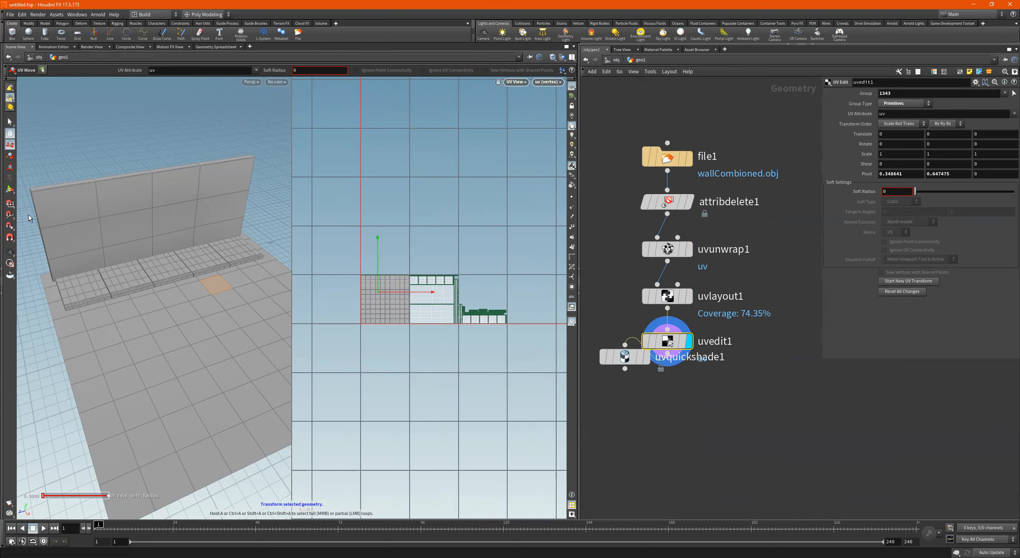
Step: Move uvquickshade1 clear of uvedit1 and apply the UV move to the whole floor island, primitives 1260-1379
{"action": "left_click", "coordinate": [10, 189]}
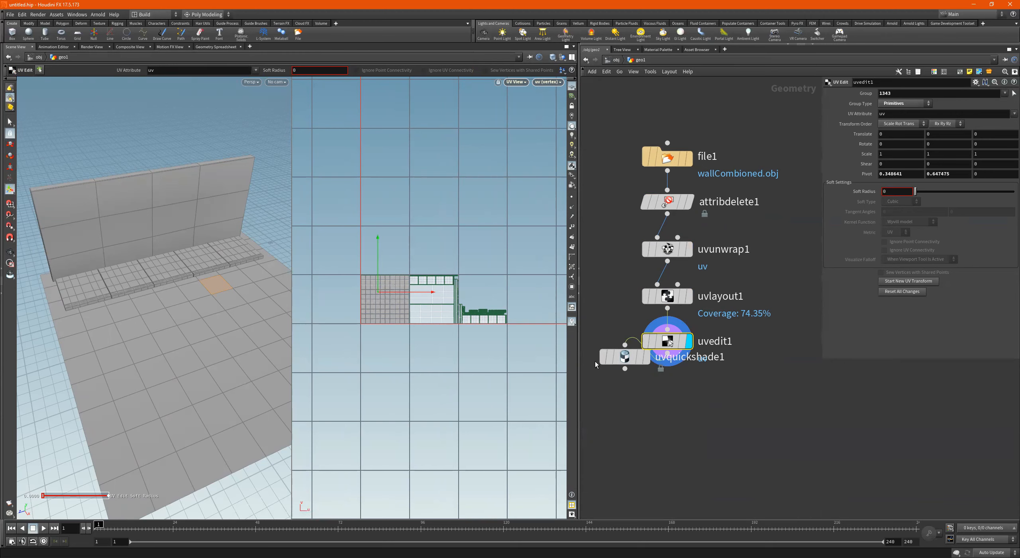
{"action": "left_click_drag", "start_coordinate": [629, 357], "coordinate": [606, 383]}
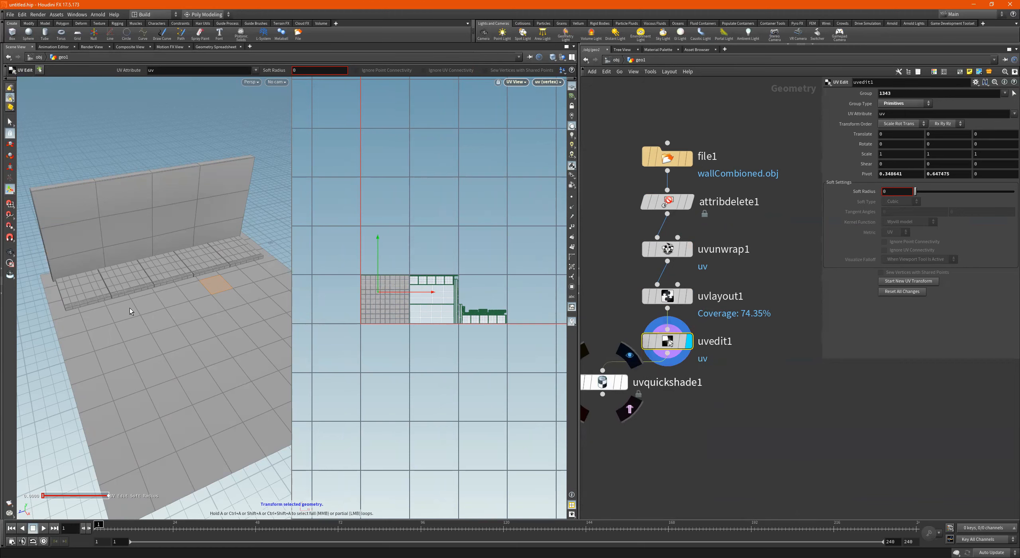
{"action": "left_click", "coordinate": [10, 123]}
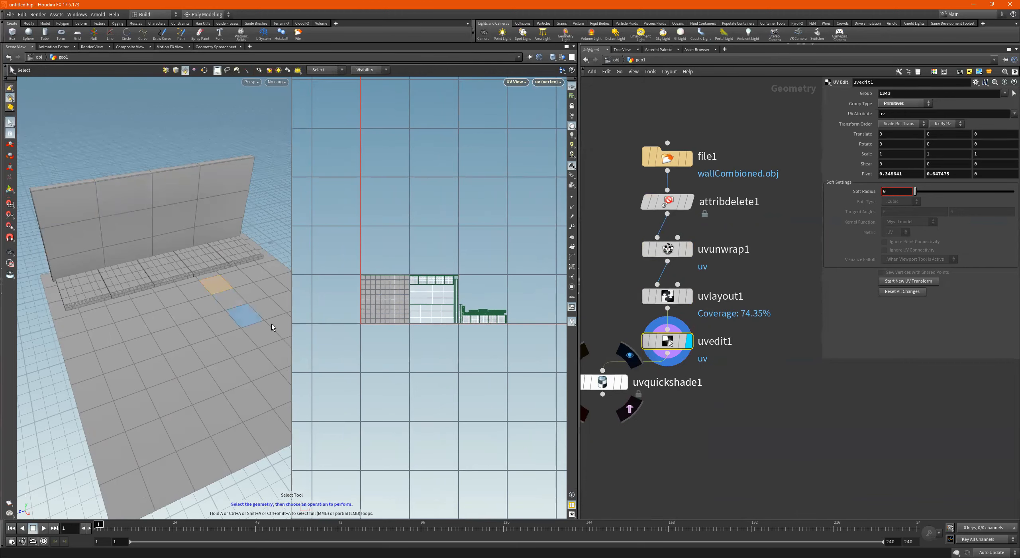
{"action": "left_click", "coordinate": [382, 309]}
{"action": "double_click", "coordinate": [382, 308]}
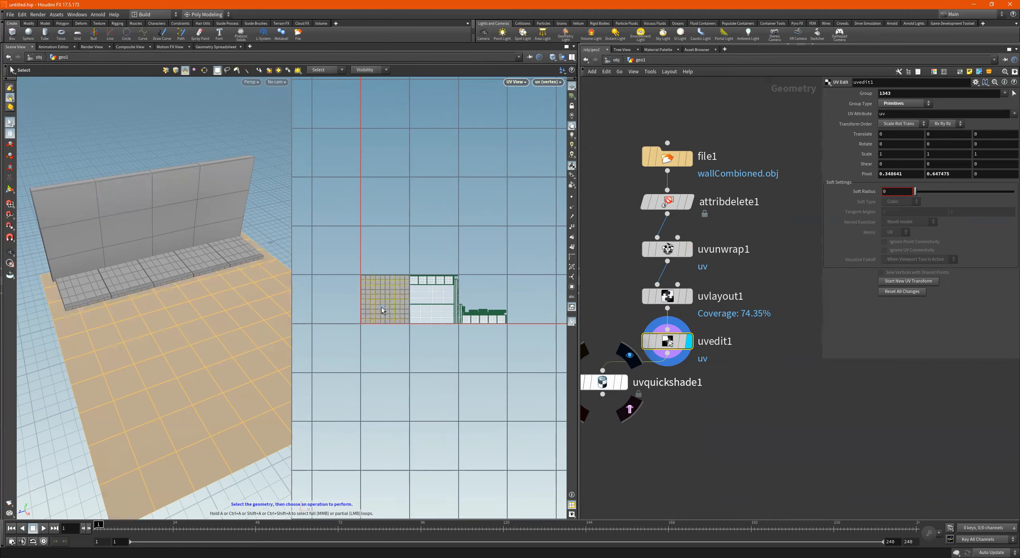
{"action": "key", "text": "t"}
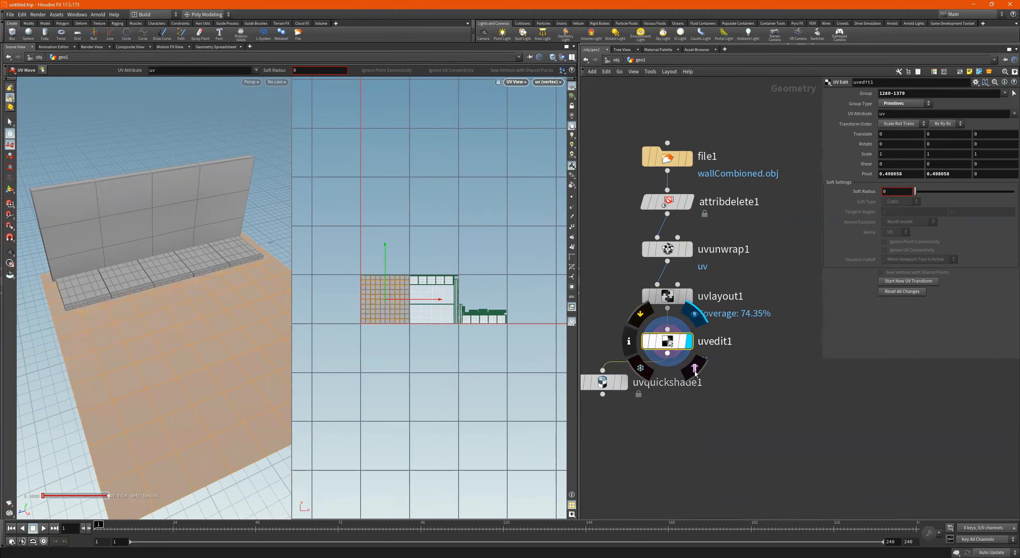
Step: Move the floor's UV island straight up by about 1.06 and undo the move
{"action": "mouse_move", "coordinate": [657, 342]}
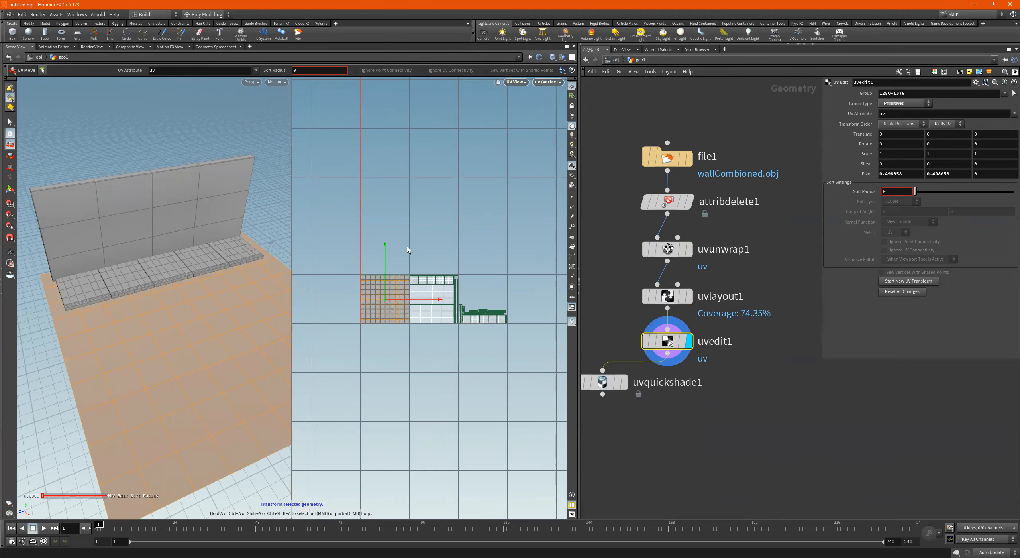
{"action": "left_click_drag", "start_coordinate": [386, 264], "coordinate": [385, 211]}
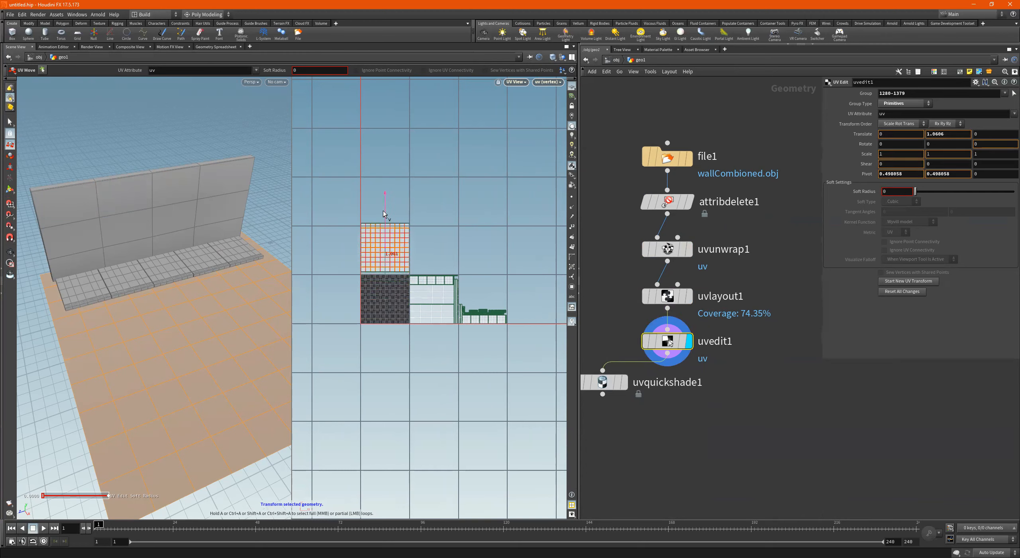
{"action": "key", "text": "ctrl+z"}
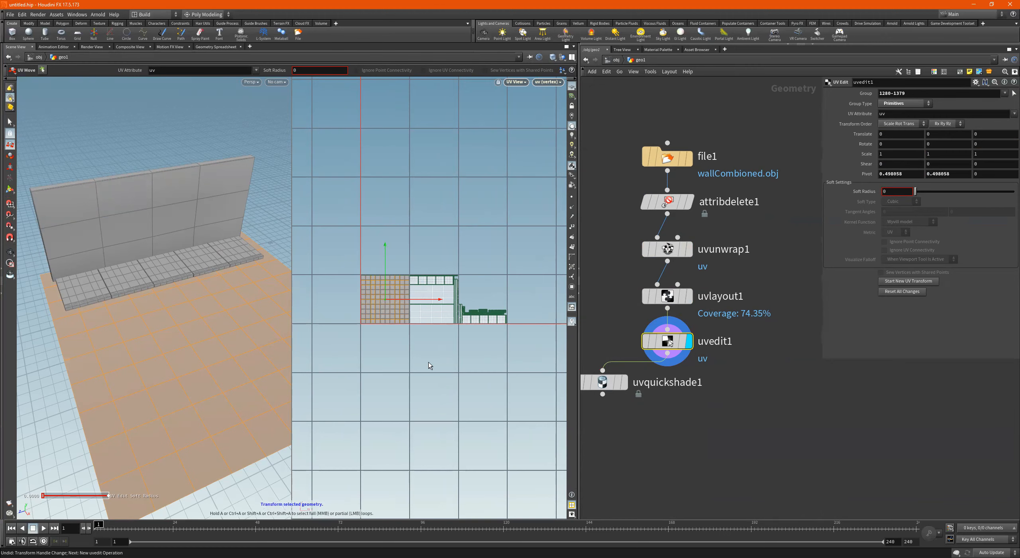
Step: Try a UV Transform node on the floor island with a vertical translation of 1, and undo both the move and the node
{"action": "key", "text": "Tab"}
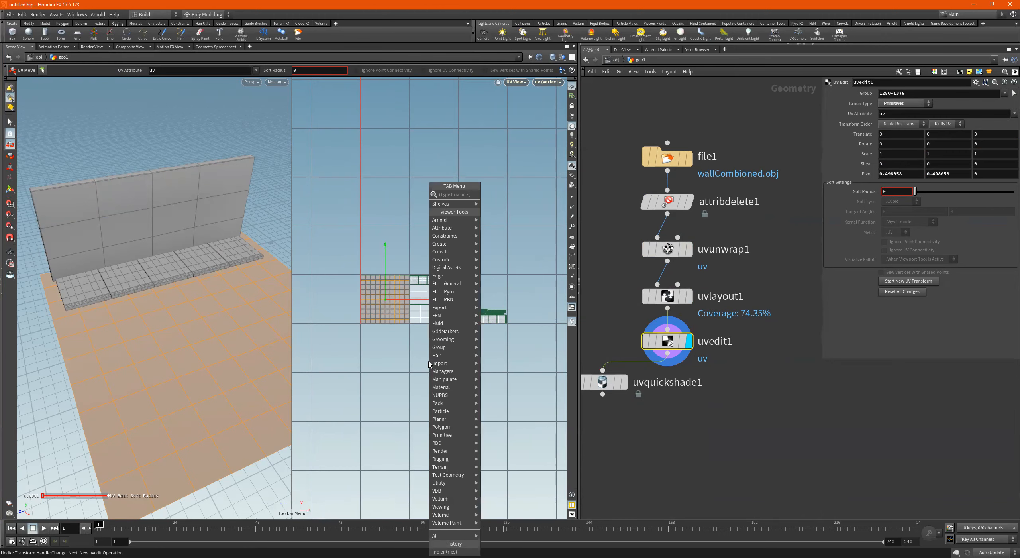
{"action": "type", "text": "uvtr"}
{"action": "key", "text": "Return"}
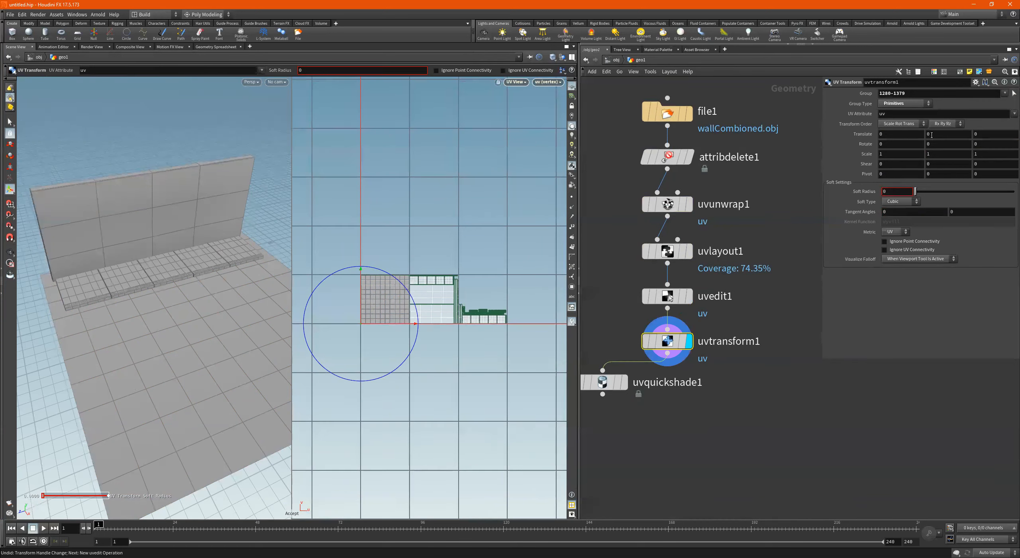
{"action": "type", "text": "1"}
{"action": "key", "text": "Return"}
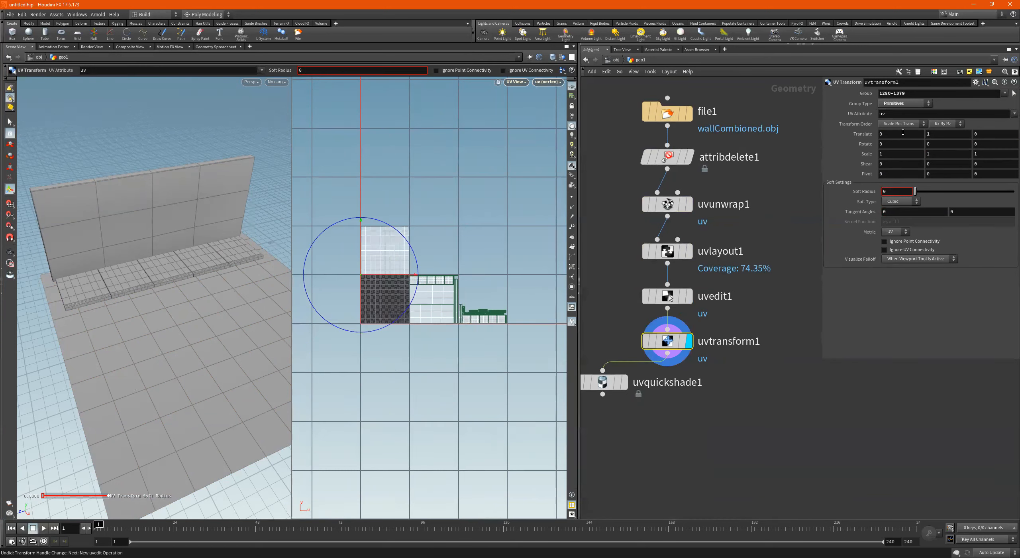
{"action": "key", "text": "ctrl+z"}
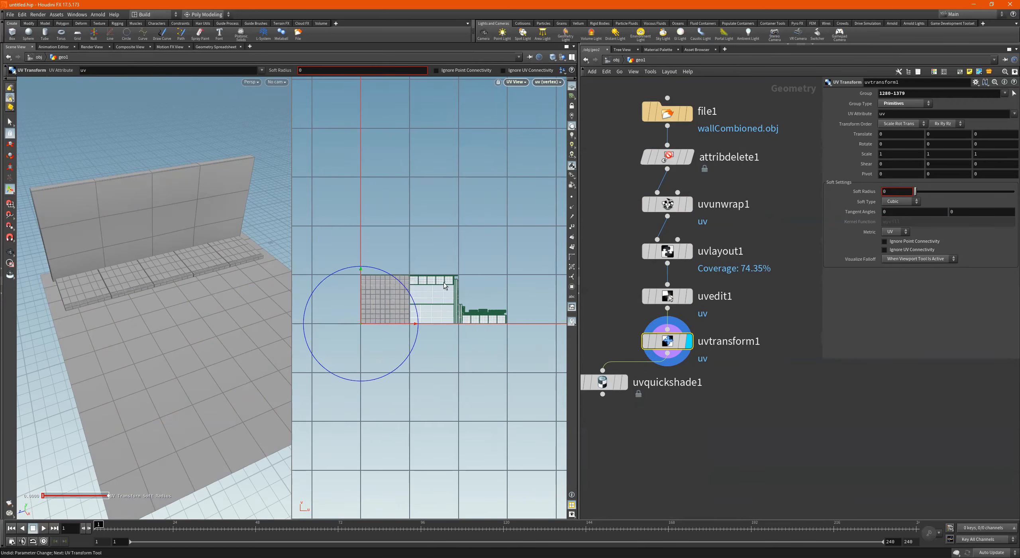
{"action": "key", "text": "ctrl+z"}
{"action": "key", "text": "h"}
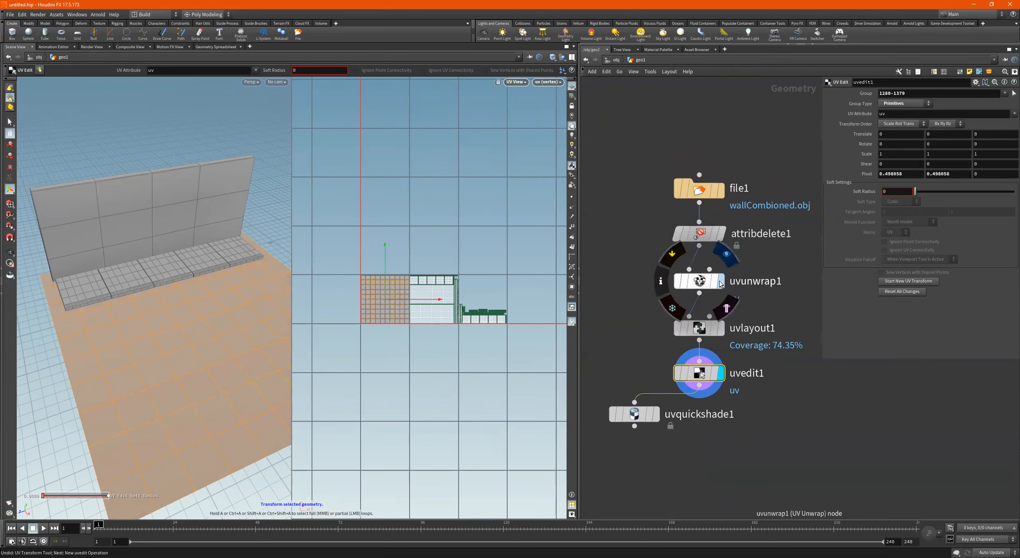
Step: Display and select uvunwrap1, and move it out of line with the rest of the node chain
{"action": "left_click", "coordinate": [722, 281]}
{"action": "left_click", "coordinate": [700, 282]}
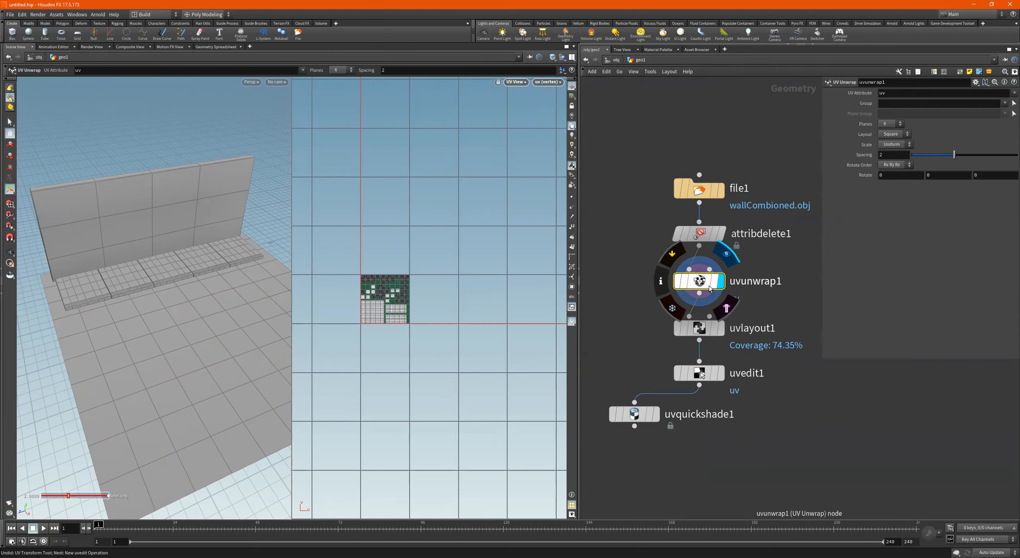
{"action": "left_click_drag", "start_coordinate": [710, 288], "coordinate": [641, 284]}
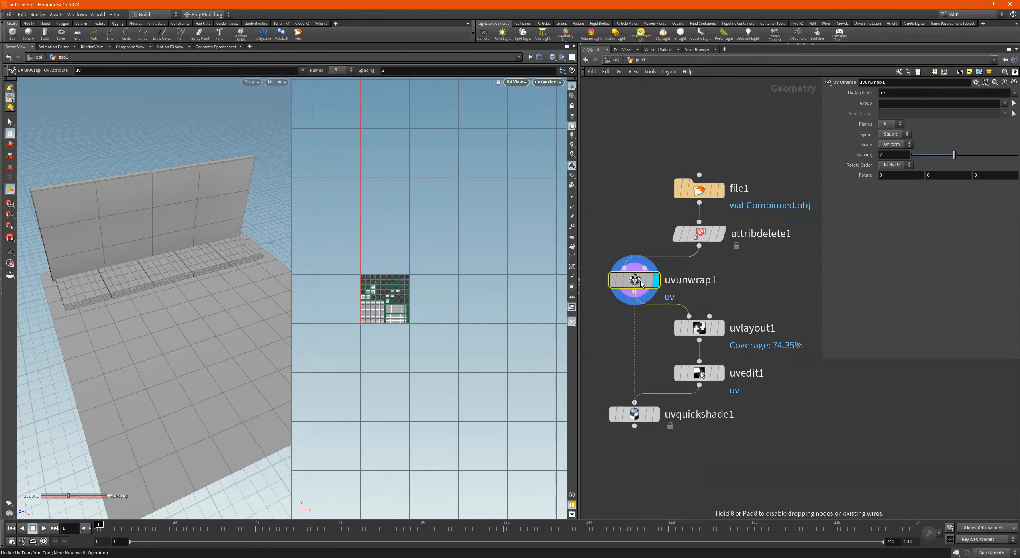
{"action": "right_click_drag", "start_coordinate": [358, 303], "coordinate": [375, 306], "text": "alt"}
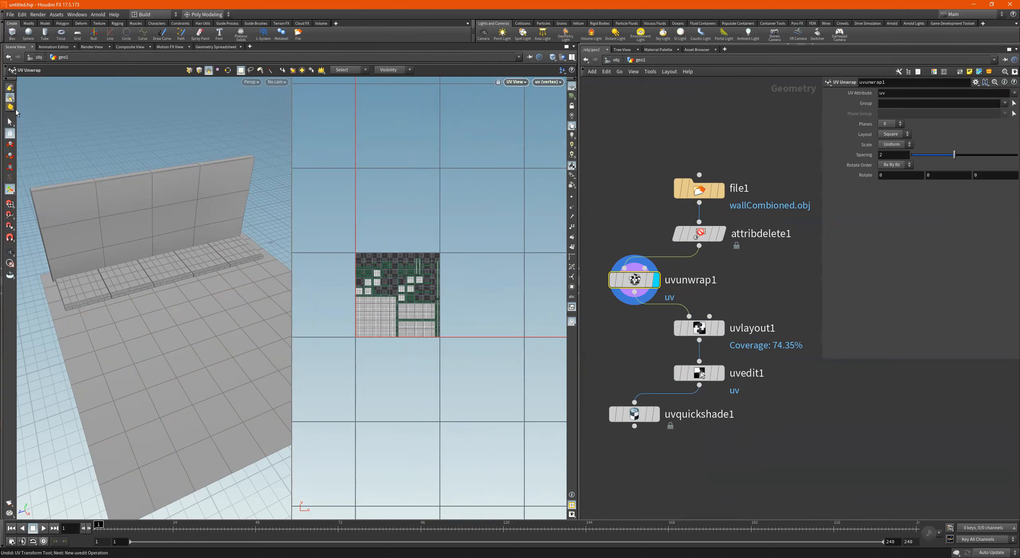
Step: Select the floor's island in the uvunwrap1 UVs and move it straight up by about 1.33 with a UV Edit node
{"action": "left_click", "coordinate": [9, 122]}
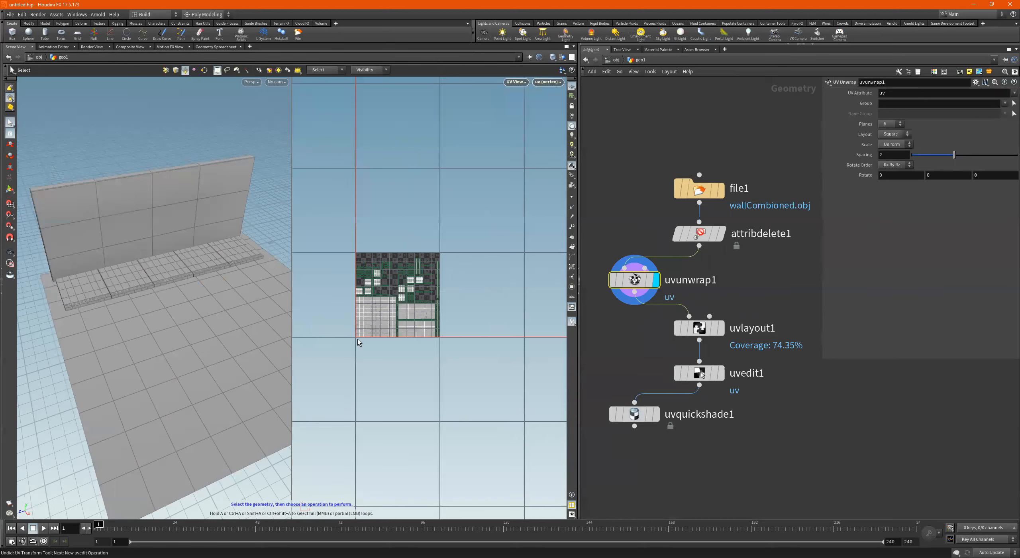
{"action": "left_click", "coordinate": [370, 314]}
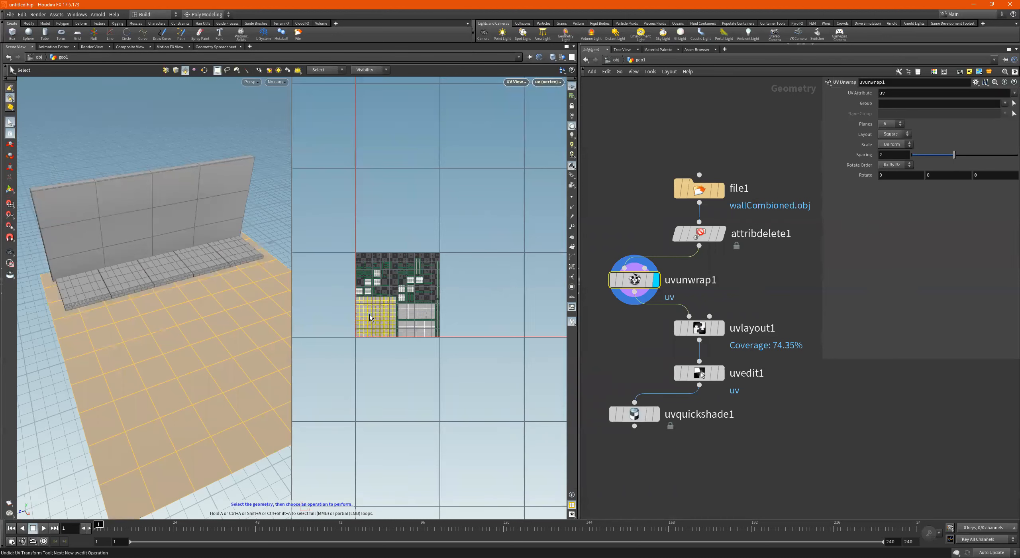
{"action": "key", "text": "t"}
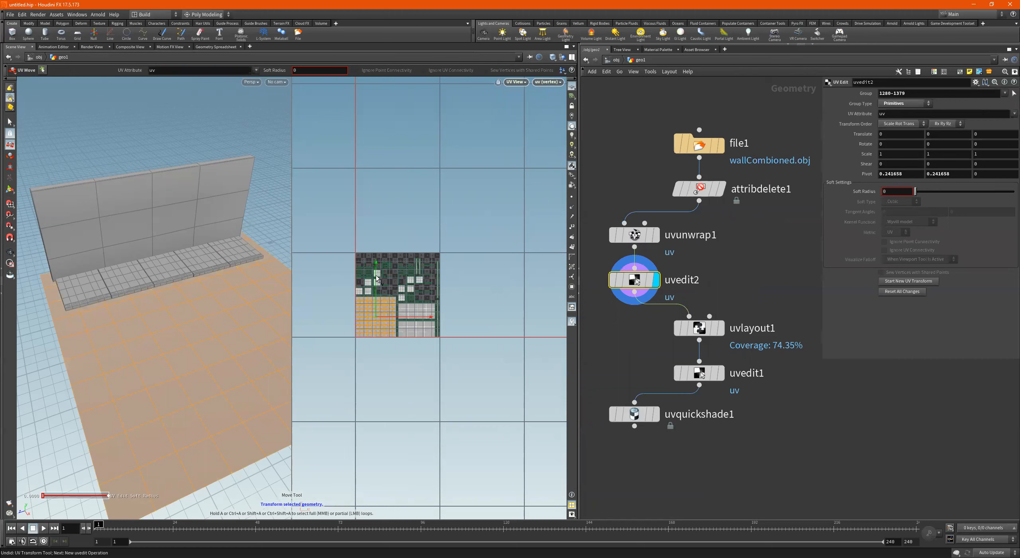
{"action": "left_click_drag", "start_coordinate": [377, 278], "coordinate": [382, 165]}
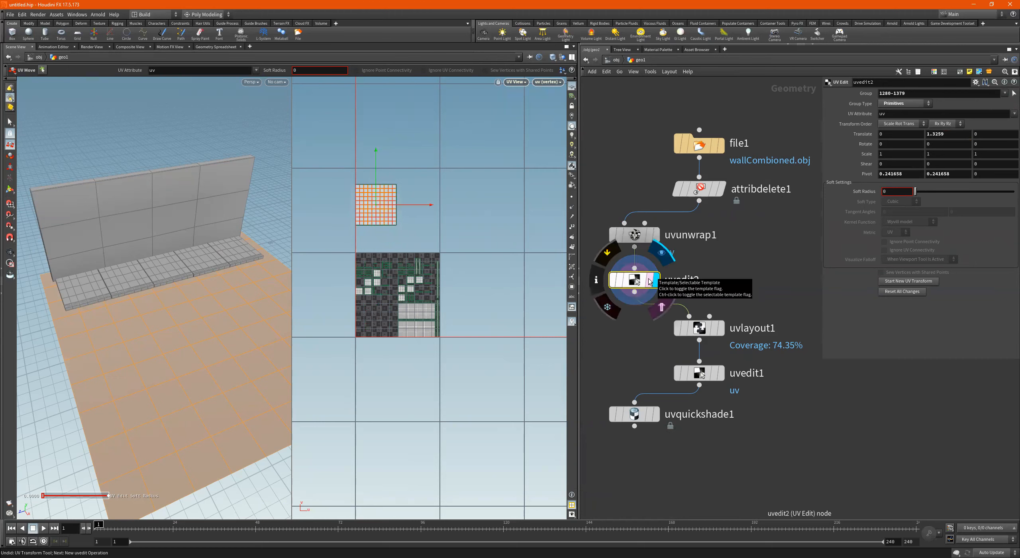
{"action": "key", "text": "Escape"}
{"action": "left_click_drag", "start_coordinate": [439, 228], "coordinate": [447, 255]}
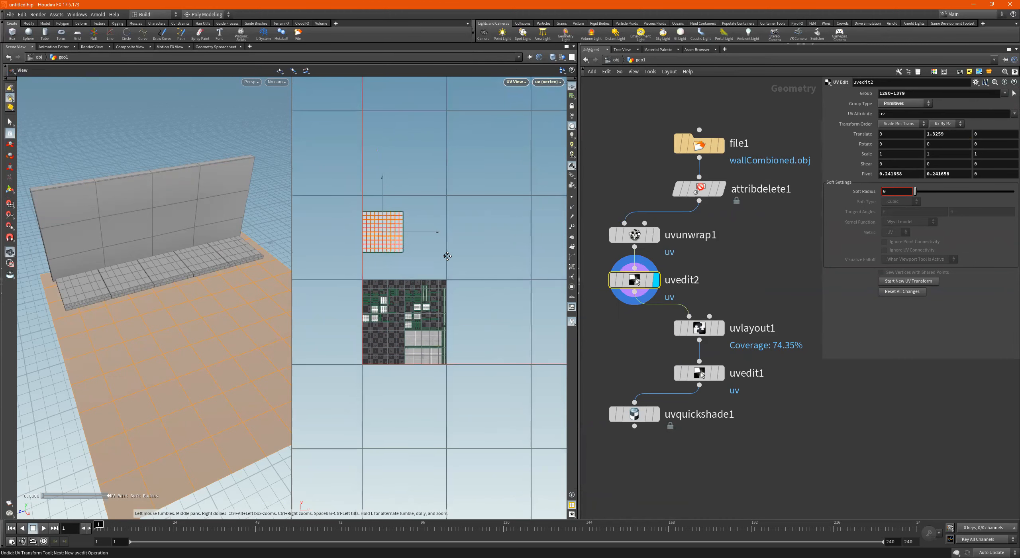
{"action": "key", "text": "Return"}
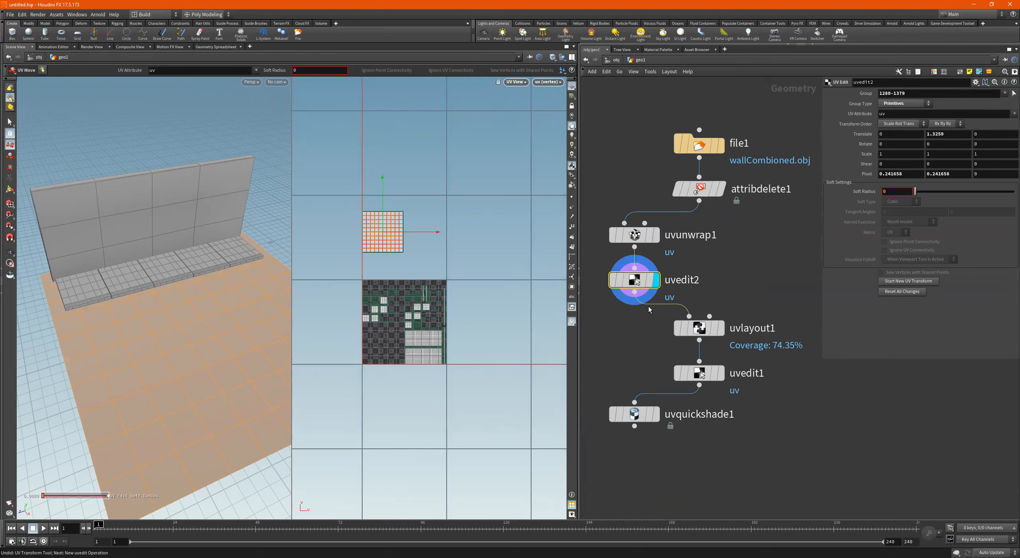
Step: Set uvedit2 well apart from the node chain and display uvunwrap1
{"action": "middle_click_drag", "start_coordinate": [695, 298], "coordinate": [680, 309]}
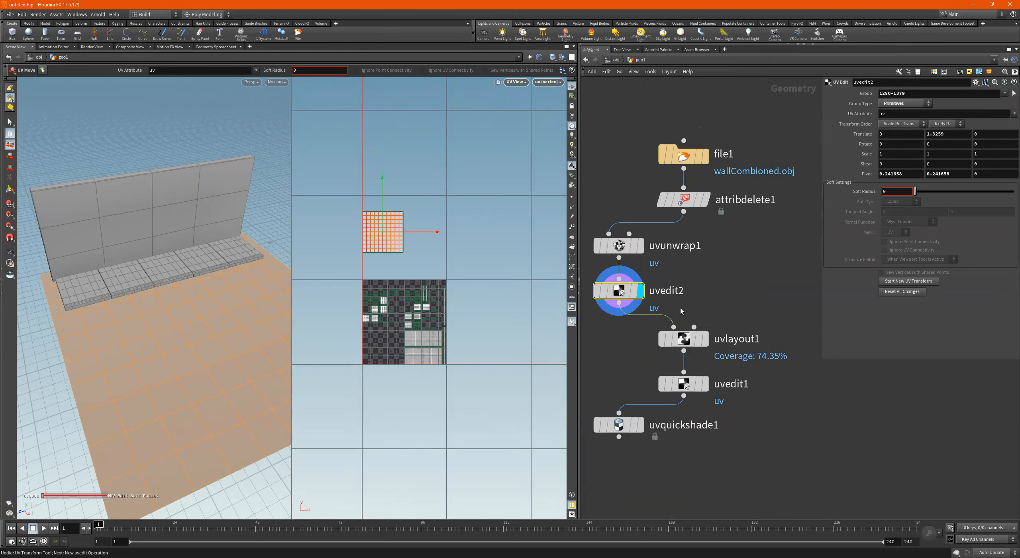
{"action": "middle_click_drag", "start_coordinate": [638, 336], "coordinate": [735, 346]}
{"action": "left_click_drag", "start_coordinate": [708, 299], "coordinate": [608, 306]}
{"action": "middle_click_drag", "start_coordinate": [709, 315], "coordinate": [628, 341]}
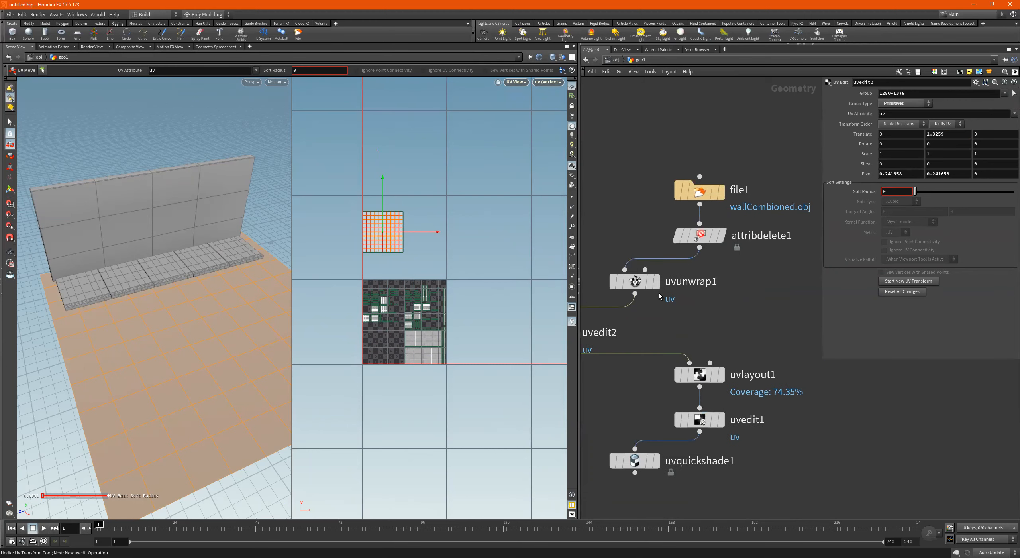
{"action": "left_click", "coordinate": [658, 282]}
{"action": "left_click", "coordinate": [638, 281]}
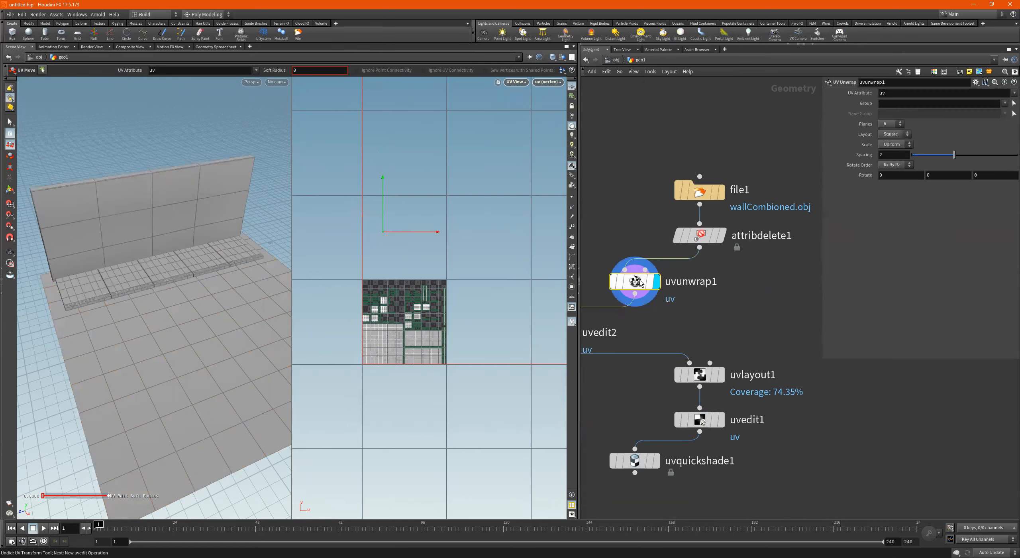
Step: Delete all UV nodes below attribdelete1, from uvunwrap1 down to uvquickshade1
{"action": "middle_click_drag", "start_coordinate": [675, 326], "coordinate": [741, 326]}
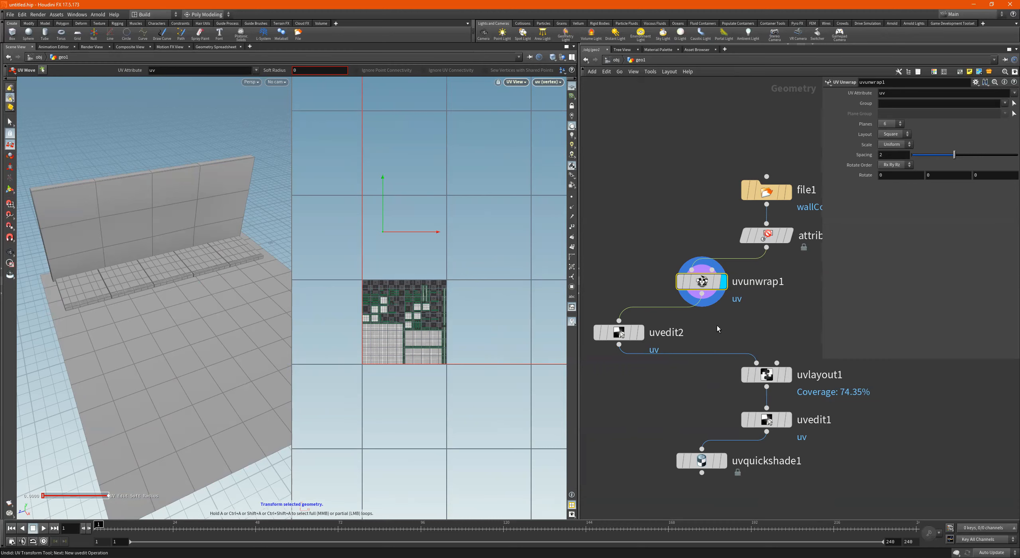
{"action": "left_click_drag", "start_coordinate": [817, 264], "coordinate": [679, 462]}
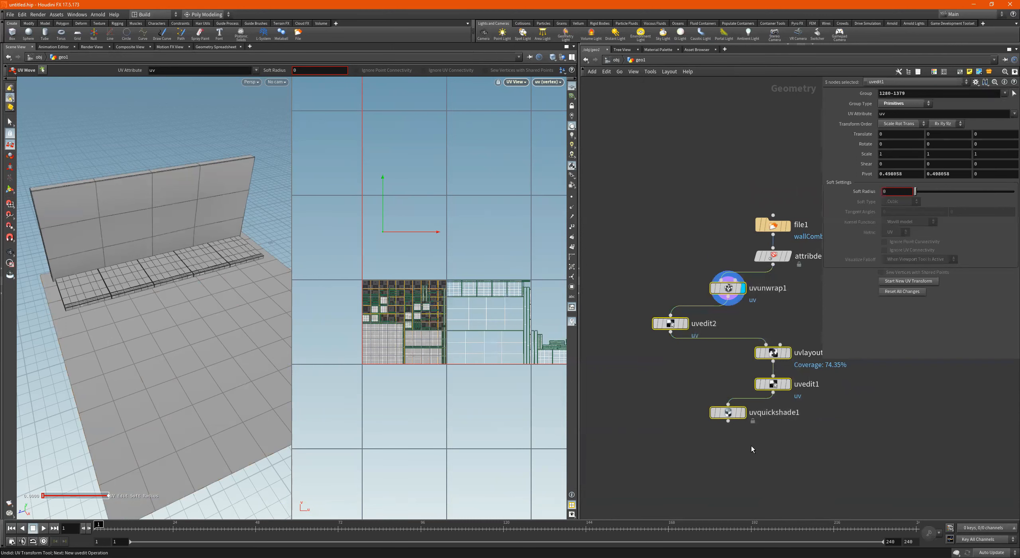
{"action": "key", "text": "Delete"}
Step: Try a fresh UV Unwrap node after attribdelete1 and remove it
{"action": "mouse_move", "coordinate": [761, 268]}
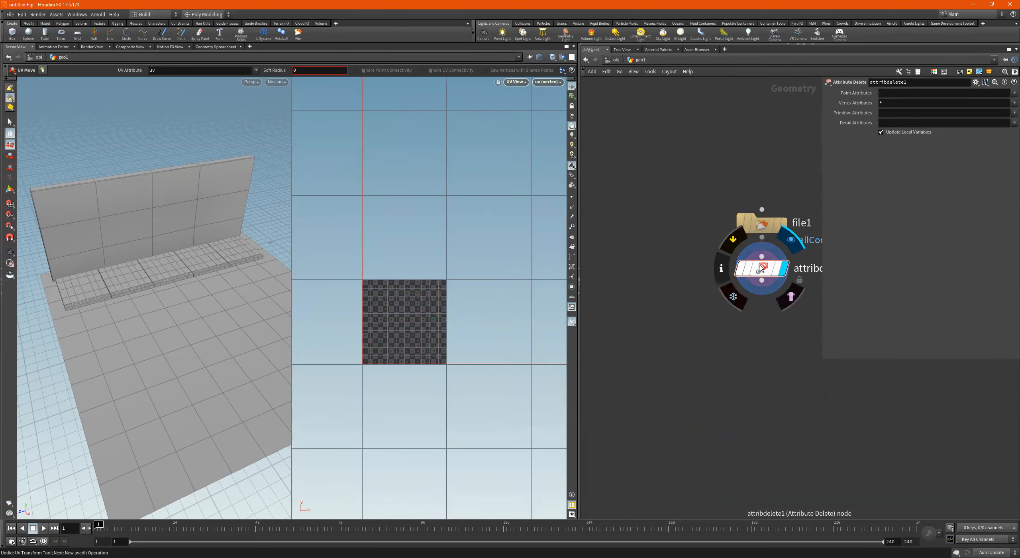
{"action": "key", "text": "Tab"}
{"action": "type", "text": "uvflatten"}
{"action": "key", "text": "Return"}
{"action": "left_click", "coordinate": [682, 322]}
{"action": "key", "text": "Delete"}
{"action": "key", "text": "ctrl+z"}
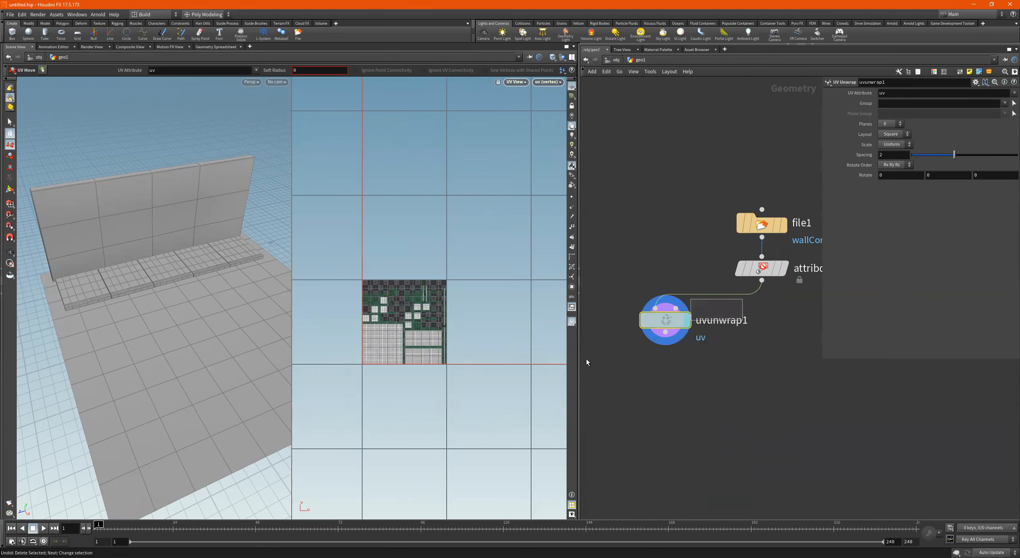
{"action": "key", "text": "Delete"}
Step: Separate the floor's primitives 1260-1379 with a Split node after attribdelete1 and place the node clear of the chain
{"action": "double_click", "coordinate": [177, 339]}
{"action": "key", "text": "Tab"}
{"action": "type", "text": "split"}
{"action": "key", "text": "Return"}
{"action": "left_click_drag", "start_coordinate": [761, 269], "coordinate": [739, 272]}
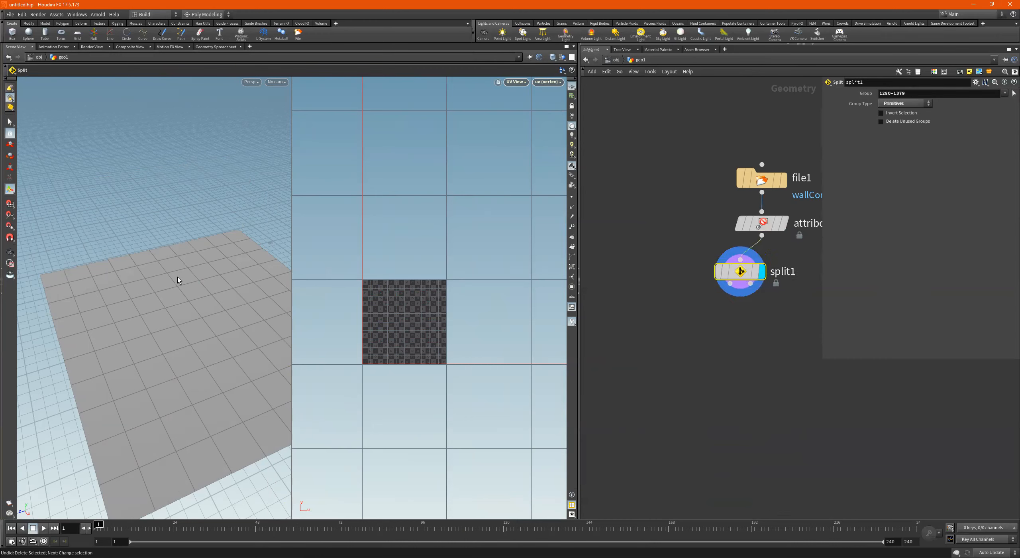
{"action": "right_click", "coordinate": [153, 269]}
{"action": "left_click", "coordinate": [164, 256]}
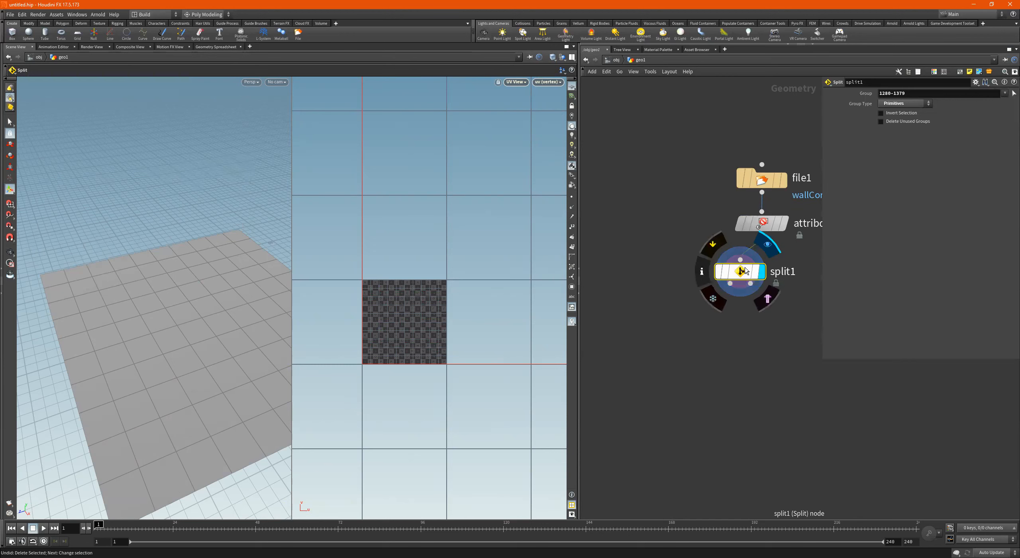
{"action": "left_click_drag", "start_coordinate": [740, 272], "coordinate": [680, 287]}
Step: Add a displayed Null node to split1's first output and name it floor
{"action": "key", "text": "Tab"}
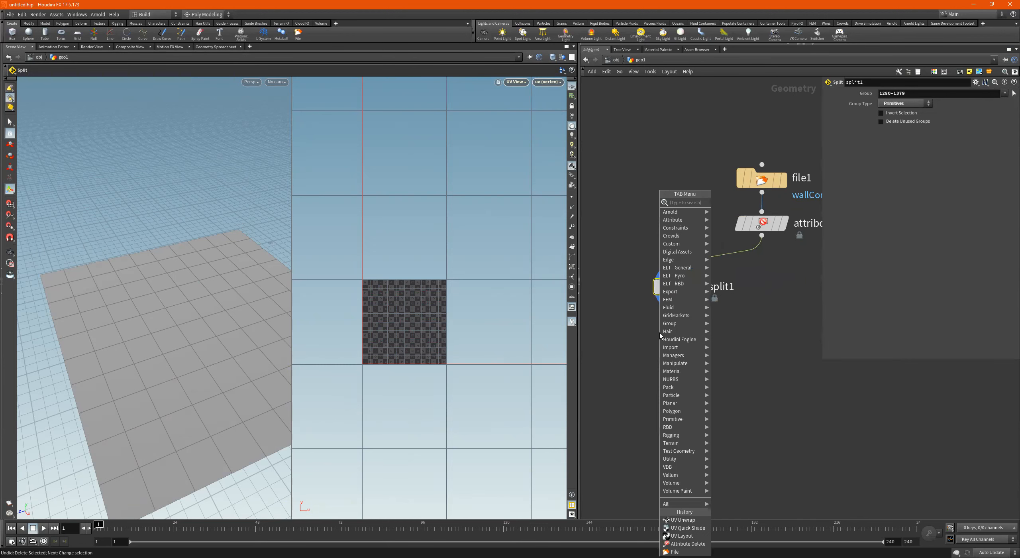
{"action": "mouse_move", "coordinate": [664, 334]}
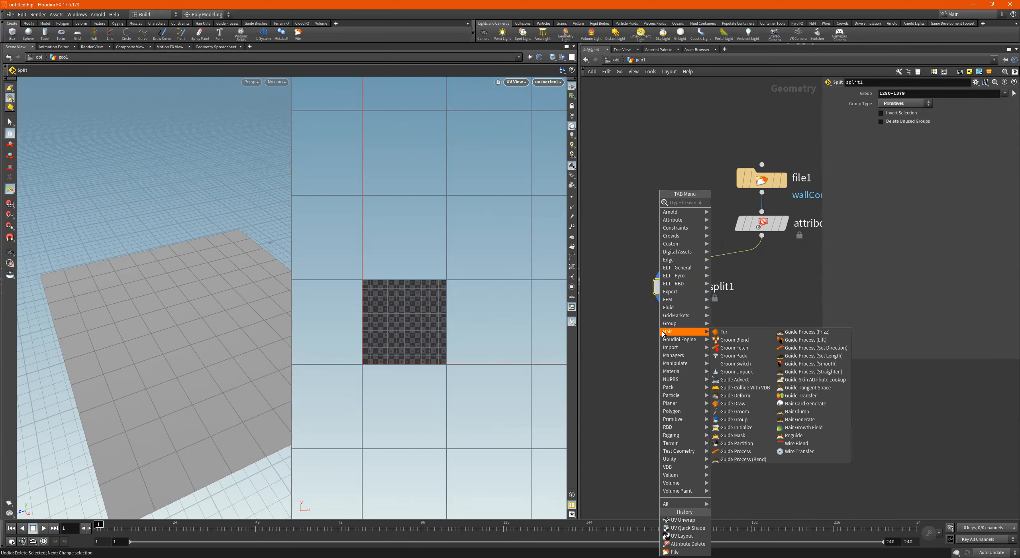
{"action": "type", "text": "null"}
{"action": "key", "text": "Return"}
{"action": "left_click", "coordinate": [639, 362]}
{"action": "left_click", "coordinate": [665, 335]}
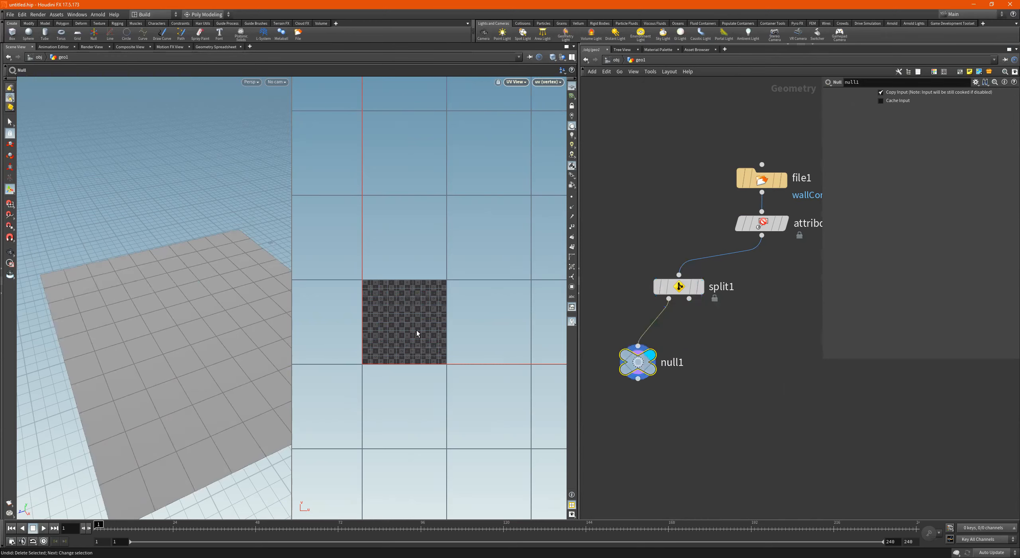
{"action": "key", "text": "Escape"}
{"action": "left_click_drag", "start_coordinate": [136, 298], "coordinate": [213, 262]}
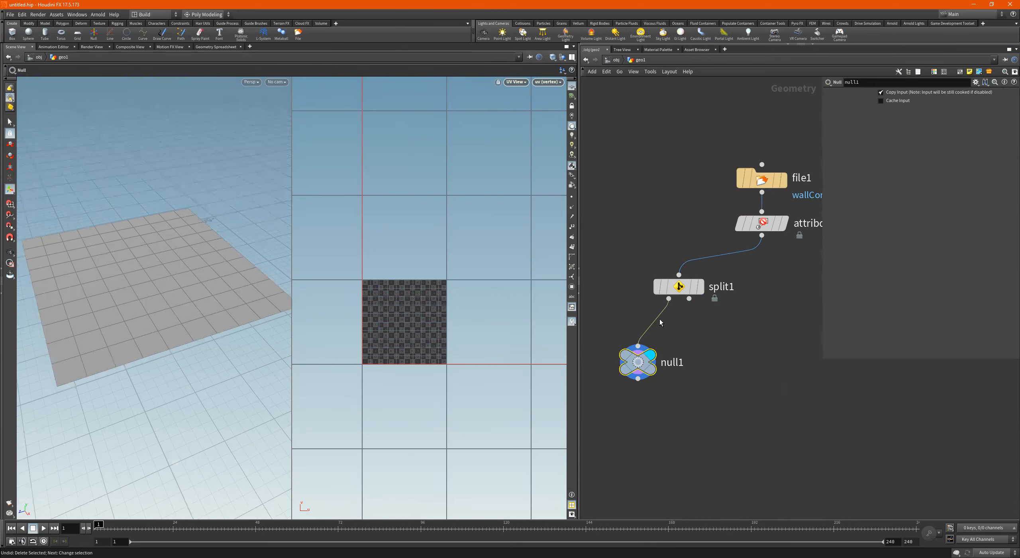
{"action": "double_click", "coordinate": [671, 362]}
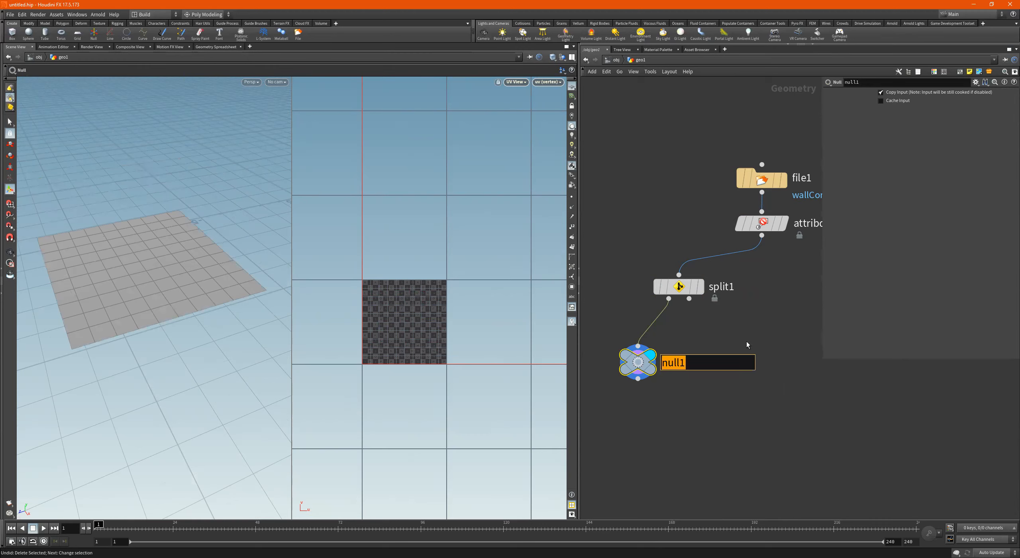
{"action": "type", "text": "floor"}
{"action": "key", "text": "Return"}
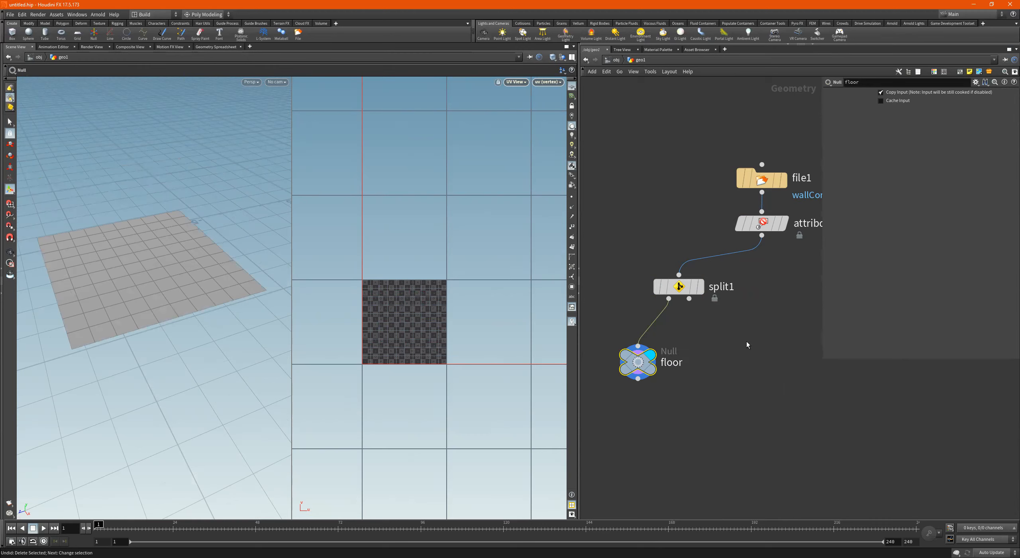
Step: Duplicate the floor null, connect the copy to split1's second output, display it and name it wall_Curb_sidewalk
{"action": "mouse_move", "coordinate": [634, 364]}
{"action": "left_click_drag", "start_coordinate": [634, 365], "coordinate": [732, 364], "text": "alt"}
{"action": "left_click_drag", "start_coordinate": [689, 299], "coordinate": [736, 346]}
{"action": "left_click", "coordinate": [749, 354]}
{"action": "double_click", "coordinate": [774, 364]}
{"action": "type", "text": "wall_Curb_sidewalk"}
{"action": "key", "text": "Return"}
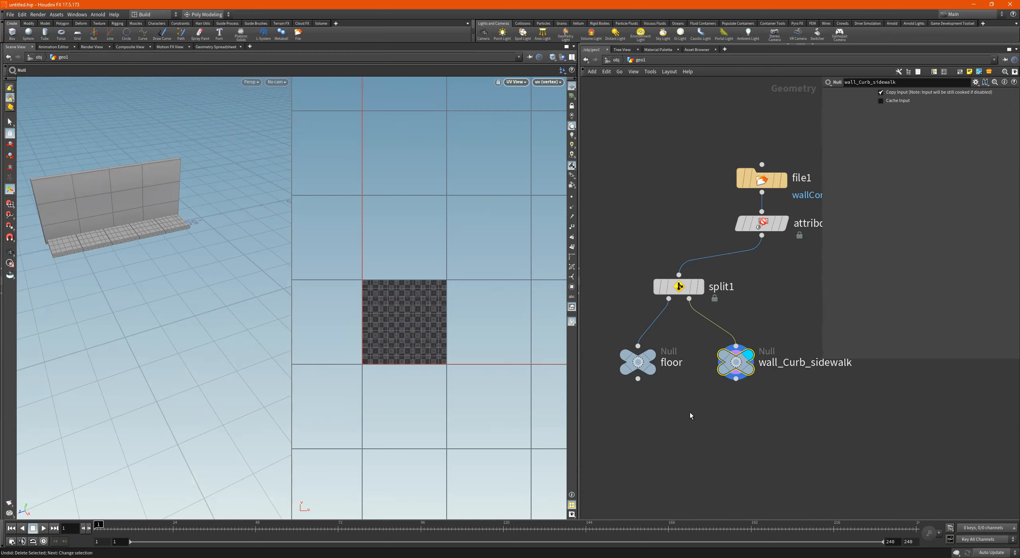
Step: Add a UV Unwrap node, connect it below the floor null and display its result
{"action": "key", "text": "h"}
{"action": "key", "text": "l"}
{"action": "key", "text": "Tab"}
{"action": "type", "text": "uv unwrap"}
{"action": "key", "text": "Return"}
{"action": "left_click", "coordinate": [645, 445]}
{"action": "left_click_drag", "start_coordinate": [637, 436], "coordinate": [657, 393]}
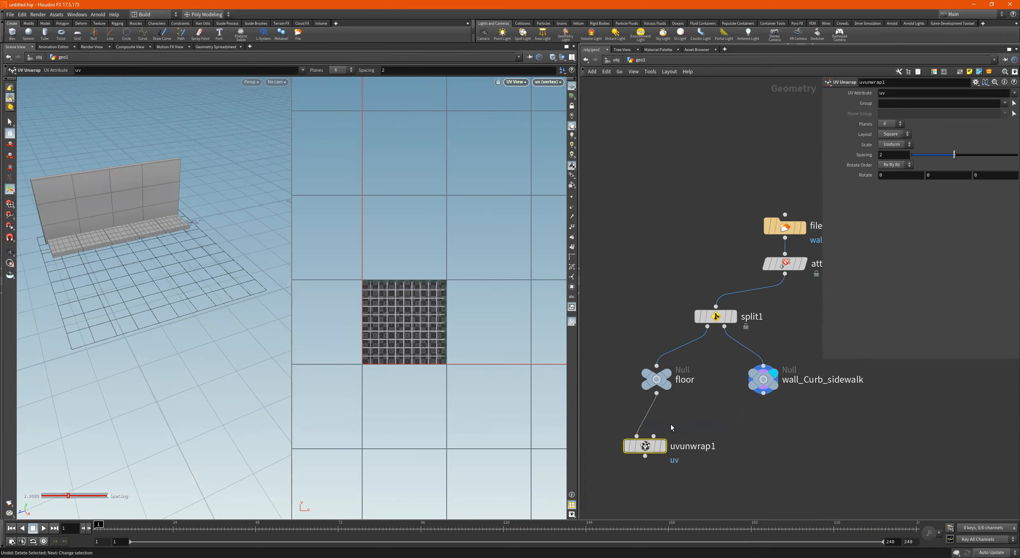
{"action": "left_click", "coordinate": [663, 445]}
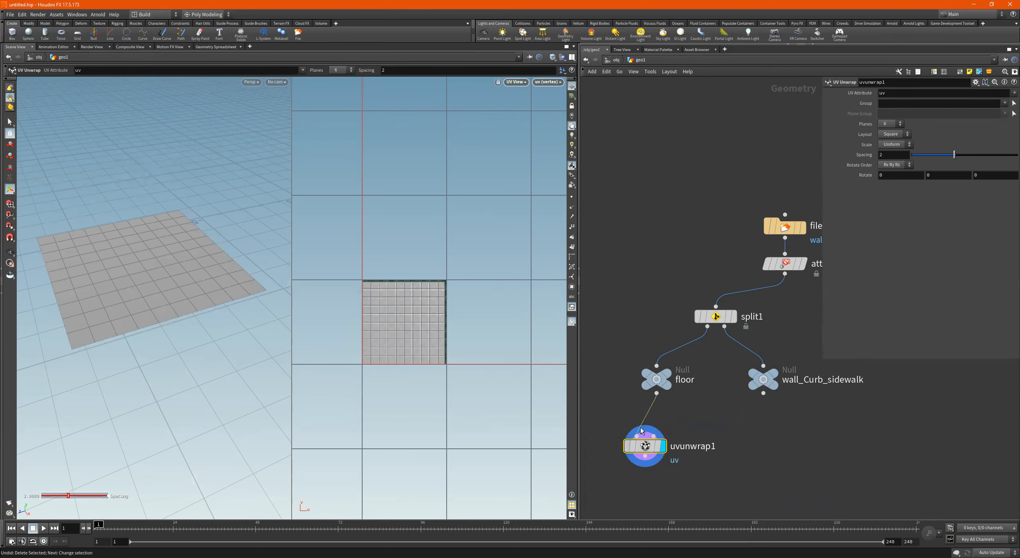
Step: Duplicate the floor's UV Unwrap node and connect the copy to the wall_Curb_sidewalk null, finishing with uvunwrap1 displayed and selected
{"action": "left_click_drag", "start_coordinate": [641, 447], "coordinate": [642, 432]}
{"action": "left_click_drag", "start_coordinate": [642, 432], "coordinate": [786, 432], "text": "alt"}
{"action": "left_click_drag", "start_coordinate": [745, 405], "coordinate": [764, 393]}
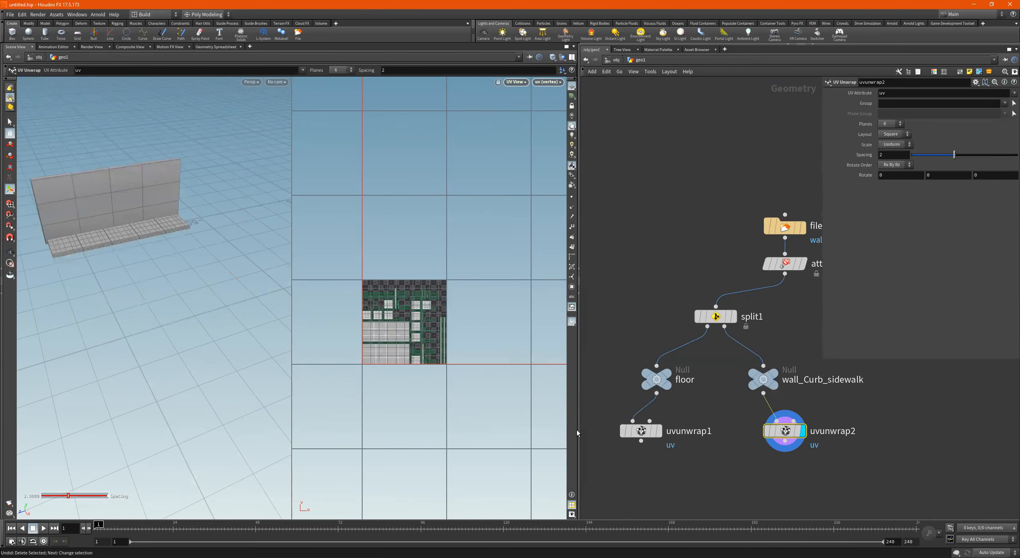
{"action": "left_click", "coordinate": [658, 432]}
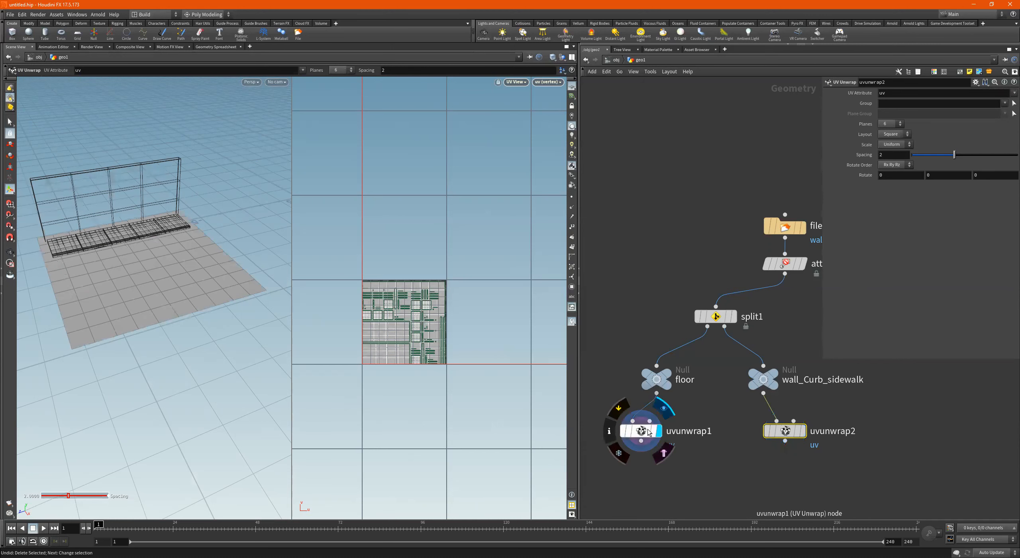
{"action": "left_click", "coordinate": [644, 434]}
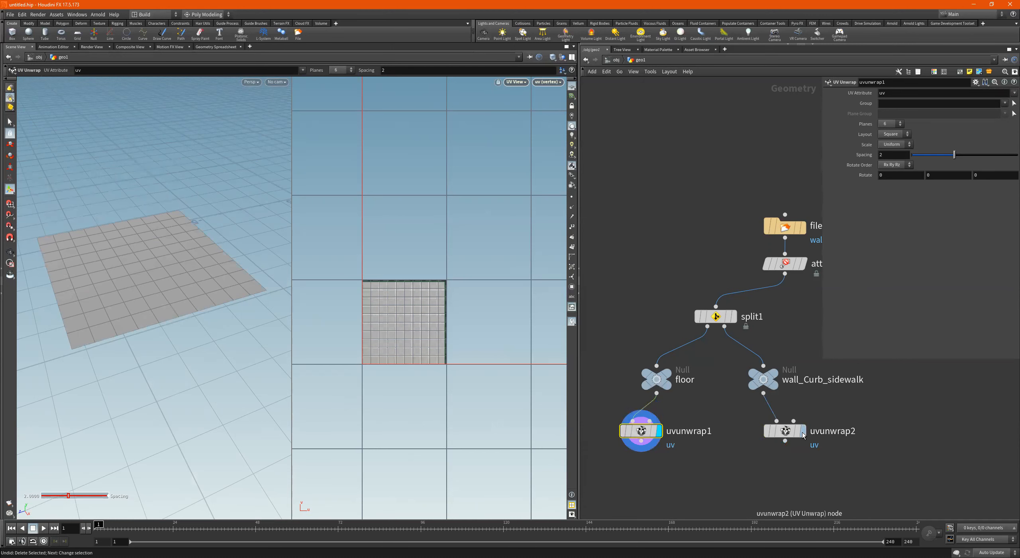
Step: Display uvunwrap2, add a UV Layout node connected below uvunwrap1 and display the layout result
{"action": "left_click", "coordinate": [803, 431]}
{"action": "left_click", "coordinate": [786, 431]}
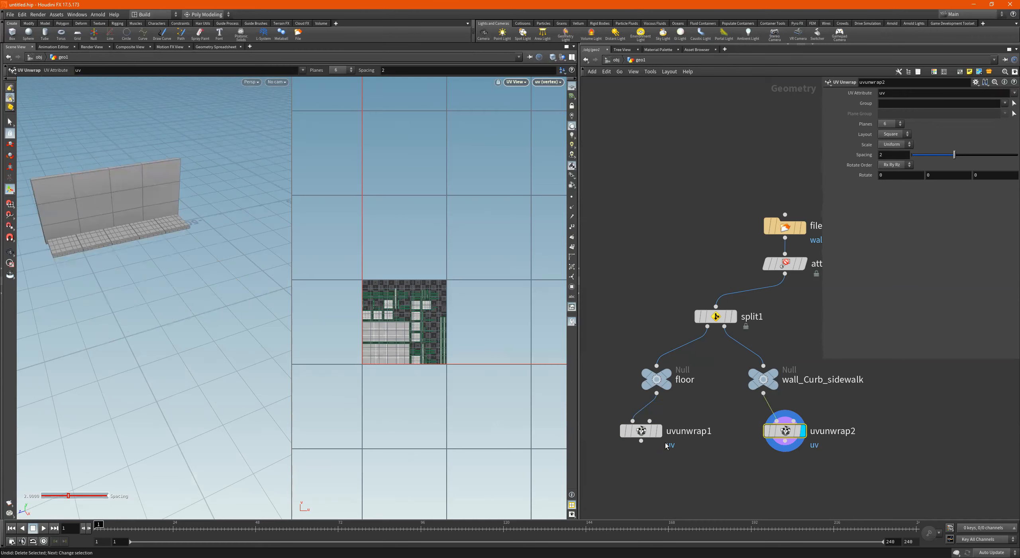
{"action": "middle_click_drag", "start_coordinate": [670, 467], "coordinate": [671, 449]}
{"action": "key", "text": "Tab"}
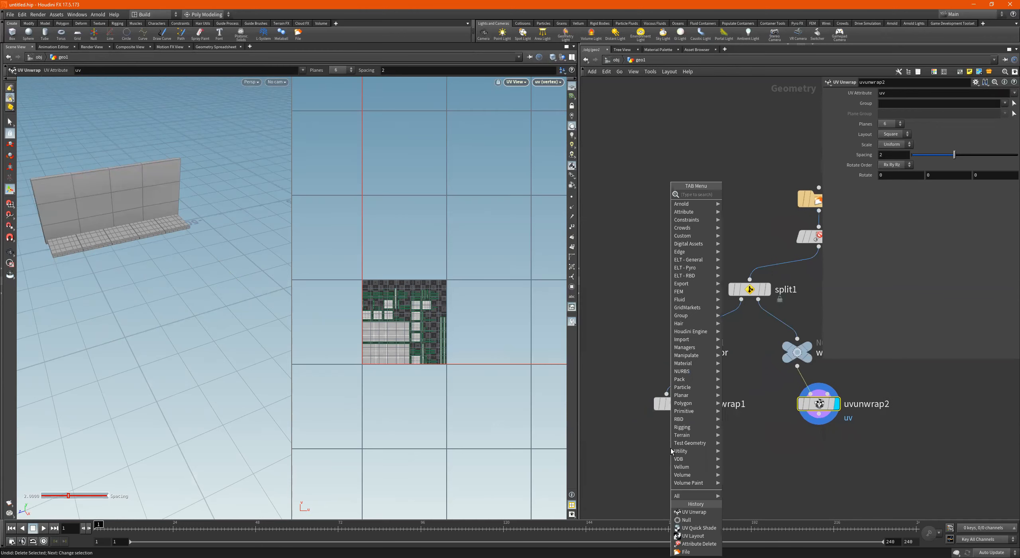
{"action": "type", "text": "uvlay"}
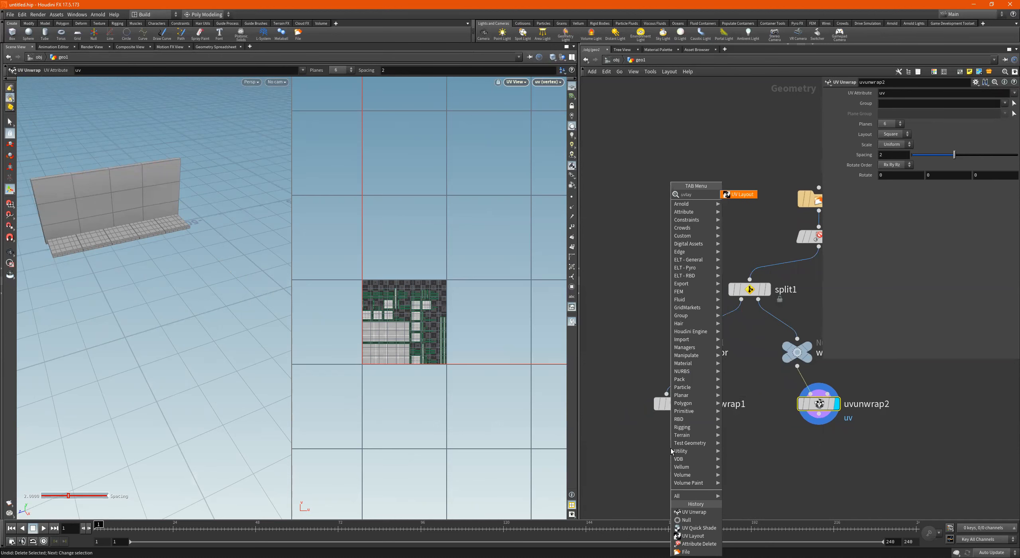
{"action": "key", "text": "Return"}
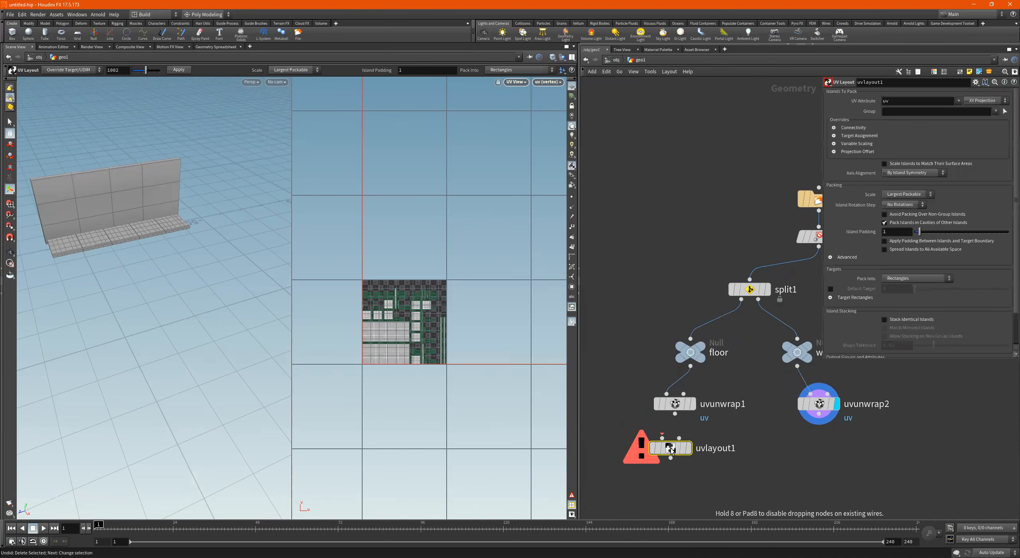
{"action": "left_click", "coordinate": [674, 413]}
{"action": "left_click", "coordinate": [671, 437]}
{"action": "left_click", "coordinate": [689, 448]}
{"action": "key", "text": "ctrl+z"}
Step: Add a UV Quick Shade node below uvlayout1 and connect it to the layout's output
{"action": "middle_click_drag", "start_coordinate": [737, 478], "coordinate": [745, 434]}
{"action": "key", "text": "Tab"}
{"action": "type", "text": "uvquick"}
{"action": "key", "text": "Return"}
{"action": "left_click", "coordinate": [676, 473]}
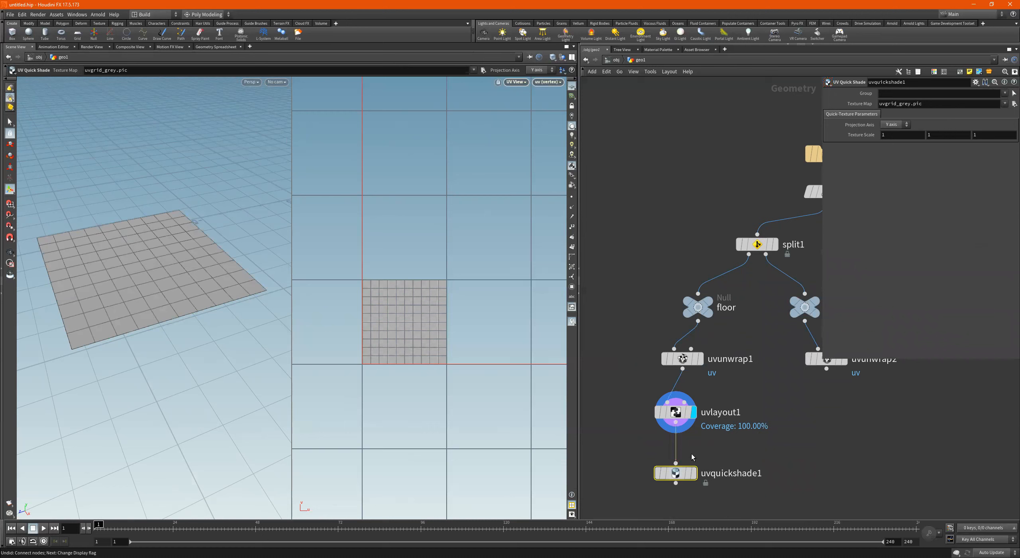
Step: Duplicate the UV Quick Shade node, connect the copy to uvunwrap2, preview it, and display and select uvquickshade1
{"action": "left_click_drag", "start_coordinate": [680, 470], "coordinate": [827, 363], "text": "alt"}
{"action": "key", "text": "ctrl+z"}
{"action": "left_click_drag", "start_coordinate": [826, 463], "coordinate": [827, 369]}
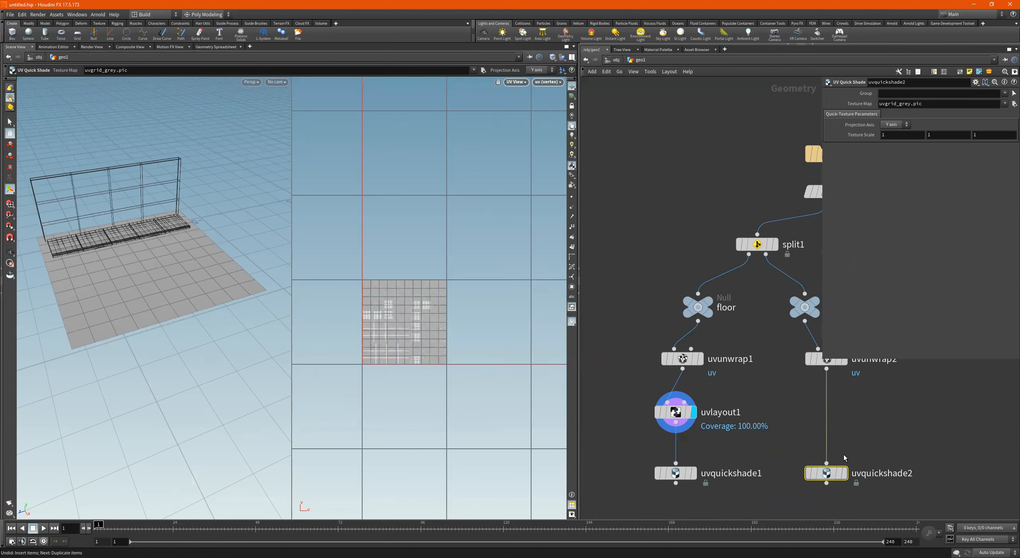
{"action": "left_click", "coordinate": [842, 473]}
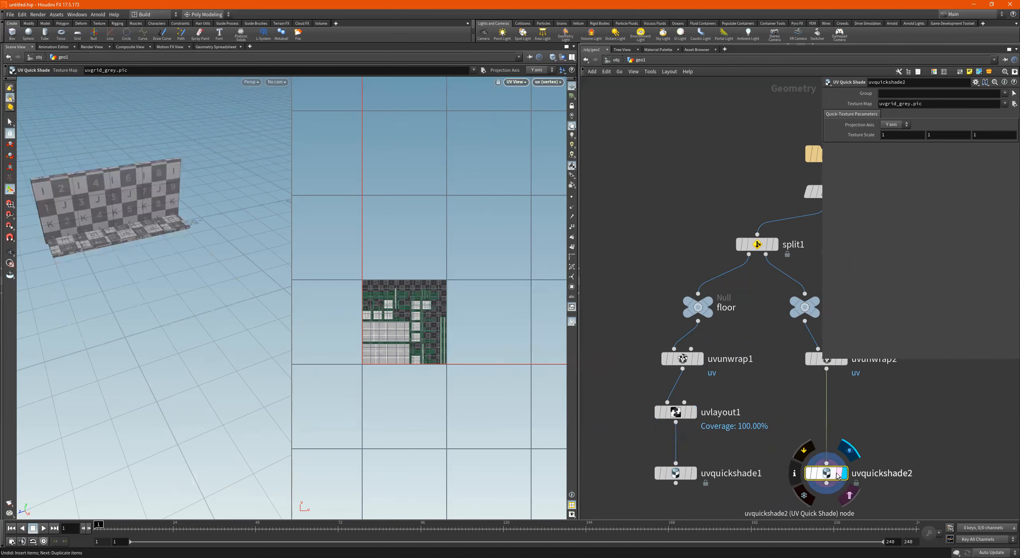
{"action": "left_click", "coordinate": [693, 473]}
{"action": "left_click", "coordinate": [680, 478]}
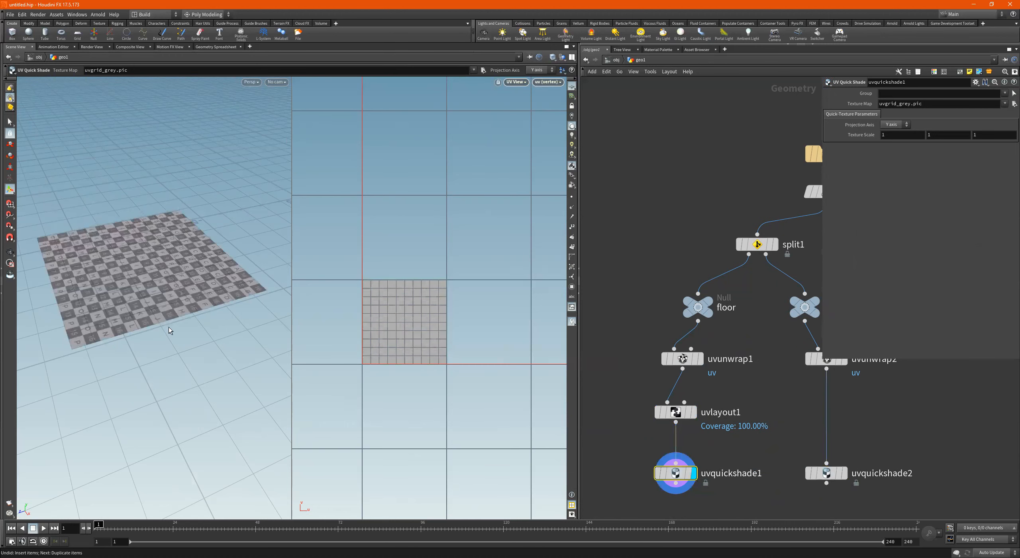
Step: Straighten the floor branch by repositioning the floor null and uvlayout1, leaving uvlayout1 selected
{"action": "left_click_drag", "start_coordinate": [169, 324], "coordinate": [159, 370], "text": "alt"}
{"action": "key", "text": "Return"}
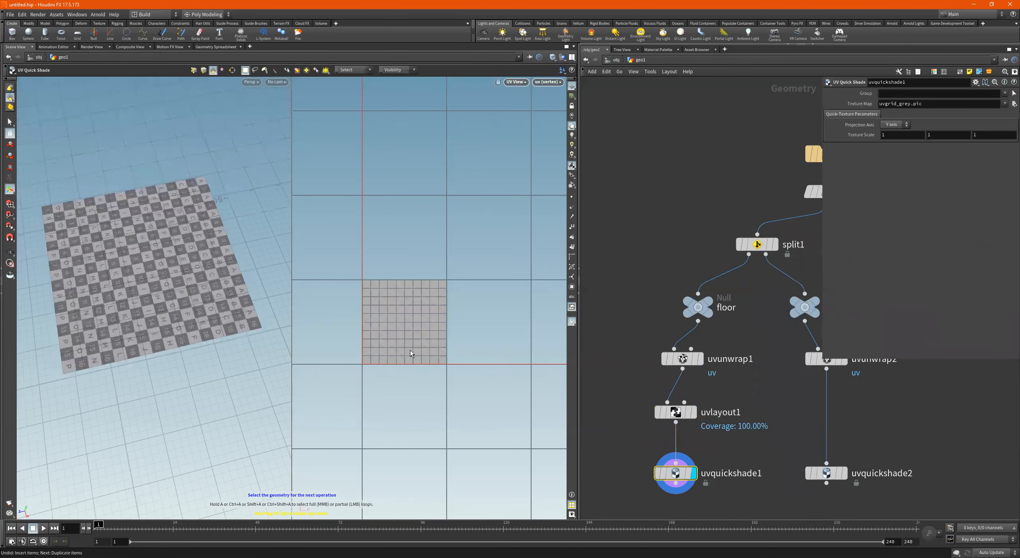
{"action": "left_click_drag", "start_coordinate": [698, 307], "coordinate": [683, 307]}
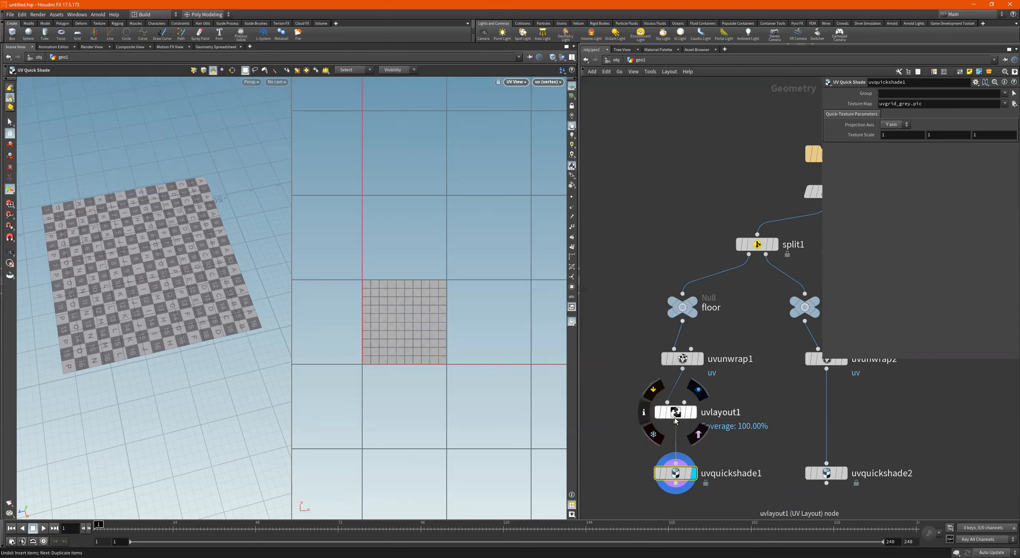
{"action": "left_click_drag", "start_coordinate": [676, 416], "coordinate": [687, 413]}
{"action": "left_click_drag", "start_coordinate": [746, 395], "coordinate": [640, 428]}
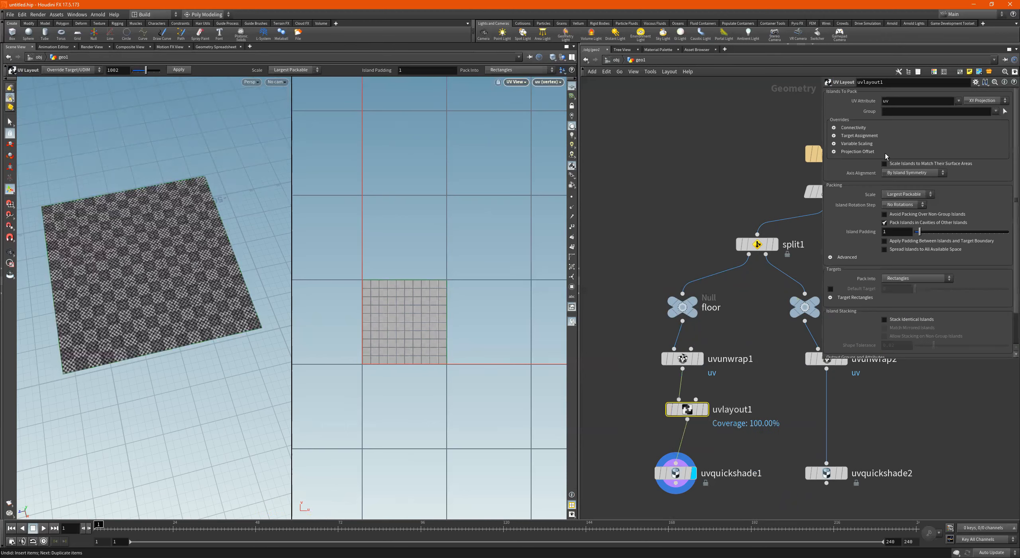
Step: Keep uvlayout1's axis alignment By Island Symmetry, set its scale to Fixed and pack into UDIM Tiles
{"action": "left_click", "coordinate": [907, 173]}
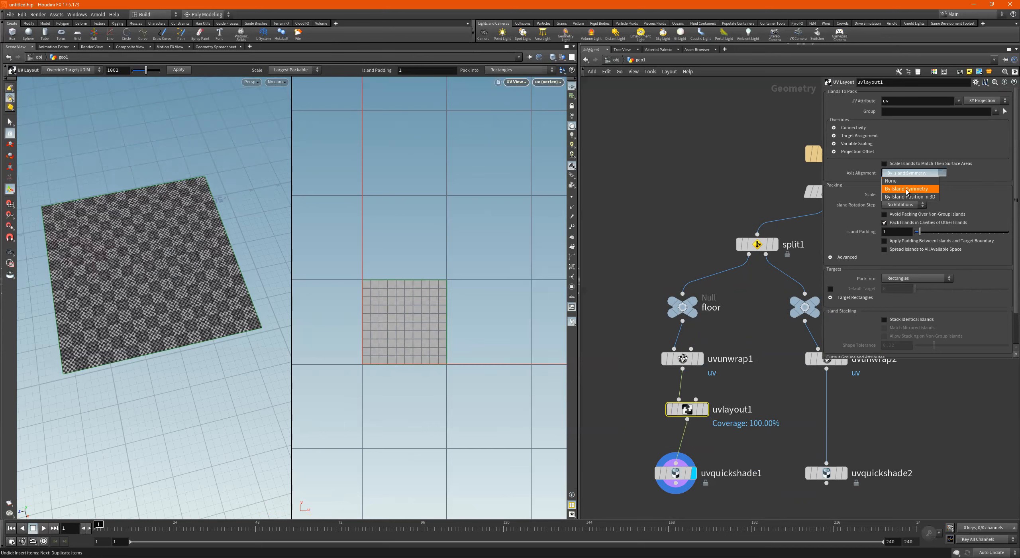
{"action": "left_click", "coordinate": [908, 190]}
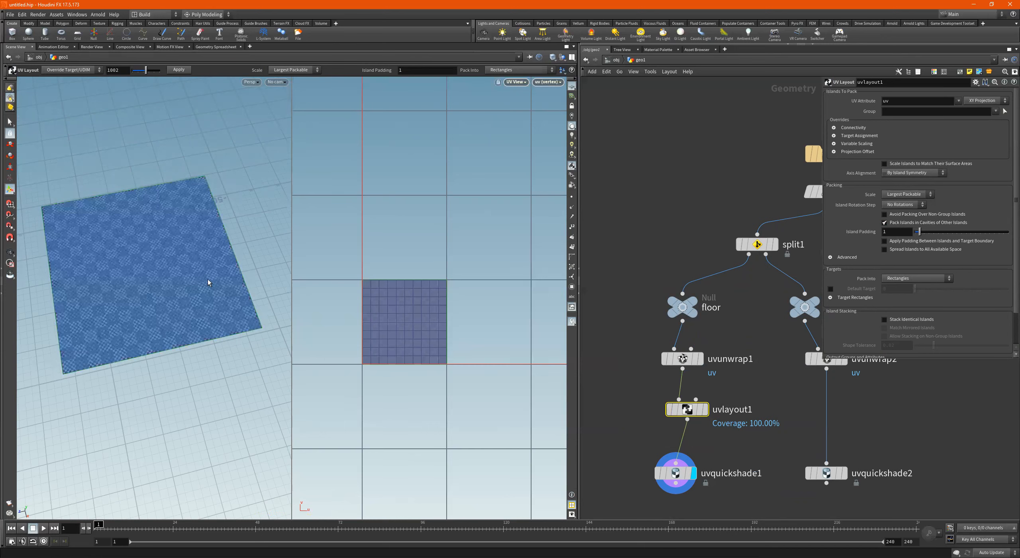
{"action": "left_click", "coordinate": [908, 195]}
{"action": "left_click", "coordinate": [904, 211]}
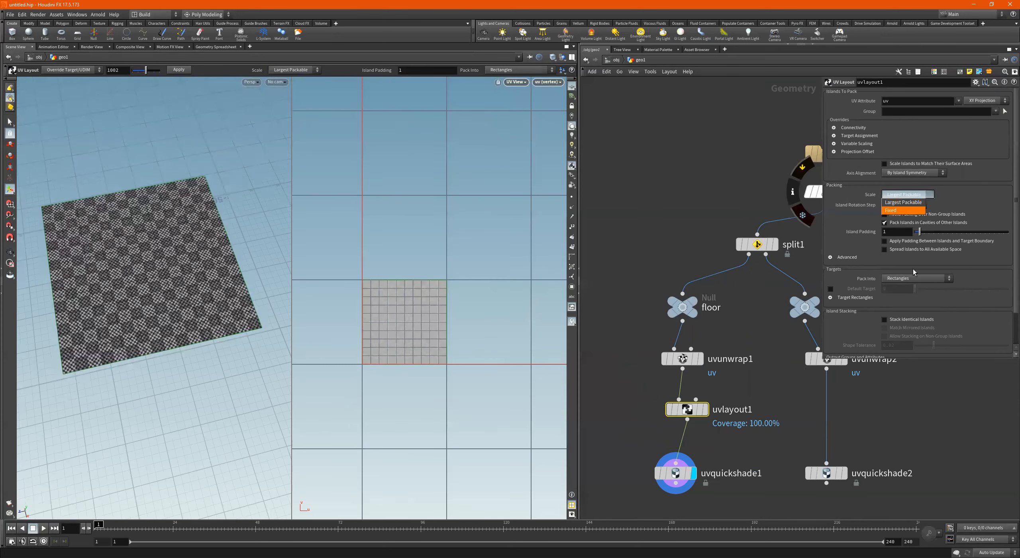
{"action": "left_click", "coordinate": [913, 278]}
{"action": "left_click", "coordinate": [913, 295]}
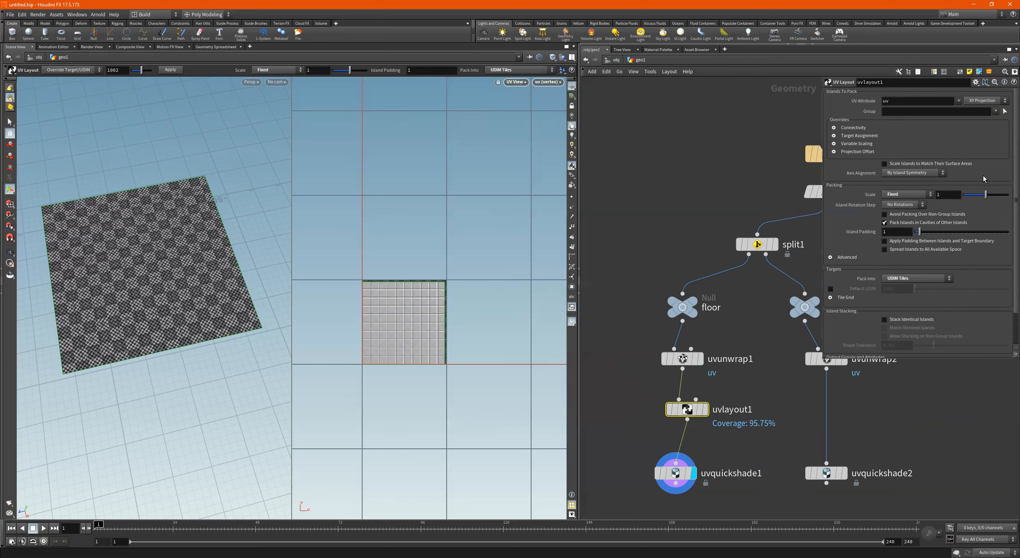
Step: Try a reduced fixed scale of 0.11 on uvlayout1, and revert the Scale parameter to its factory defaults
{"action": "middle_click_drag", "start_coordinate": [953, 194], "coordinate": [957, 198]}
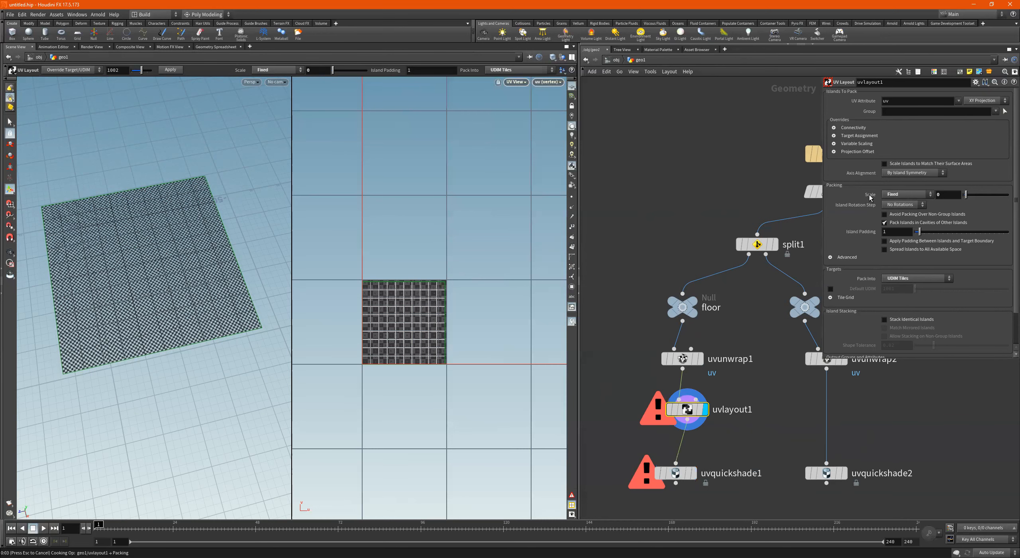
{"action": "left_click", "coordinate": [750, 244]}
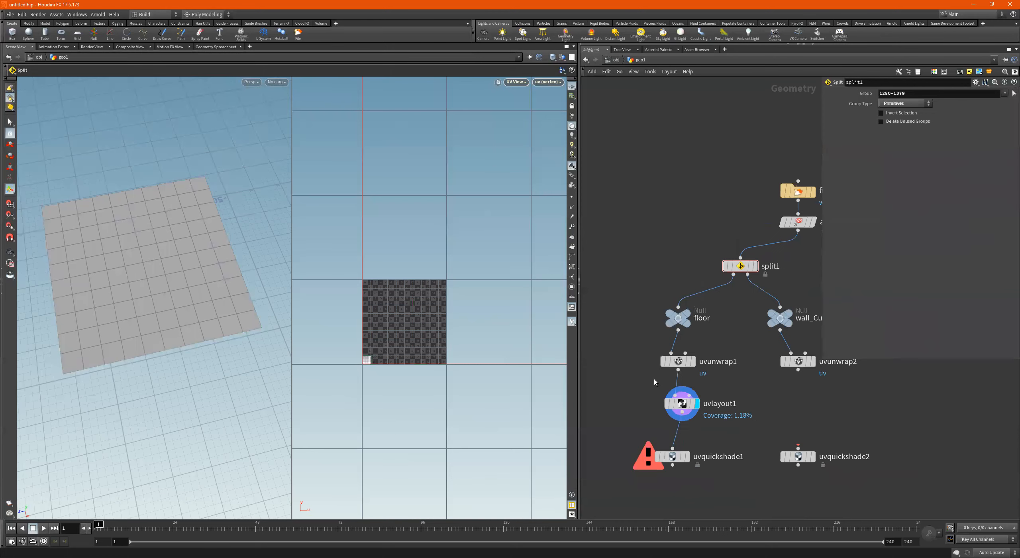
{"action": "middle_click_drag", "start_coordinate": [654, 379], "coordinate": [651, 348]}
{"action": "left_click", "coordinate": [685, 379]}
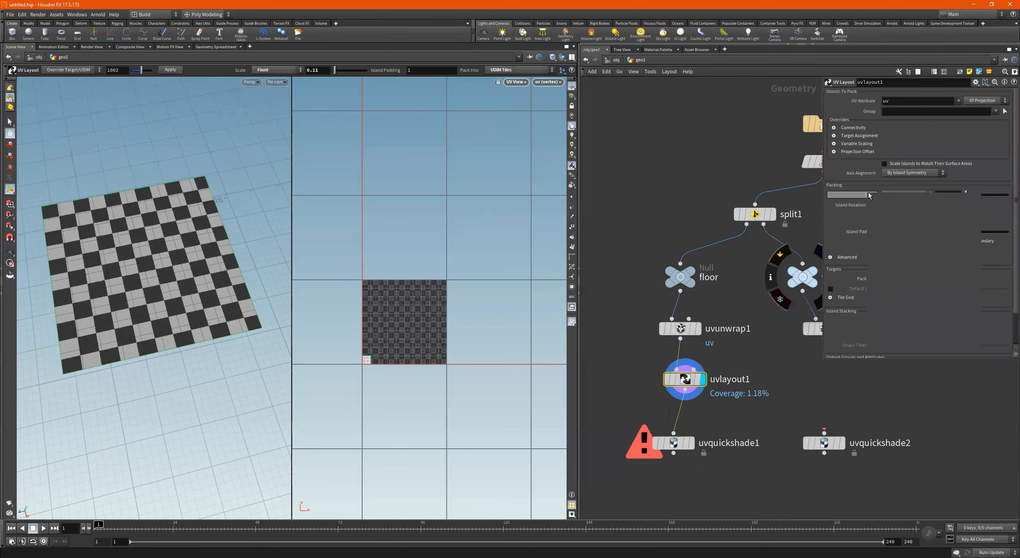
{"action": "right_click", "coordinate": [868, 195]}
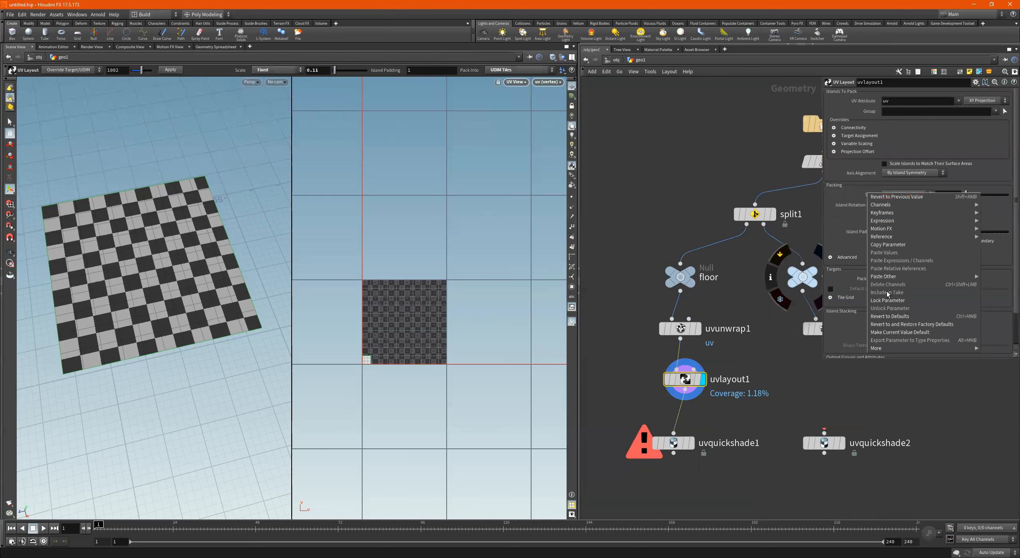
{"action": "left_click", "coordinate": [893, 325]}
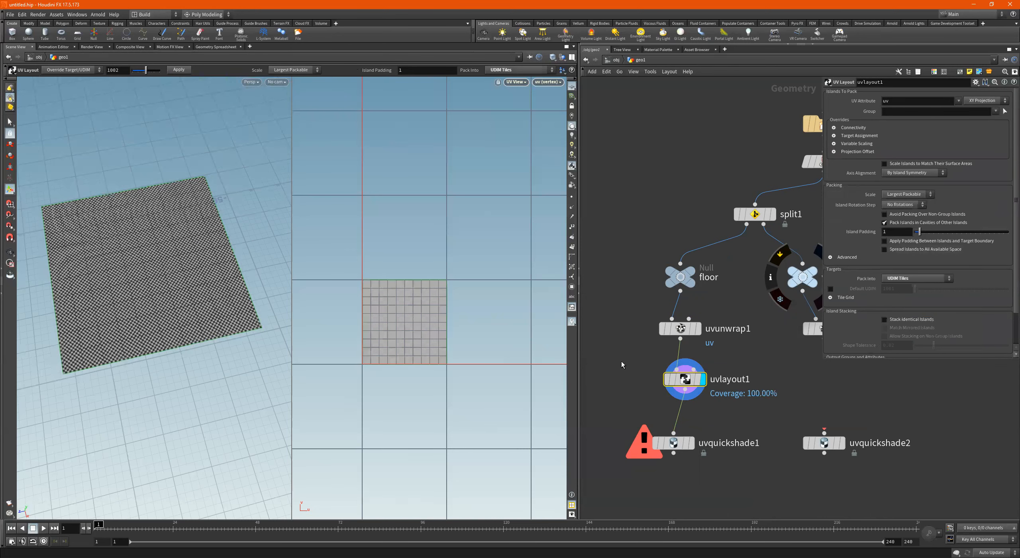
Step: Display uvquickshade1 and set uvlayout1's packing scale to Fixed
{"action": "left_click", "coordinate": [691, 445]}
{"action": "left_click", "coordinate": [674, 443]}
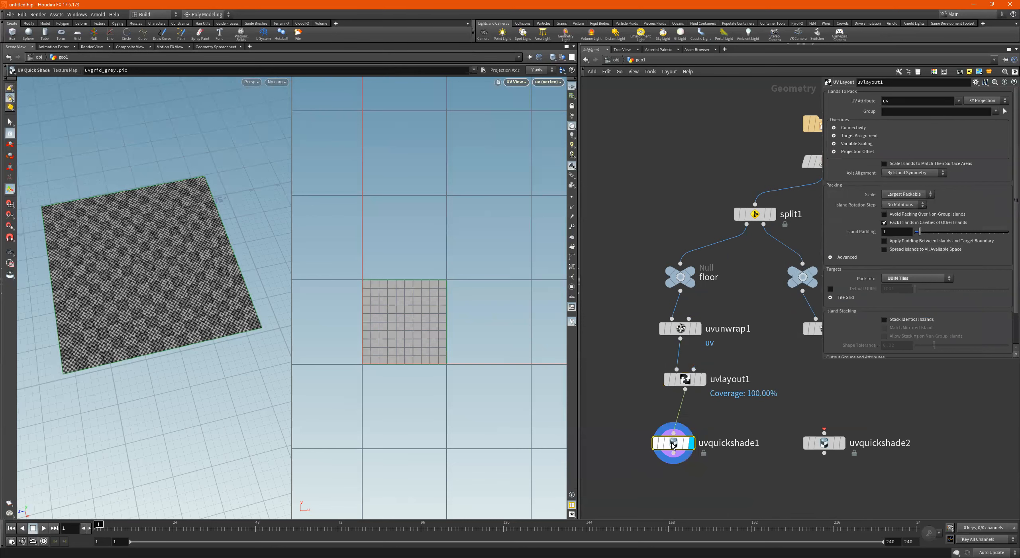
{"action": "left_click", "coordinate": [685, 379]}
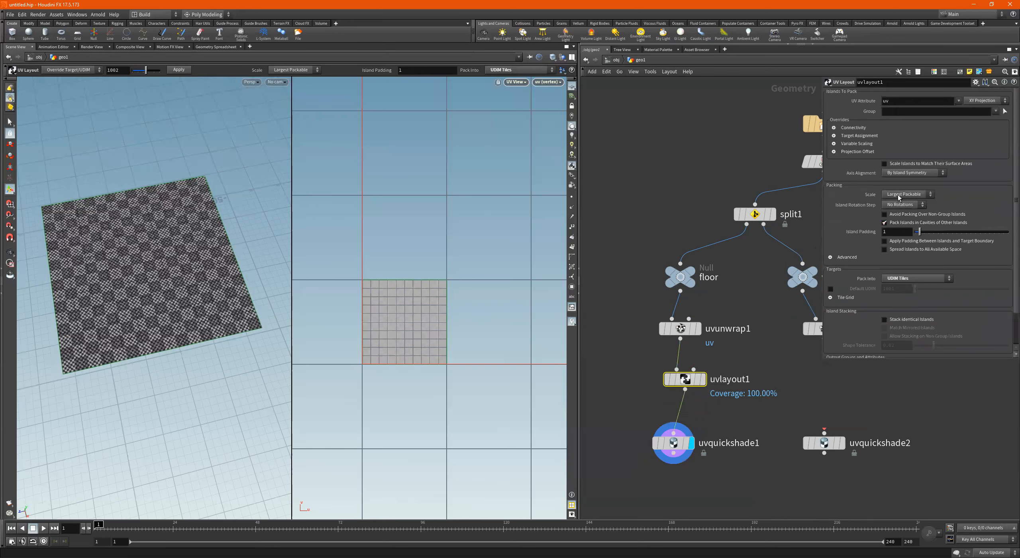
{"action": "left_click", "coordinate": [900, 195]}
{"action": "left_click", "coordinate": [898, 210]}
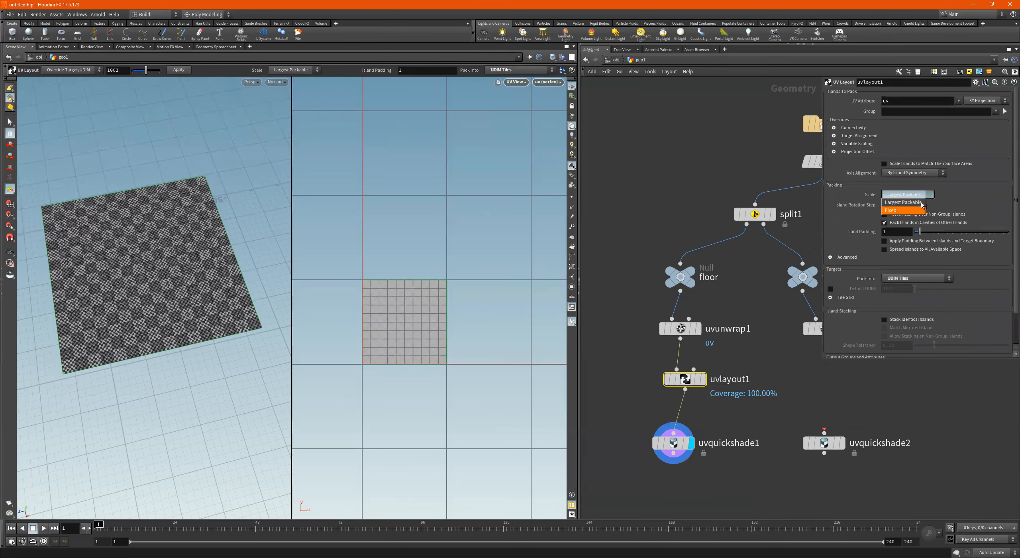
{"action": "right_click", "coordinate": [871, 197]}
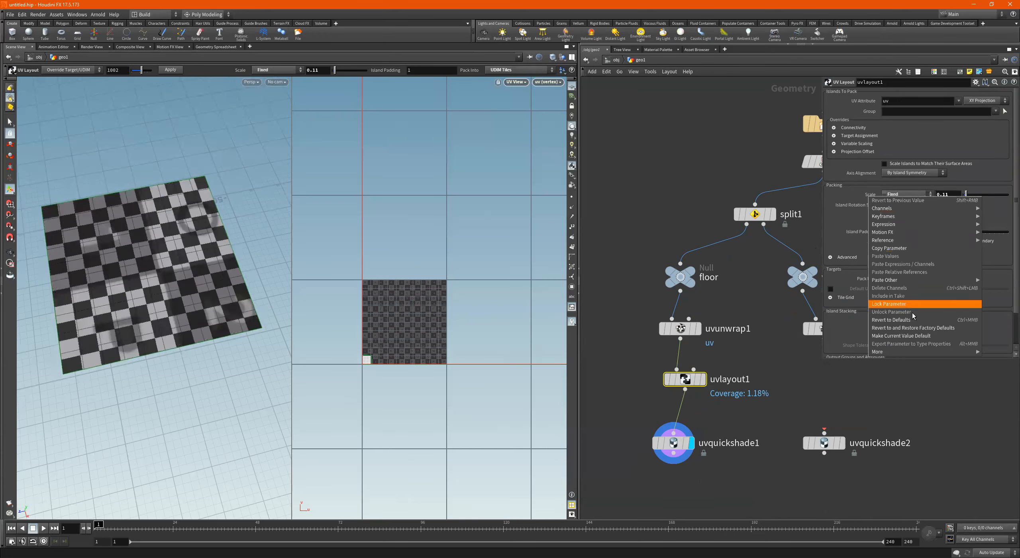
Step: Fine-tune uvlayout1's fixed scale, entering .99 and refining it to 1.0116 so the floor fills one UV tile
{"action": "middle_click_drag", "start_coordinate": [948, 194], "coordinate": [961, 223]}
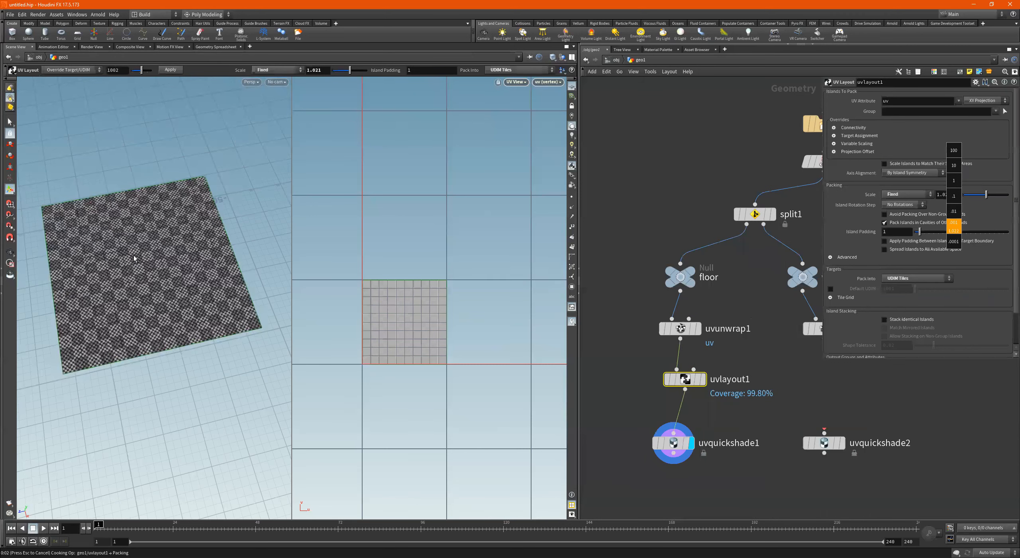
{"action": "double_click", "coordinate": [948, 194]}
{"action": "type", "text": ".99"}
{"action": "key", "text": "Return"}
{"action": "right_click_drag", "start_coordinate": [415, 306], "coordinate": [529, 306], "text": "alt"}
{"action": "middle_click_drag", "start_coordinate": [521, 306], "coordinate": [542, 298], "text": "alt"}
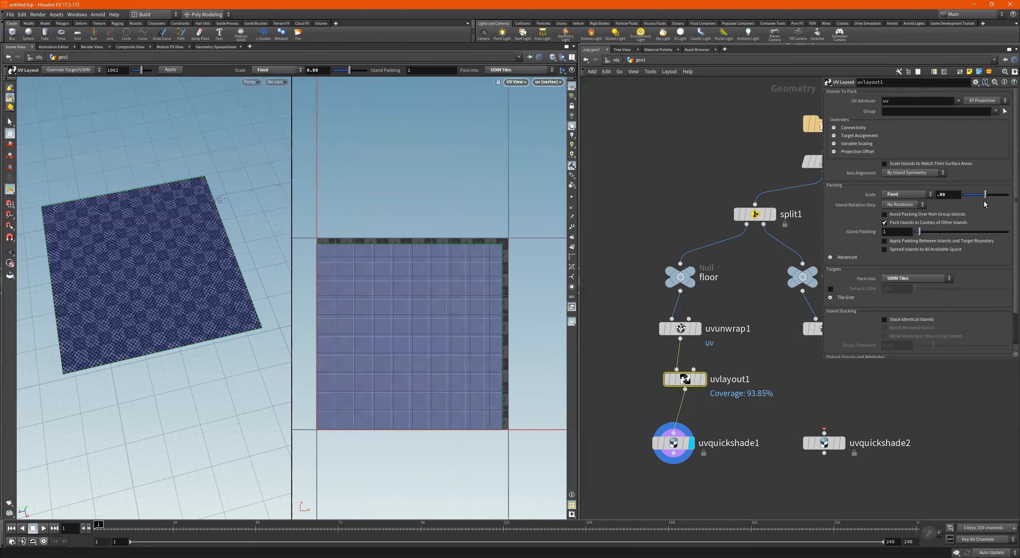
{"action": "middle_click_drag", "start_coordinate": [948, 195], "coordinate": [994, 237]}
{"action": "scroll", "coordinate": [451, 299], "scroll_direction": "down", "scroll_amount": 8}
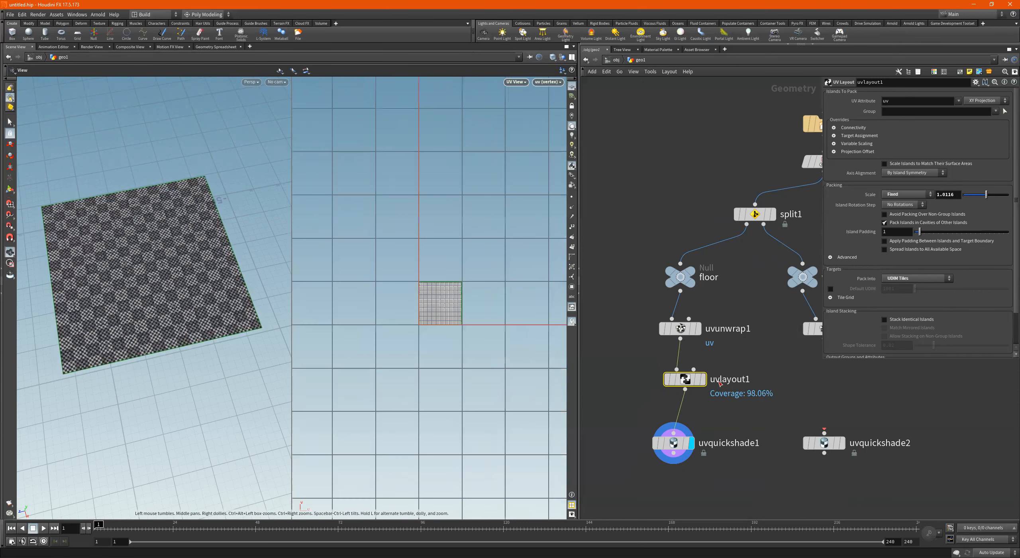
Step: Add a UV Layout node between uvunwrap2 and uvquickshade2, and display uvquickshade2
{"action": "middle_click_drag", "start_coordinate": [718, 444], "coordinate": [682, 458]}
{"action": "key", "text": "Tab"}
{"action": "type", "text": "uvlayout"}
{"action": "left_click_drag", "start_coordinate": [735, 369], "coordinate": [727, 400]}
{"action": "left_click_drag", "start_coordinate": [735, 419], "coordinate": [735, 464]}
{"action": "left_click", "coordinate": [754, 474]}
Step: Set uvlayout2's axis alignment to By Island Position in 3D, scale to Fixed and pack into UDIM Tiles
{"action": "left_click", "coordinate": [913, 173]}
{"action": "left_click", "coordinate": [909, 197]}
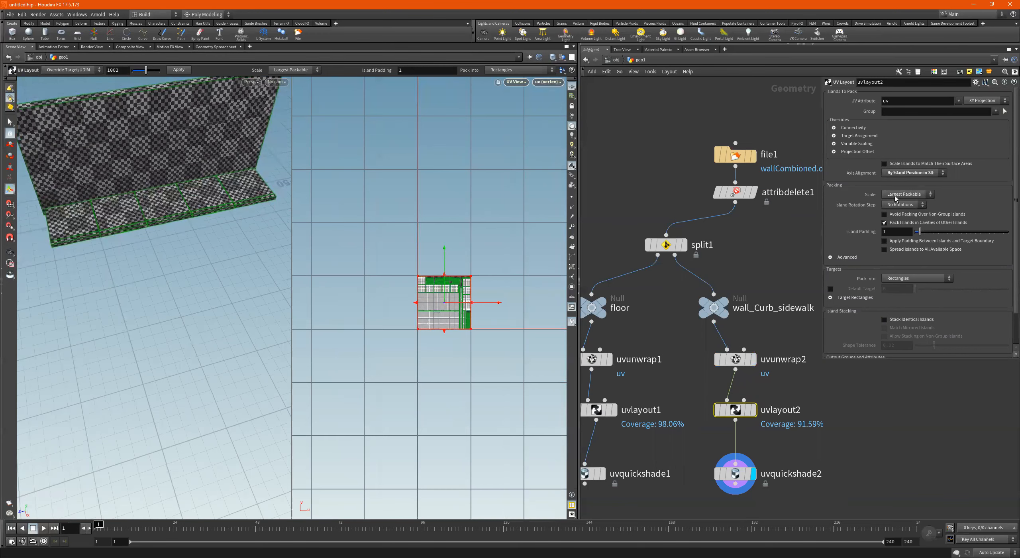
{"action": "left_click", "coordinate": [896, 195]}
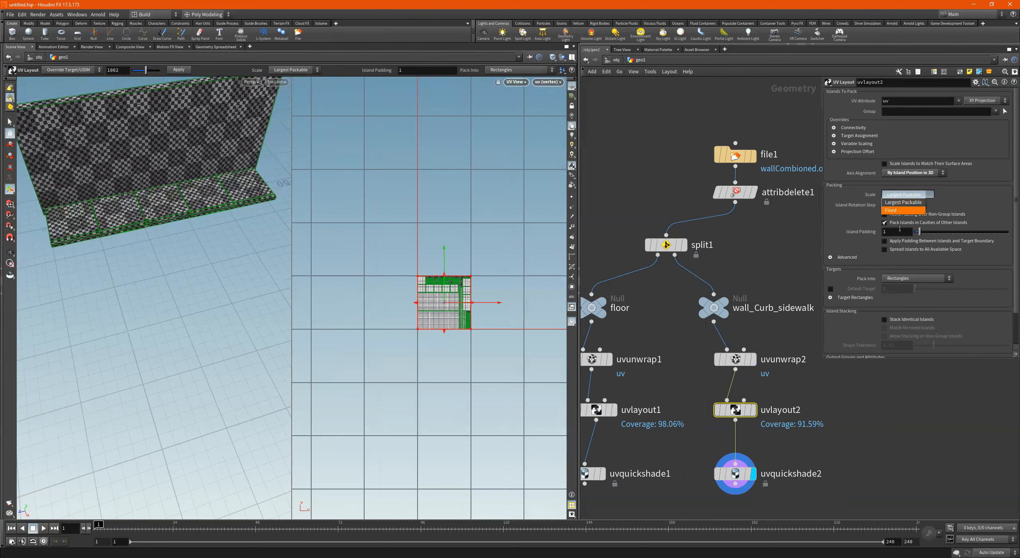
{"action": "left_click", "coordinate": [900, 279]}
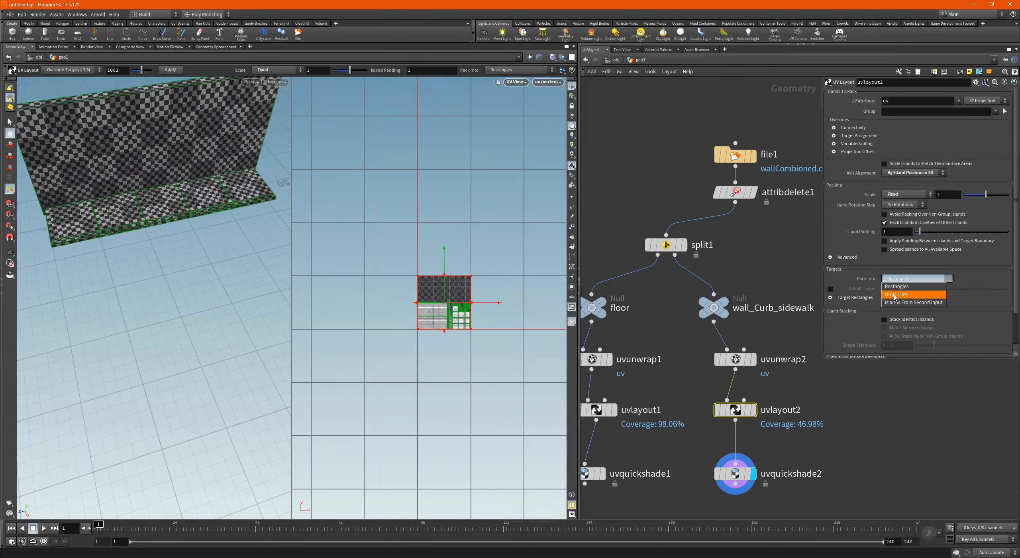
{"action": "left_click_drag", "start_coordinate": [181, 178], "coordinate": [181, 190]}
{"action": "middle_click_drag", "start_coordinate": [181, 191], "coordinate": [184, 230]}
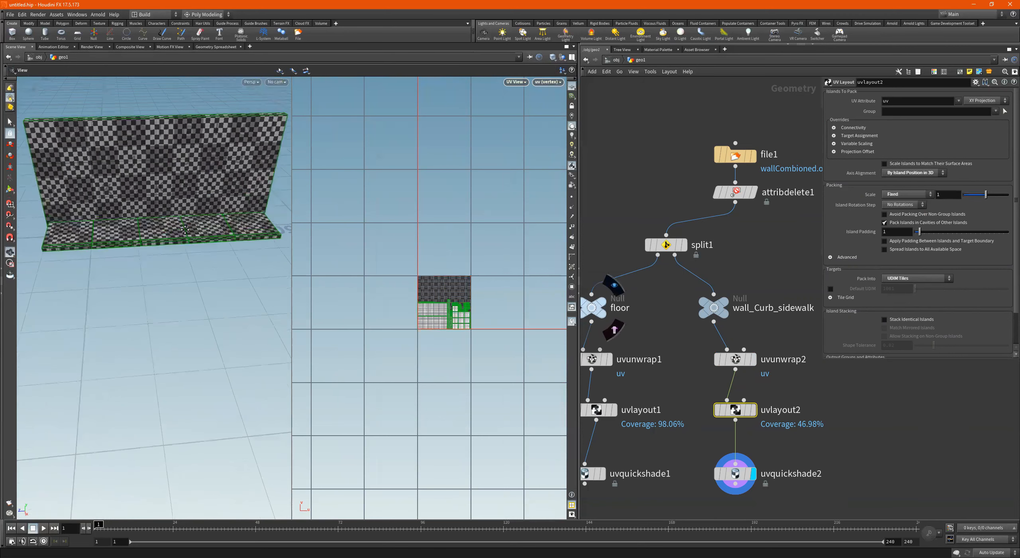
{"action": "left_click_drag", "start_coordinate": [186, 230], "coordinate": [190, 240]}
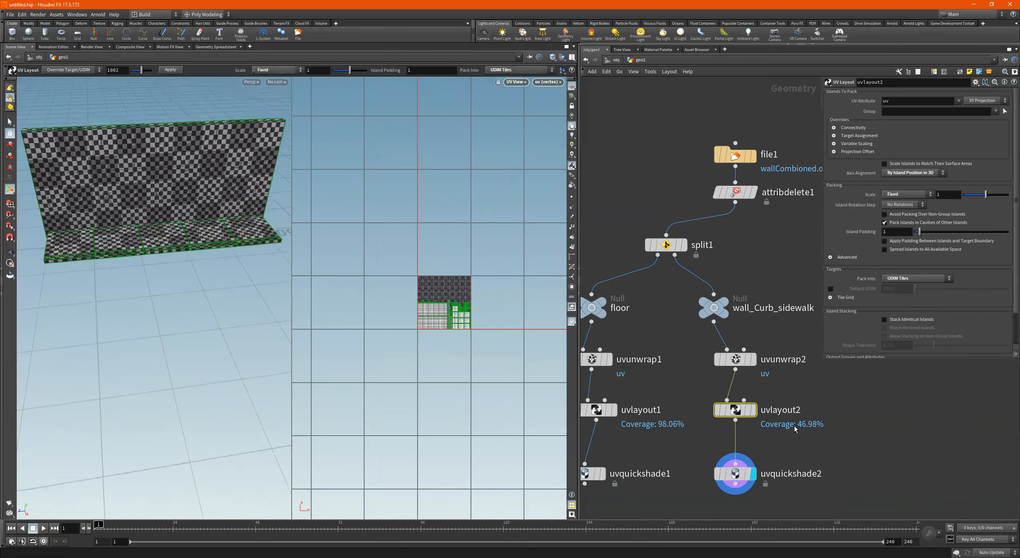
{"action": "left_click_drag", "start_coordinate": [798, 385], "coordinate": [707, 425]}
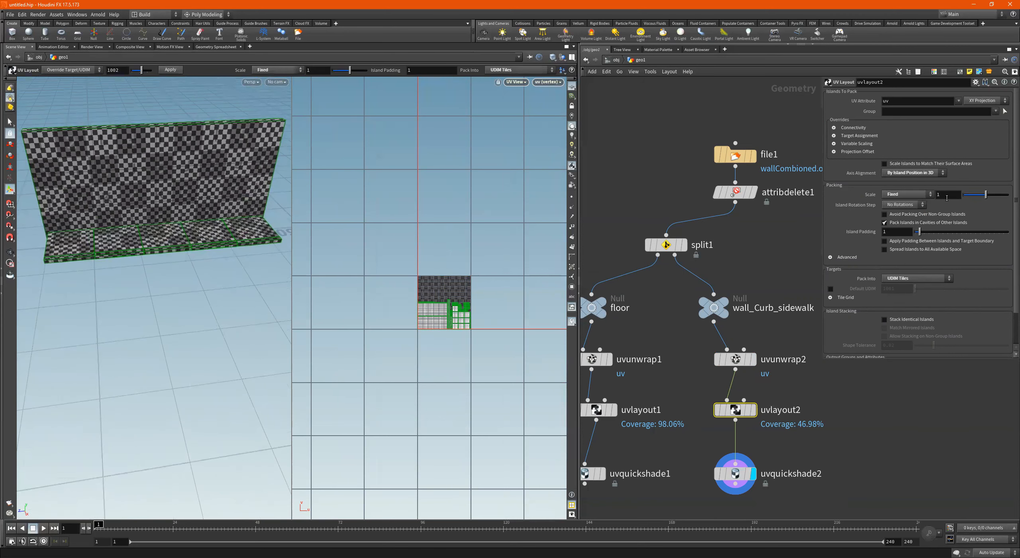
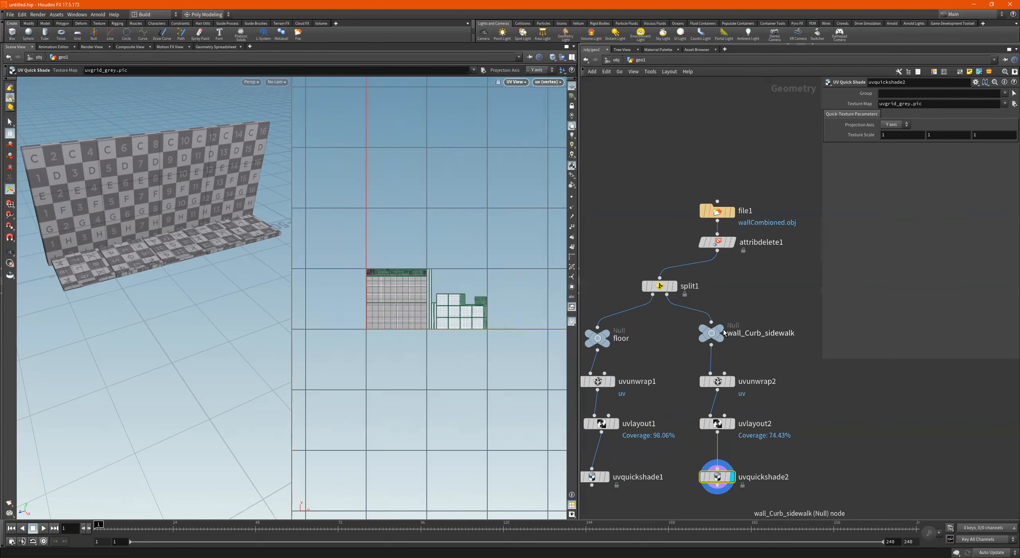
Step: Display and select the wall_Curb_sidewalk null to view its geometry before unwrapping
{"action": "left_click", "coordinate": [722, 327]}
{"action": "left_click", "coordinate": [716, 335]}
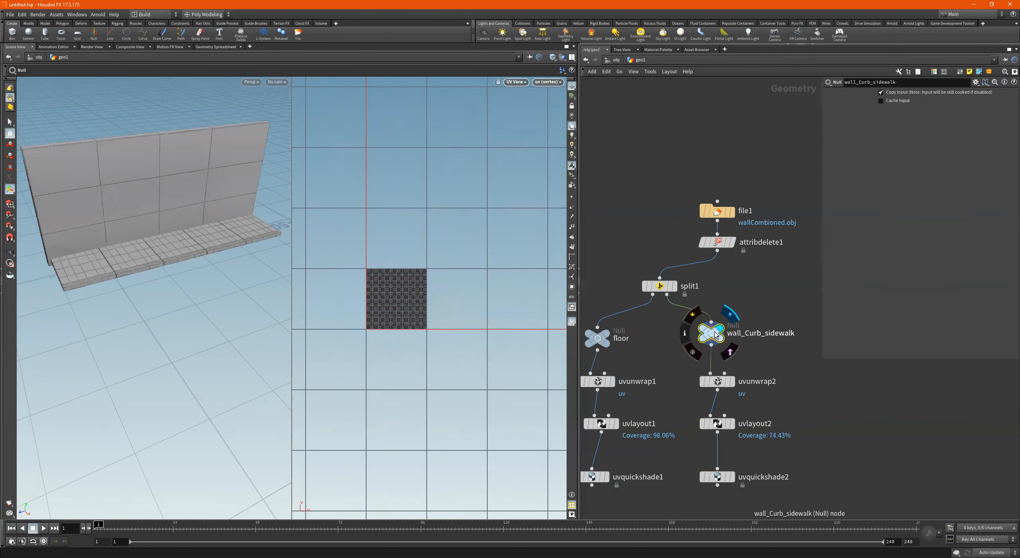
Step: Select all connected primitives of the wall in the 3D view and separate them with a Split node
{"action": "key", "text": "Escape"}
{"action": "mouse_move", "coordinate": [166, 213]}
{"action": "left_mouse_down"}
{"action": "mouse_move", "coordinate": [178, 209]}
{"action": "mouse_move", "coordinate": [164, 204]}
{"action": "left_mouse_up"}
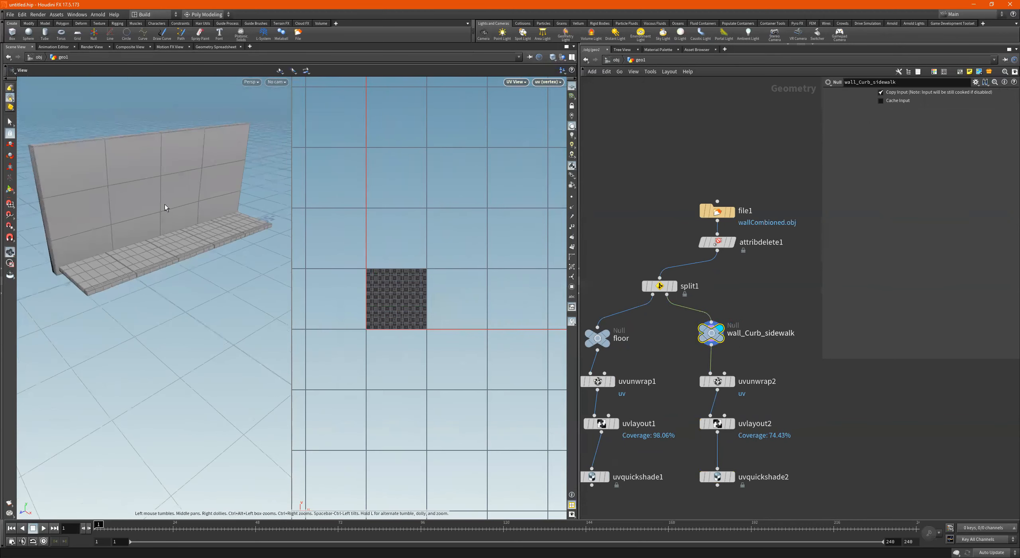
{"action": "right_click", "coordinate": [10, 98]}
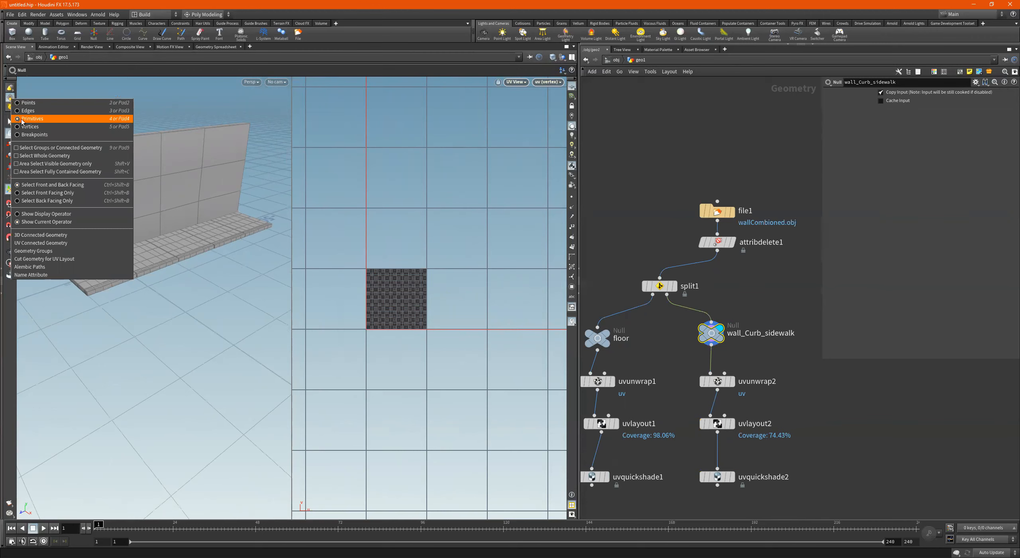
{"action": "left_click", "coordinate": [22, 119]}
{"action": "left_click", "coordinate": [10, 122]}
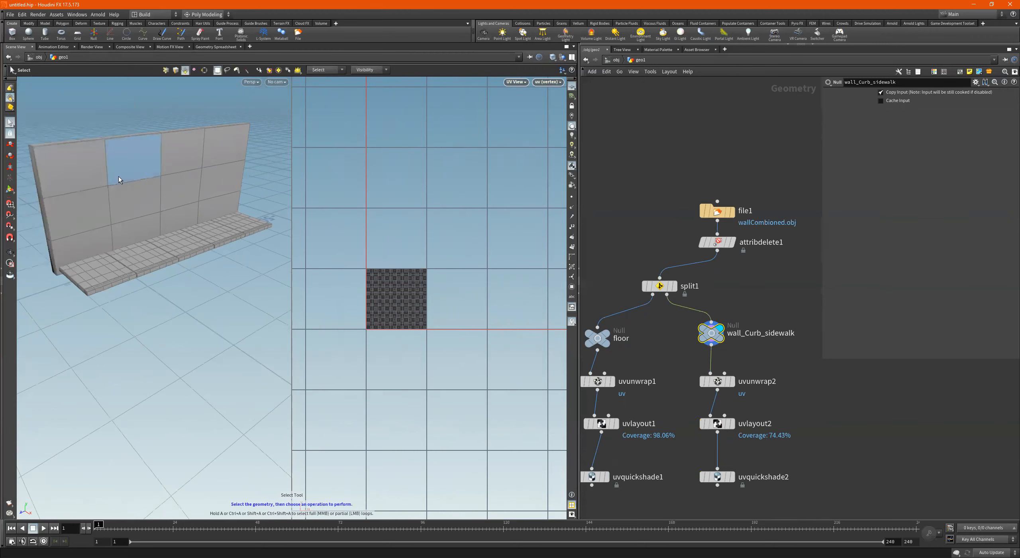
{"action": "double_click", "coordinate": [118, 176]}
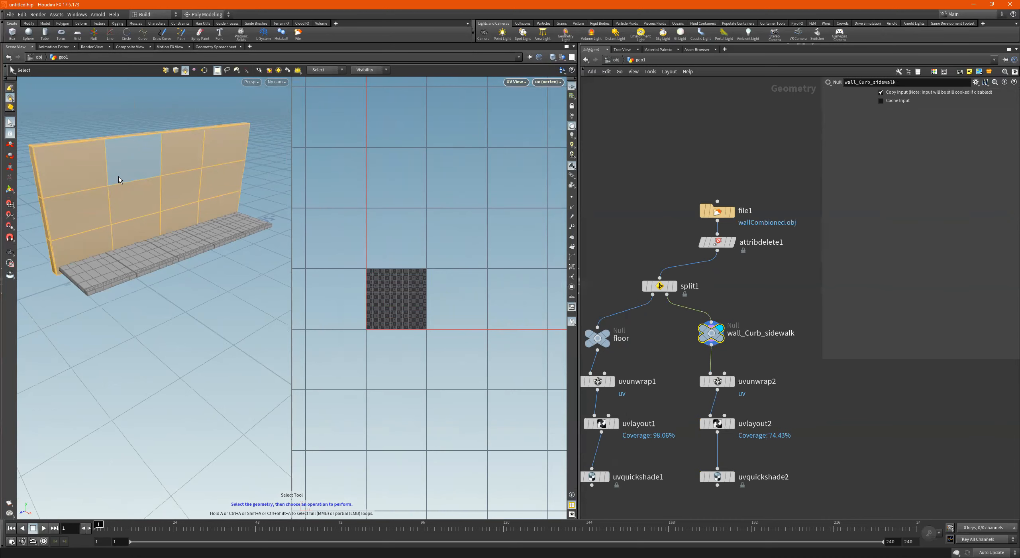
{"action": "key", "text": "Tab"}
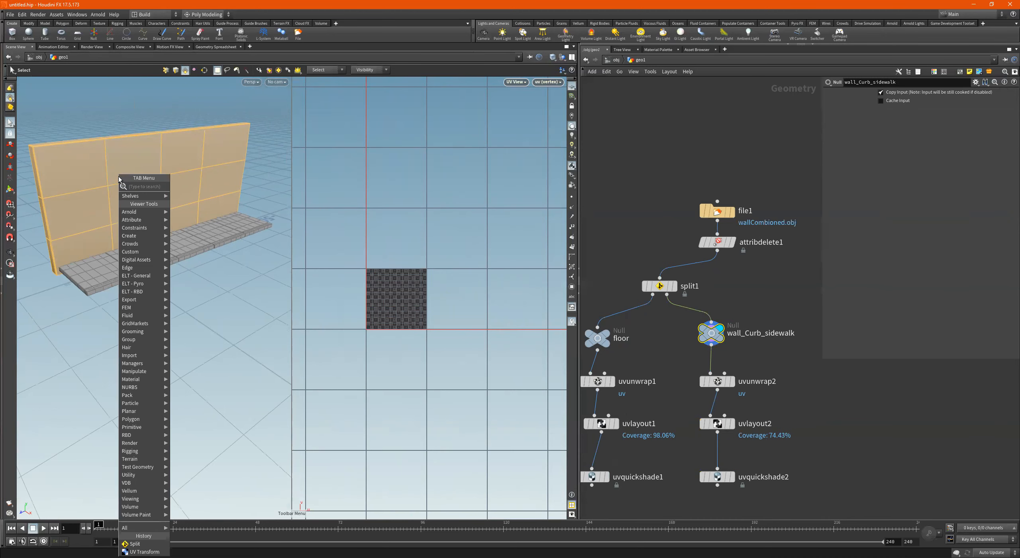
{"action": "type", "text": "split"}
{"action": "key", "text": "Return"}
Step: Move the wall_Curb_sidewalk null below split2 on its first output and display it
{"action": "left_click_drag", "start_coordinate": [792, 520], "coordinate": [716, 374]}
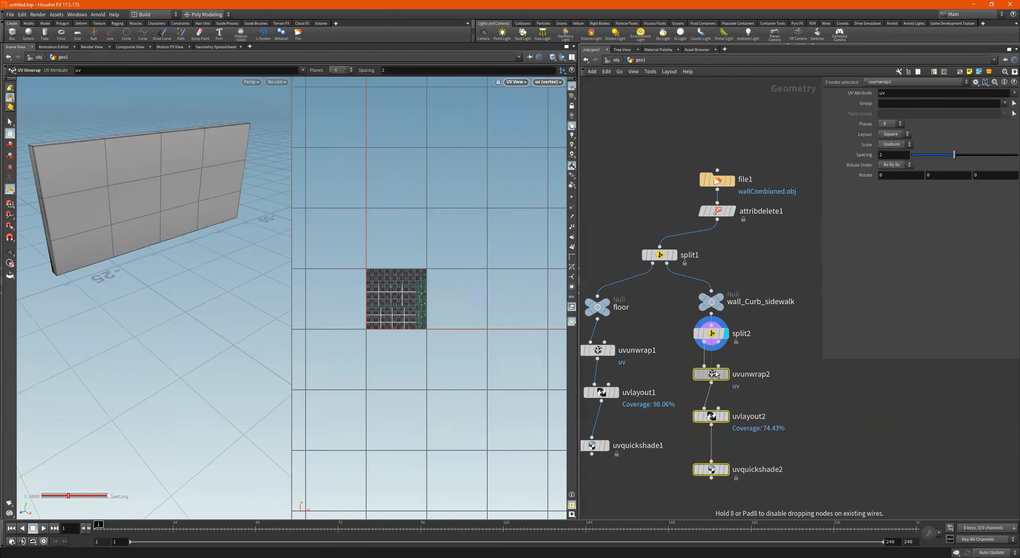
{"action": "scroll", "coordinate": [716, 374], "scroll_direction": "down", "scroll_amount": 2}
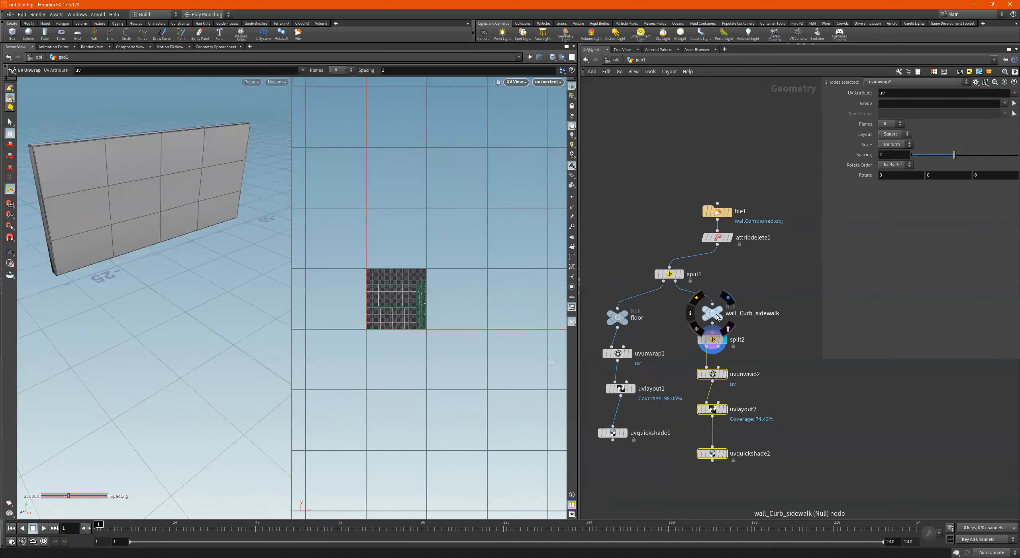
{"action": "left_click_drag", "start_coordinate": [722, 318], "coordinate": [708, 360]}
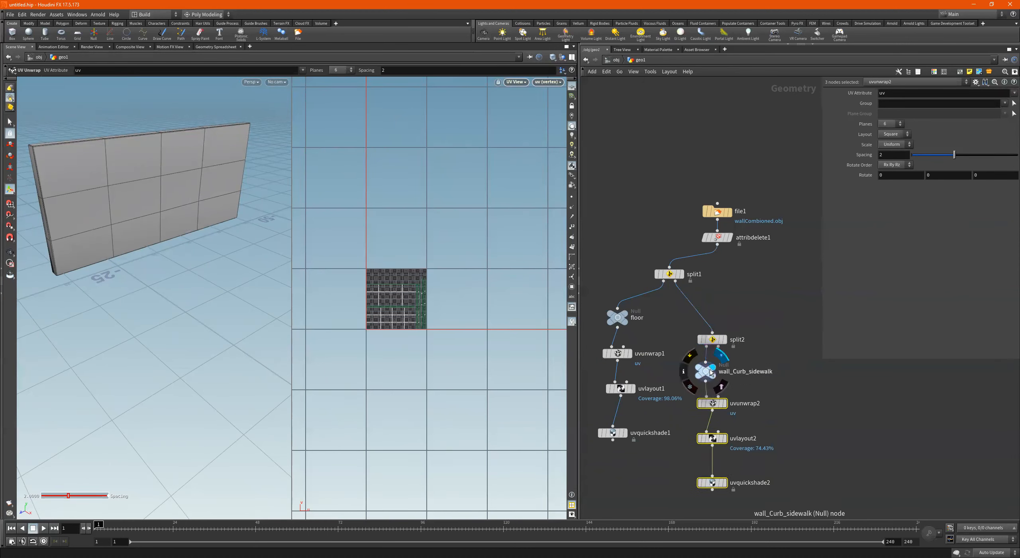
{"action": "left_click", "coordinate": [710, 369]}
{"action": "left_click_drag", "start_coordinate": [147, 239], "coordinate": [278, 262]}
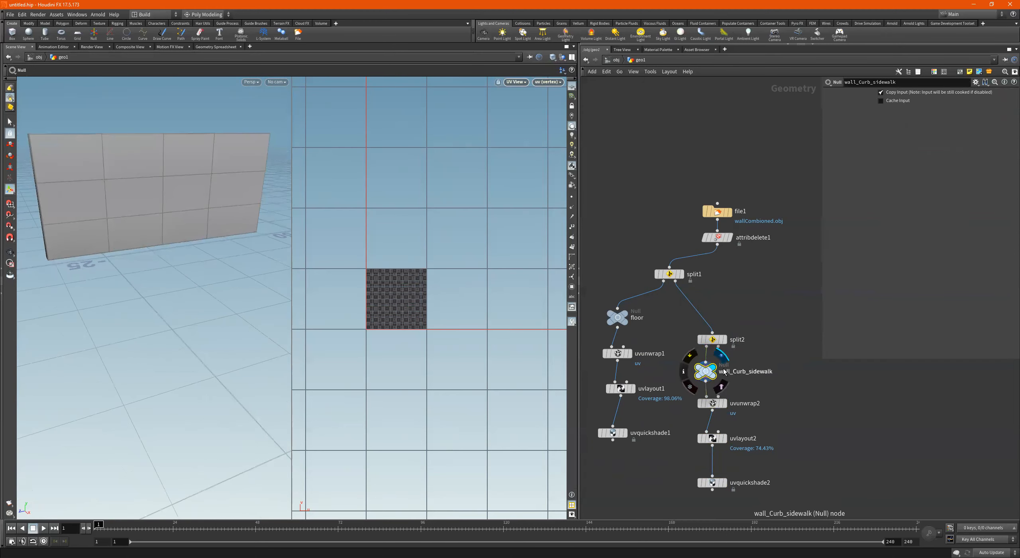
Step: Duplicate the wall_Curb_sidewalk null onto split2's second output and display the duplicate
{"action": "double_click", "coordinate": [724, 371]}
{"action": "left_click_drag", "start_coordinate": [708, 372], "coordinate": [785, 373], "text": "alt"}
{"action": "key", "text": "ctrl+z"}
Step: Rename the null on split2's first output wall_ and the one on its second output Curb_sidewalk1
{"action": "double_click", "coordinate": [739, 372]}
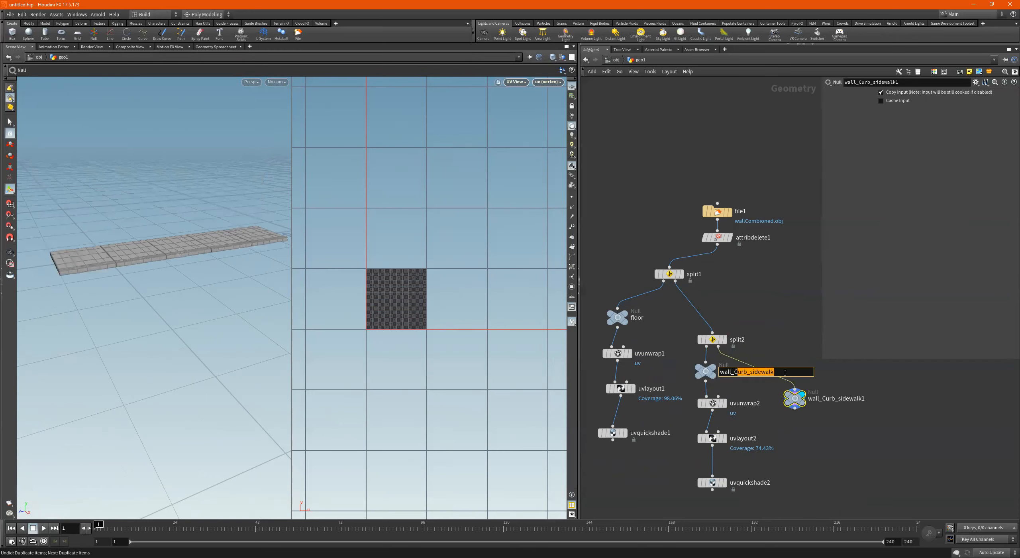
{"action": "key", "text": "BackSpace"}
{"action": "key", "text": "BackSpace"}
{"action": "key", "text": "Return"}
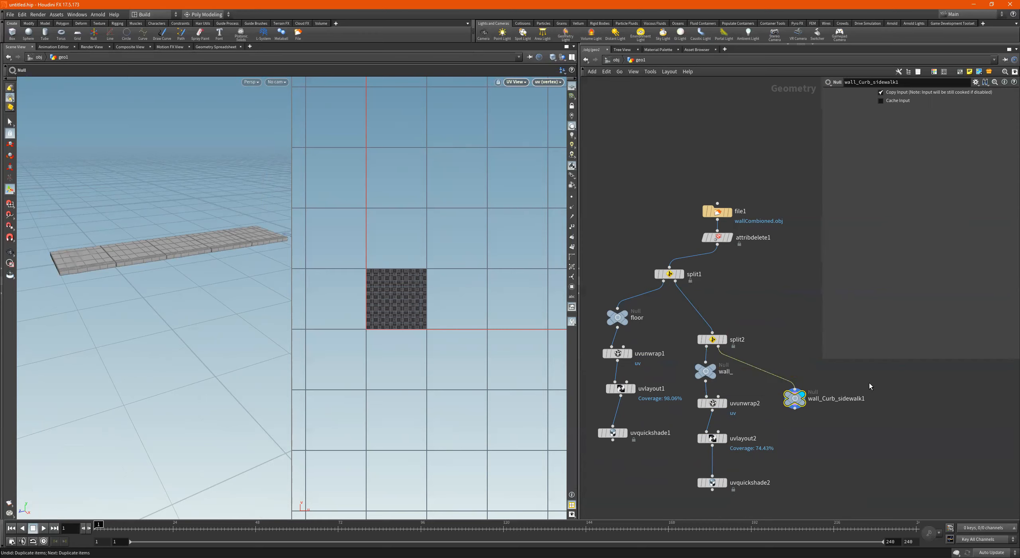
{"action": "double_click", "coordinate": [833, 399]}
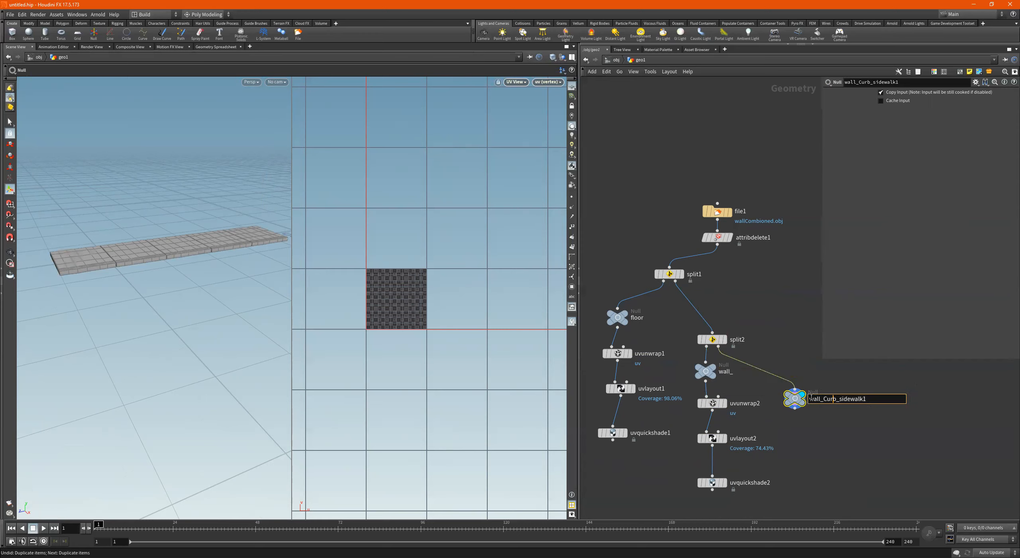
{"action": "key", "text": "BackSpace"}
{"action": "key", "text": "BackSpace"}
{"action": "key", "text": "BackSpace"}
{"action": "key", "text": "BackSpace"}
{"action": "key", "text": "BackSpace"}
{"action": "key", "text": "Return"}
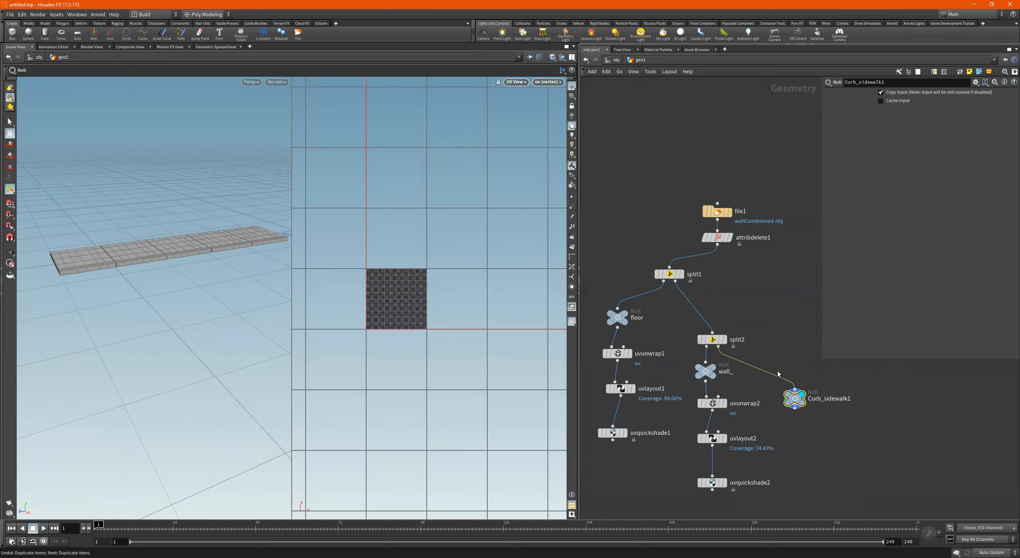
Step: Move split2 up in the network, closer to split1
{"action": "mouse_move", "coordinate": [704, 344]}
{"action": "left_click_drag", "start_coordinate": [715, 342], "coordinate": [726, 314]}
{"action": "middle_click_drag", "start_coordinate": [652, 420], "coordinate": [658, 377]}
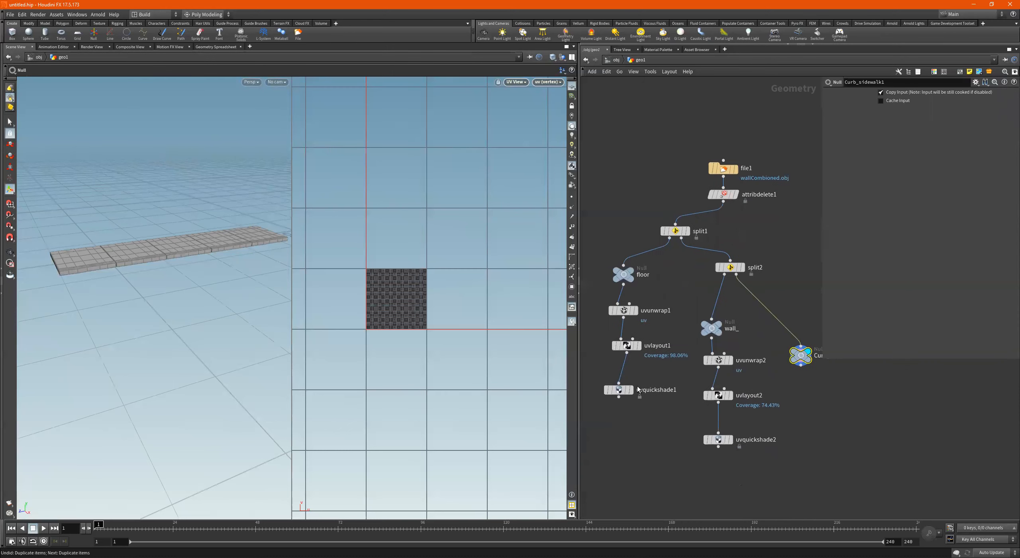
Step: Display uvquickshade1 to view the shaded floor, and display the wall_ null to view the wall geometry
{"action": "left_click", "coordinate": [619, 396]}
{"action": "left_click", "coordinate": [618, 393]}
{"action": "scroll", "coordinate": [216, 310], "scroll_direction": "down", "scroll_amount": 5}
{"action": "left_click_drag", "start_coordinate": [216, 310], "coordinate": [205, 356], "text": "alt"}
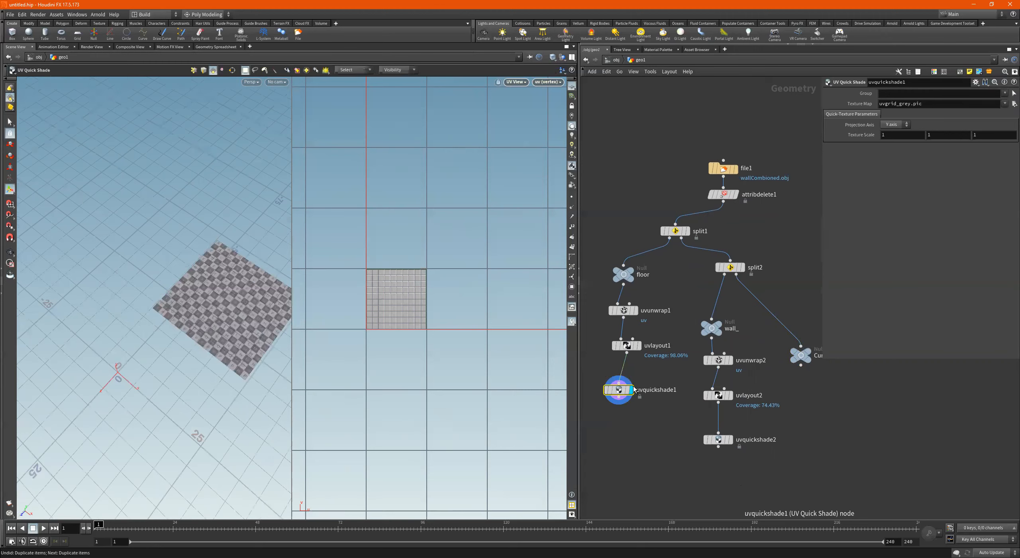
{"action": "left_click", "coordinate": [728, 313]}
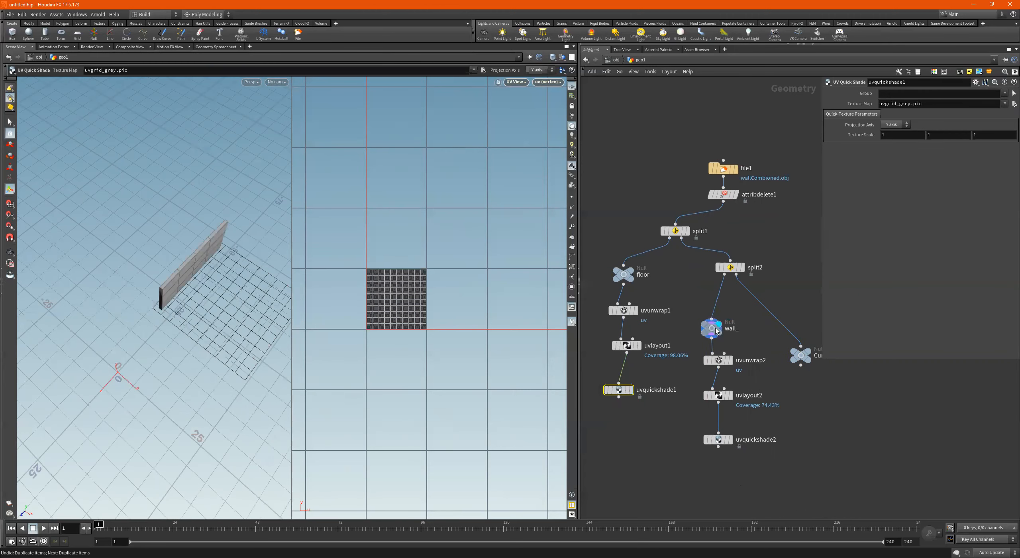
{"action": "left_click", "coordinate": [712, 328]}
{"action": "left_click_drag", "start_coordinate": [64, 353], "coordinate": [107, 260]}
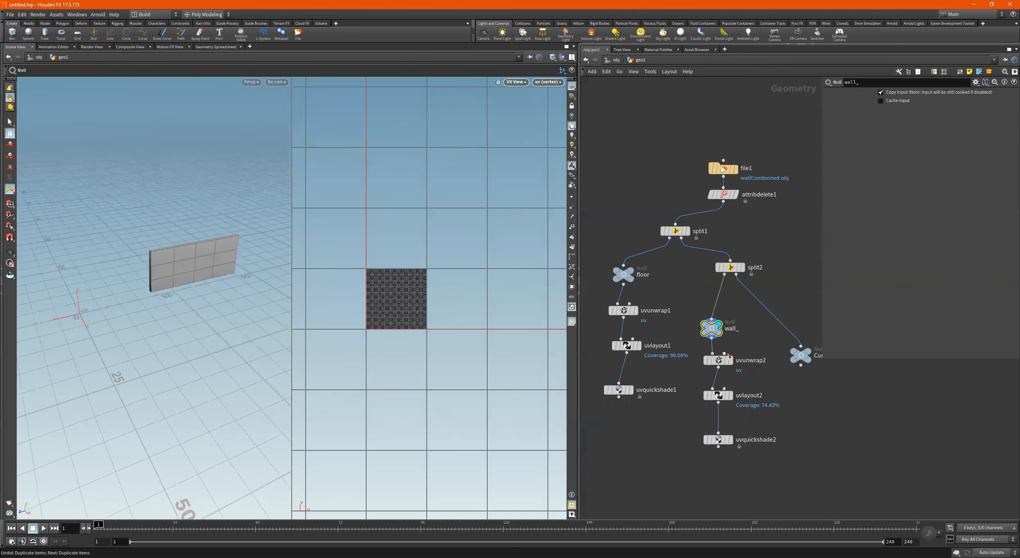
Step: Move uvunwrap2 closer to the wall_ null and display it to inspect the wall's unwrapped UVs
{"action": "left_click_drag", "start_coordinate": [723, 356], "coordinate": [723, 351]}
{"action": "mouse_move", "coordinate": [735, 353]}
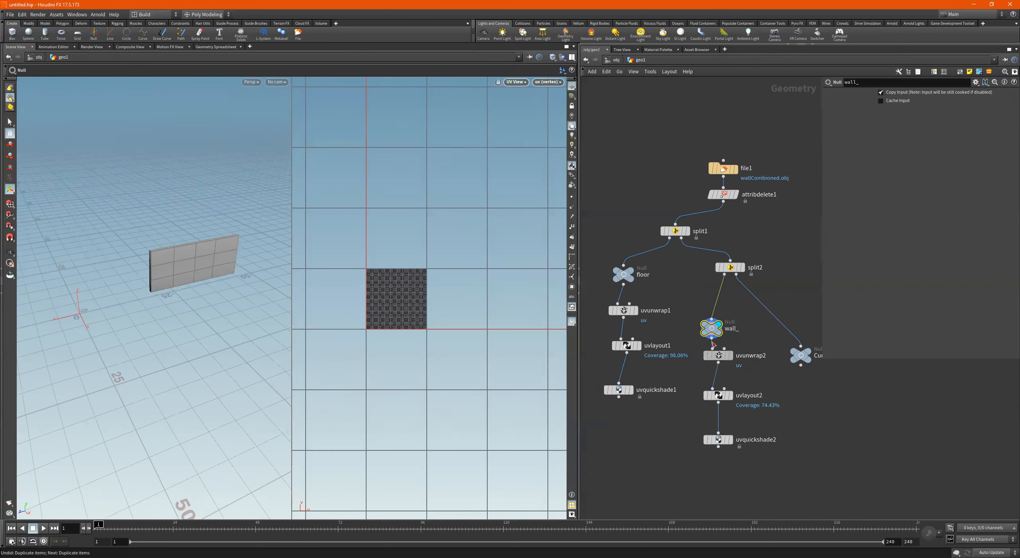
{"action": "left_click", "coordinate": [715, 353]}
{"action": "key", "text": "r"}
{"action": "left_click", "coordinate": [716, 356]}
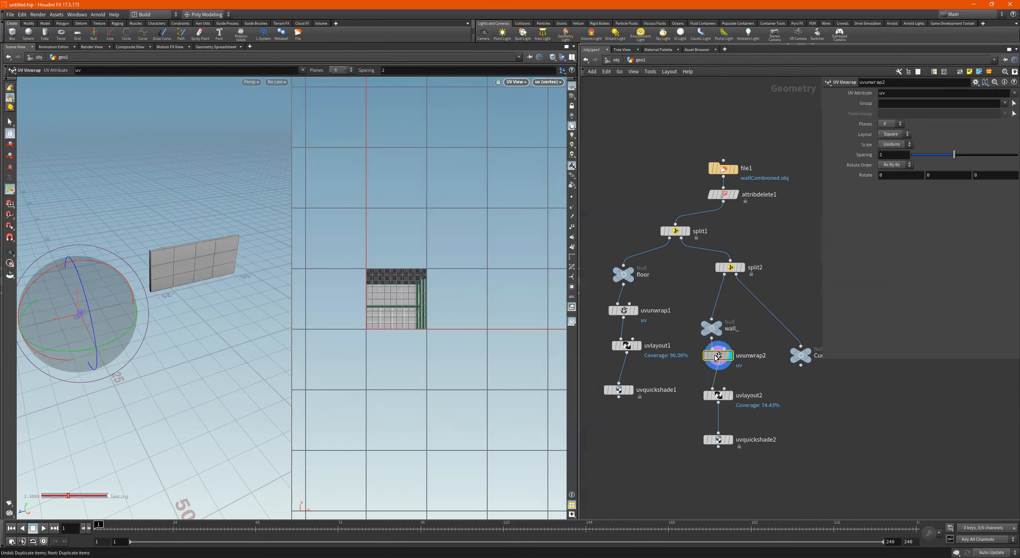
{"action": "key", "text": "Escape"}
{"action": "right_click_drag", "start_coordinate": [401, 293], "coordinate": [476, 300]}
{"action": "middle_click_drag", "start_coordinate": [476, 301], "coordinate": [504, 296], "text": "alt"}
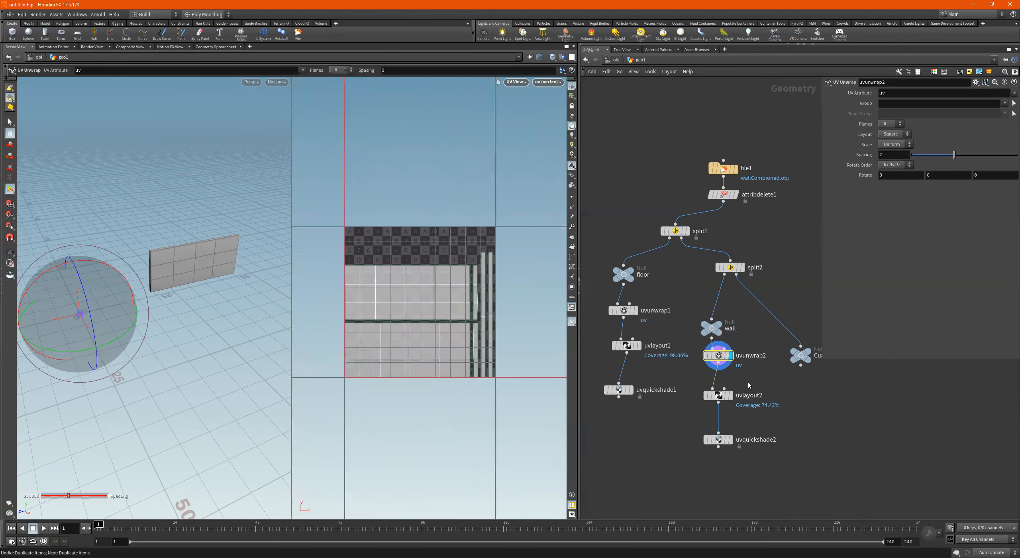
Step: Display uvlayout2 and adjust its fixed scale to 1.203 so the wall islands pack into the UDIM tiles
{"action": "left_click", "coordinate": [730, 396]}
{"action": "left_click", "coordinate": [718, 395]}
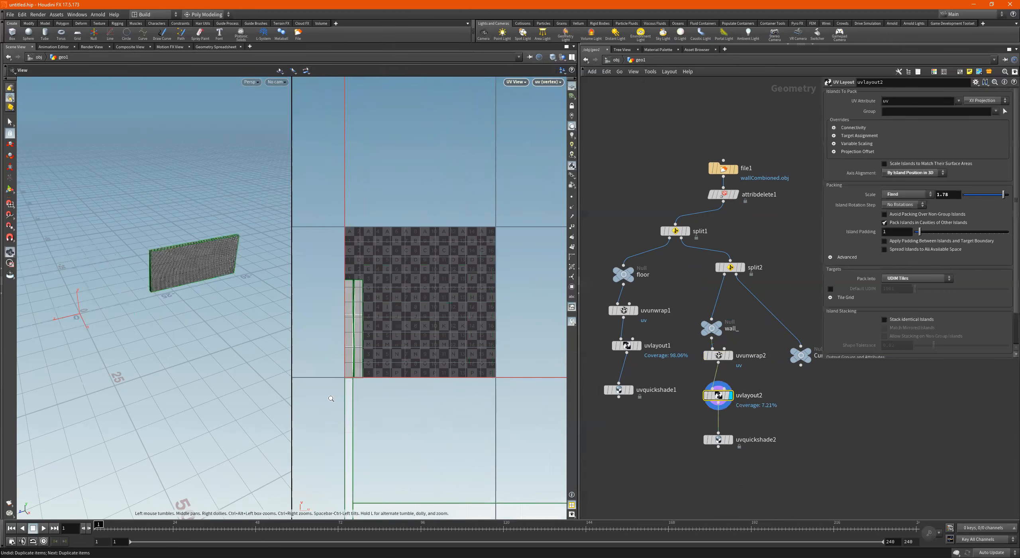
{"action": "right_click_drag", "start_coordinate": [331, 398], "coordinate": [263, 399], "text": "alt"}
{"action": "middle_click_drag", "start_coordinate": [464, 389], "coordinate": [440, 372], "text": "alt"}
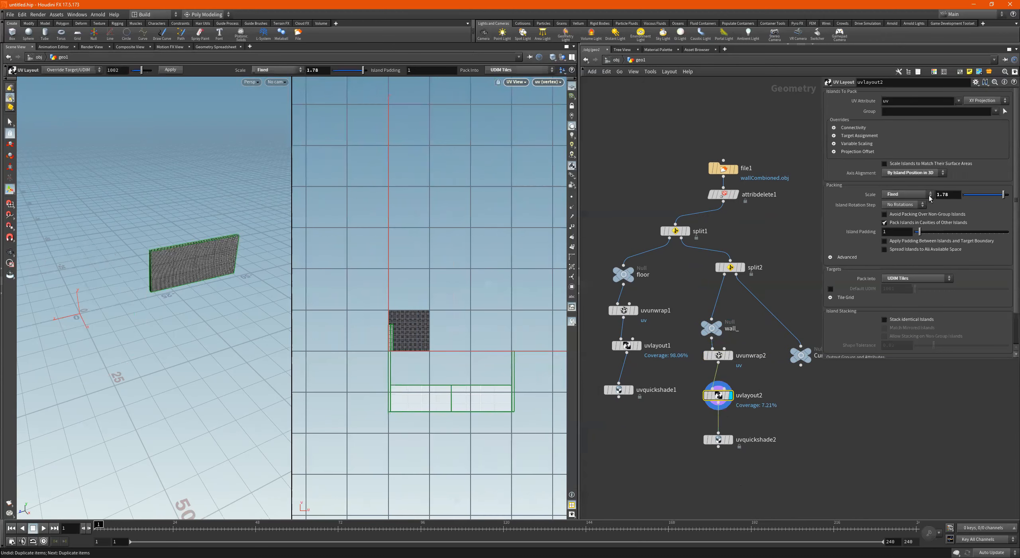
{"action": "middle_click_drag", "start_coordinate": [953, 195], "coordinate": [404, 394]}
{"action": "key", "text": "Escape"}
{"action": "scroll", "coordinate": [438, 322], "scroll_direction": "up", "scroll_amount": 6}
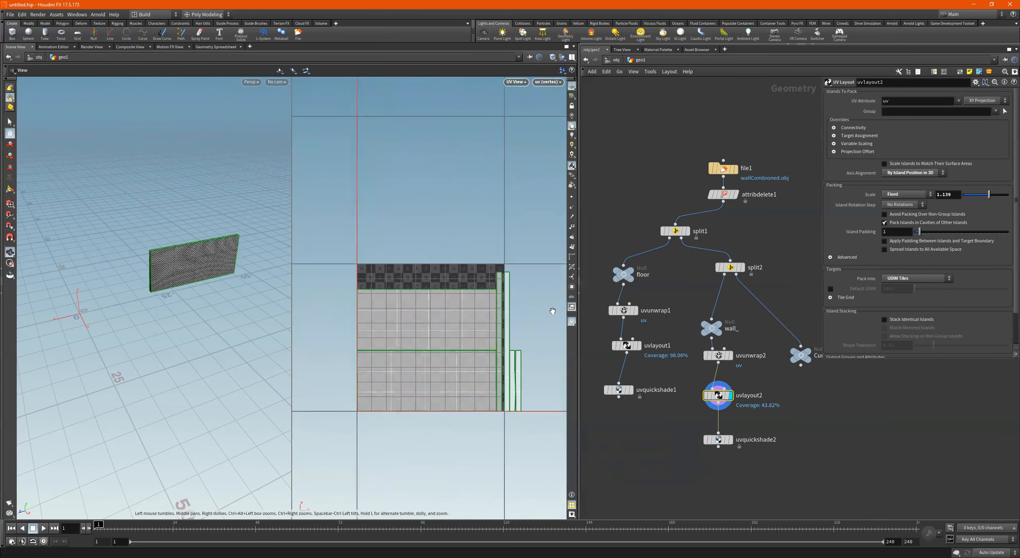
{"action": "key", "text": "Return"}
{"action": "middle_click_drag", "start_coordinate": [952, 193], "coordinate": [980, 220]}
{"action": "scroll", "coordinate": [476, 331], "scroll_direction": "down", "scroll_amount": 3}
{"action": "left_click", "coordinate": [456, 305]}
{"action": "middle_click_drag", "start_coordinate": [474, 332], "coordinate": [451, 314]}
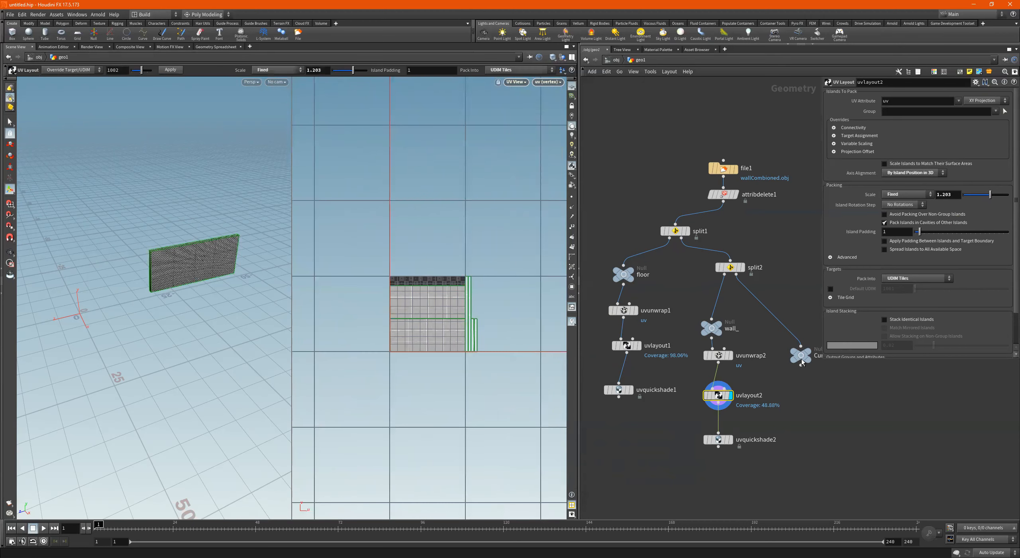
Step: Arrange split2, wall_, uvunwrap2, uvlayout2 and uvquickshade2 in a column level with the floor branch
{"action": "middle_click_drag", "start_coordinate": [737, 365], "coordinate": [729, 373]}
{"action": "left_click_drag", "start_coordinate": [704, 337], "coordinate": [711, 314]}
{"action": "left_click_drag", "start_coordinate": [725, 278], "coordinate": [744, 261]}
{"action": "left_click_drag", "start_coordinate": [710, 315], "coordinate": [707, 283]}
{"action": "left_click_drag", "start_coordinate": [711, 364], "coordinate": [708, 319]}
{"action": "left_click_drag", "start_coordinate": [710, 403], "coordinate": [707, 358]}
{"action": "left_click_drag", "start_coordinate": [711, 448], "coordinate": [707, 399]}
{"action": "middle_click_drag", "start_coordinate": [741, 401], "coordinate": [736, 431]}
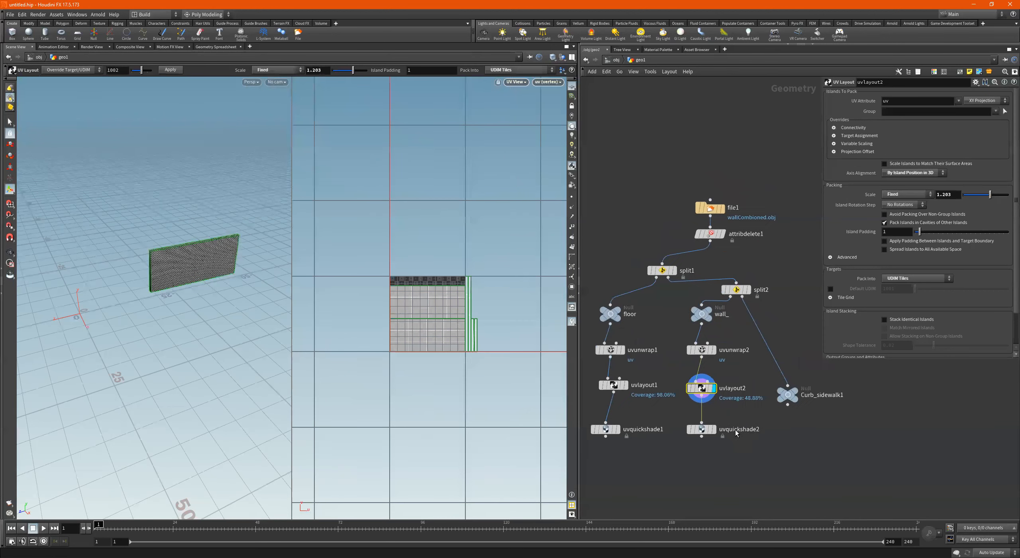
Step: Duplicate uvquickshade2 beside the original, and move the Curb_sidewalk1 null level with wall_ and display it
{"action": "left_click_drag", "start_coordinate": [701, 431], "coordinate": [772, 429]}
{"action": "left_click_drag", "start_coordinate": [788, 395], "coordinate": [777, 321]}
{"action": "left_click", "coordinate": [787, 318]}
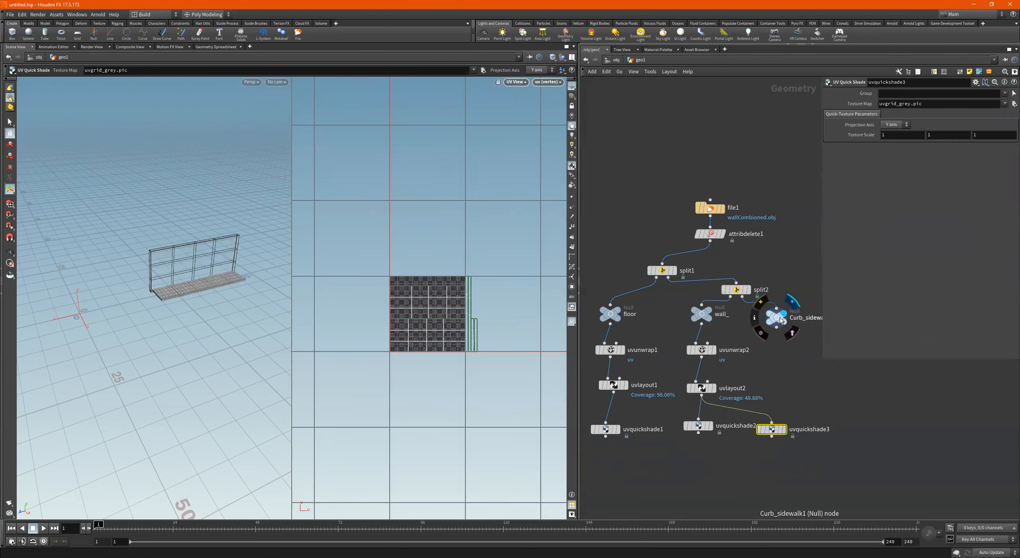
{"action": "middle_click_drag", "start_coordinate": [792, 368], "coordinate": [725, 384]}
{"action": "mouse_move", "coordinate": [607, 368]}
{"action": "left_click_drag", "start_coordinate": [222, 321], "coordinate": [266, 378], "text": "alt"}
{"action": "scroll", "coordinate": [230, 291], "scroll_direction": "up", "scroll_amount": 1}
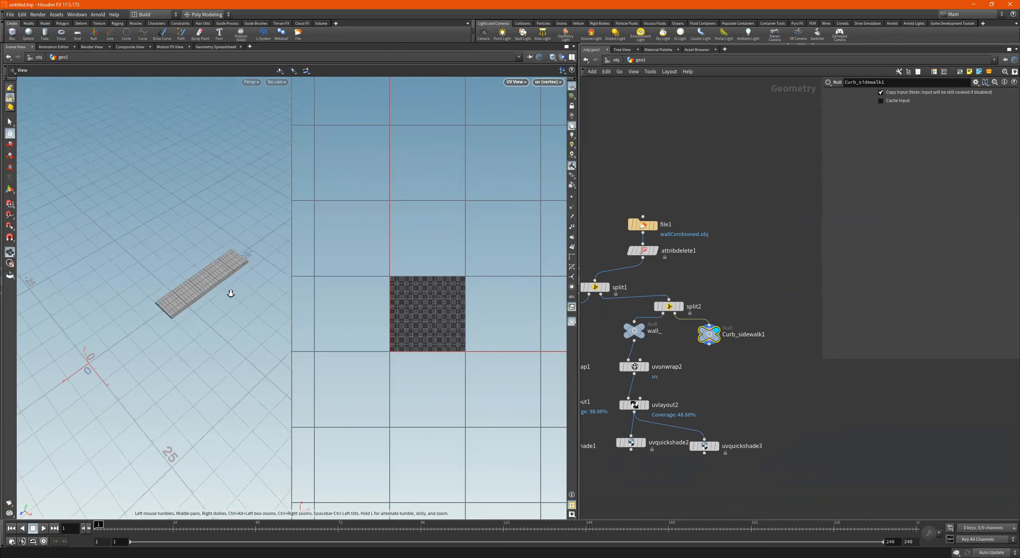
Step: Duplicate uvunwrap2 beneath the Curb_sidewalk1 null and display the copy
{"action": "left_click_drag", "start_coordinate": [635, 367], "coordinate": [726, 369], "text": "alt"}
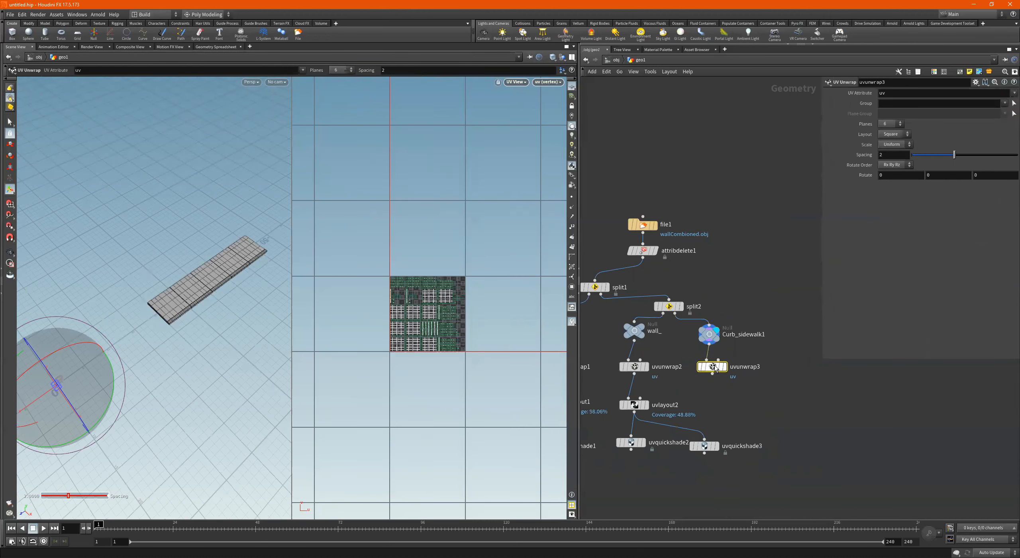
{"action": "left_click", "coordinate": [726, 367]}
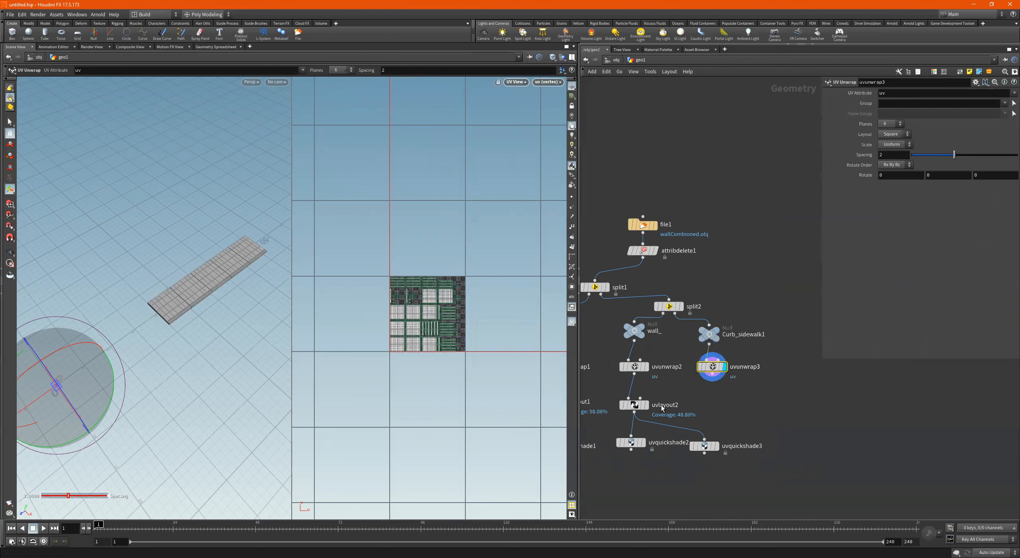
{"action": "left_click", "coordinate": [634, 406]}
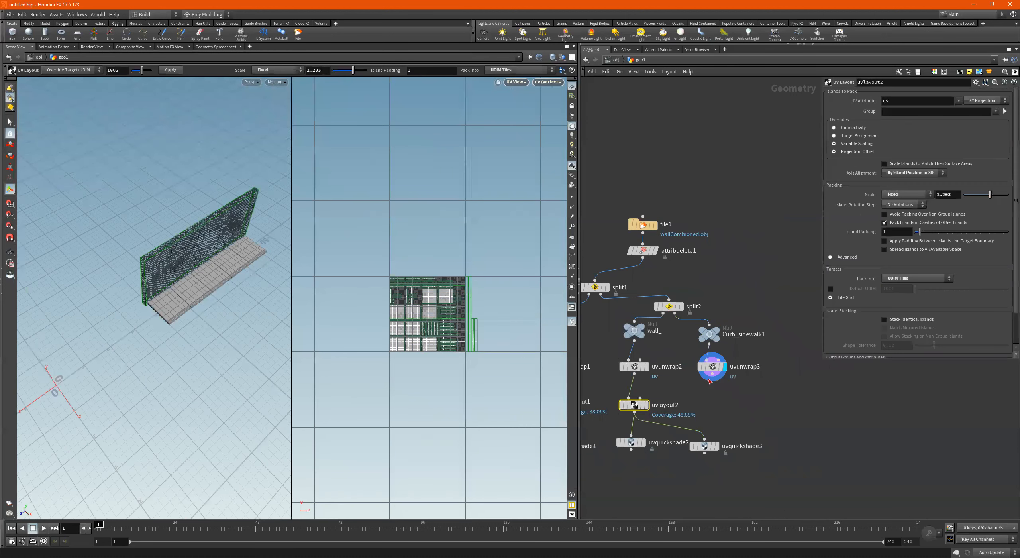
Step: Wire uvunwrap3 into uvquickshade3 and display uvquickshade3
{"action": "scroll", "coordinate": [712, 394], "scroll_direction": "up", "scroll_amount": 2}
{"action": "left_click_drag", "start_coordinate": [651, 430], "coordinate": [713, 370]}
{"action": "left_click", "coordinate": [718, 457]}
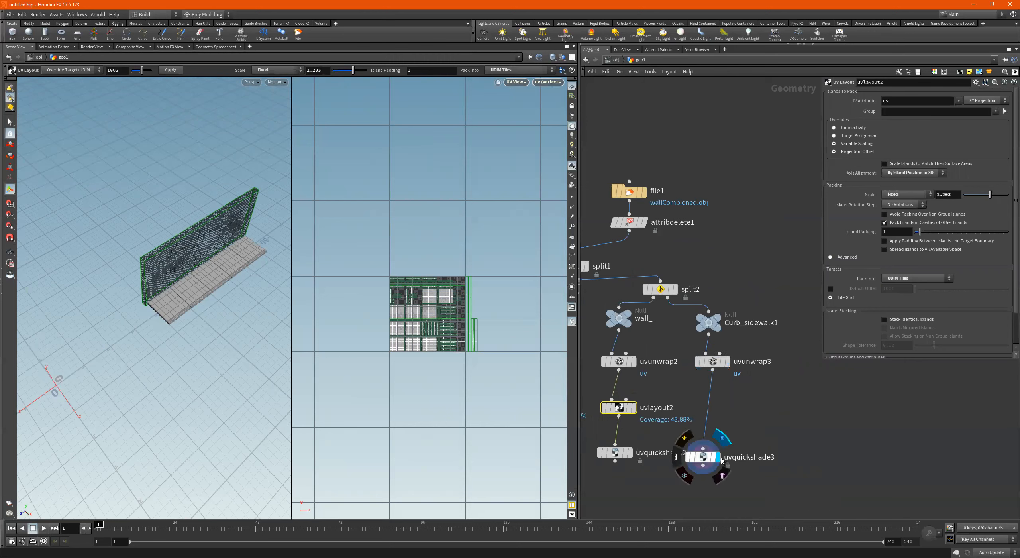
Step: Add a UV Layout node between uvunwrap3 and uvquickshade3, and display it
{"action": "key", "text": "Tab"}
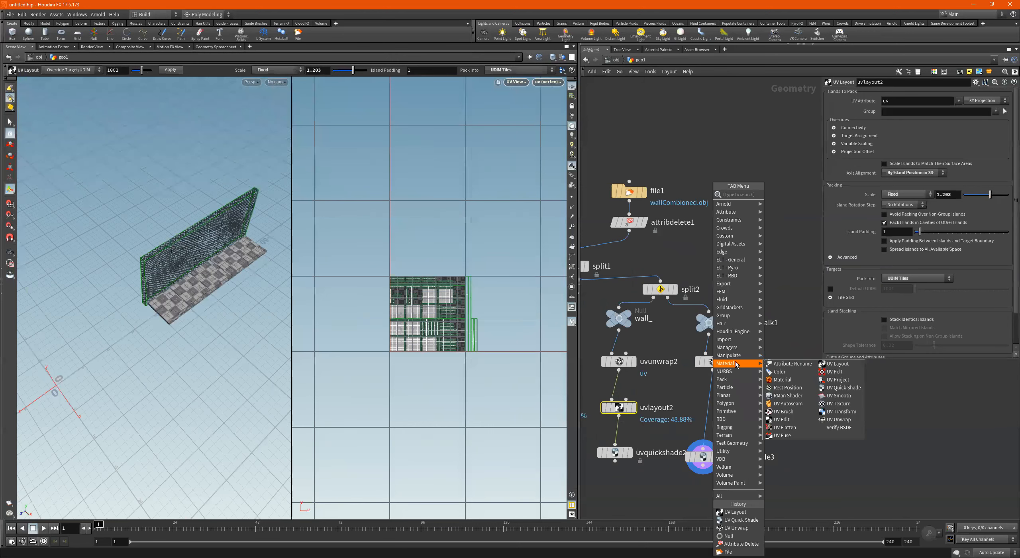
{"action": "type", "text": "uvlayout"}
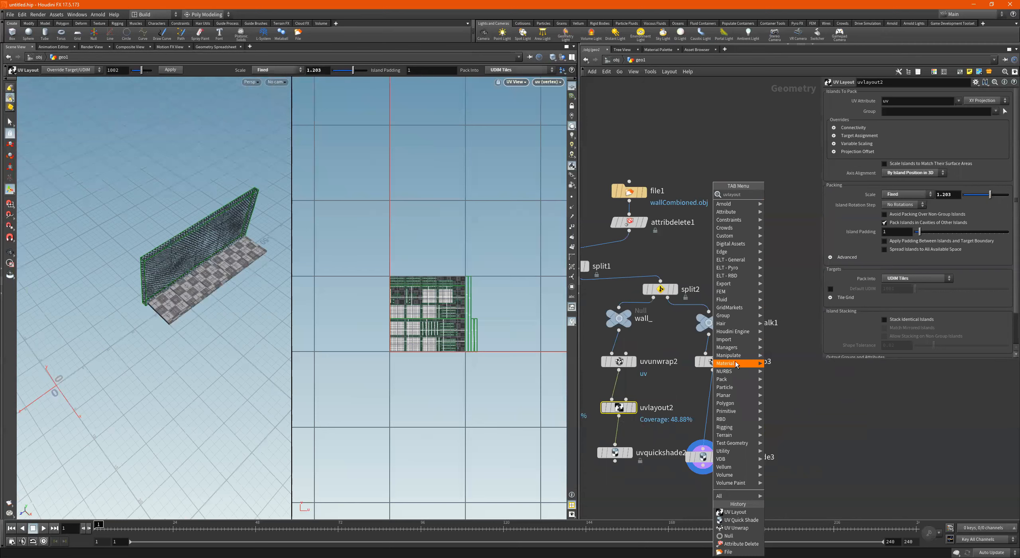
{"action": "key", "text": "Return"}
{"action": "left_click", "coordinate": [735, 362]}
{"action": "left_click_drag", "start_coordinate": [748, 364], "coordinate": [725, 401]}
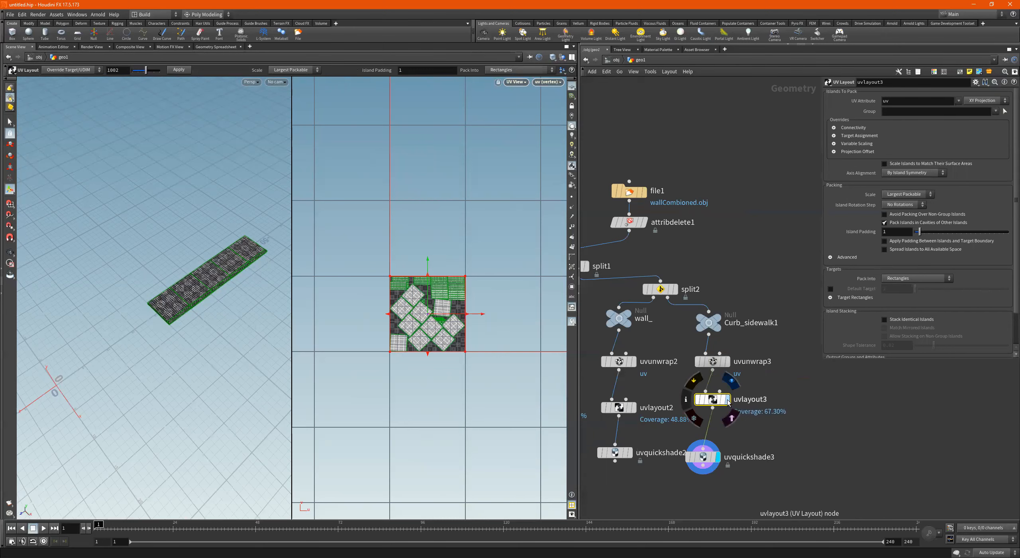
{"action": "left_click", "coordinate": [732, 381]}
{"action": "right_click_drag", "start_coordinate": [229, 277], "coordinate": [260, 259], "text": "alt"}
{"action": "left_click_drag", "start_coordinate": [259, 255], "coordinate": [218, 255], "text": "alt"}
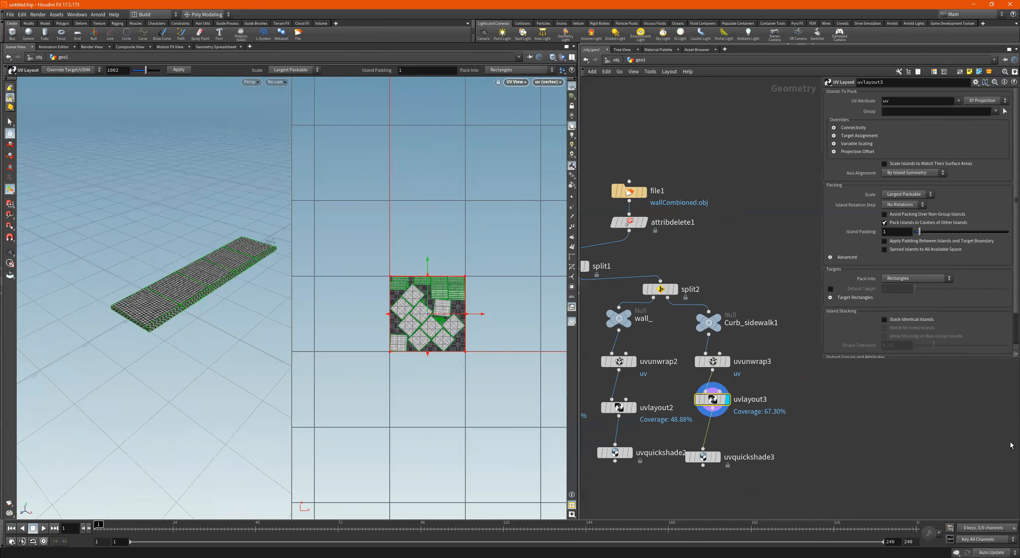
Step: Set uvlayout3's axis alignment to By Island Position in 3D, its scale to Fixed and its packing target to UDIM Tiles
{"action": "left_click", "coordinate": [917, 173]}
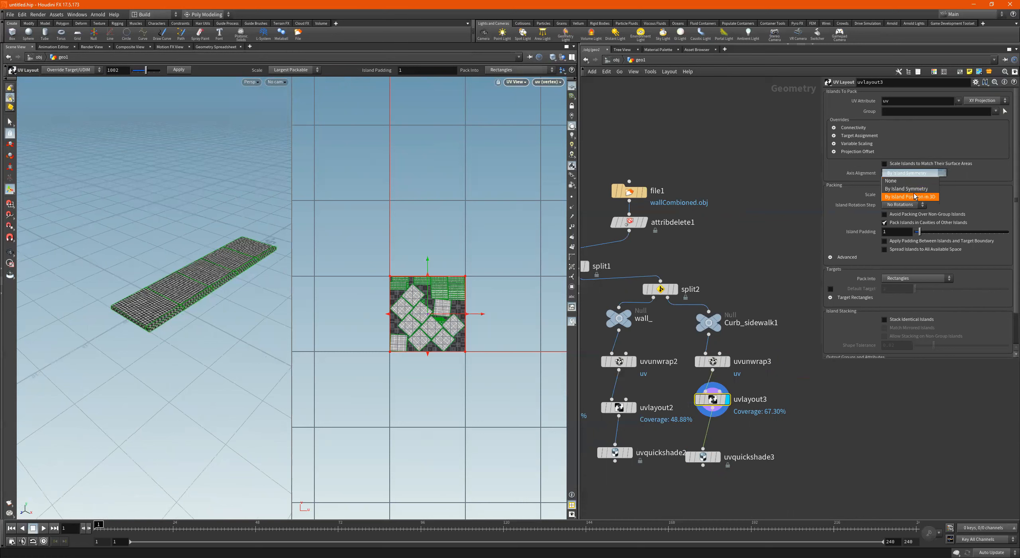
{"action": "left_click", "coordinate": [902, 196]}
{"action": "left_click", "coordinate": [906, 195]}
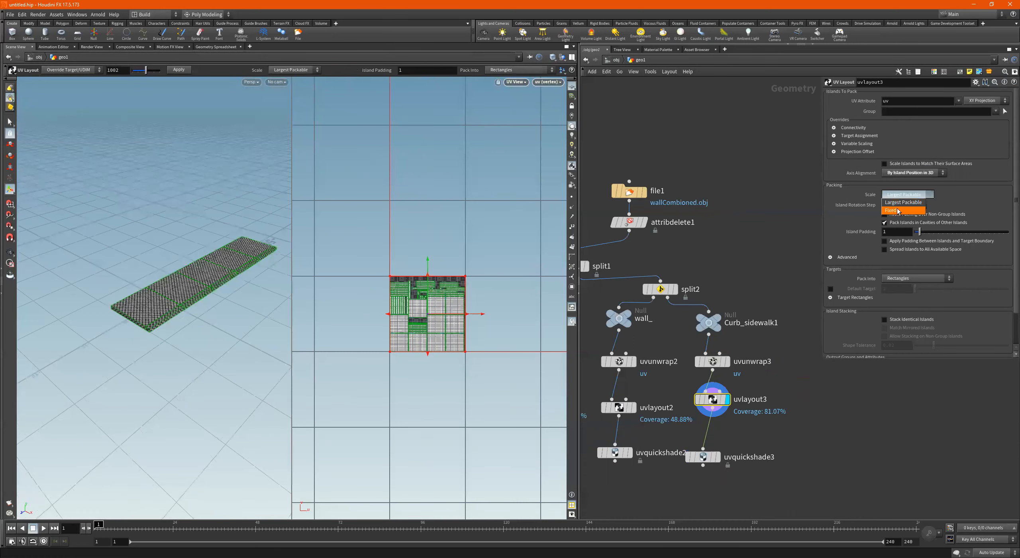
{"action": "left_click", "coordinate": [898, 277]}
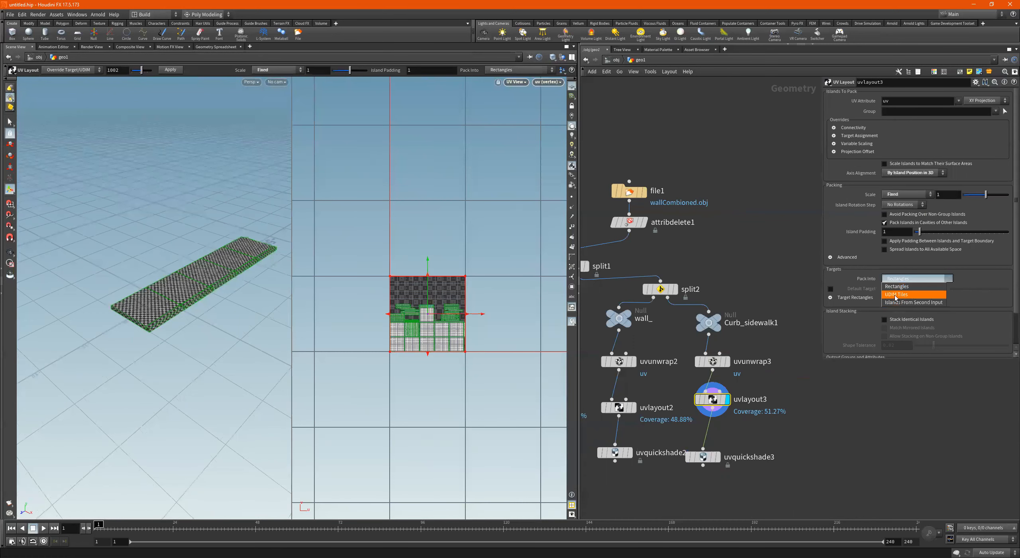
Step: Raise uvlayout3's fixed scale to 2.5709, spreading the curb and sidewalk islands across more UDIM tiles
{"action": "middle_click_drag", "start_coordinate": [945, 194], "coordinate": [959, 146]}
{"action": "middle_click_drag", "start_coordinate": [969, 224], "coordinate": [1005, 224]}
{"action": "left_click_drag", "start_coordinate": [167, 279], "coordinate": [175, 307], "text": "alt"}
{"action": "scroll", "coordinate": [396, 350], "scroll_direction": "down", "scroll_amount": 5}
{"action": "mouse_move", "coordinate": [952, 194]}
{"action": "middle_mouse_down"}
{"action": "mouse_move", "coordinate": [1013, 195]}
{"action": "mouse_move", "coordinate": [956, 195]}
{"action": "middle_mouse_up"}
{"action": "middle_click_drag", "start_coordinate": [852, 232], "coordinate": [850, 231]}
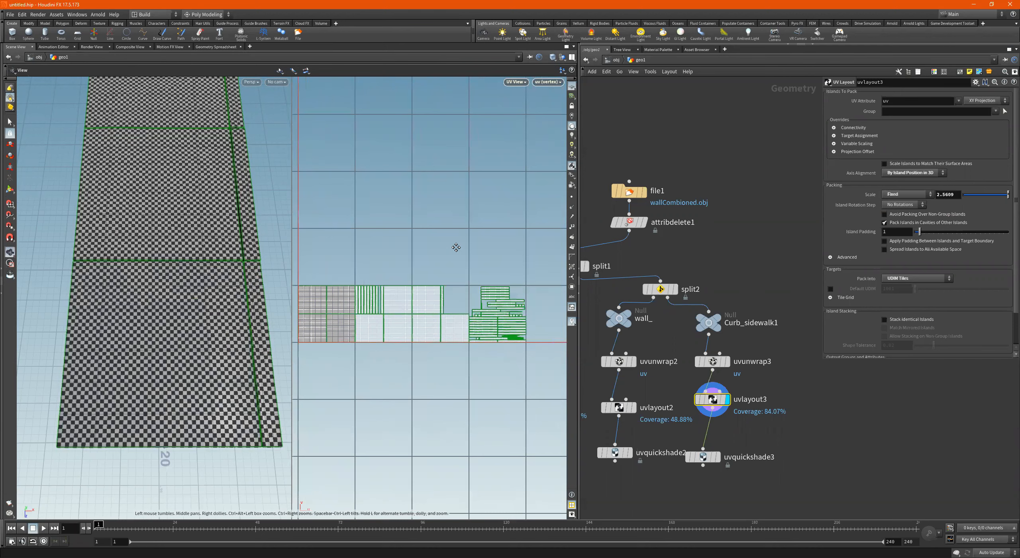
{"action": "key", "text": "Return"}
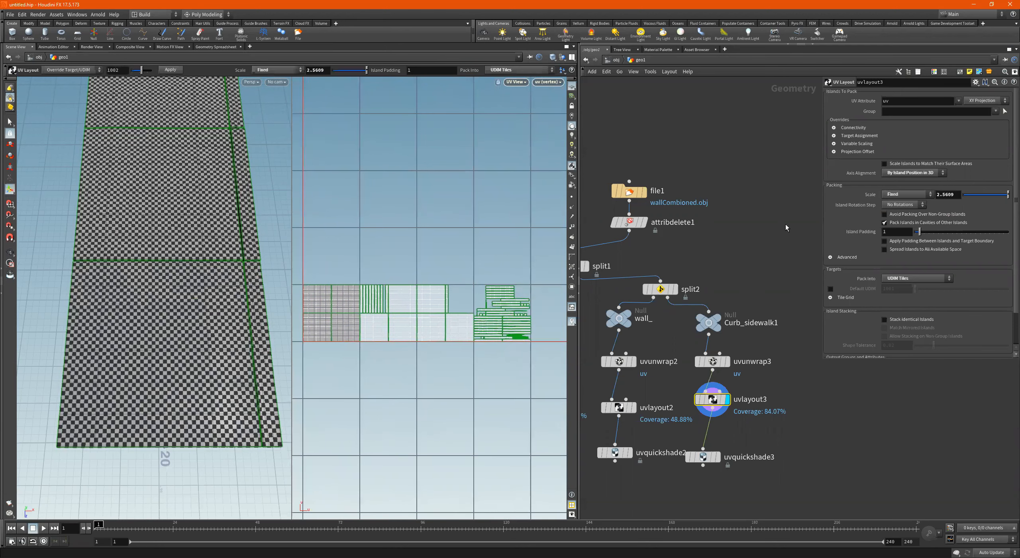
{"action": "middle_click_drag", "start_coordinate": [957, 195], "coordinate": [999, 222]}
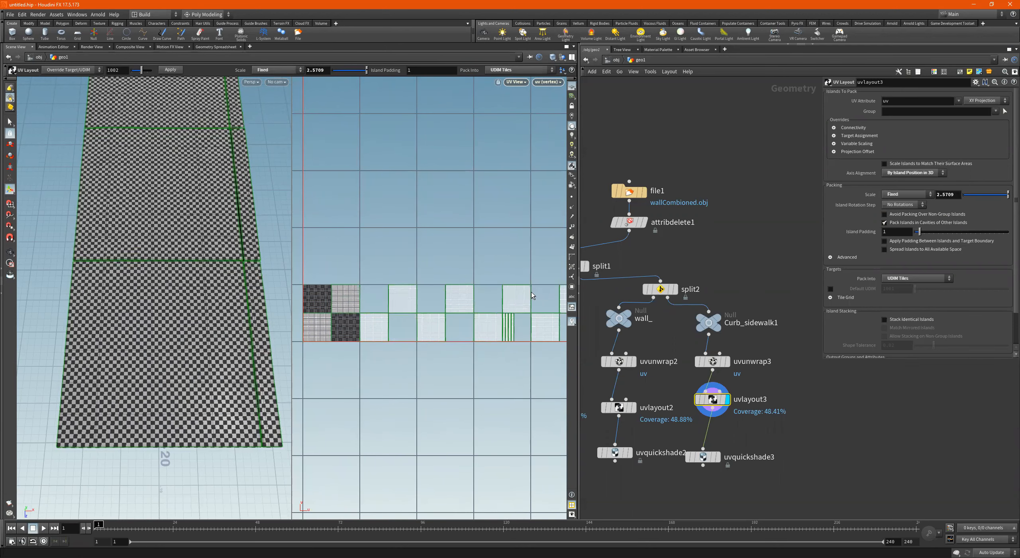
{"action": "scroll", "coordinate": [474, 319], "scroll_direction": "down", "scroll_amount": 2}
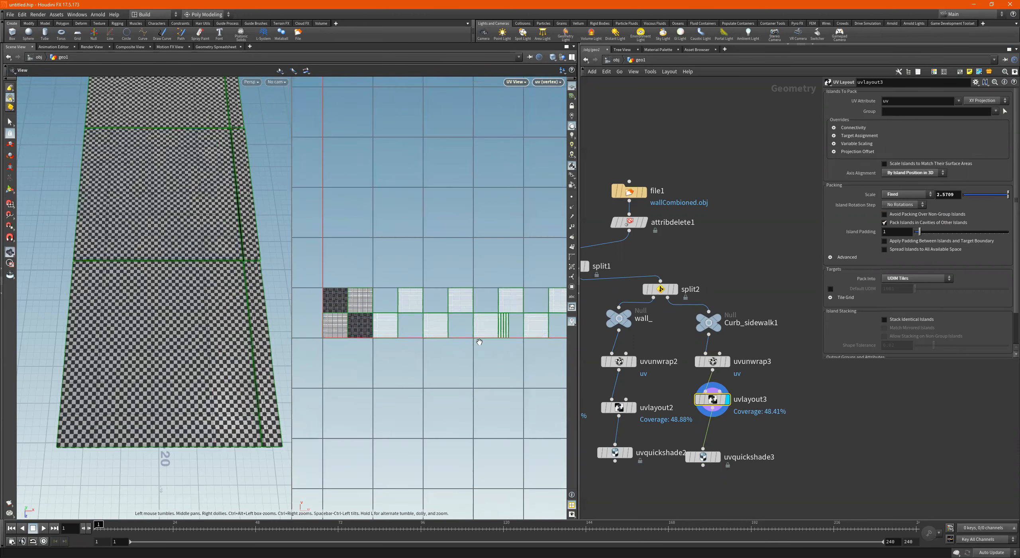
{"action": "right_click_drag", "start_coordinate": [479, 342], "coordinate": [522, 349], "text": "alt"}
{"action": "middle_click_drag", "start_coordinate": [522, 349], "coordinate": [482, 341], "text": "alt"}
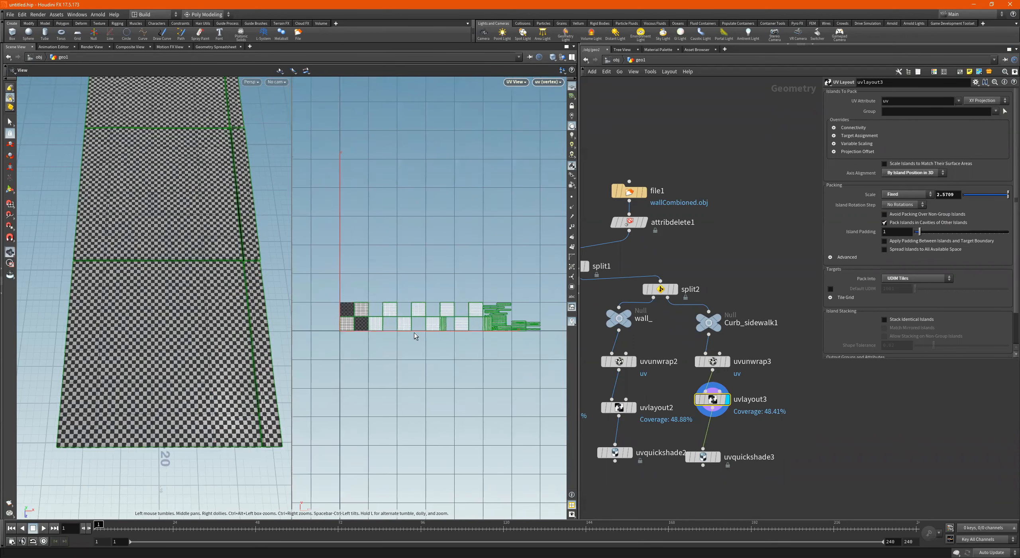
{"action": "key", "text": "Return"}
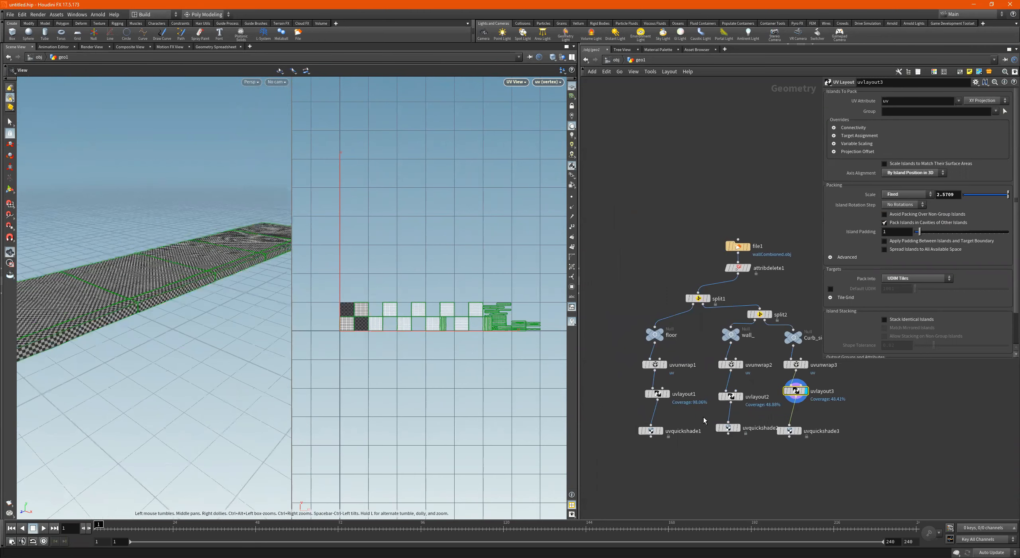
Step: Merge uvlayout1, uvlayout2 and uvlayout3 in a displayed Merge node that replaces the three branch UV Quick Shade nodes
{"action": "key", "text": "Tab"}
{"action": "mouse_move", "coordinate": [758, 459]}
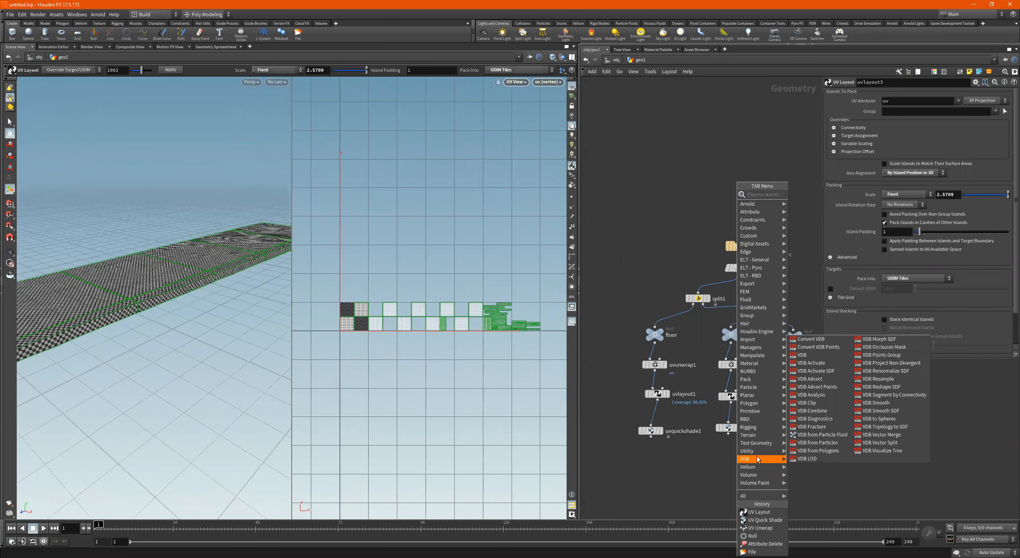
{"action": "type", "text": "merg"}
{"action": "key", "text": "Return"}
{"action": "left_click", "coordinate": [757, 459]}
{"action": "left_click_drag", "start_coordinate": [107, 247], "coordinate": [109, 272], "text": "alt"}
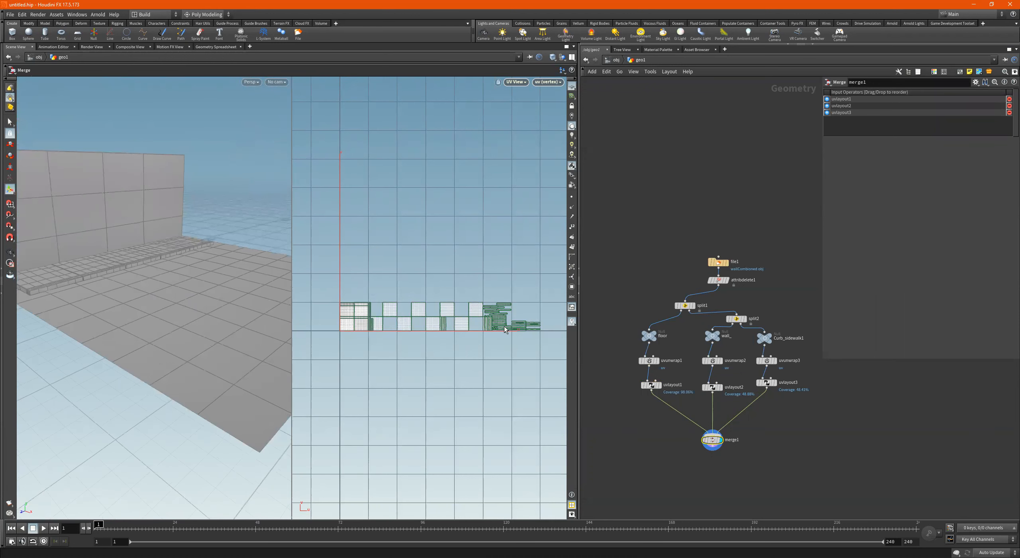
{"action": "left_click_drag", "start_coordinate": [177, 300], "coordinate": [107, 334], "text": "alt"}
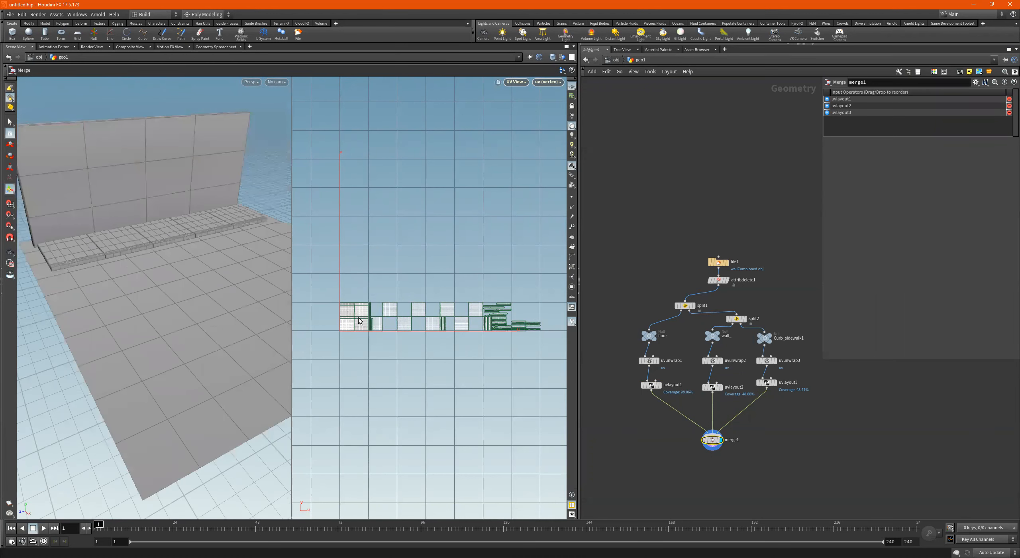
Step: Add a UV Quick Shade node fed by merge1, display it and inspect the grid texture on the wall scene
{"action": "key", "text": "Tab"}
{"action": "type", "text": "uvquick"}
{"action": "key", "text": "Return"}
{"action": "left_click", "coordinate": [676, 451]}
{"action": "scroll", "coordinate": [698, 448], "scroll_direction": "up", "scroll_amount": 2}
{"action": "left_click_drag", "start_coordinate": [661, 455], "coordinate": [664, 477]}
{"action": "left_click", "coordinate": [670, 467]}
{"action": "left_click", "coordinate": [719, 446]}
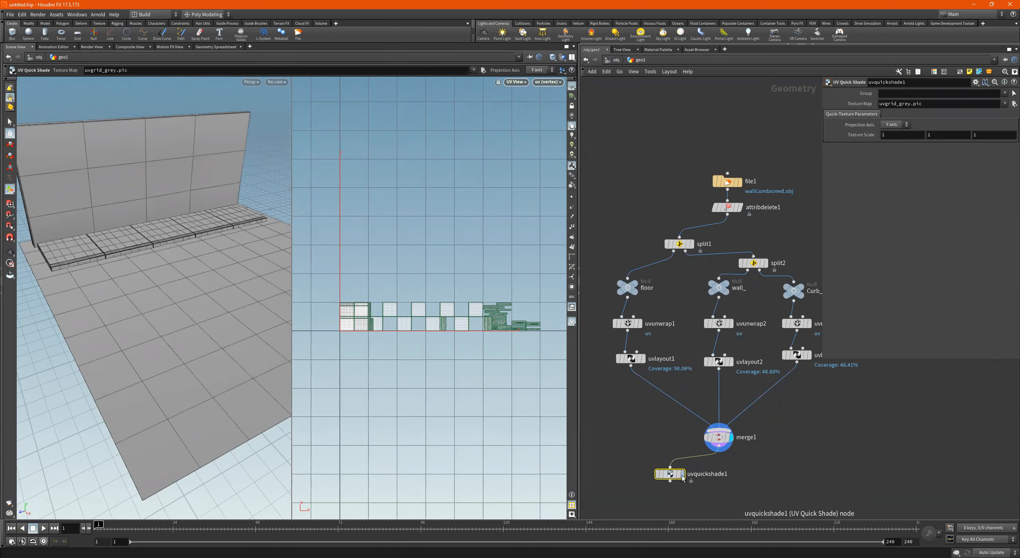
{"action": "left_click", "coordinate": [682, 475]}
{"action": "key", "text": "Escape"}
{"action": "scroll", "coordinate": [174, 266], "scroll_direction": "up", "scroll_amount": 3}
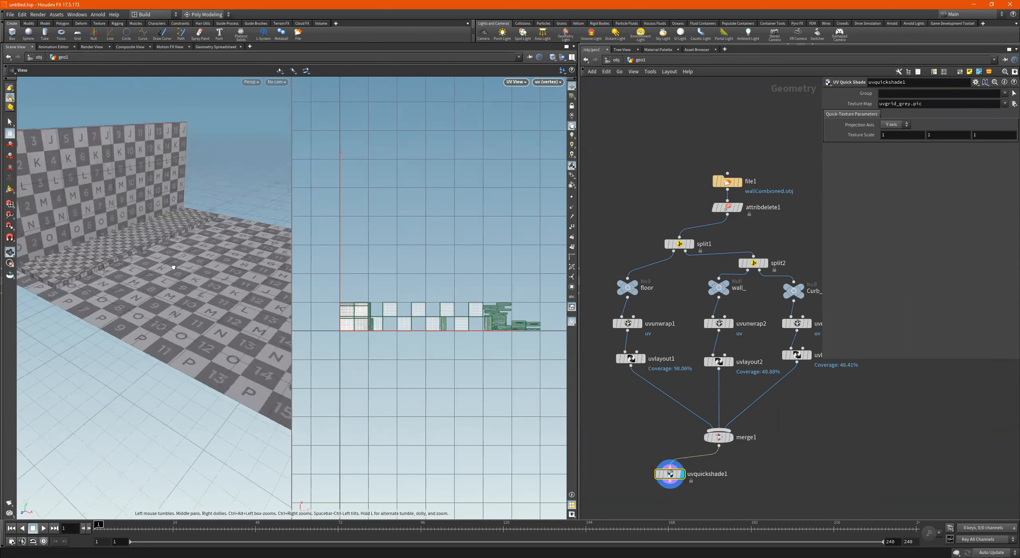
{"action": "scroll", "coordinate": [172, 275], "scroll_direction": "down", "scroll_amount": 3}
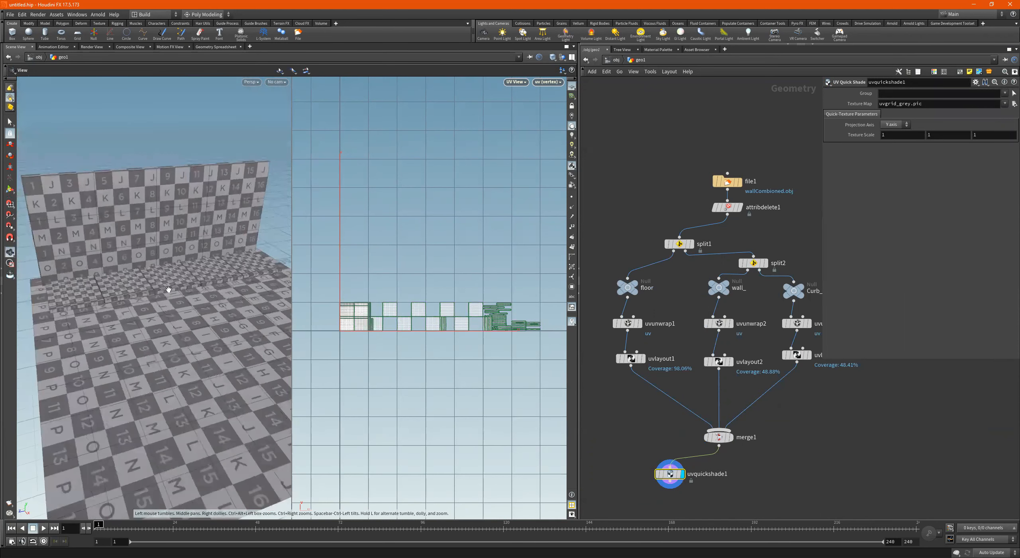
{"action": "left_click_drag", "start_coordinate": [202, 302], "coordinate": [223, 303], "text": "alt"}
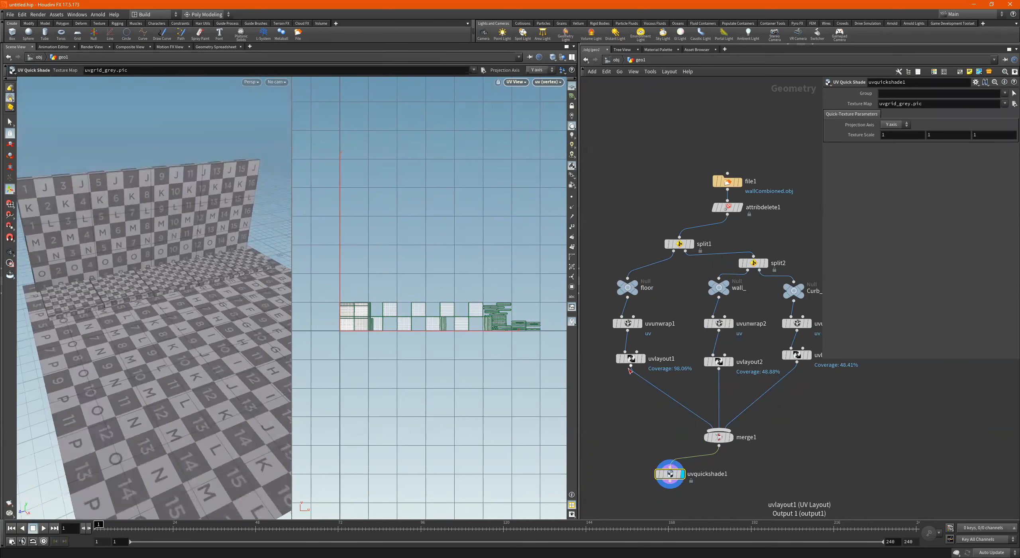
Step: Insert a UV Transform node between uvlayout1 and merge1 in the floor branch
{"action": "scroll", "coordinate": [630, 371], "scroll_direction": "up", "scroll_amount": 2}
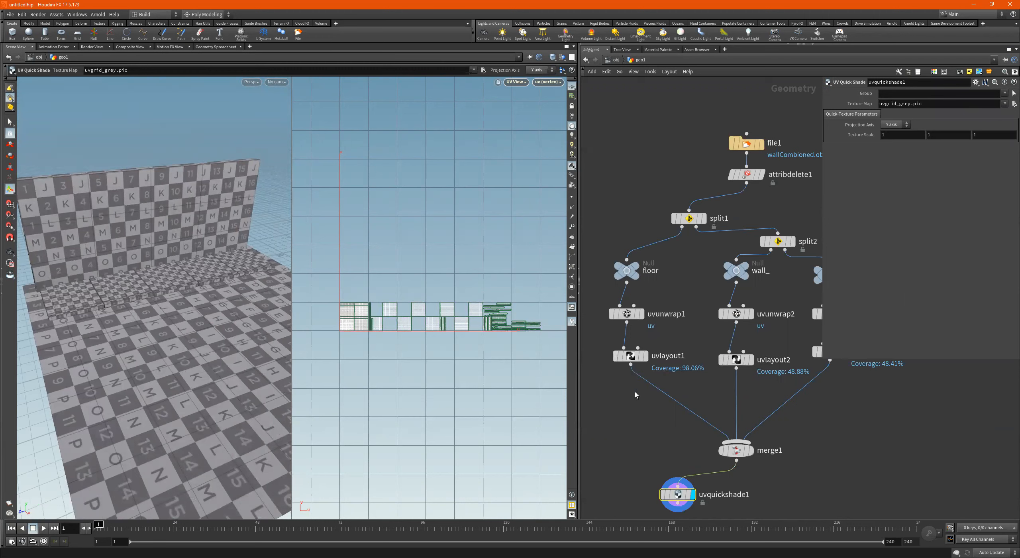
{"action": "key", "text": "Tab"}
{"action": "type", "text": "uvtrans"}
{"action": "key", "text": "Return"}
{"action": "left_click", "coordinate": [649, 385]}
{"action": "left_click_drag", "start_coordinate": [649, 385], "coordinate": [631, 387]}
{"action": "key", "text": "space"}
{"action": "middle_click_drag", "start_coordinate": [336, 295], "coordinate": [350, 294]}
Step: Insert a UV Transform node between uvlayout2 and merge1 in the wall branch, with its Y translation set to 1
{"action": "key", "text": "Tab"}
{"action": "type", "text": "uvtrans"}
{"action": "key", "text": "Return"}
{"action": "left_click", "coordinate": [736, 394]}
{"action": "double_click", "coordinate": [949, 134]}
{"action": "type", "text": "1"}
{"action": "key", "text": "Return"}
{"action": "scroll", "coordinate": [737, 383], "scroll_direction": "down", "scroll_amount": 2}
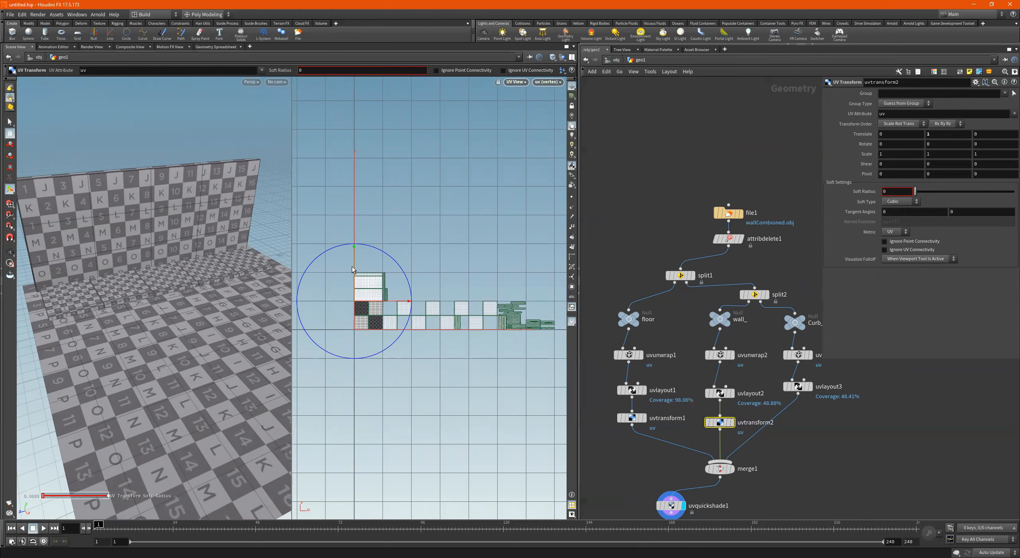
Step: Set uvtransform2's Y translation to 2, shifting the wall UVs up another row of tiles
{"action": "left_click_drag", "start_coordinate": [354, 271], "coordinate": [356, 240]}
{"action": "key", "text": "ctrl+z"}
{"action": "left_click_drag", "start_coordinate": [937, 134], "coordinate": [836, 133]}
{"action": "type", "text": "2"}
{"action": "key", "text": "Return"}
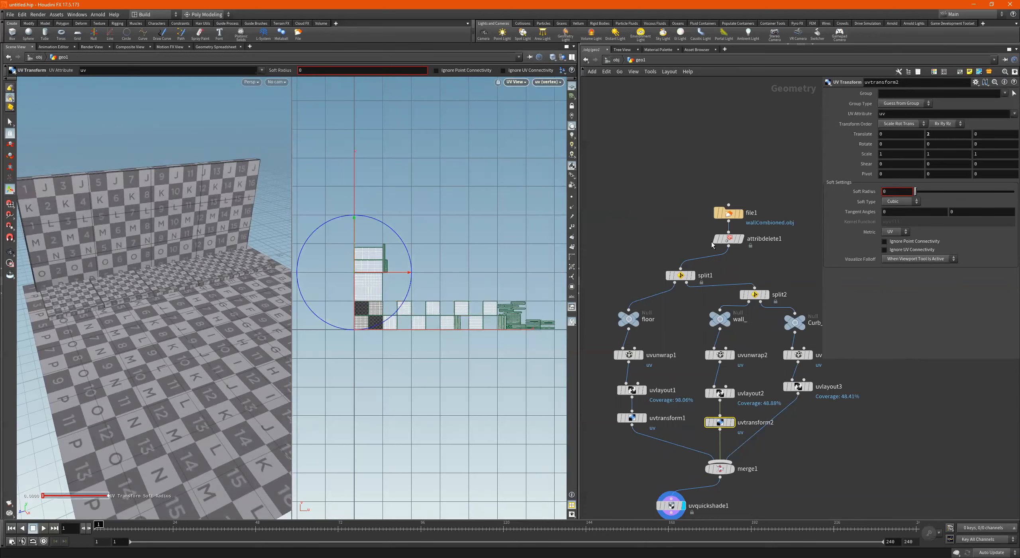
Step: Move the file1 and attribdelete1 nodes together sideways, away from the three split branches
{"action": "middle_click_drag", "start_coordinate": [767, 491], "coordinate": [767, 457]}
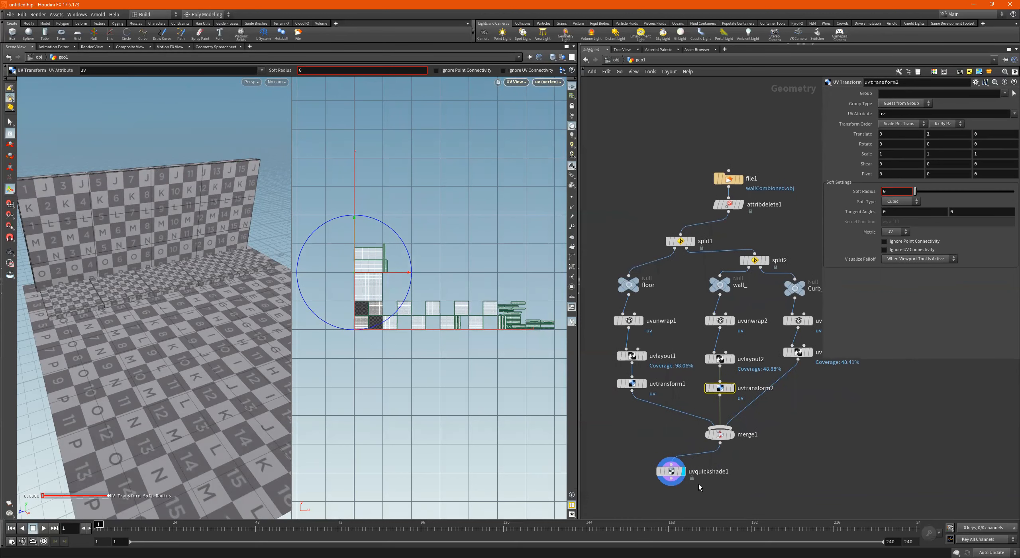
{"action": "scroll", "coordinate": [700, 485], "scroll_direction": "up", "scroll_amount": 1}
{"action": "scroll", "coordinate": [705, 459], "scroll_direction": "down", "scroll_amount": 2}
{"action": "left_click_drag", "start_coordinate": [770, 270], "coordinate": [636, 267]}
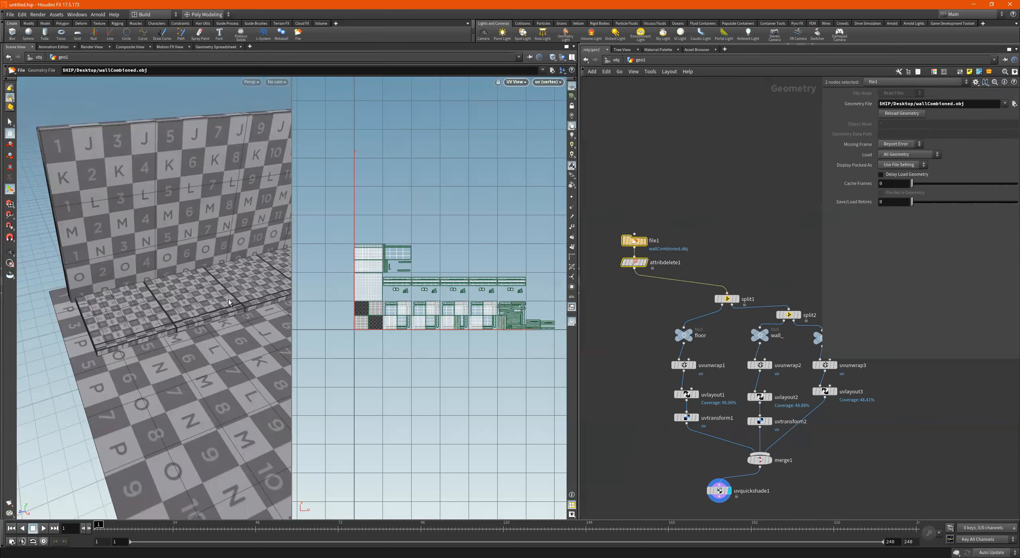
{"action": "middle_click_drag", "start_coordinate": [661, 349], "coordinate": [714, 347]}
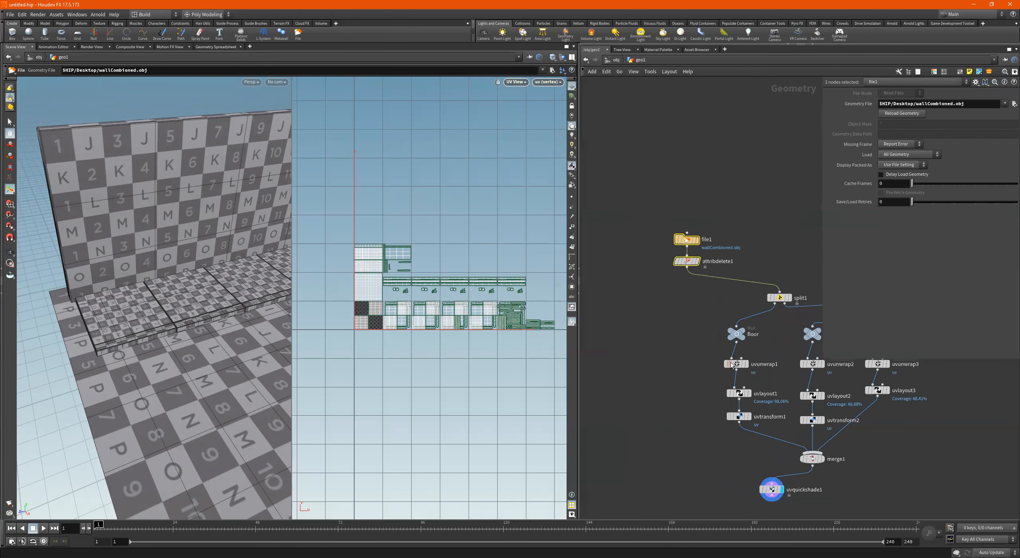
Step: Duplicate uvunwrap1 away from the existing branches, wire attribdelete1 into the copy and display it
{"action": "left_click_drag", "start_coordinate": [737, 364], "coordinate": [603, 364], "text": "alt"}
{"action": "middle_click_drag", "start_coordinate": [637, 318], "coordinate": [682, 305]}
{"action": "left_click_drag", "start_coordinate": [732, 253], "coordinate": [643, 344]}
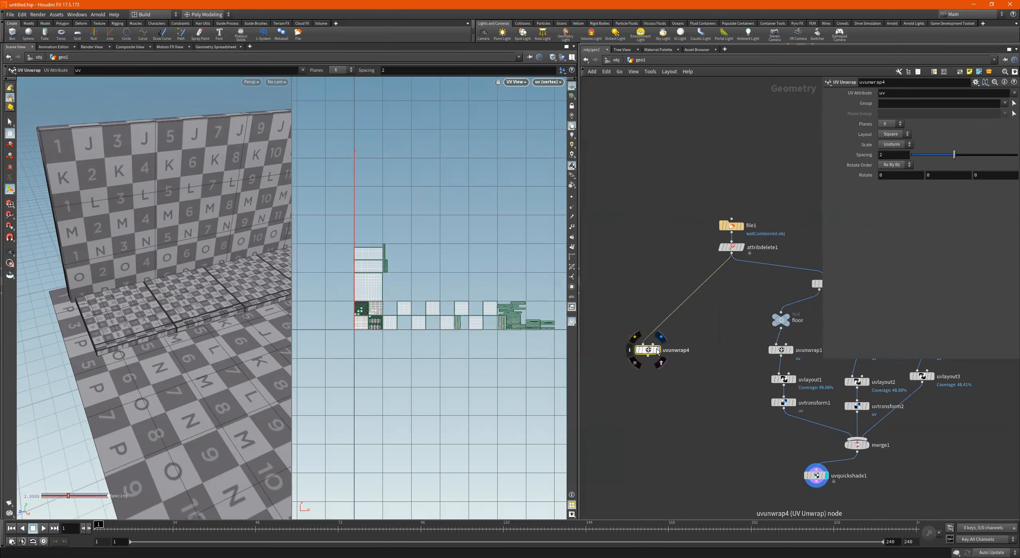
{"action": "left_click", "coordinate": [662, 337]}
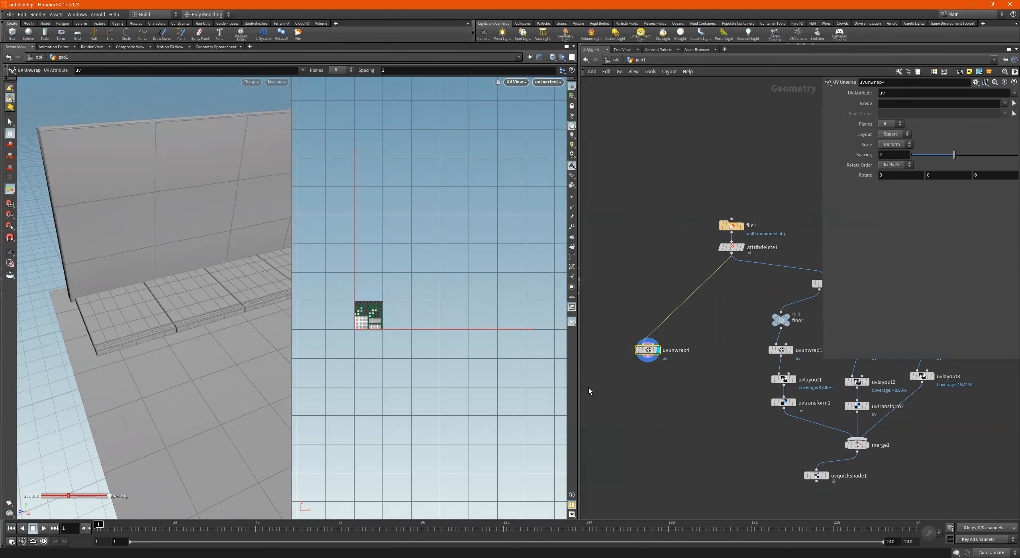
Step: Add a UV Layout node beneath uvunwrap4, wire the two together and display the layout node
{"action": "key", "text": "Tab"}
{"action": "type", "text": "uvlay"}
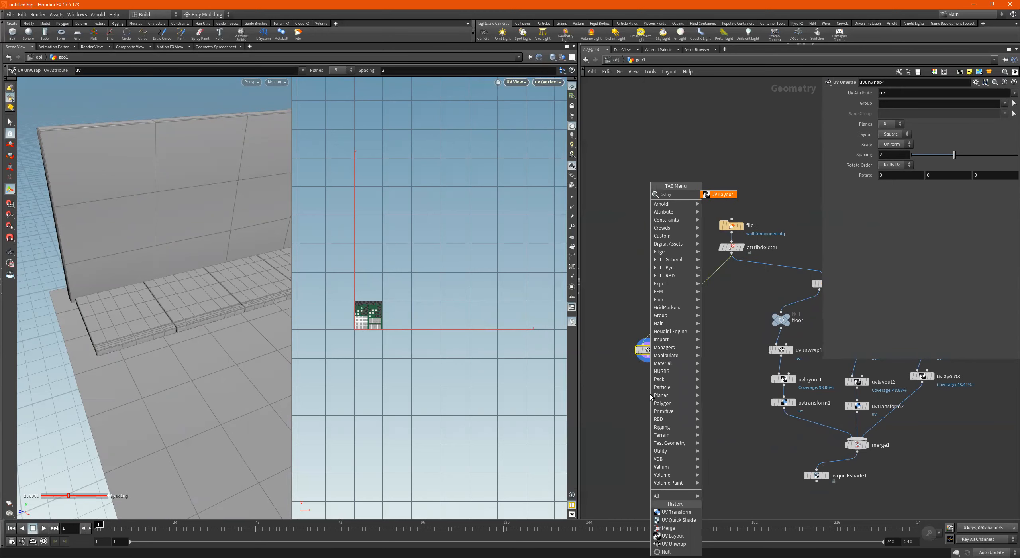
{"action": "key", "text": "Return"}
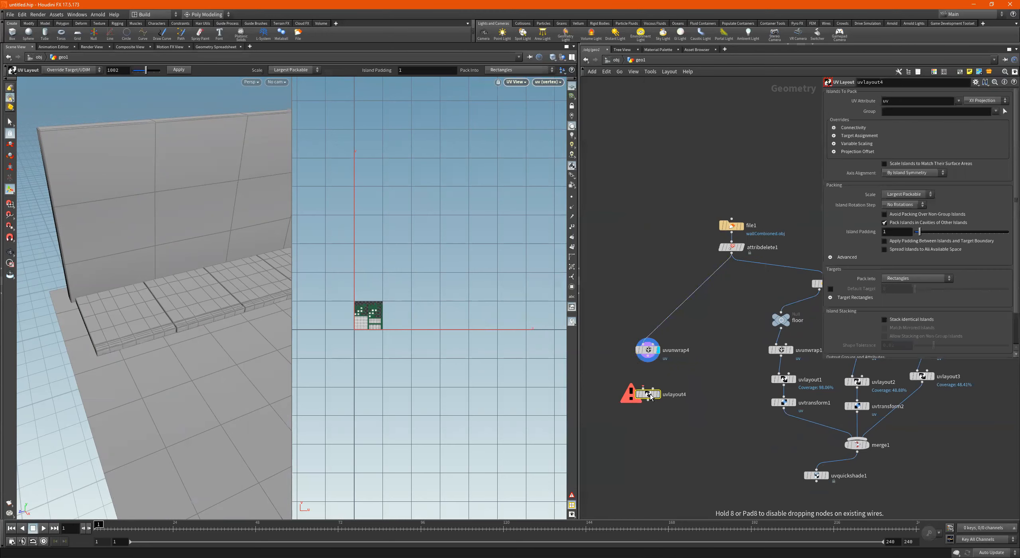
{"action": "scroll", "coordinate": [650, 363], "scroll_direction": "up", "scroll_amount": 2}
{"action": "left_click", "coordinate": [647, 353]}
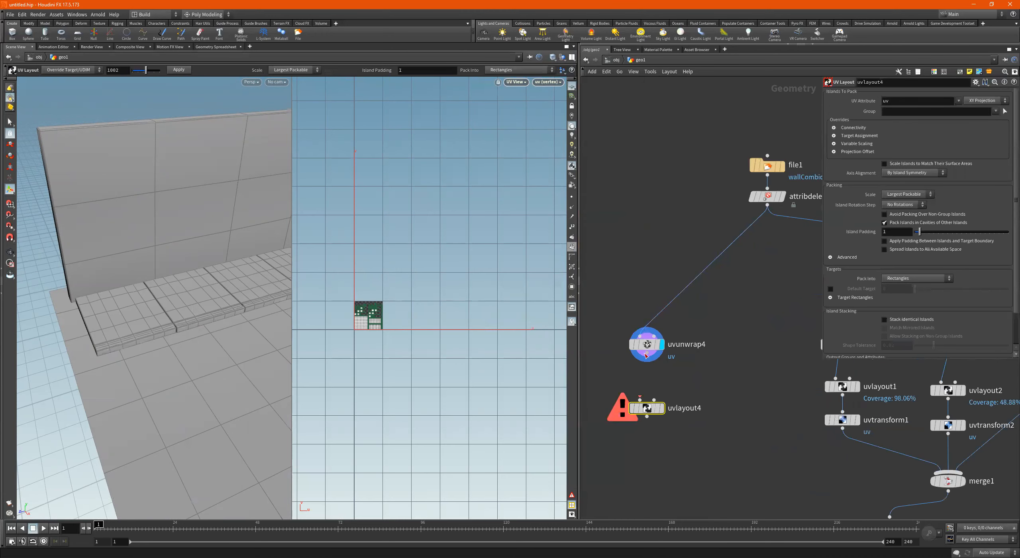
{"action": "left_click", "coordinate": [640, 399]}
{"action": "left_click", "coordinate": [662, 412]}
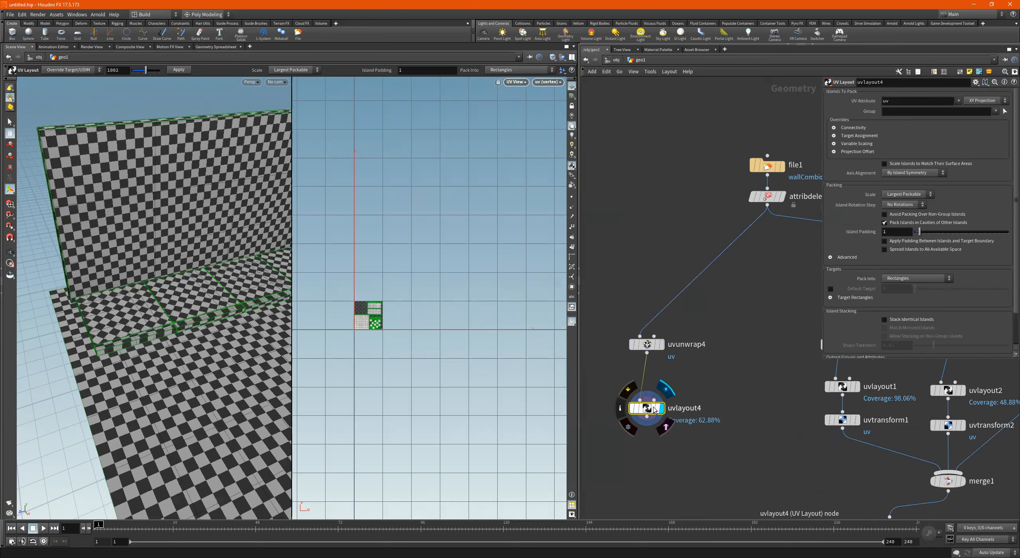
{"action": "scroll", "coordinate": [69, 268], "scroll_direction": "down", "scroll_amount": 4, "text": "alt"}
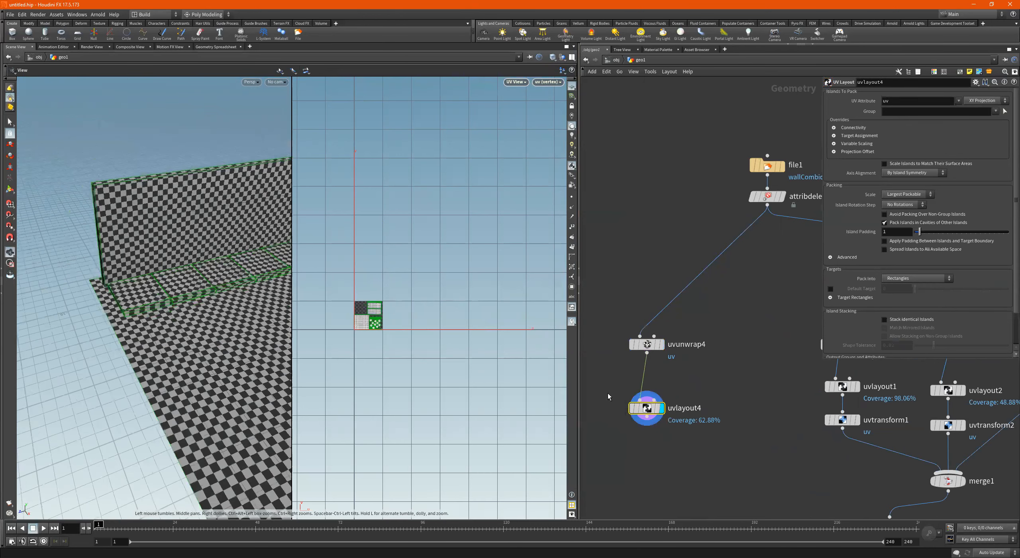
{"action": "left_click_drag", "start_coordinate": [649, 410], "coordinate": [649, 390]}
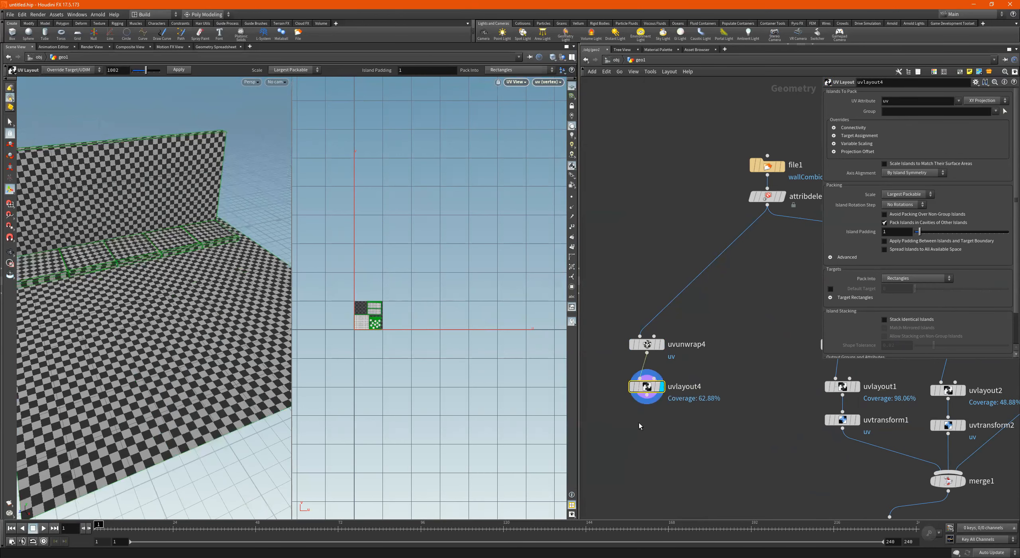
{"action": "key", "text": "Tab"}
{"action": "mouse_move", "coordinate": [648, 405]}
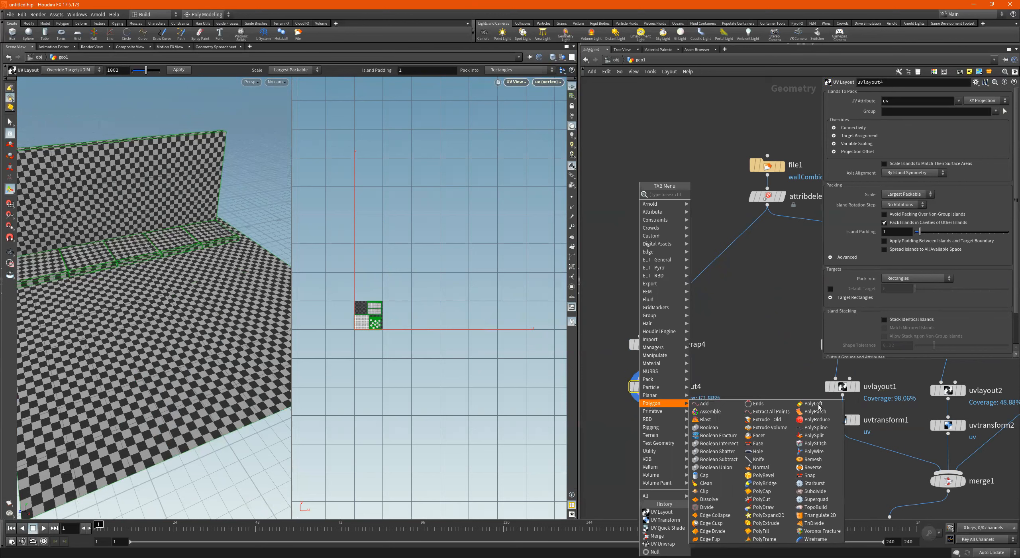
{"action": "key", "text": "Escape"}
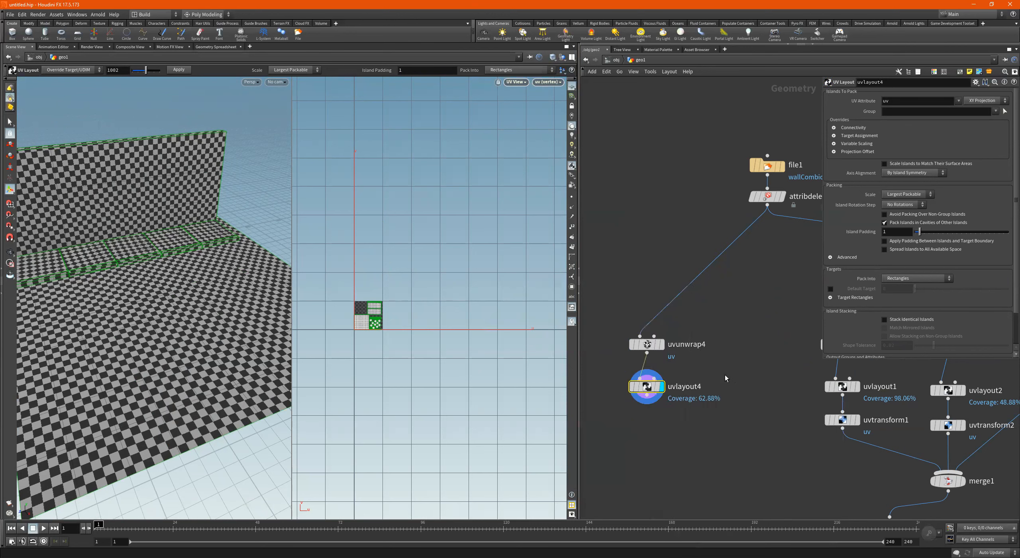
Step: Set uvlayout4's axis alignment to By Island Position in 3D, with Fixed scale and packing into UDIM Tiles
{"action": "left_click", "coordinate": [904, 173]}
{"action": "left_click", "coordinate": [910, 197]}
{"action": "scroll", "coordinate": [367, 317], "scroll_direction": "up", "scroll_amount": 4}
Step: Duplicate uvquickshade1 beneath uvlayout4, wire the layout into the copy and display it
{"action": "middle_click_drag", "start_coordinate": [738, 458], "coordinate": [699, 358]}
{"action": "left_click_drag", "start_coordinate": [852, 424], "coordinate": [609, 293], "text": "alt"}
{"action": "middle_click_drag", "start_coordinate": [634, 318], "coordinate": [677, 352]}
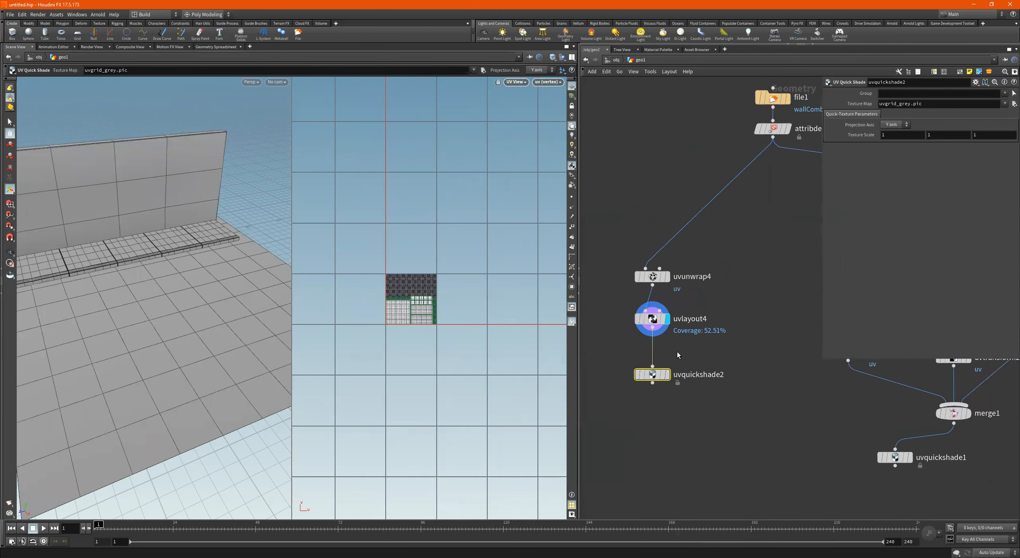
{"action": "left_click", "coordinate": [667, 375]}
{"action": "right_click_drag", "start_coordinate": [115, 251], "coordinate": [129, 245], "text": "alt"}
{"action": "middle_click_drag", "start_coordinate": [129, 245], "coordinate": [162, 255], "text": "alt"}
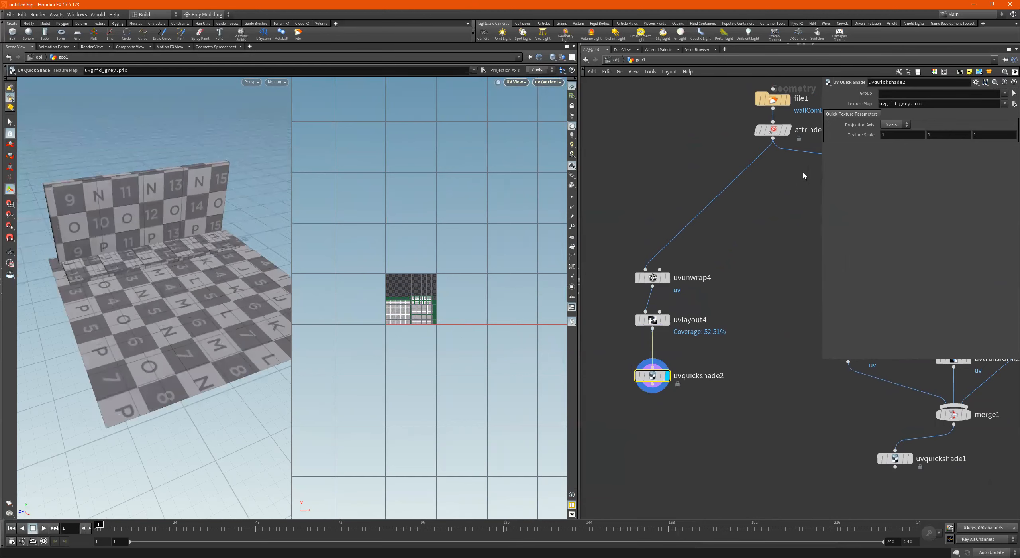
Step: Raise uvlayout4's Fixed packing scale to 2.06 to spread the islands over more UDIM tiles, and check the checker pattern on the model
{"action": "left_click", "coordinate": [654, 320]}
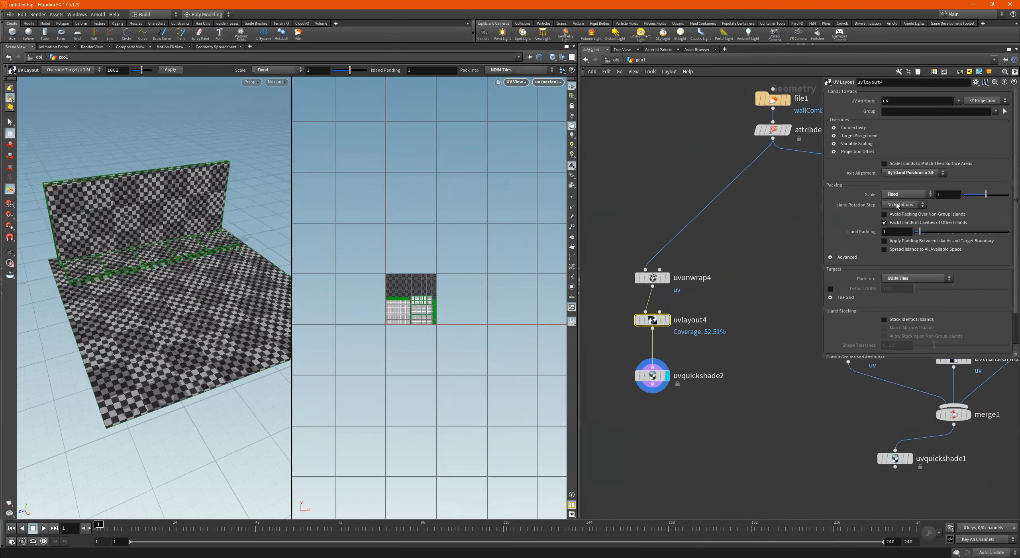
{"action": "middle_click_drag", "start_coordinate": [957, 196], "coordinate": [1015, 218]}
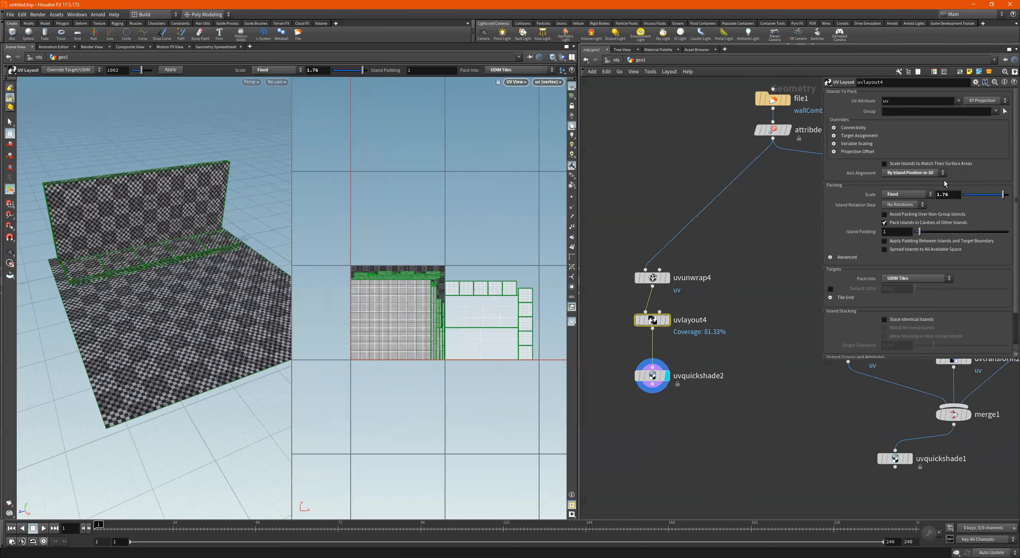
{"action": "middle_click_drag", "start_coordinate": [951, 195], "coordinate": [981, 195]}
{"action": "scroll", "coordinate": [468, 311], "scroll_direction": "down", "scroll_amount": 5}
{"action": "scroll", "coordinate": [478, 299], "scroll_direction": "up", "scroll_amount": 3}
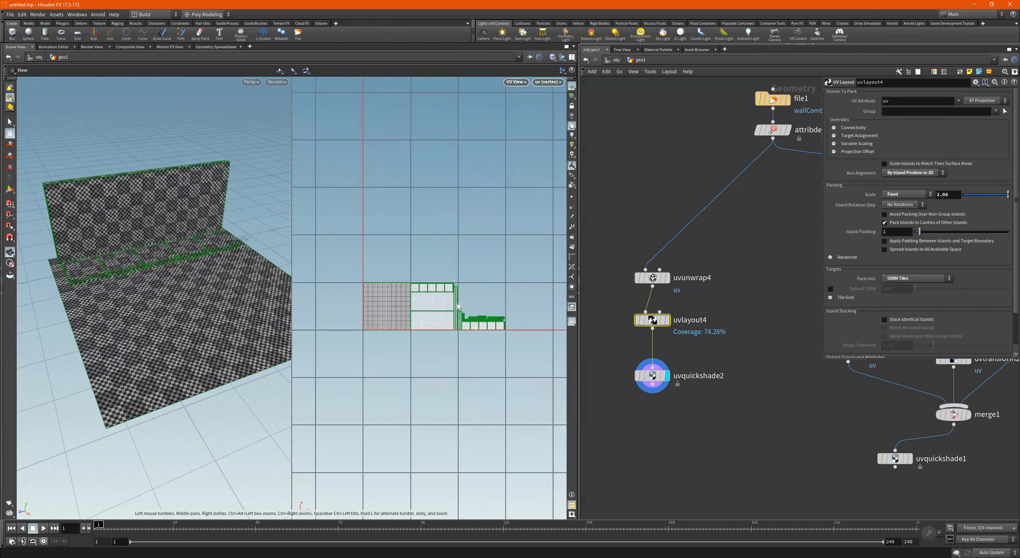
{"action": "key", "text": "Return"}
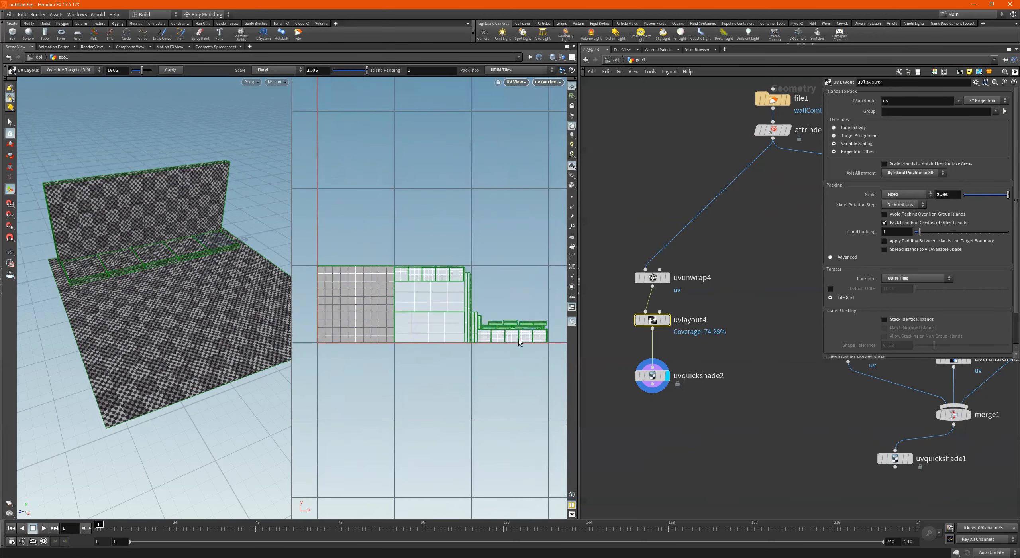
{"action": "left_click_drag", "start_coordinate": [171, 278], "coordinate": [200, 273], "text": "alt"}
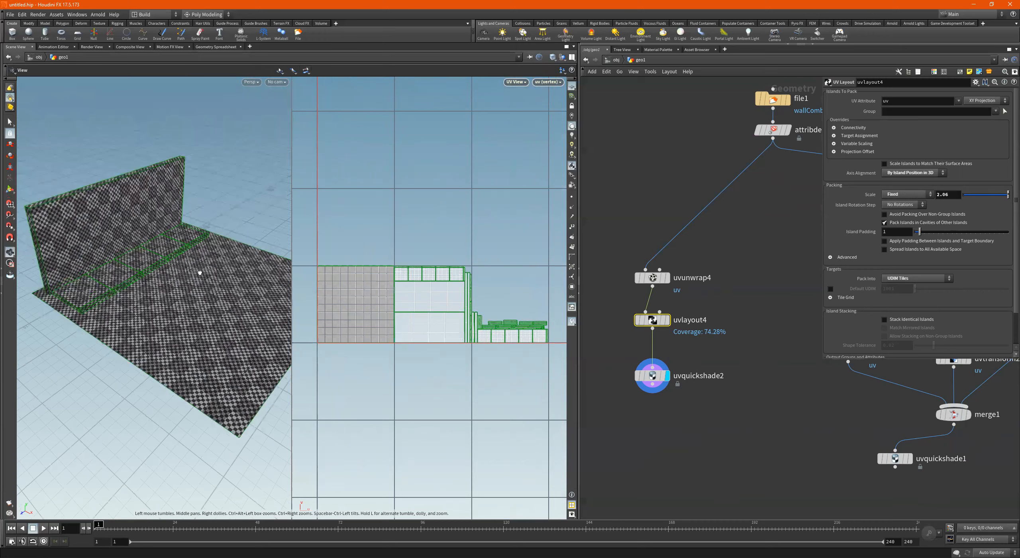
{"action": "scroll", "coordinate": [757, 433], "scroll_direction": "down", "scroll_amount": 3}
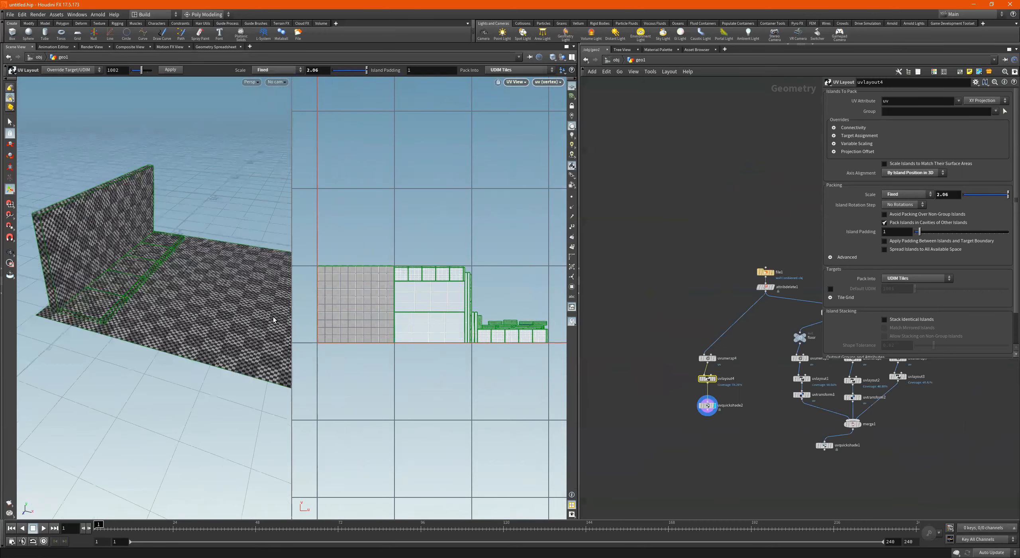
{"action": "left_click_drag", "start_coordinate": [198, 273], "coordinate": [152, 294], "text": "alt"}
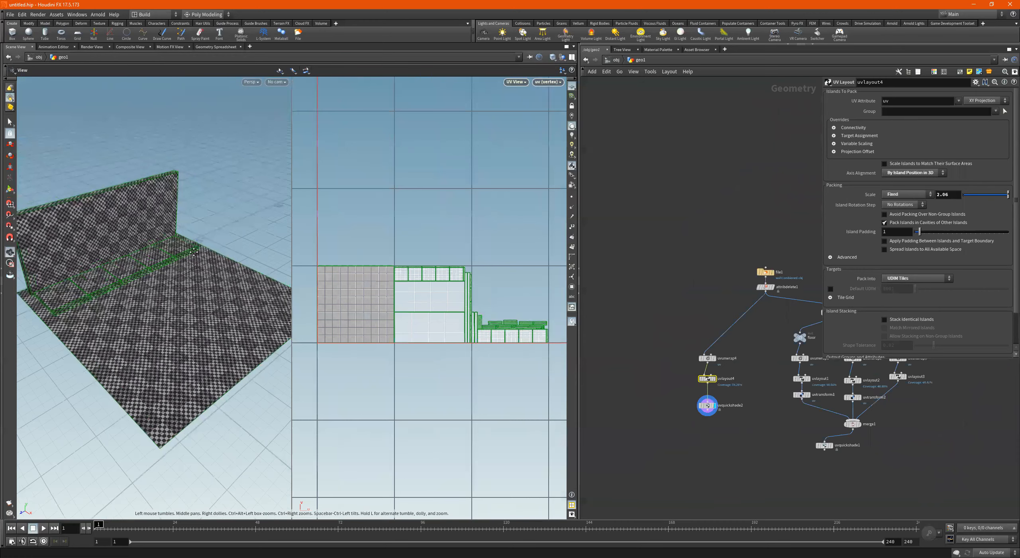
{"action": "left_click_drag", "start_coordinate": [118, 285], "coordinate": [133, 275], "text": "alt"}
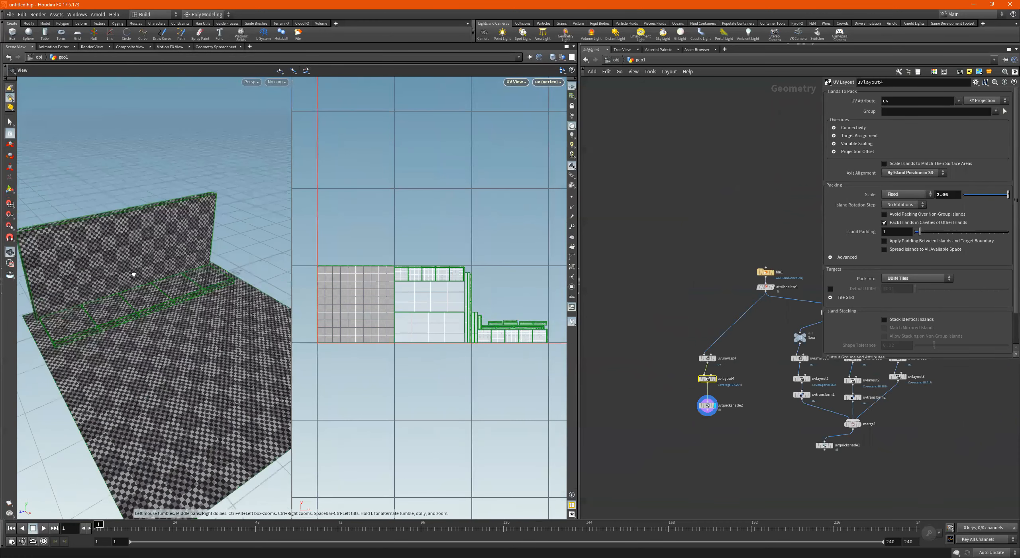
Step: Widen the network pane and tidy the graph by repositioning split1 and moving file1 and attribdelete1 together between the two approaches
{"action": "middle_click_drag", "start_coordinate": [766, 422], "coordinate": [685, 457]}
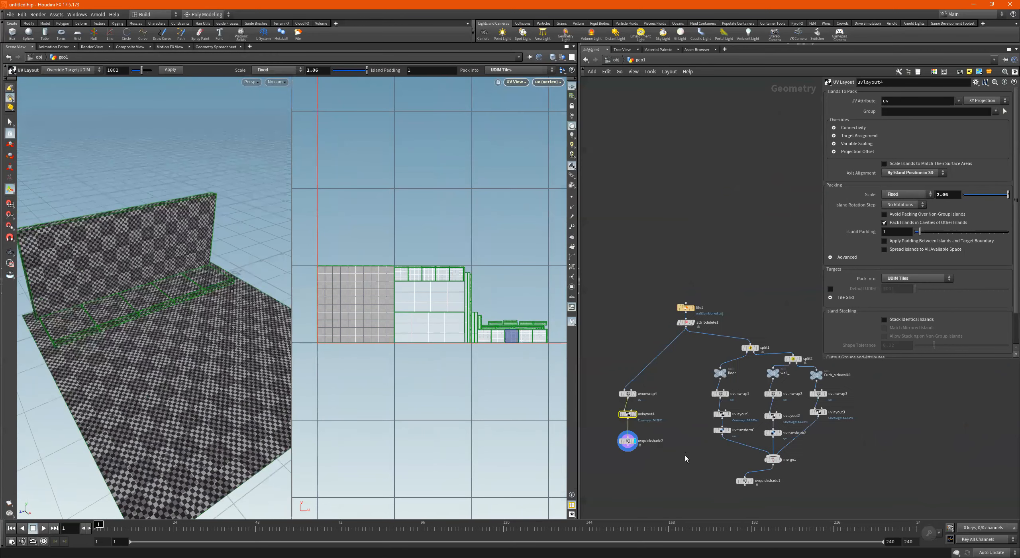
{"action": "scroll", "coordinate": [715, 366], "scroll_direction": "up", "scroll_amount": 1}
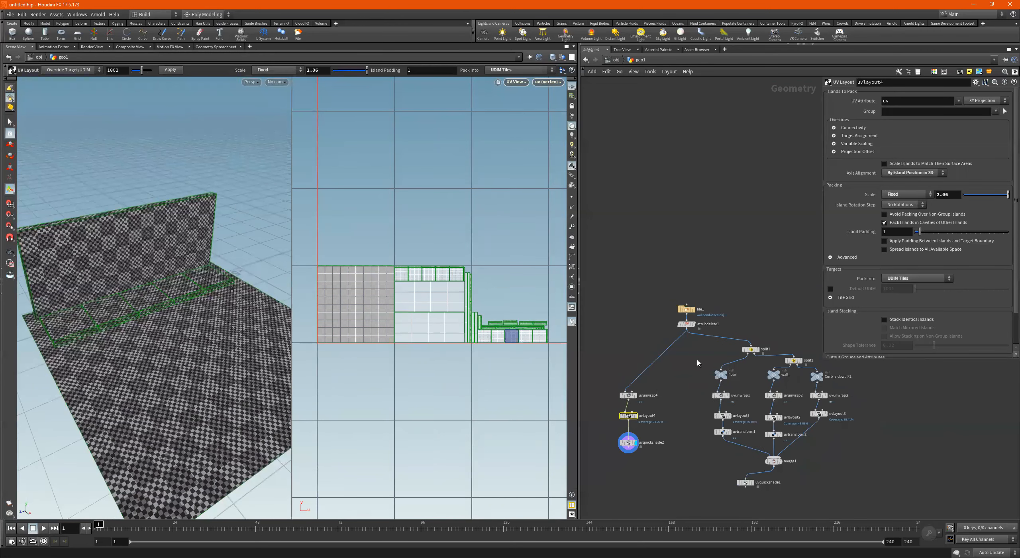
{"action": "middle_click_drag", "start_coordinate": [689, 348], "coordinate": [666, 305]}
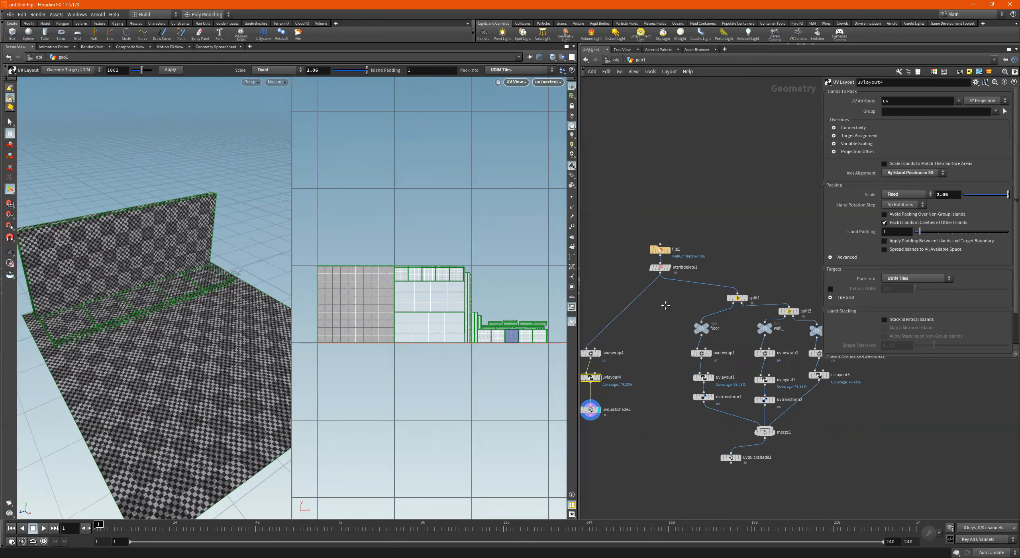
{"action": "left_click_drag", "start_coordinate": [579, 338], "coordinate": [512, 343]}
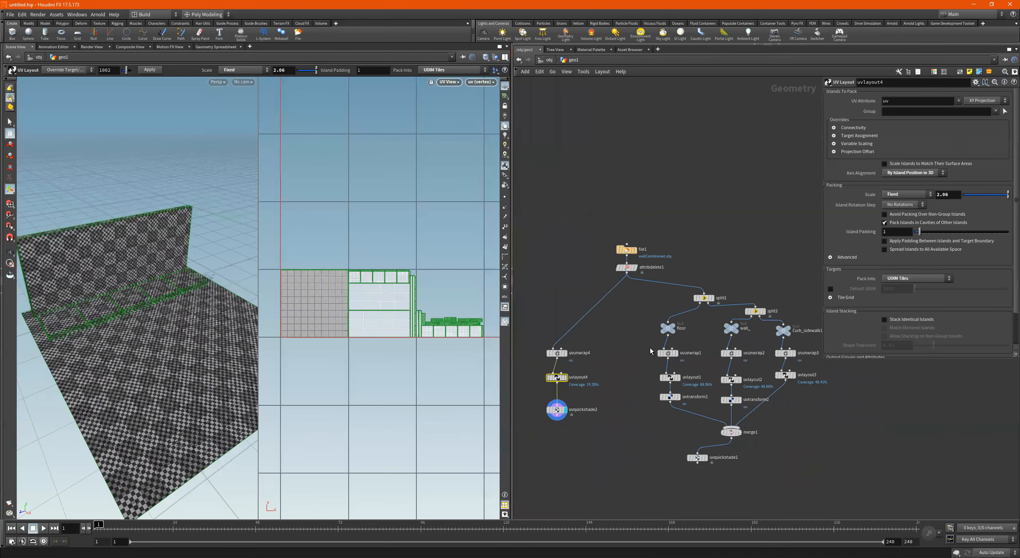
{"action": "scroll", "coordinate": [654, 325], "scroll_direction": "down", "scroll_amount": 2}
{"action": "scroll", "coordinate": [729, 323], "scroll_direction": "up", "scroll_amount": 2}
{"action": "left_click_drag", "start_coordinate": [707, 313], "coordinate": [703, 299]}
{"action": "left_click_drag", "start_coordinate": [605, 247], "coordinate": [685, 295]}
{"action": "left_click_drag", "start_coordinate": [630, 283], "coordinate": [657, 268]}
Step: Compare the merged-branch result in uvquickshade1 with the whole-scene unwrap in uvquickshade2 by displaying each in turn
{"action": "left_click", "coordinate": [711, 463]}
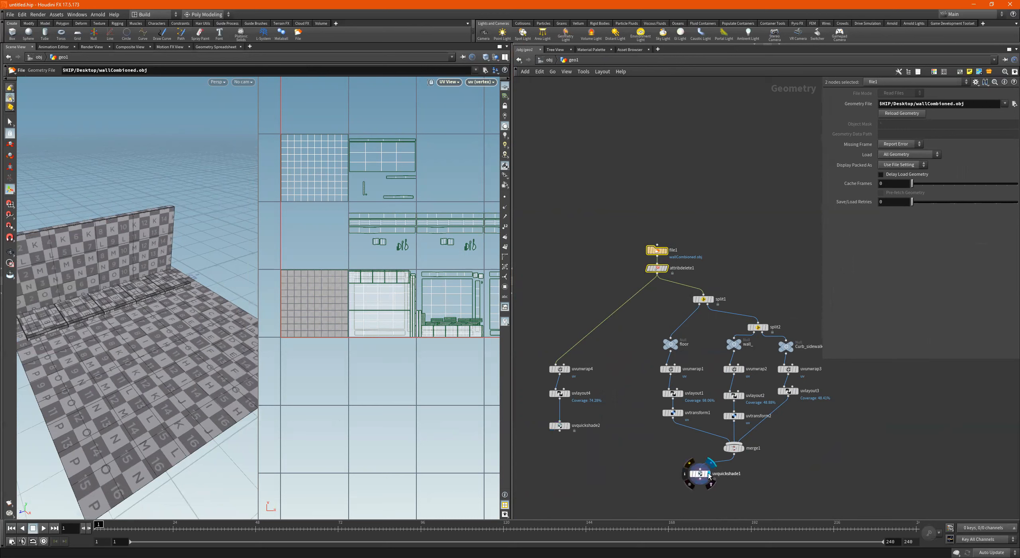
{"action": "left_click", "coordinate": [699, 474]}
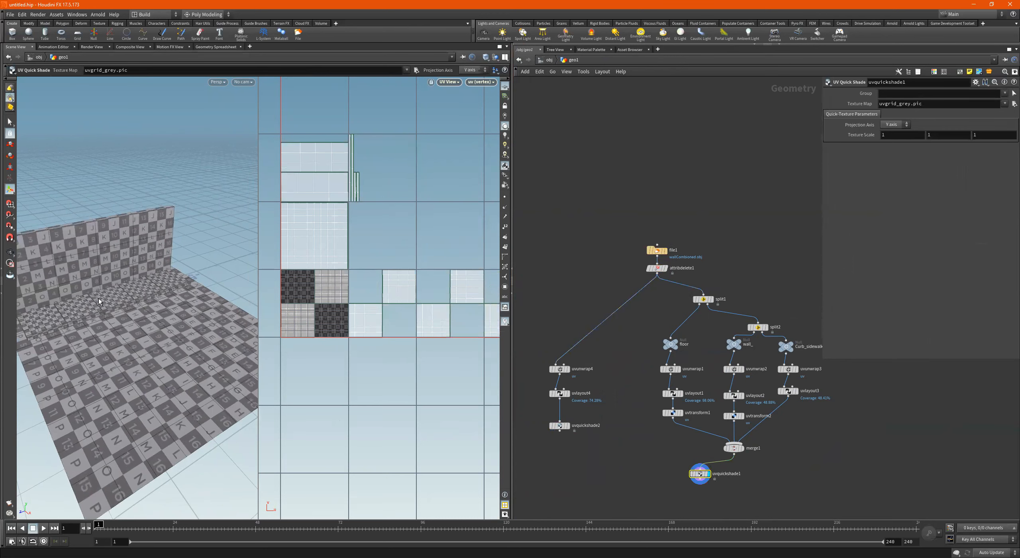
{"action": "left_click", "coordinate": [570, 427]}
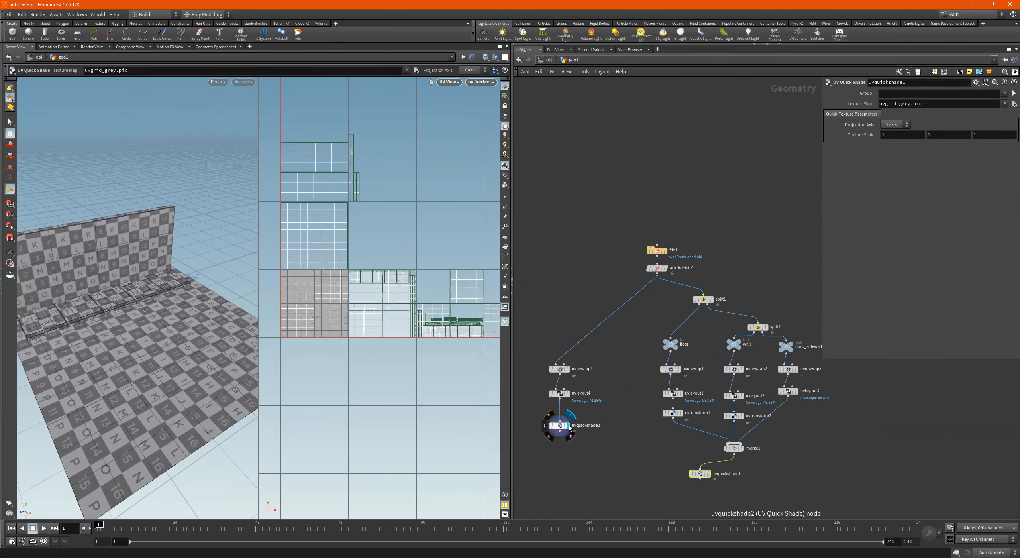
{"action": "left_click", "coordinate": [711, 474]}
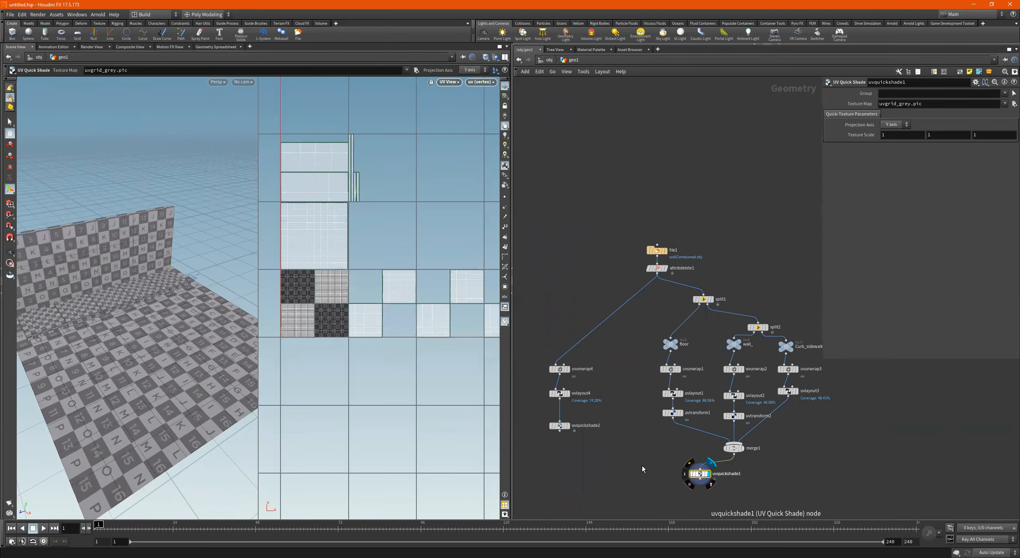
{"action": "left_click", "coordinate": [569, 428]}
{"action": "key", "text": "Escape"}
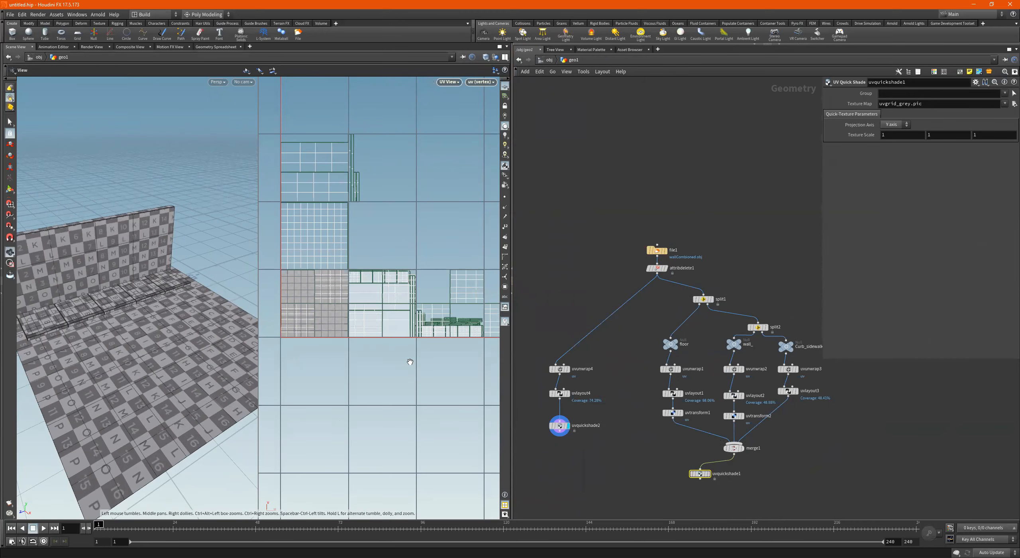
{"action": "scroll", "coordinate": [410, 361], "scroll_direction": "down", "scroll_amount": 5}
{"action": "key", "text": "Return"}
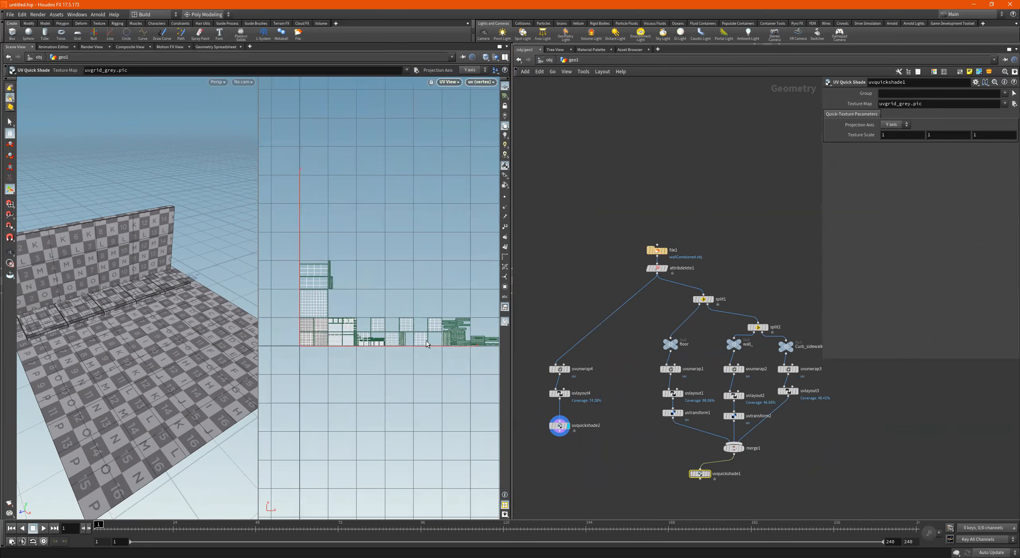
{"action": "left_click", "coordinate": [708, 473]}
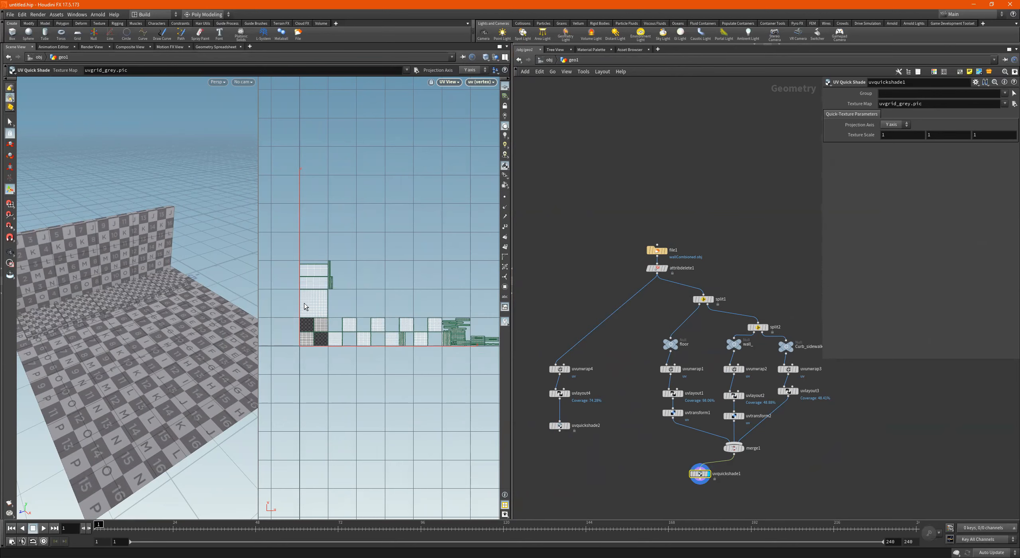
{"action": "key", "text": "Escape"}
{"action": "left_click_drag", "start_coordinate": [154, 333], "coordinate": [143, 314]}
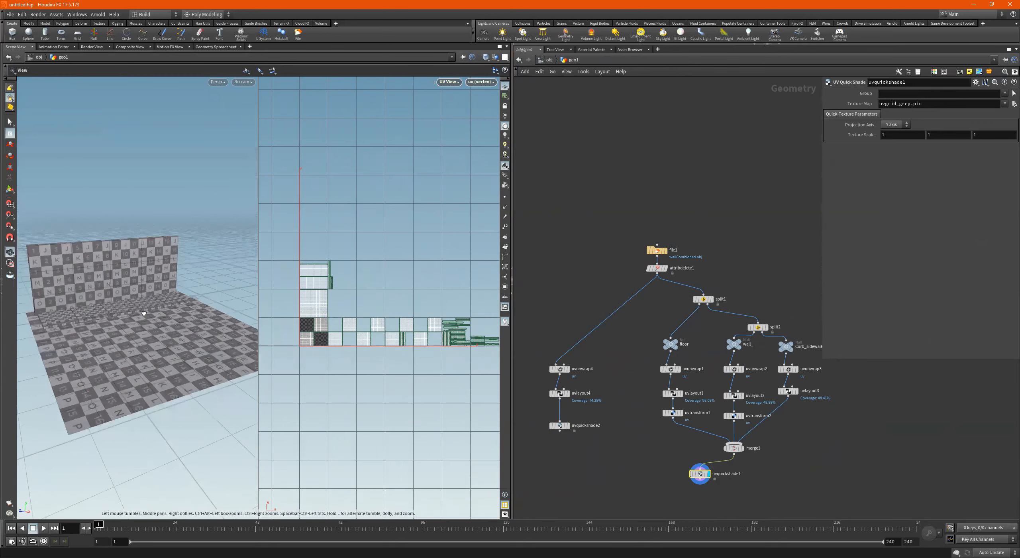
{"action": "key", "text": "Return"}
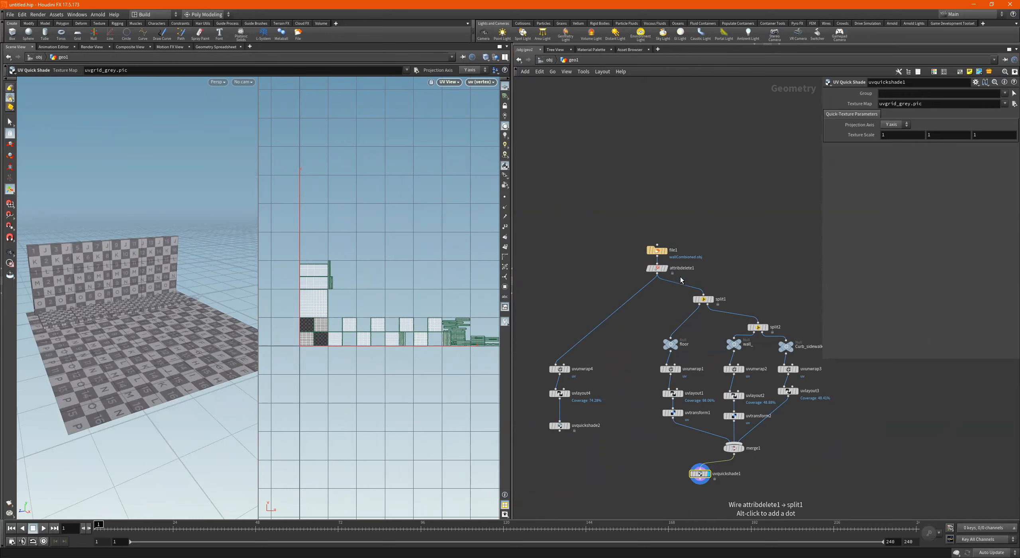
Step: Add a Null node beneath uvquickshade2 and wire the quick shade output into it
{"action": "scroll", "coordinate": [601, 413], "scroll_direction": "up", "scroll_amount": 2}
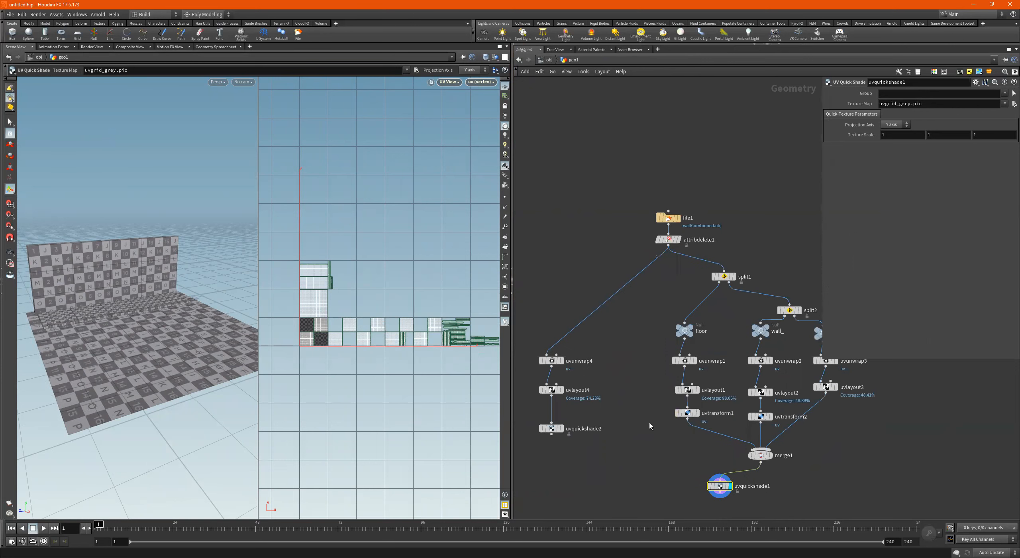
{"action": "middle_click_drag", "start_coordinate": [625, 440], "coordinate": [667, 419]}
{"action": "scroll", "coordinate": [612, 441], "scroll_direction": "up", "scroll_amount": 1}
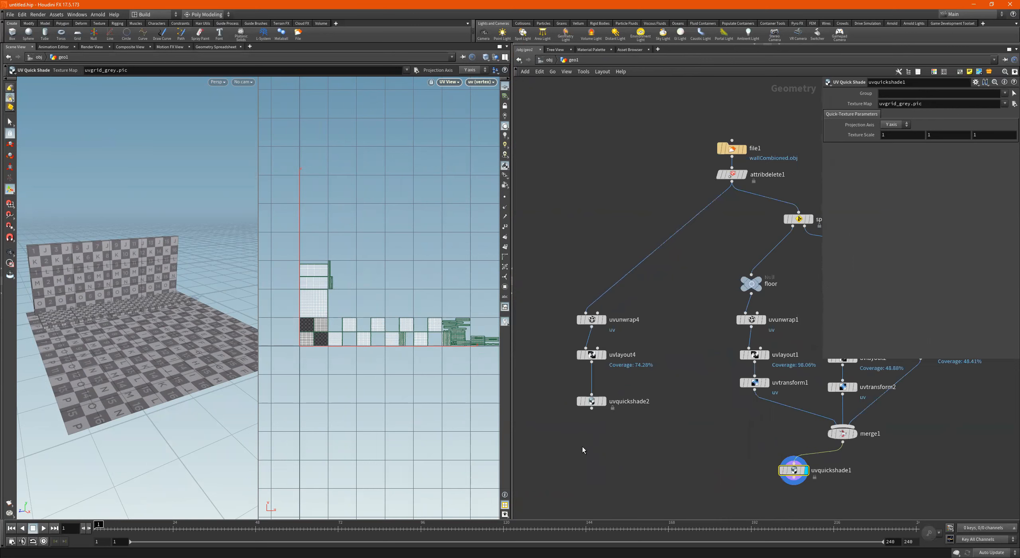
{"action": "key", "text": "Tab"}
{"action": "type", "text": "null"}
{"action": "key", "text": "Return"}
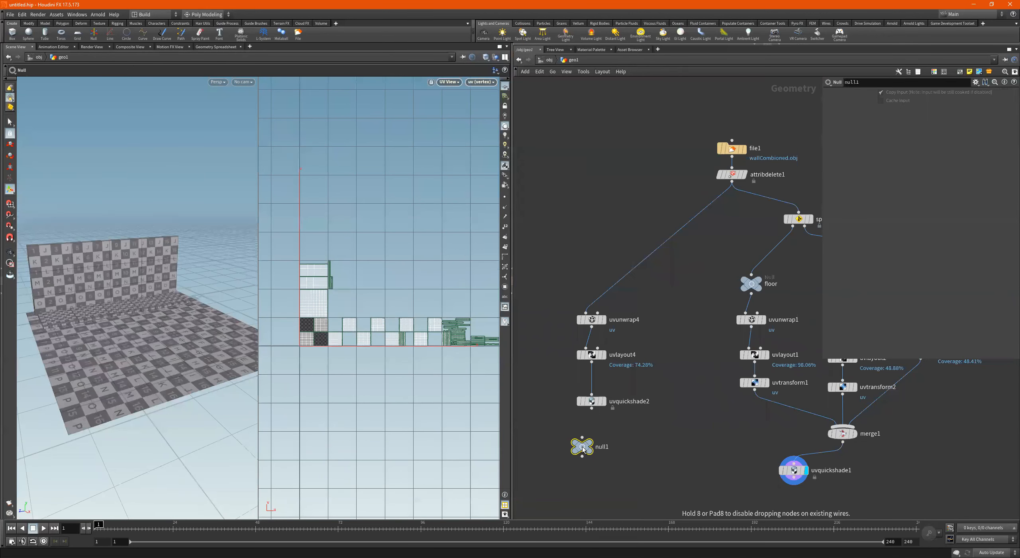
{"action": "left_click", "coordinate": [582, 446]}
Step: Rename the new null OUT_StreetScene and make it the displayed node
{"action": "double_click", "coordinate": [603, 448]}
{"action": "type", "text": "OUT-"}
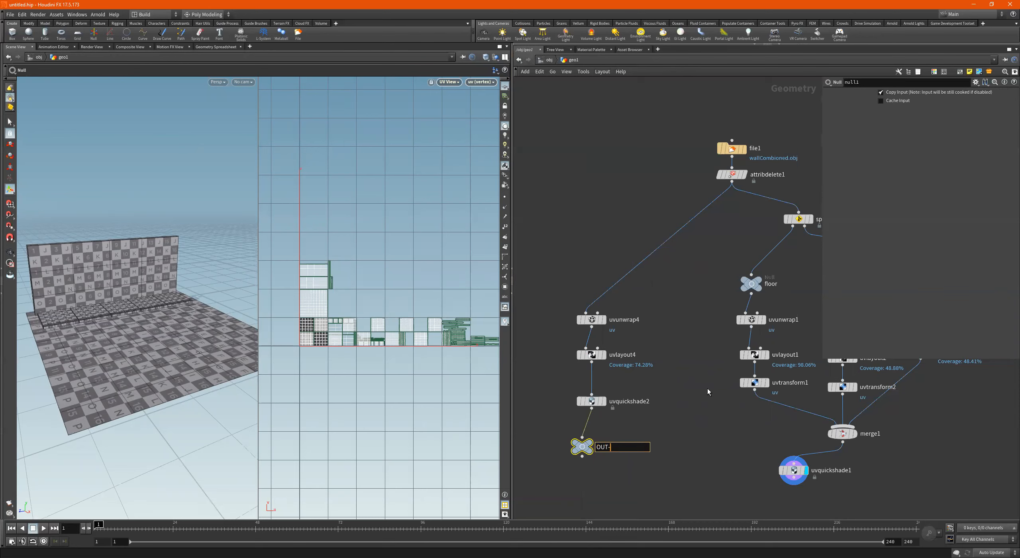
{"action": "key", "text": "BackSpace"}
{"action": "type", "text": "_StreetScene"}
{"action": "key", "text": "Return"}
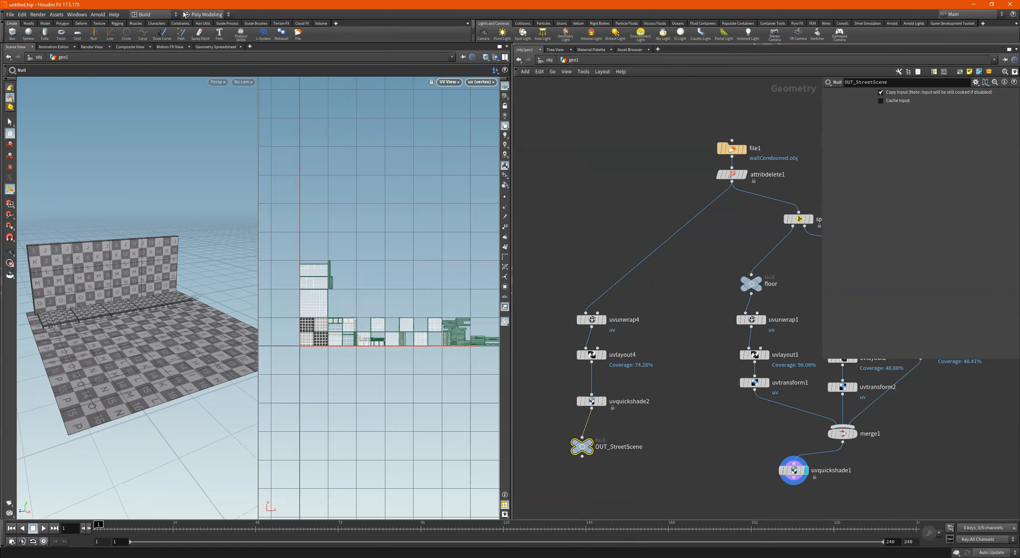
{"action": "left_click", "coordinate": [10, 14]}
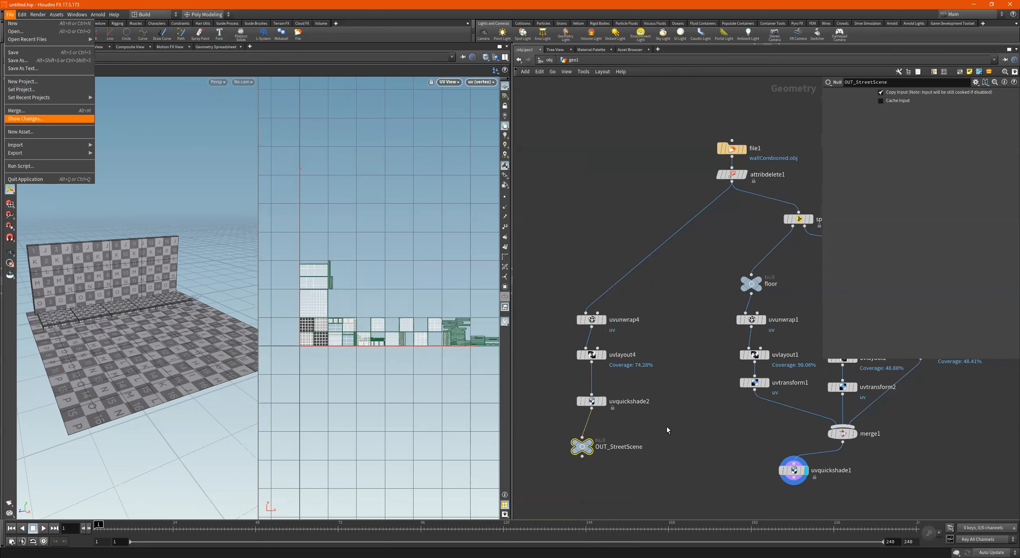
{"action": "left_click", "coordinate": [608, 463]}
{"action": "left_click", "coordinate": [589, 443]}
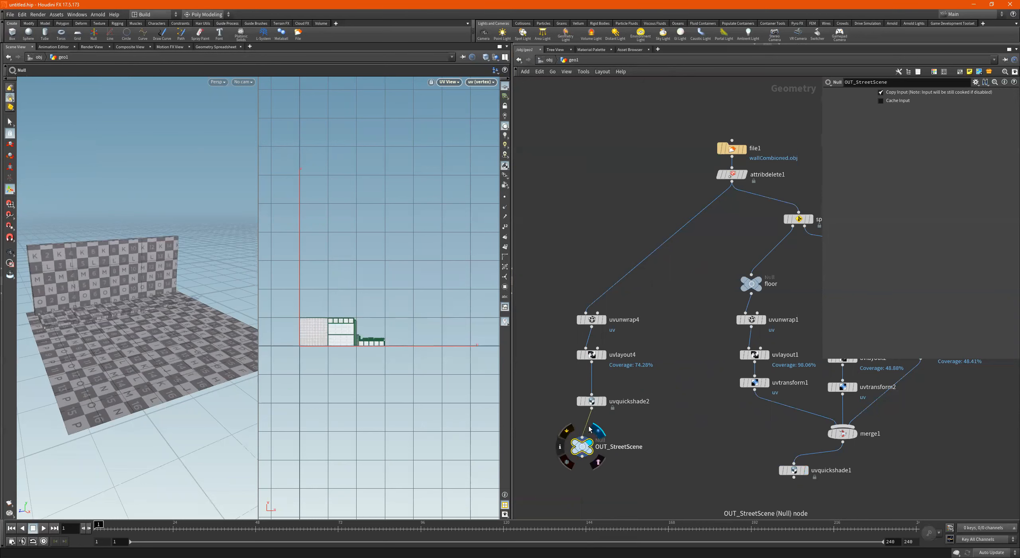
Step: Go up to the object level and rename the geo1 object geoStreet1
{"action": "left_click", "coordinate": [550, 60]}
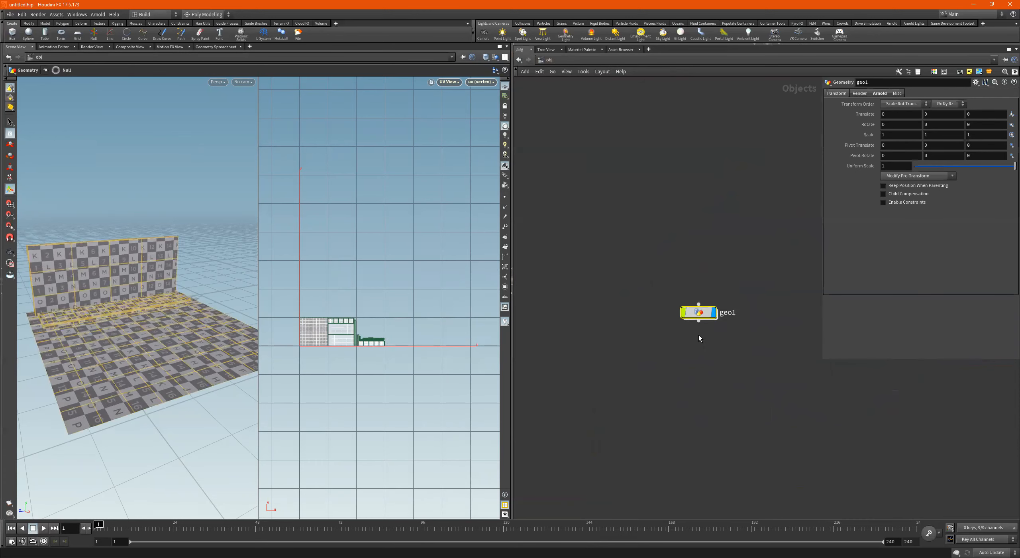
{"action": "double_click", "coordinate": [733, 314]}
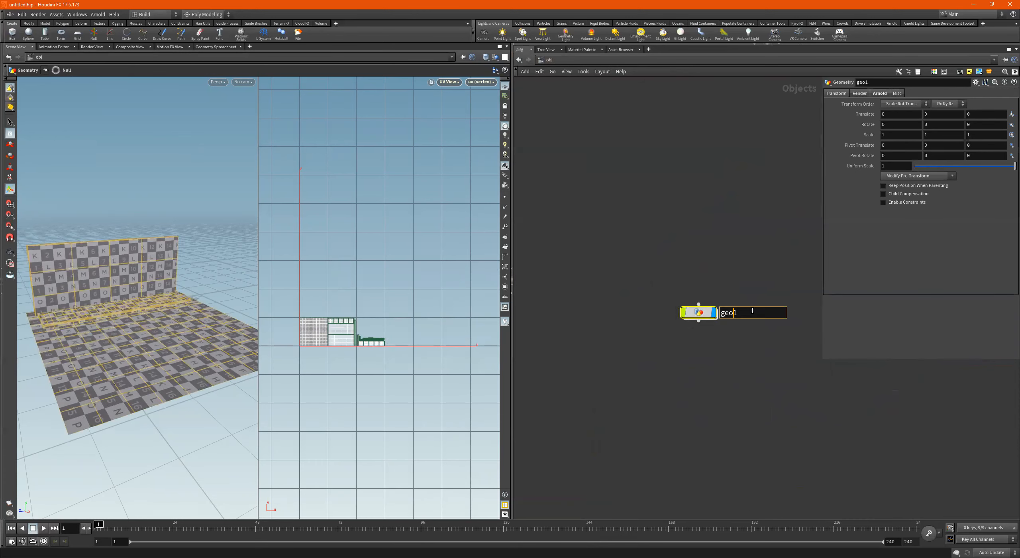
{"action": "type", "text": "Street"}
{"action": "left_click", "coordinate": [742, 255]}
Step: Open the Filmbox FBX export options and choose /obj/geoStreet1 as the source object to export
{"action": "left_click", "coordinate": [10, 14]}
{"action": "mouse_move", "coordinate": [19, 98]}
{"action": "left_click", "coordinate": [100, 105]}
{"action": "left_click", "coordinate": [171, 135]}
{"action": "left_click", "coordinate": [161, 46]}
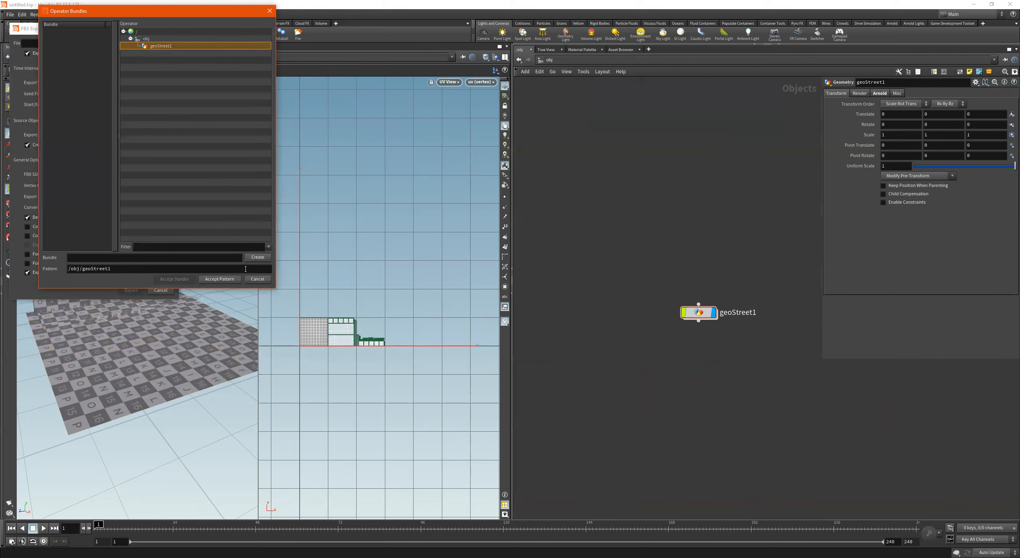
{"action": "left_click", "coordinate": [232, 279]}
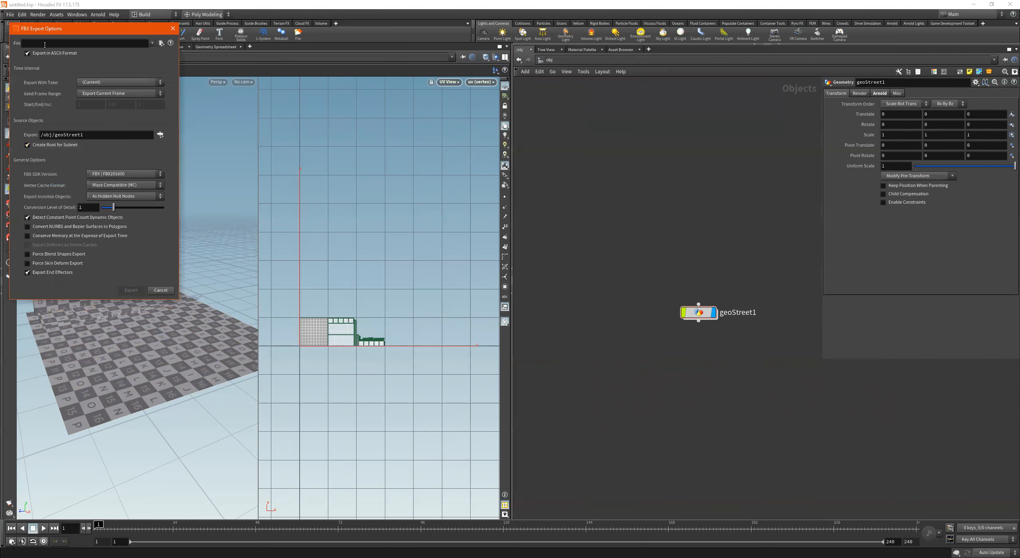
Step: Turn off ASCII format, browse for an FBX output file, and close the export options without exporting
{"action": "left_click", "coordinate": [35, 55]}
{"action": "left_click", "coordinate": [161, 42]}
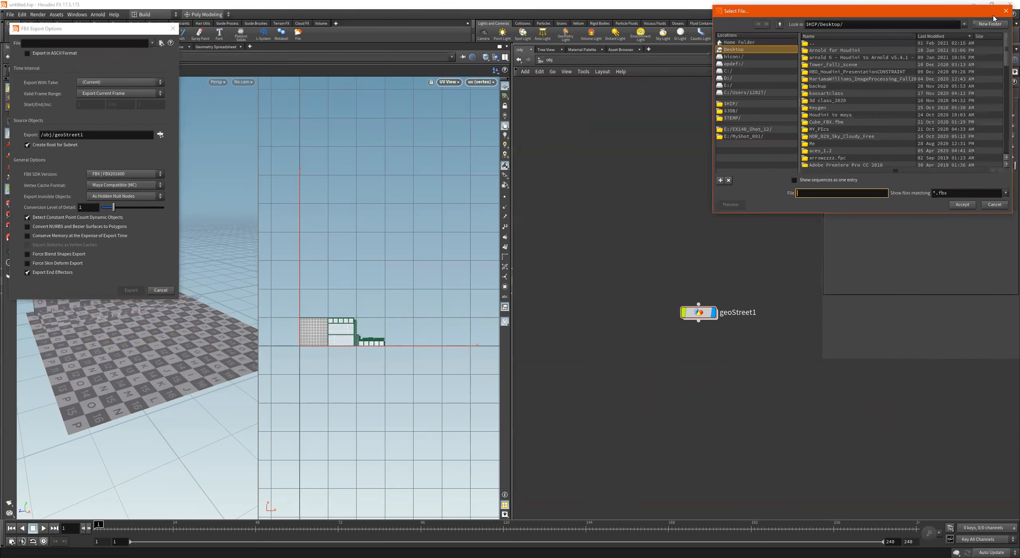
{"action": "left_click", "coordinate": [1006, 11]}
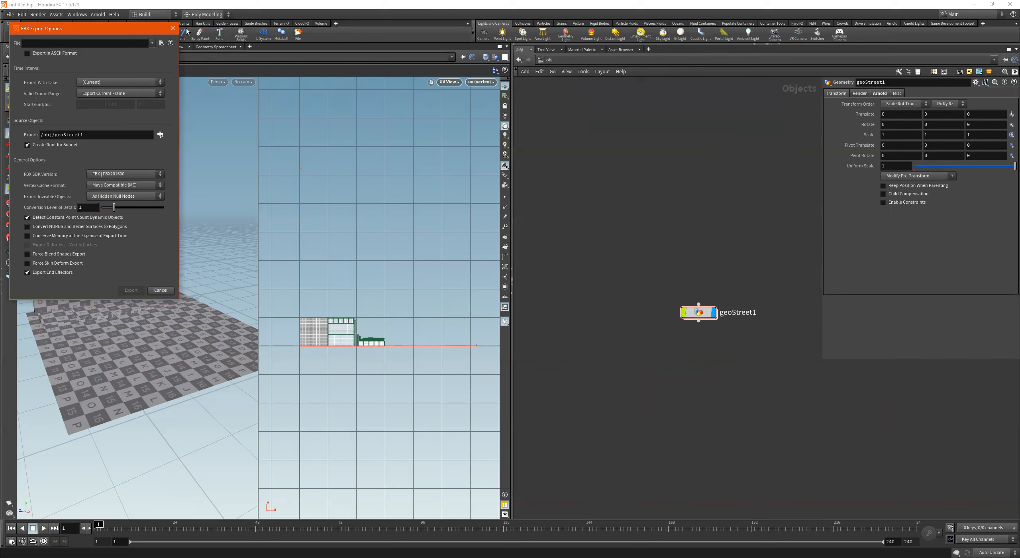
{"action": "left_click", "coordinate": [174, 28]}
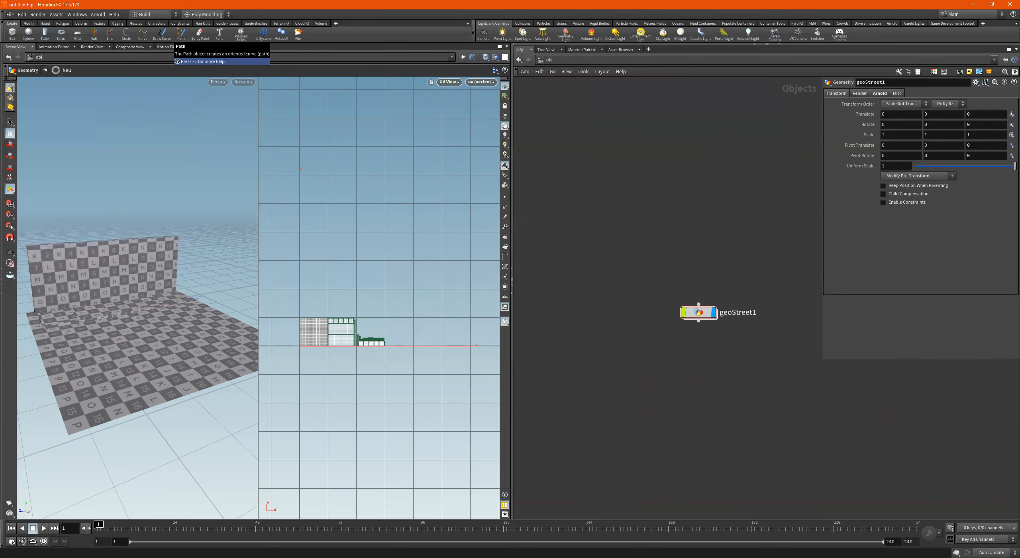